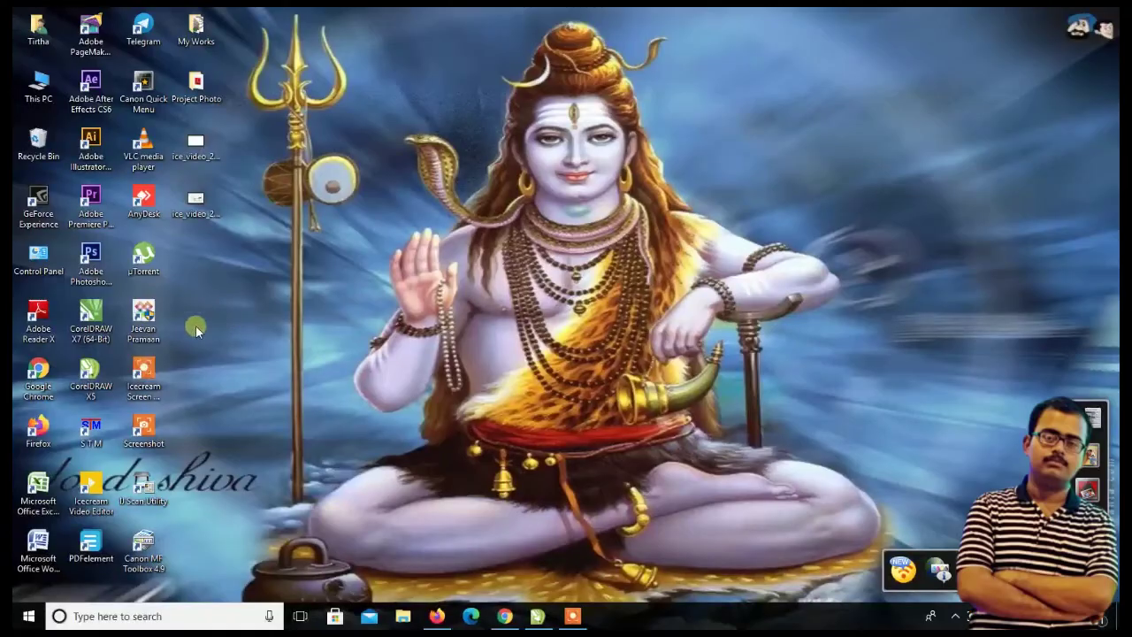
Run the STM Bengali keyboard as administrator, set its font layout to Old - Fonts, and return to CorelDRAW.
right_click(95, 427)
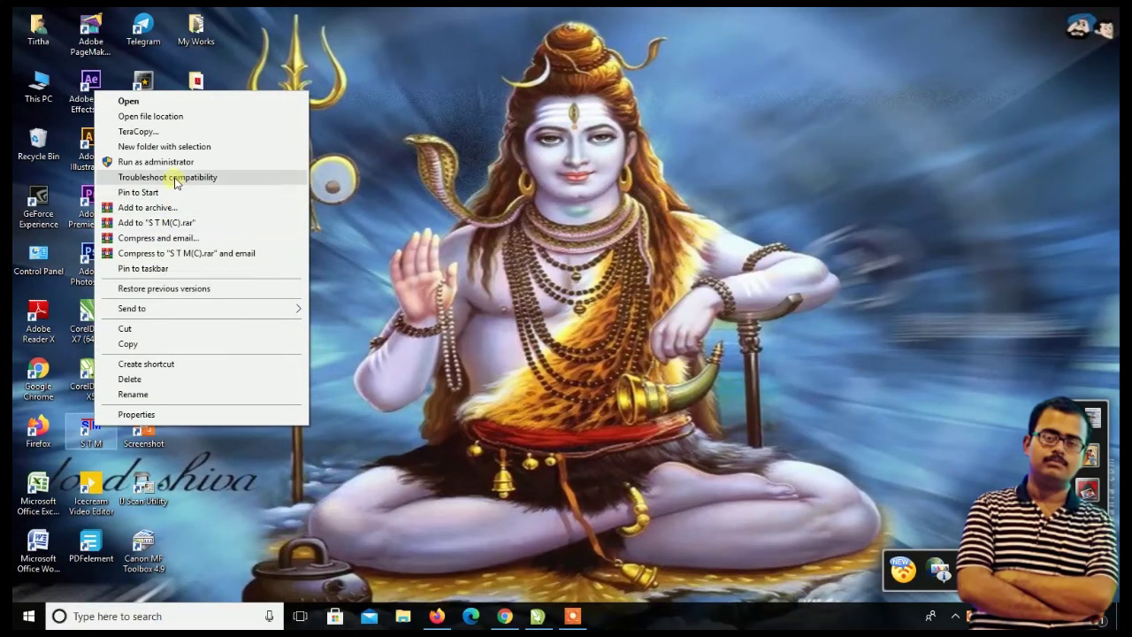
click(175, 162)
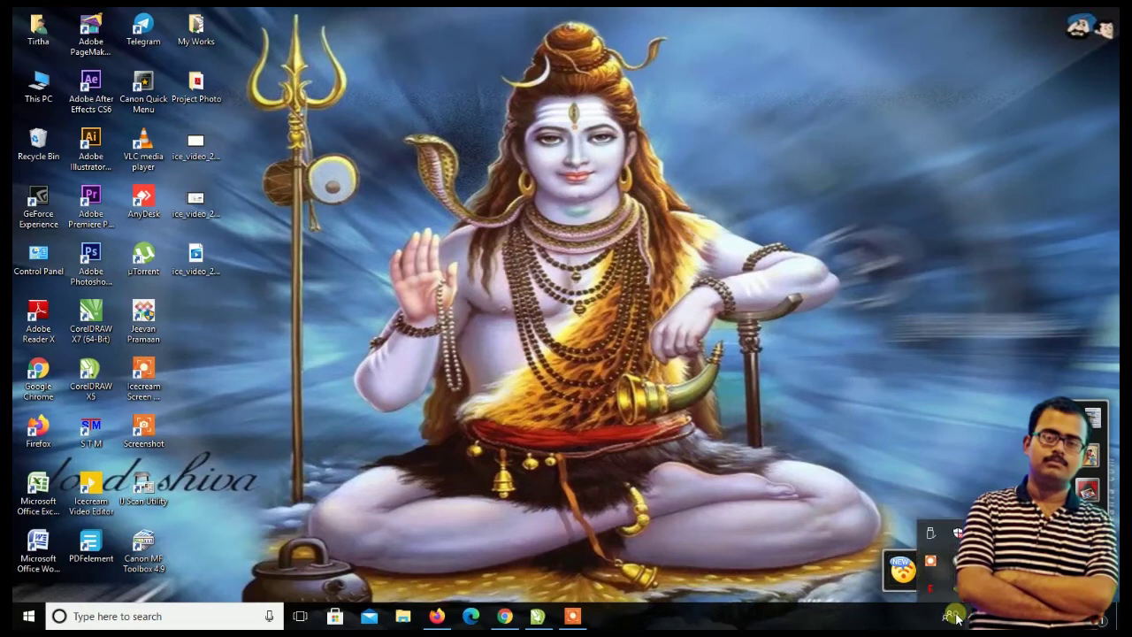
right_click(930, 585)
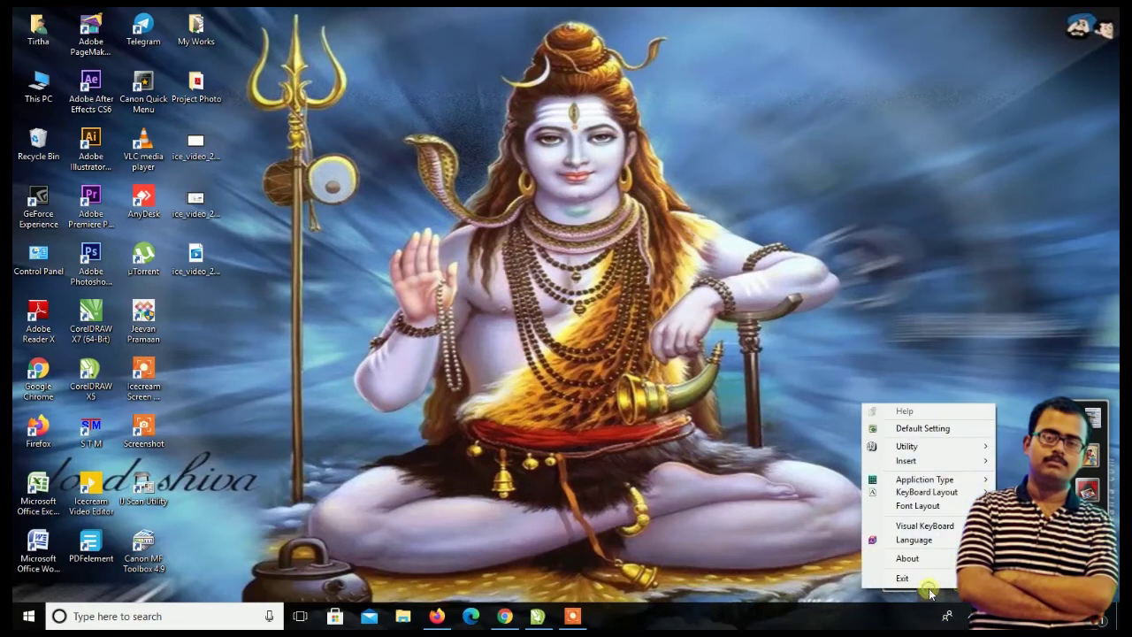
click(917, 505)
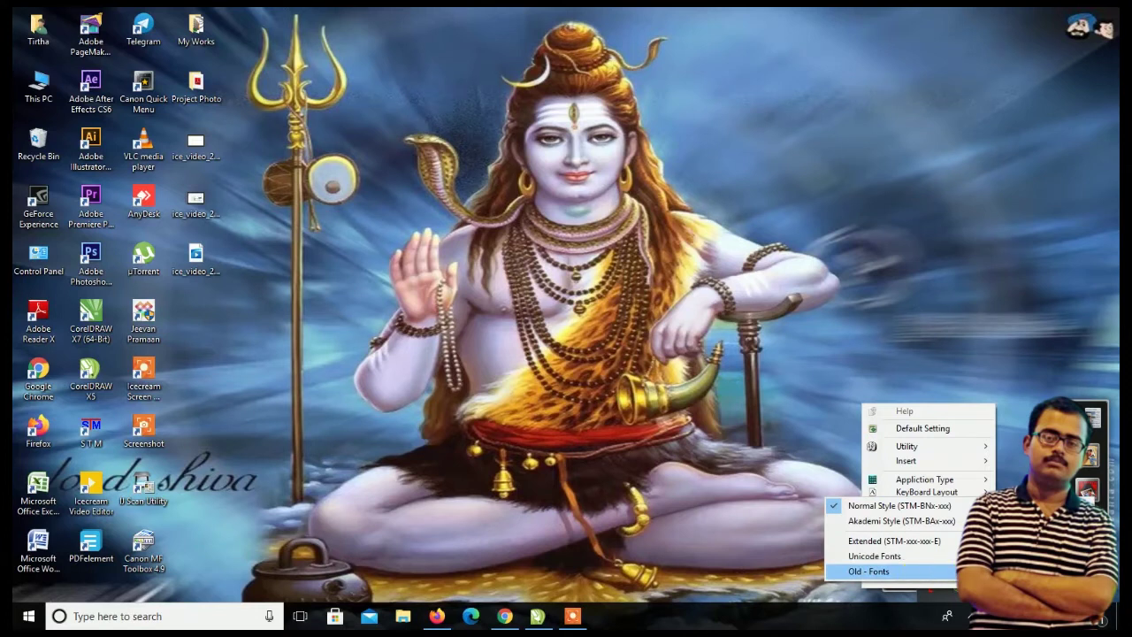
click(884, 571)
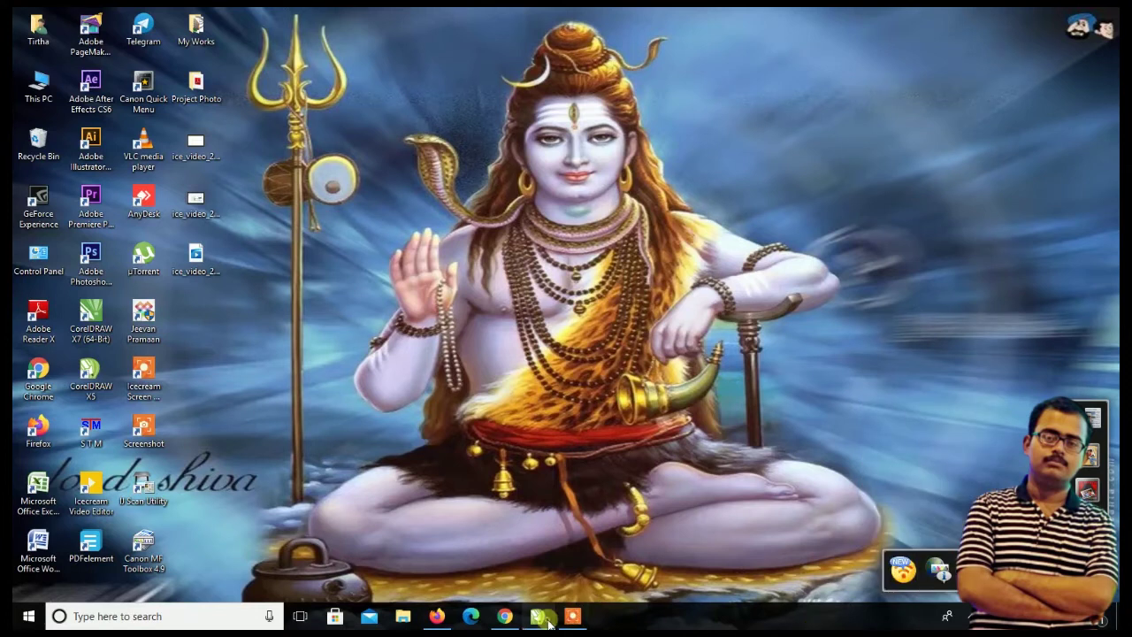
click(548, 624)
scroll(575, 424, up, 2)
Import 20210331_181224.jpg from Downloads and place it on the page.
right_click(598, 256)
click(639, 316)
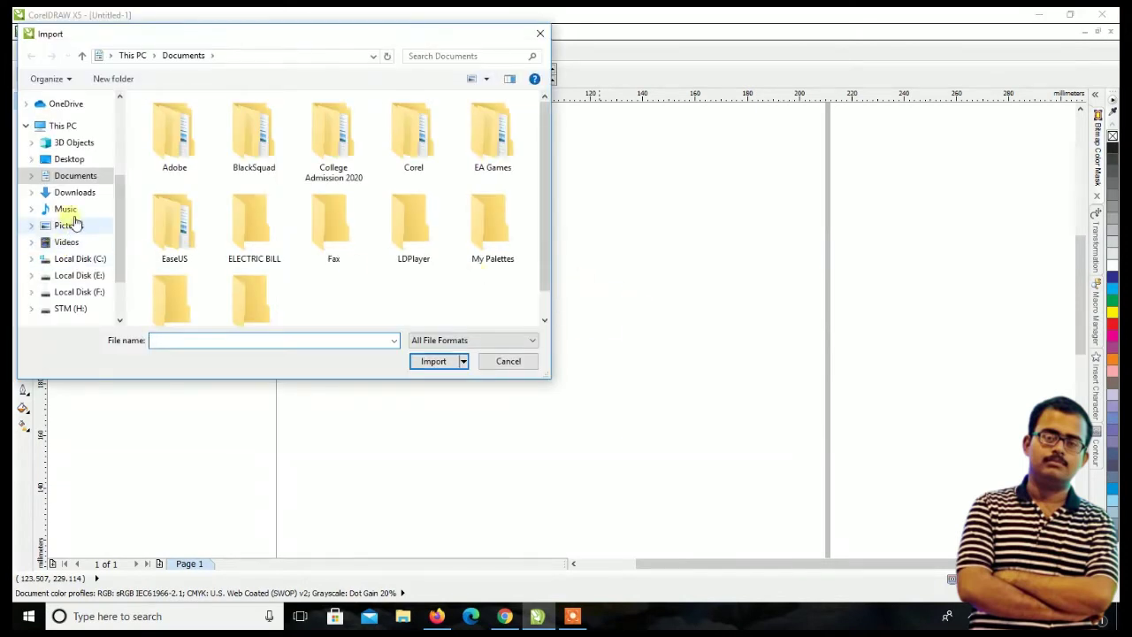
click(75, 192)
scroll(374, 204, down, 2)
scroll(375, 206, down, 3)
click(257, 146)
click(433, 378)
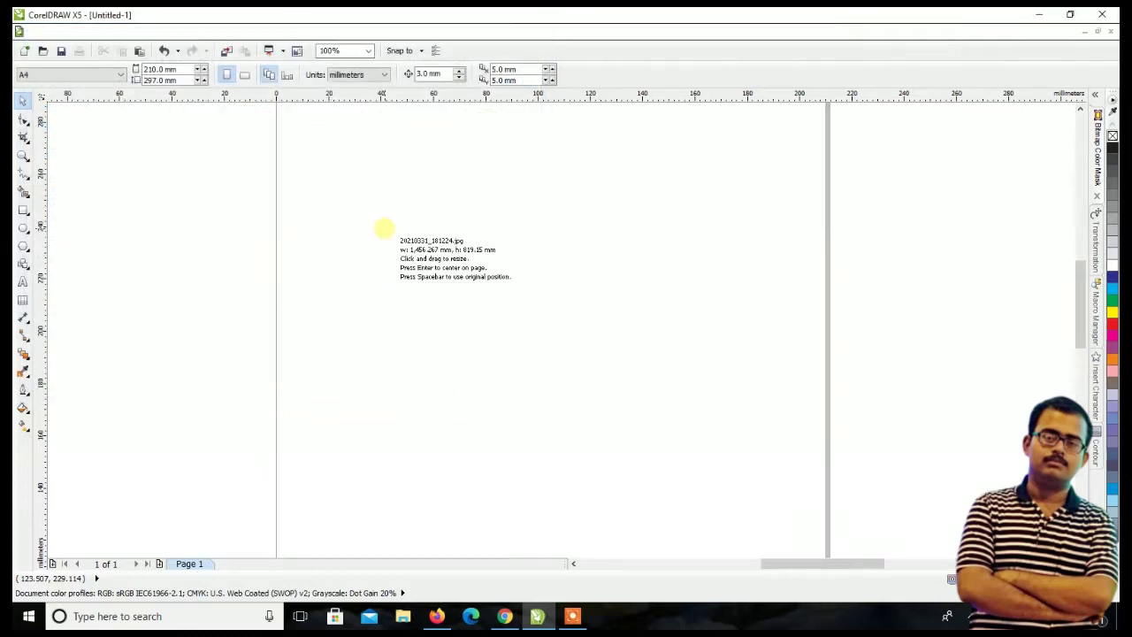
click(383, 228)
scroll(382, 230, down, 5)
scroll(434, 252, up, 2)
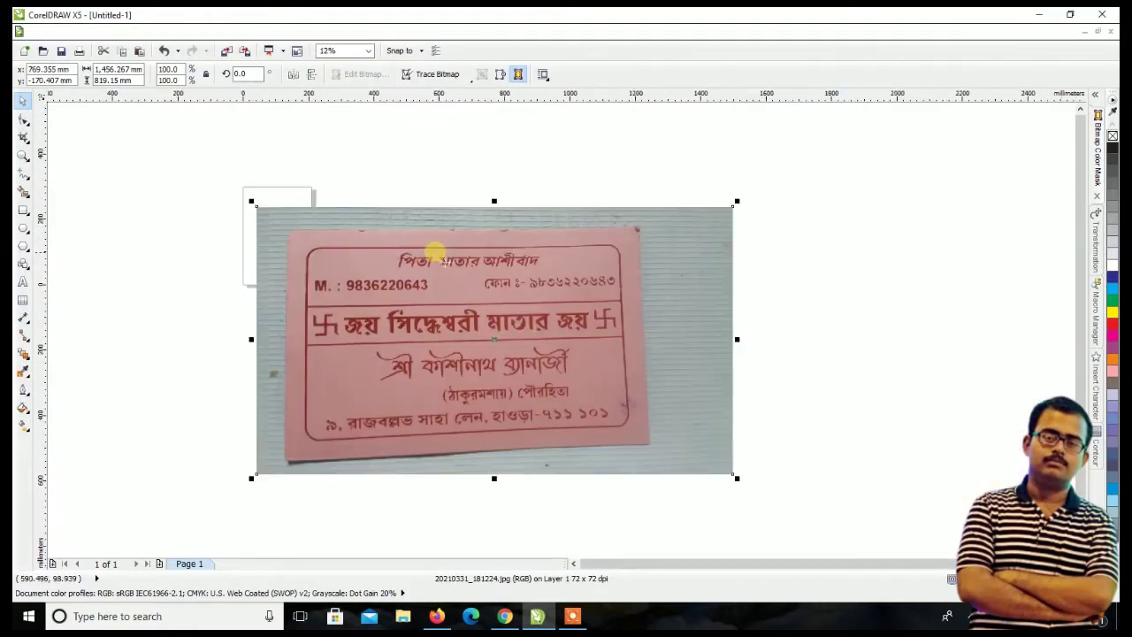
click(558, 169)
scroll(442, 197, up, 2)
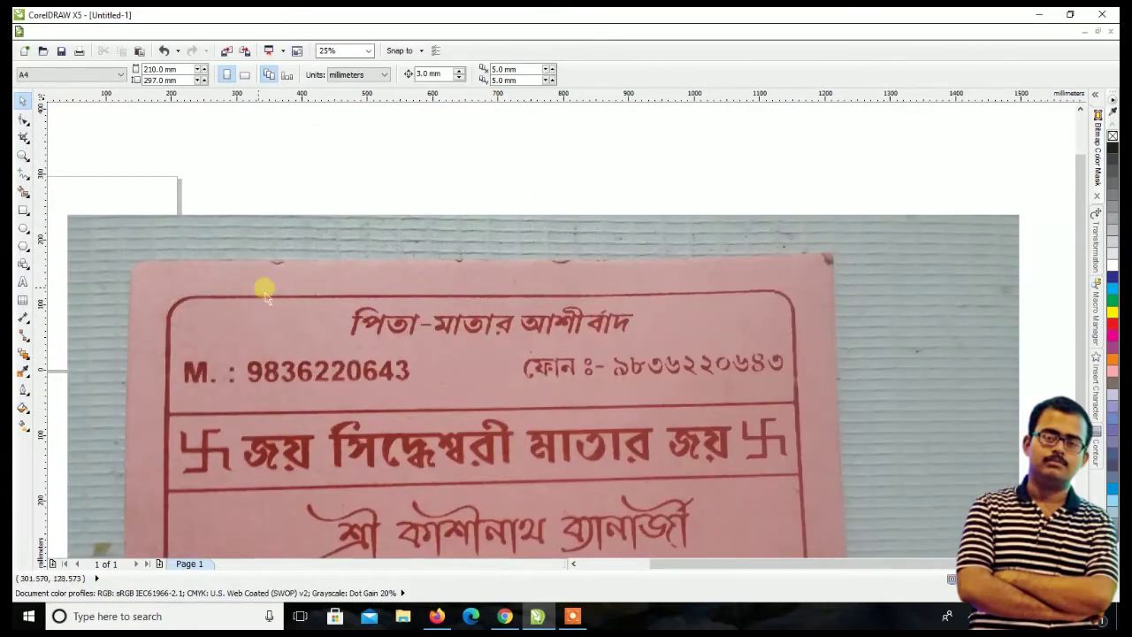
click(23, 283)
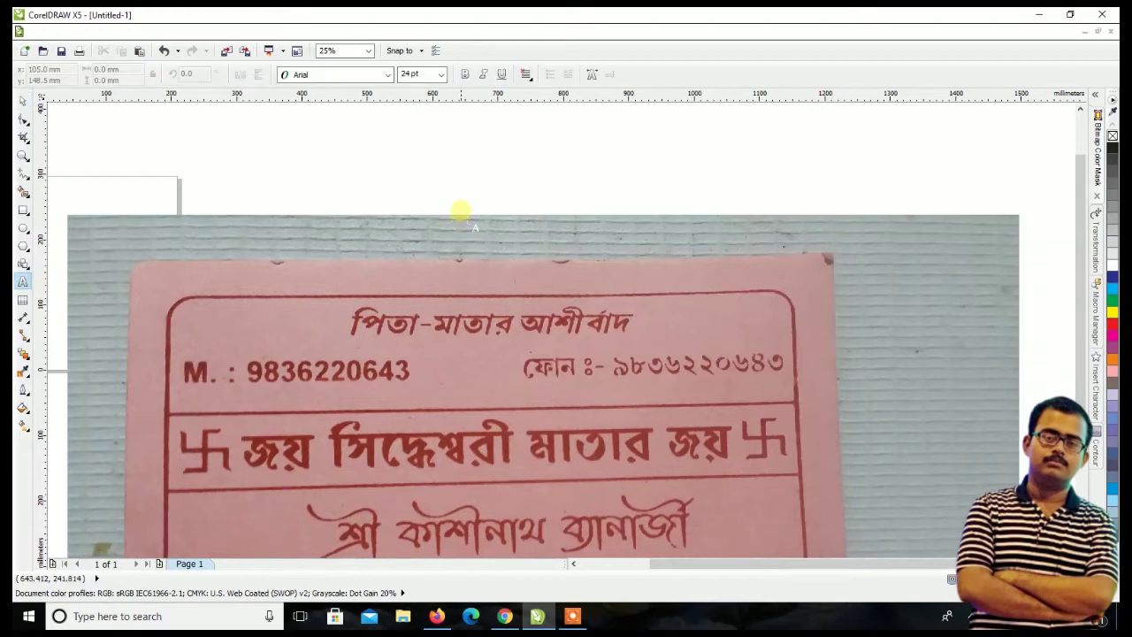
Start a text line above the photo, with STM on Old - Fonts and the Arpita Ansi font.
click(452, 172)
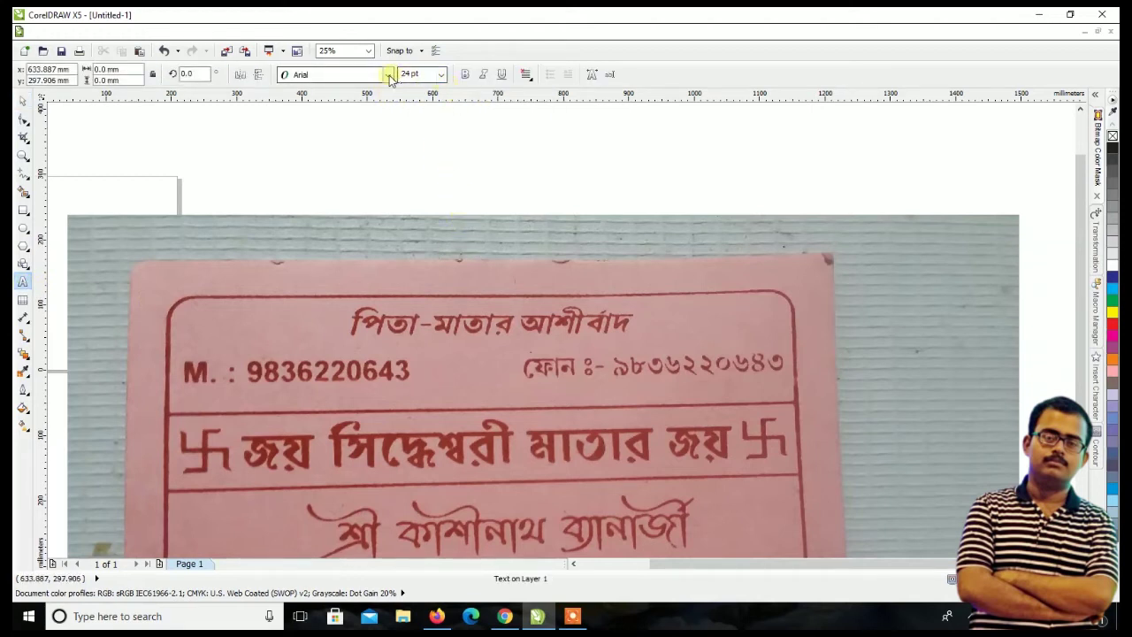
click(387, 75)
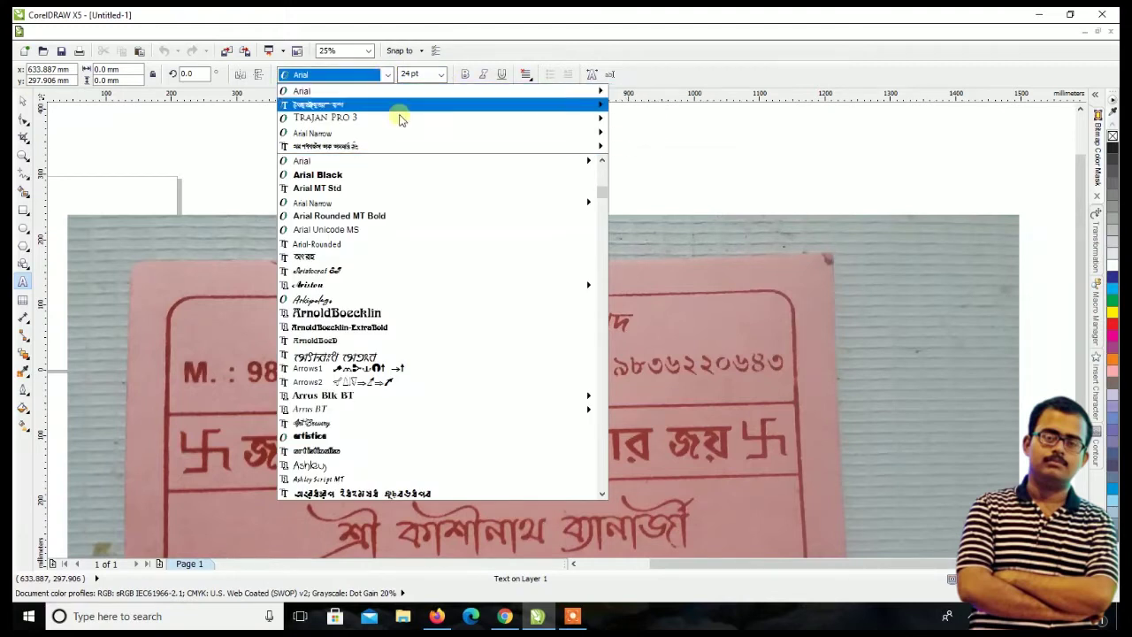
key(Escape)
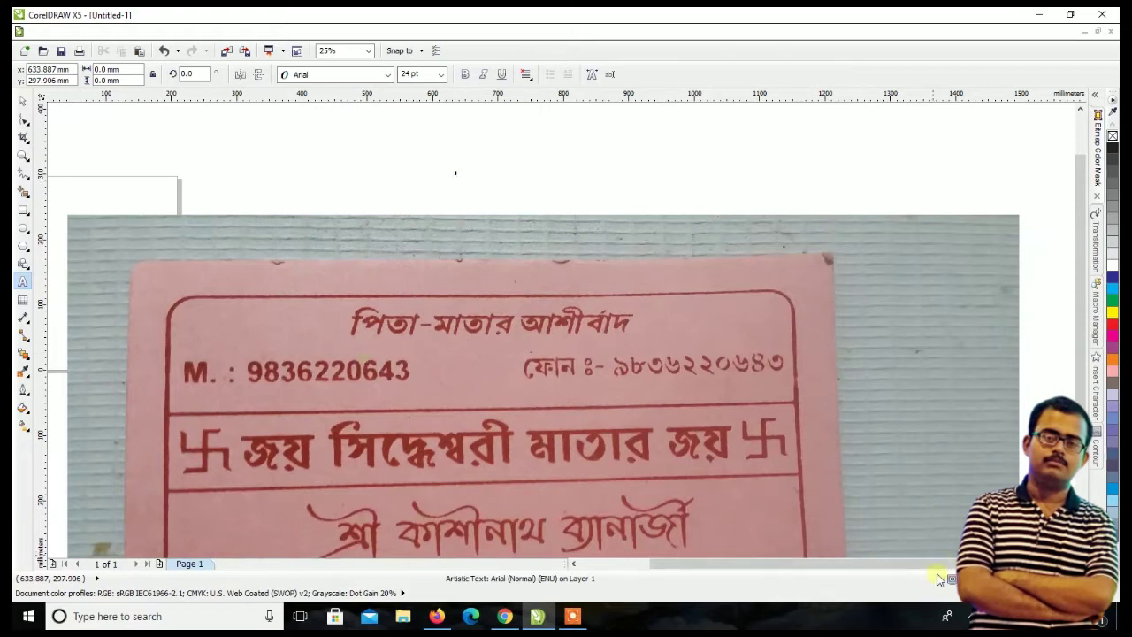
click(934, 615)
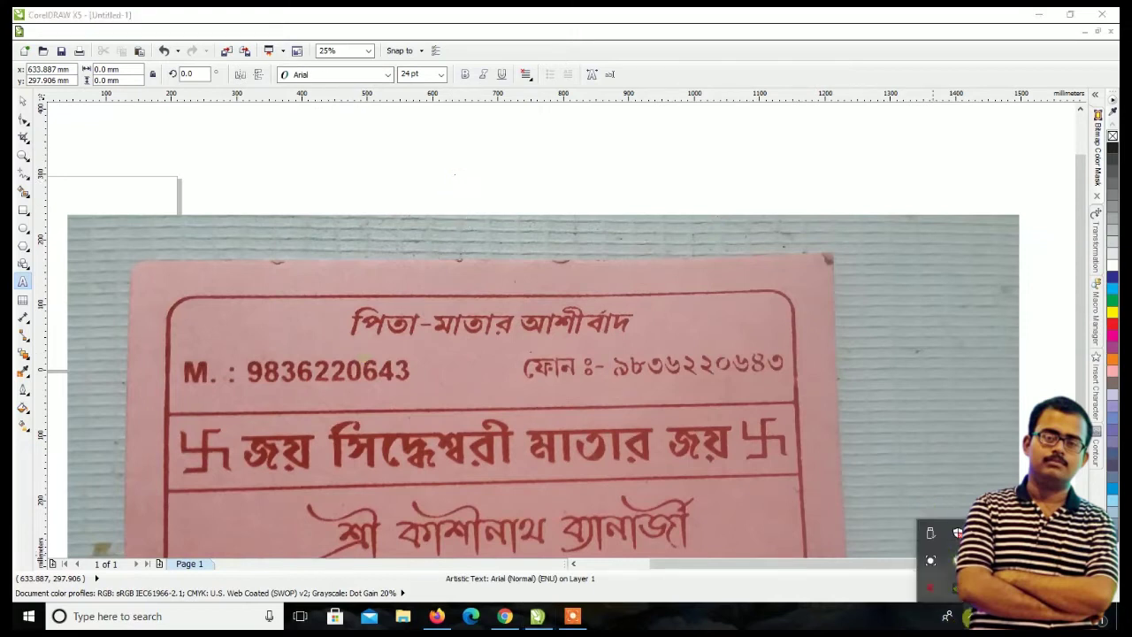
right_click(929, 587)
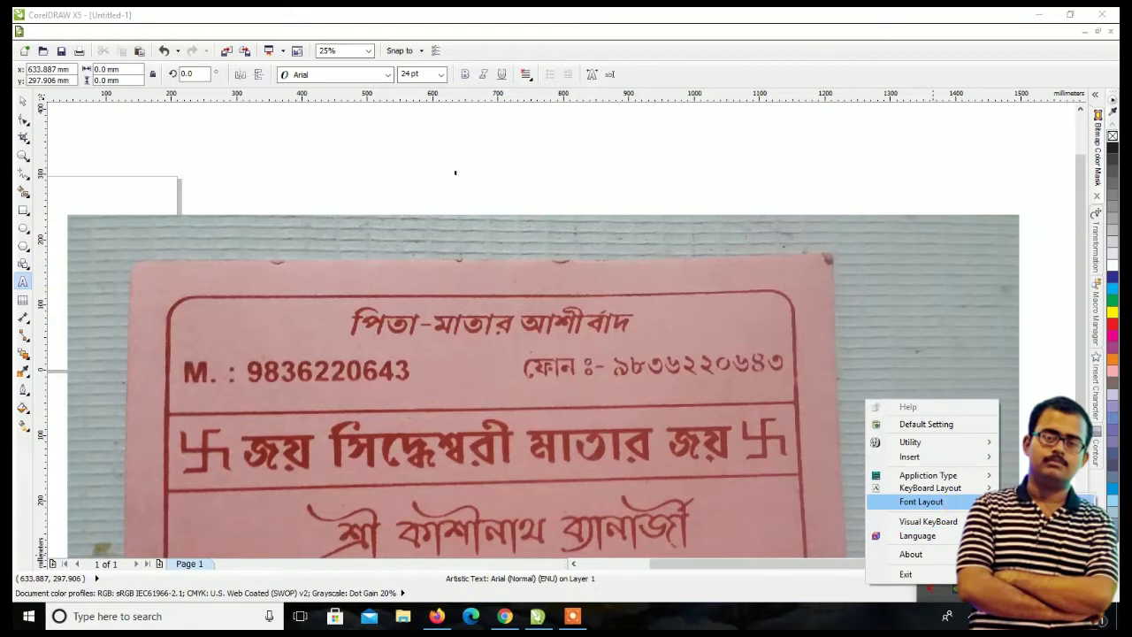
mouse_move(928, 500)
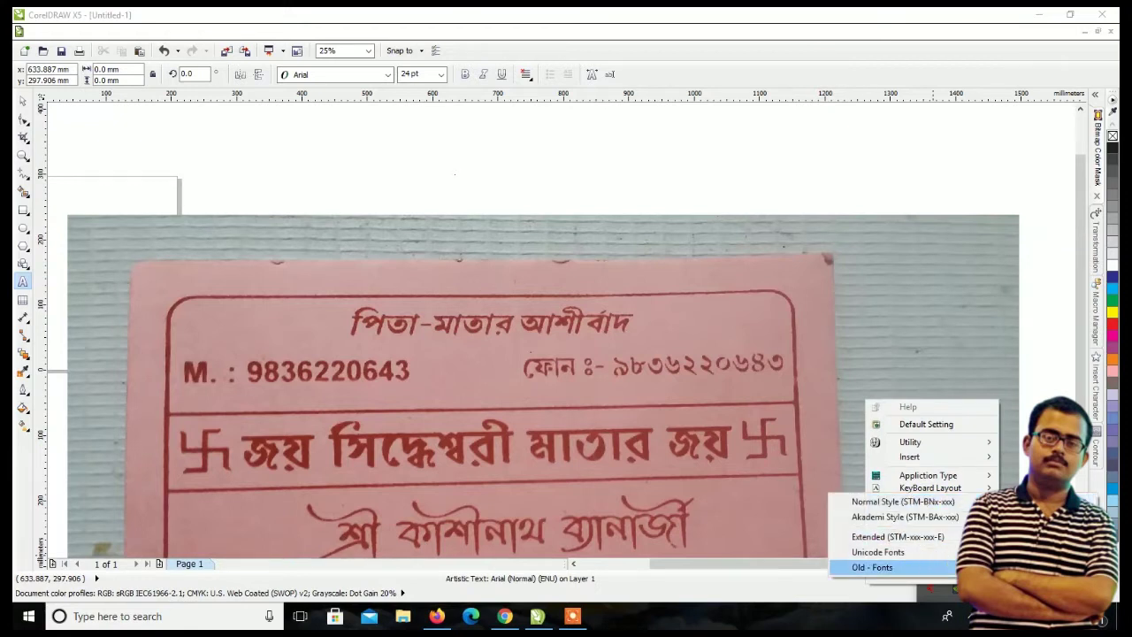
click(928, 566)
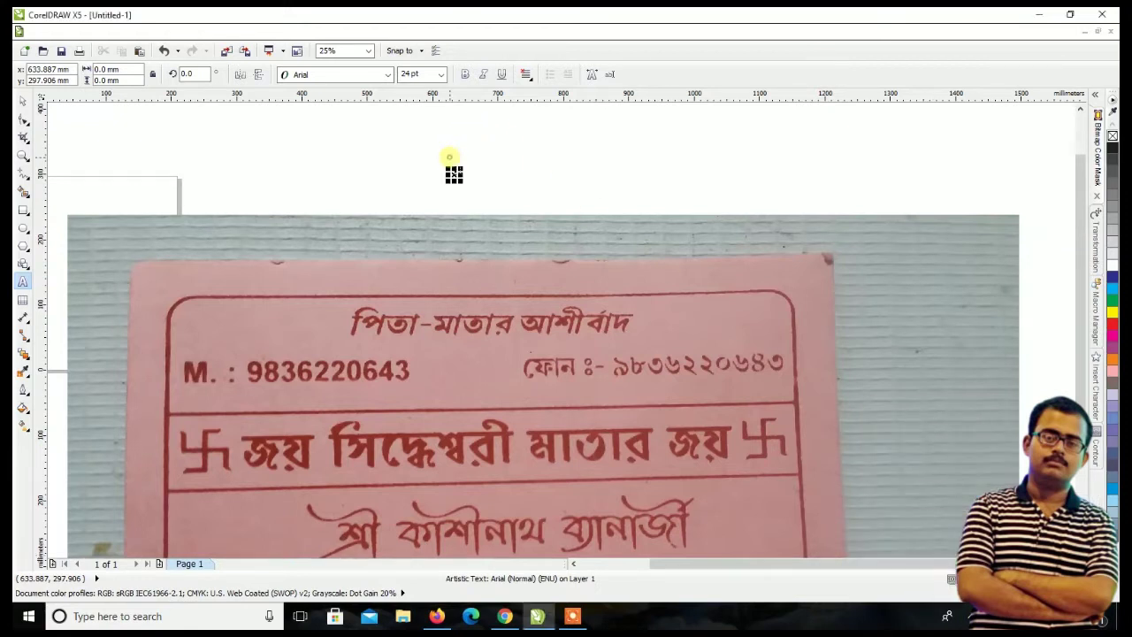
click(387, 74)
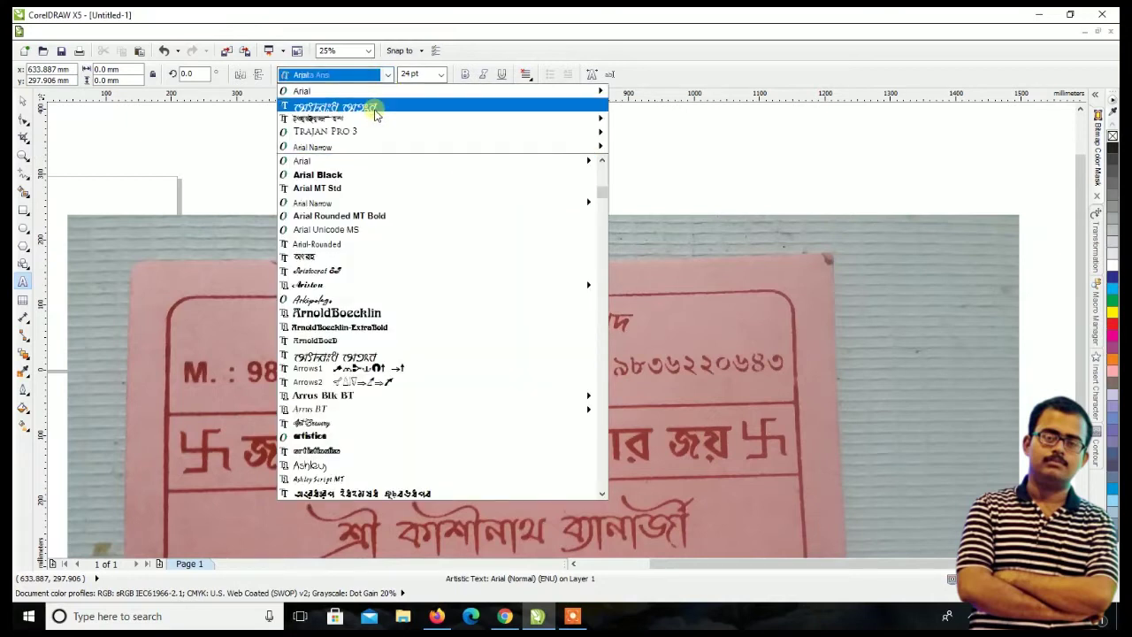
click(374, 109)
scroll(468, 160, up, 1)
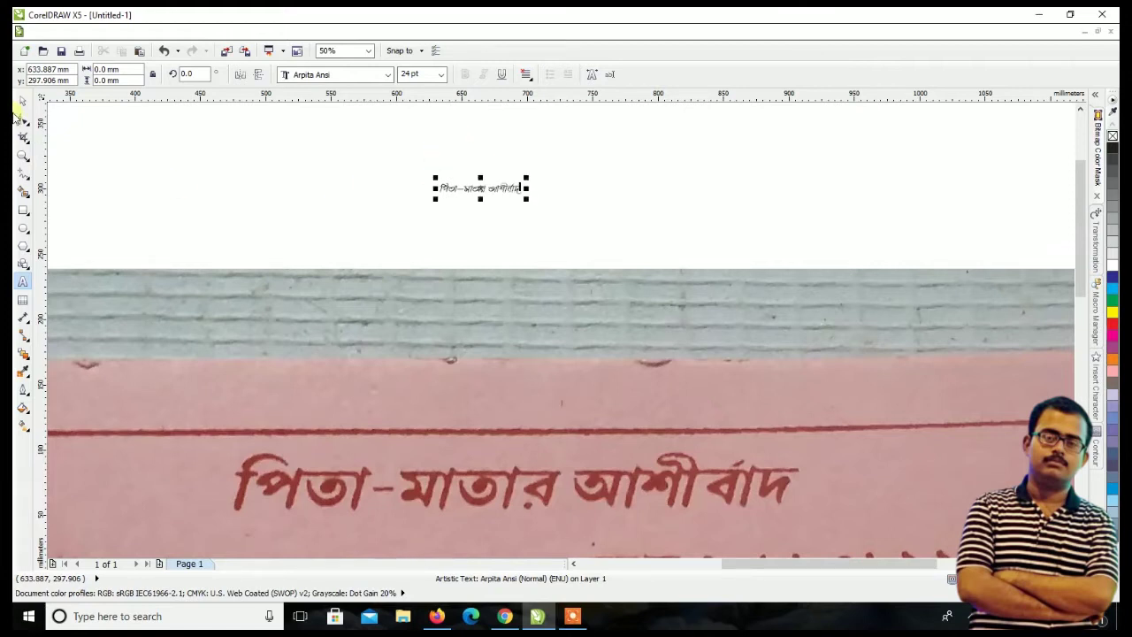
click(23, 100)
Scale the card photo down to about 6% and move it below the heading.
scroll(493, 210, down, 5)
click(530, 240)
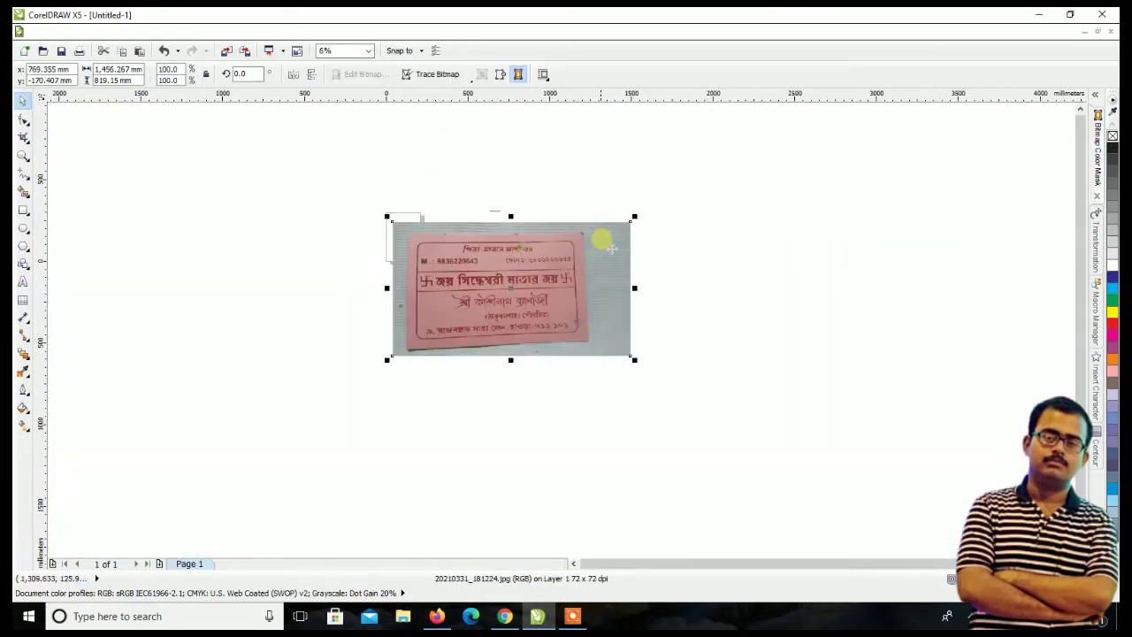
mouse_move(634, 216)
mouse_down()
mouse_move(399, 347)
mouse_move(405, 239)
mouse_up()
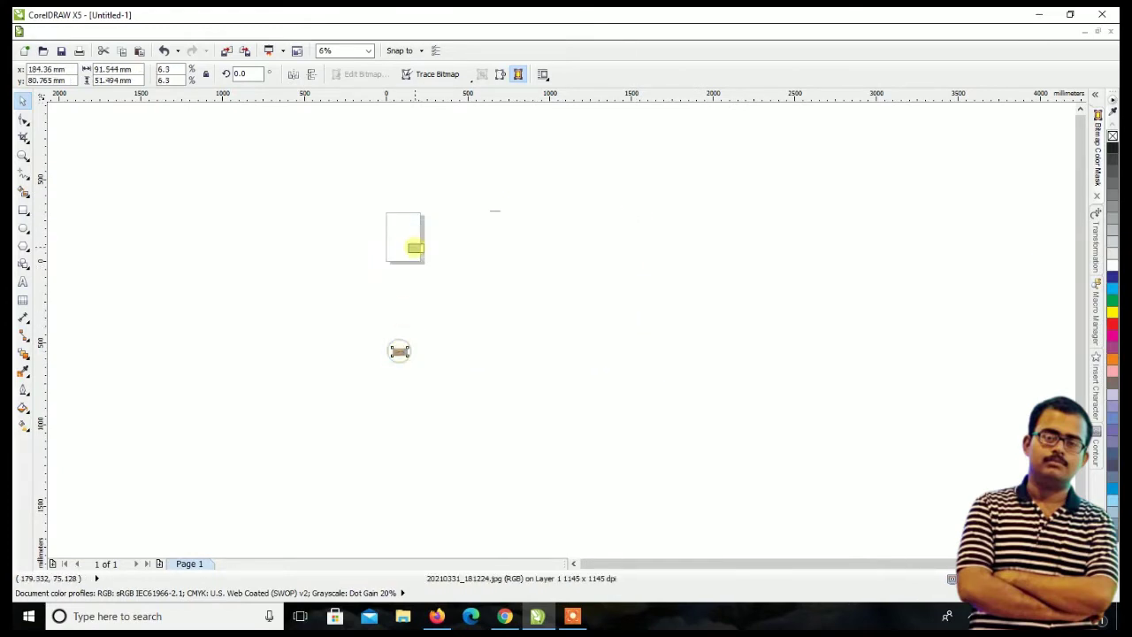
click(403, 231)
scroll(405, 233, up, 5)
scroll(401, 252, up, 2)
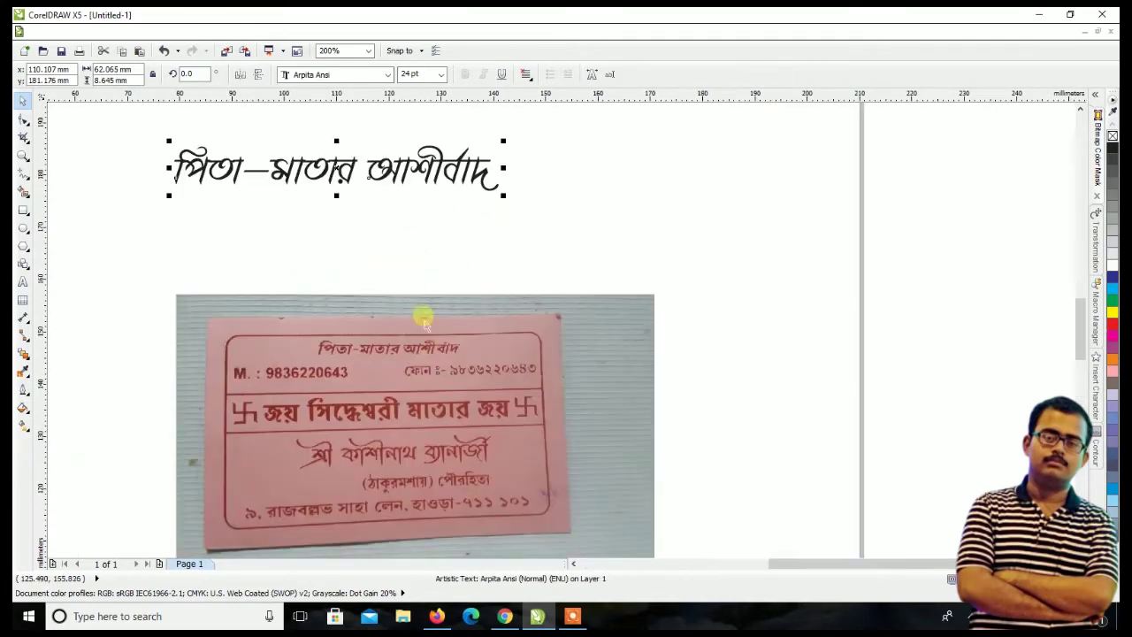
drag(447, 360, 362, 325)
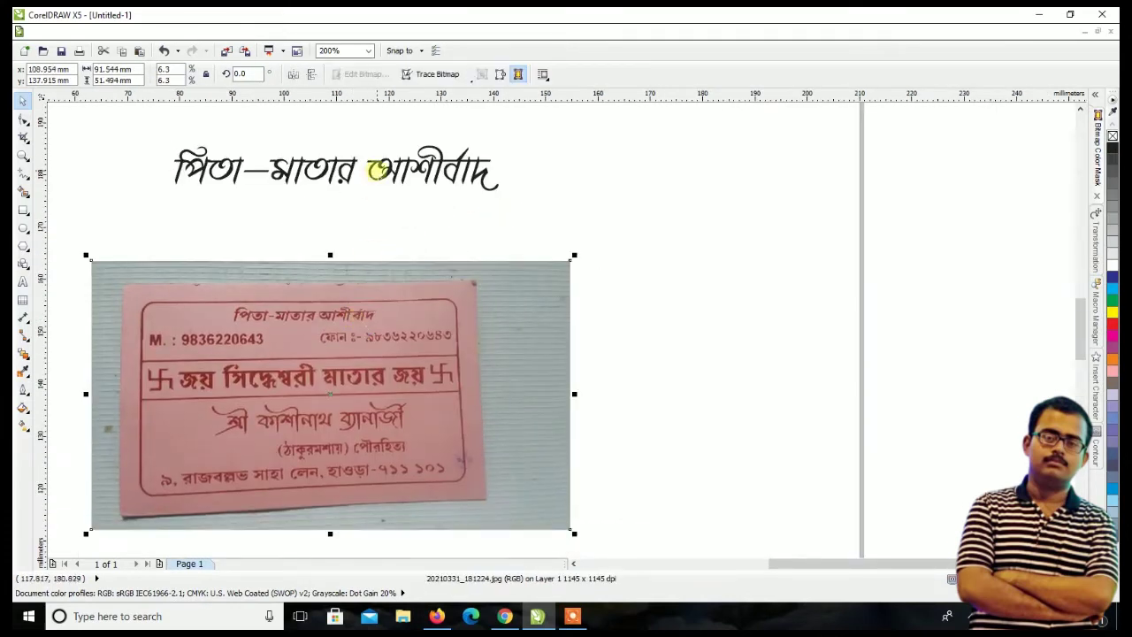
Try the Urboshi font on the heading, undo it, and duplicate the heading below the original.
click(378, 169)
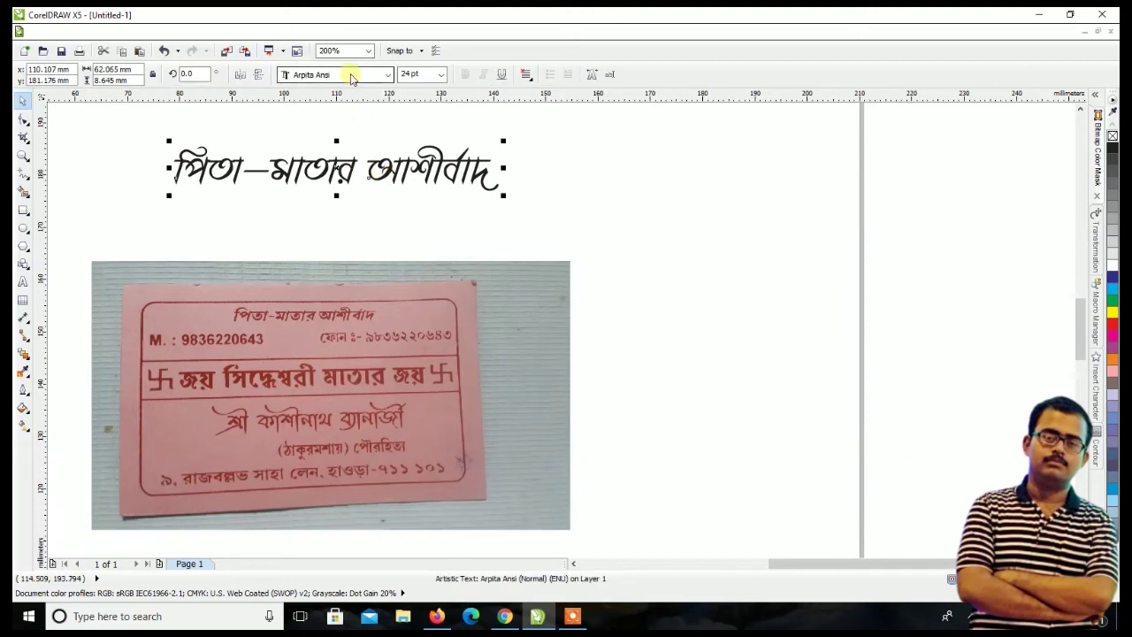
click(387, 76)
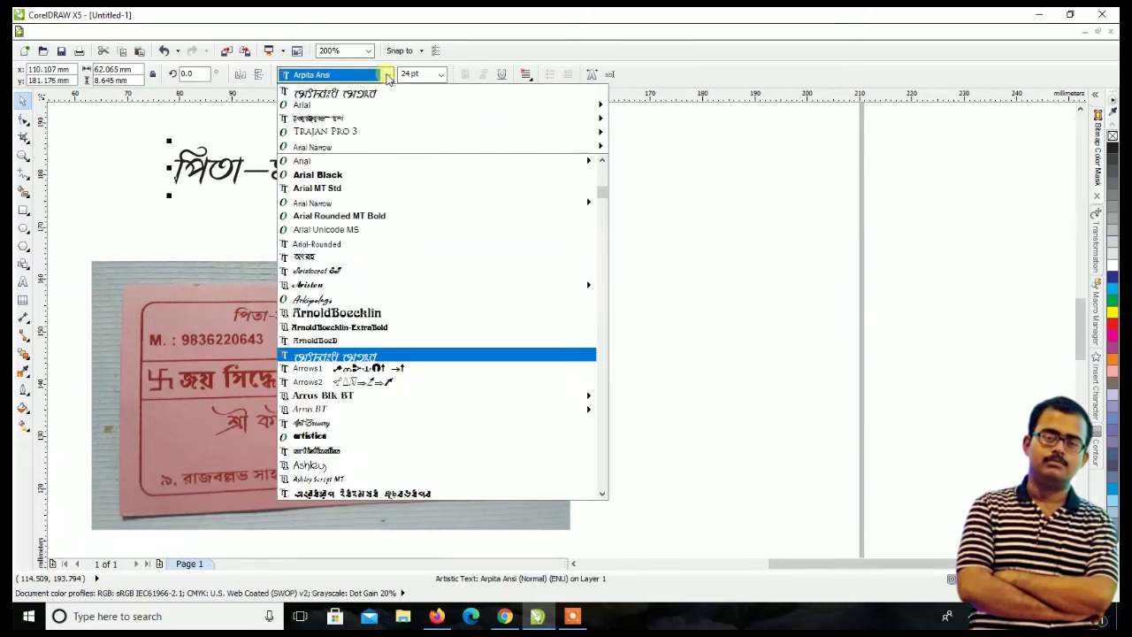
text(Urbashi)
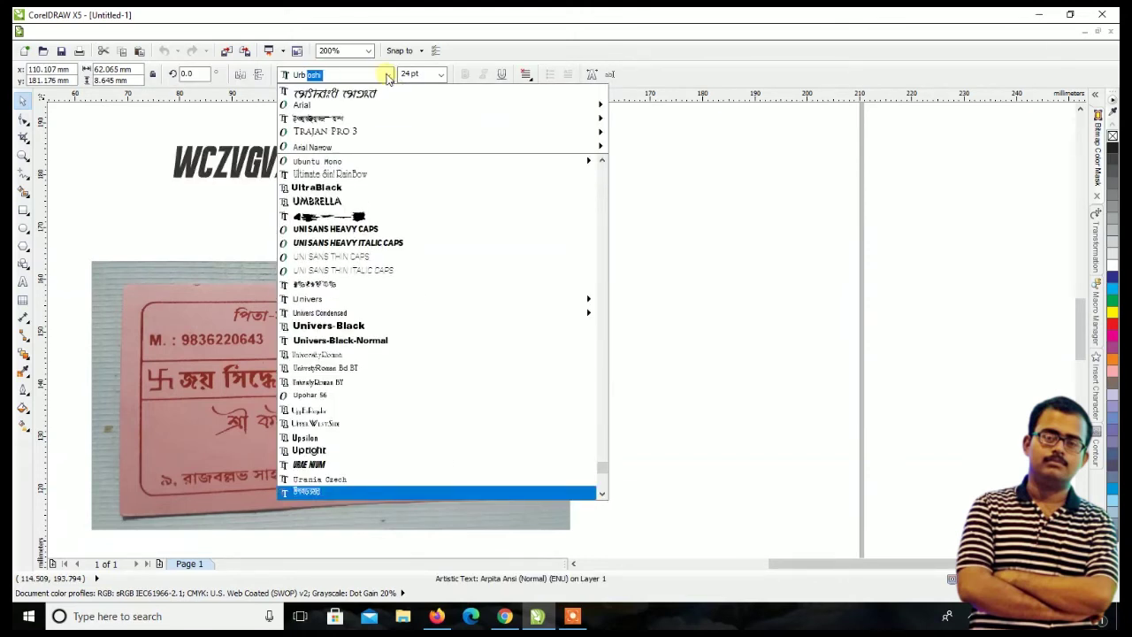
key(Return)
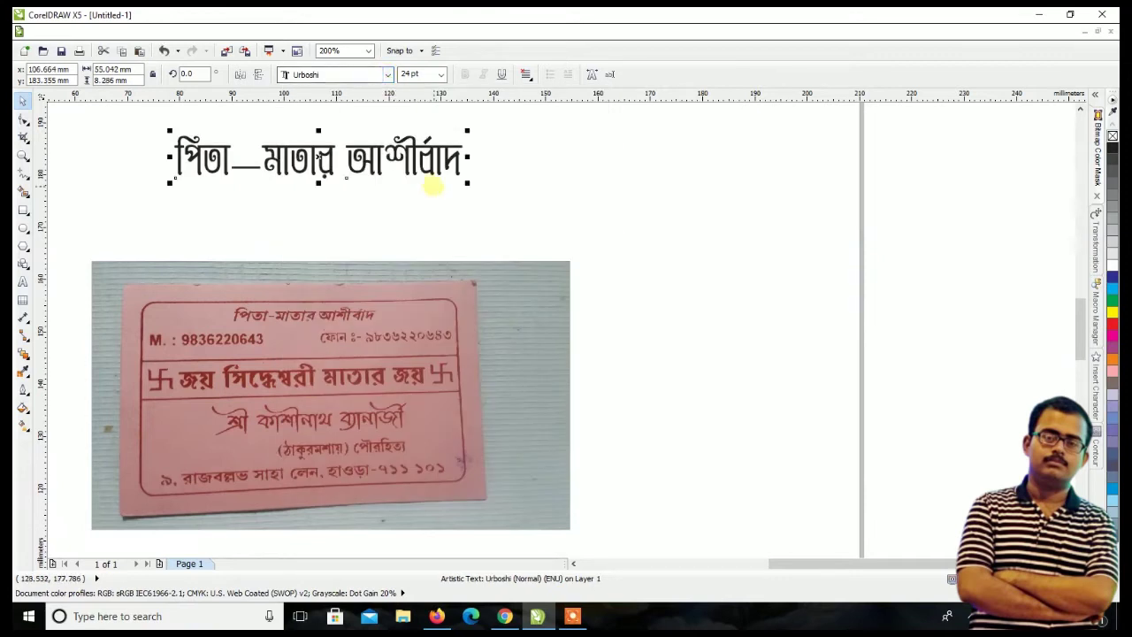
key(ctrl+z)
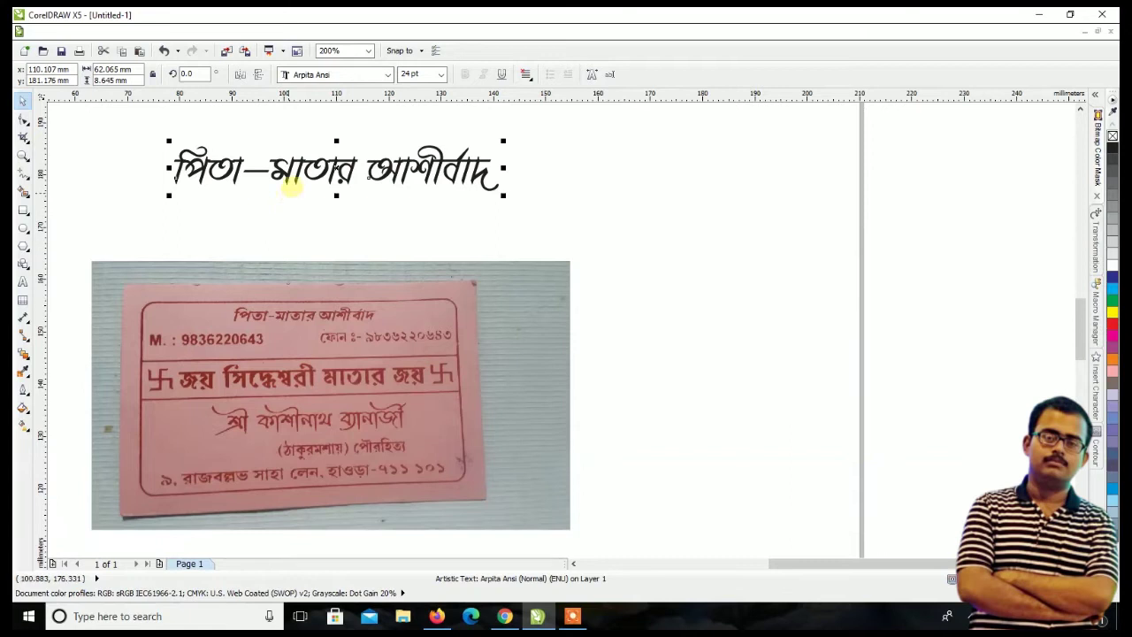
key(Escape)
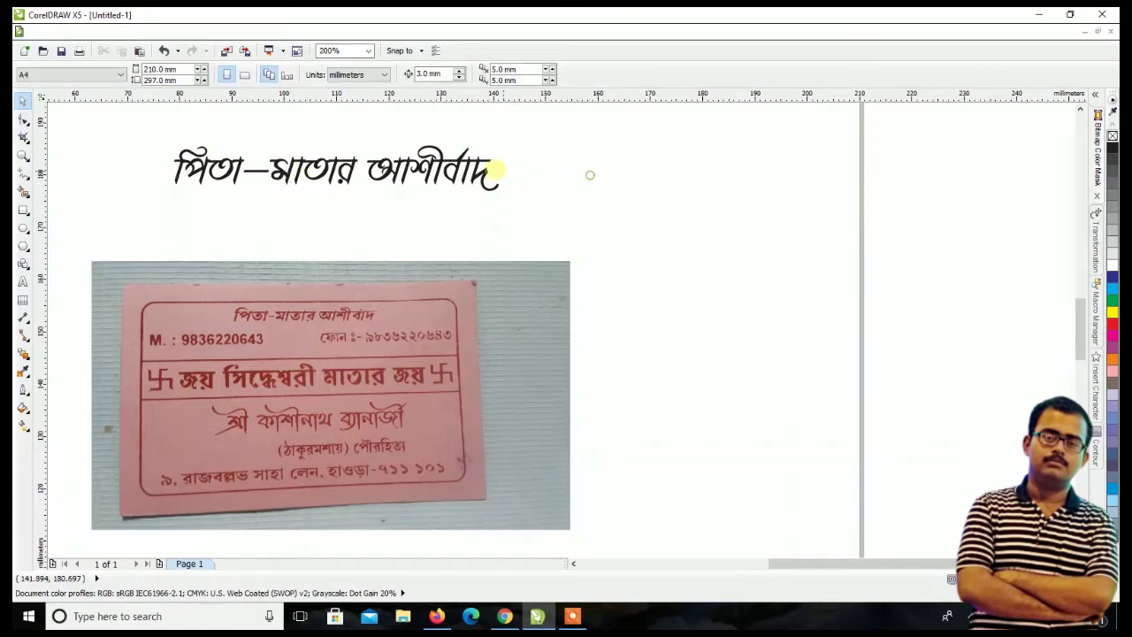
drag(438, 160, 449, 228)
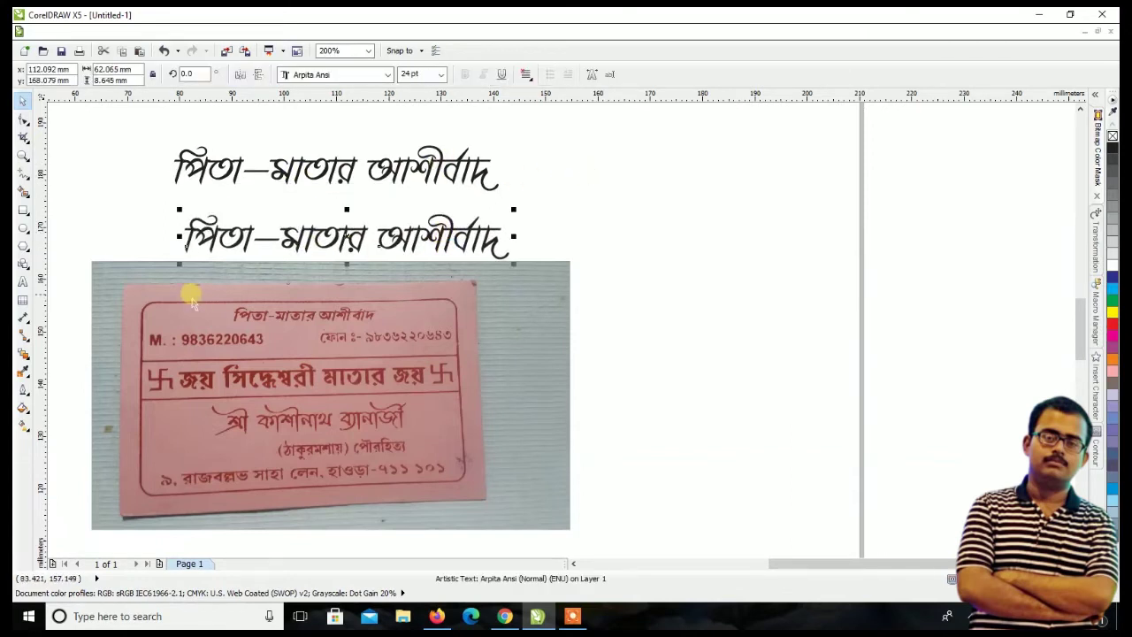
Select all text in the duplicated line and retype it as জয় সিদ্ধেশ্বরী মাতার জয়.
click(22, 282)
key(ctrl+a)
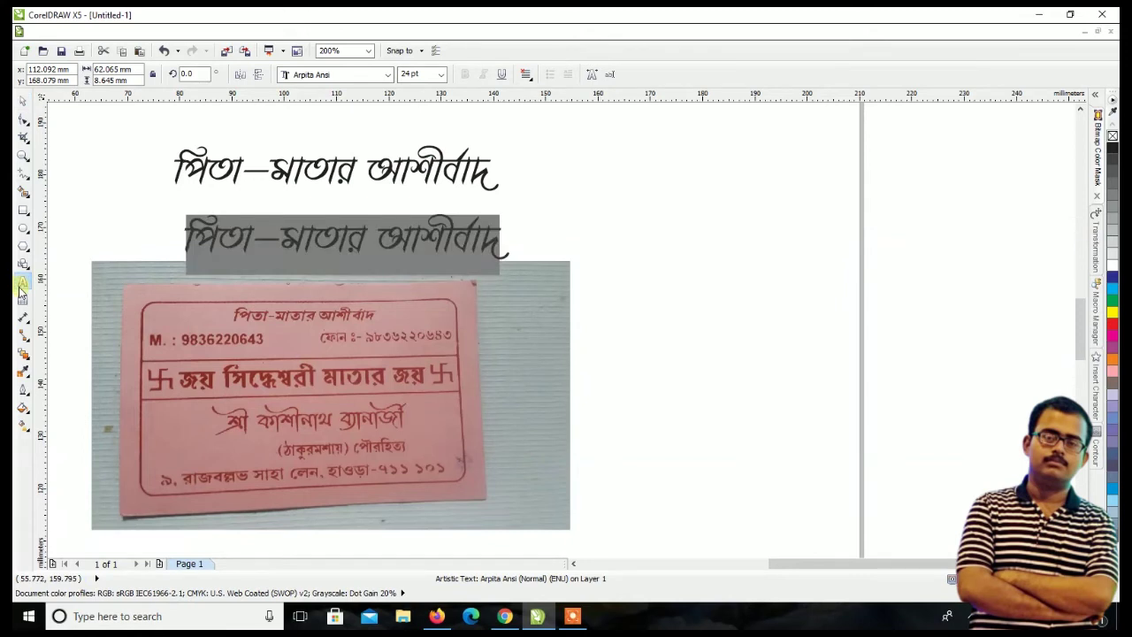
text(জয় সিদ্)
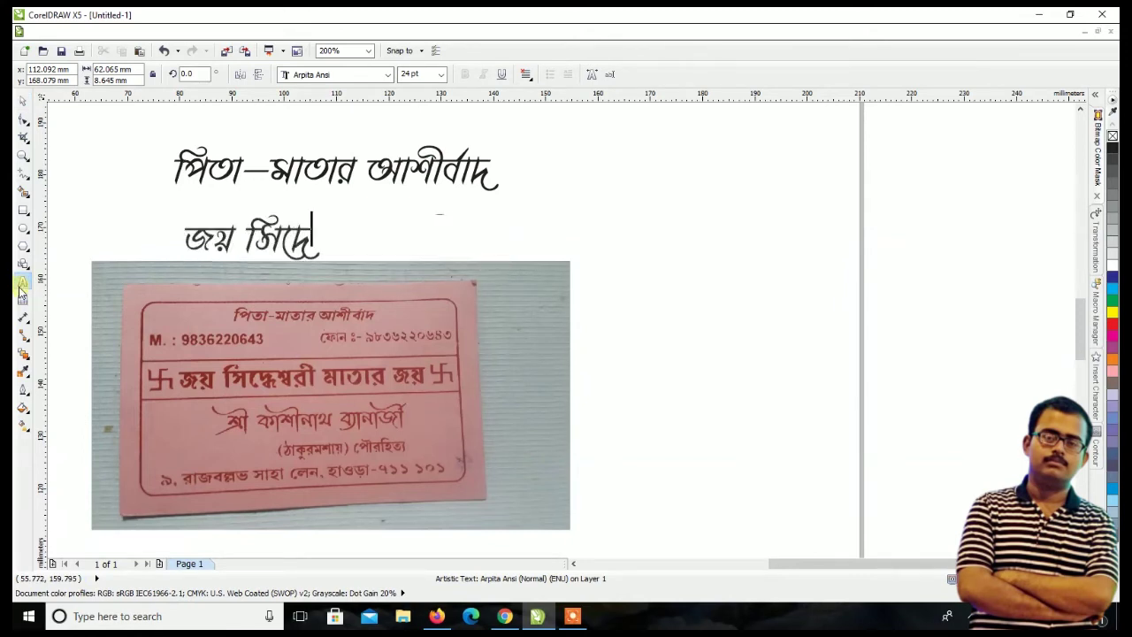
text(শ্বরী)
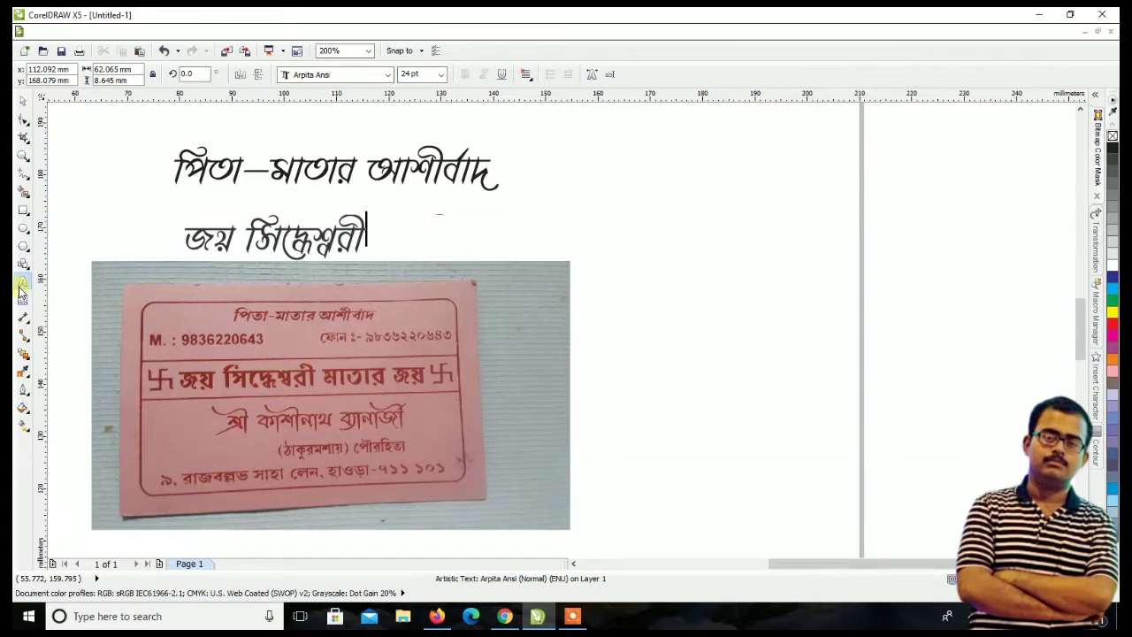
text(তার জয়)
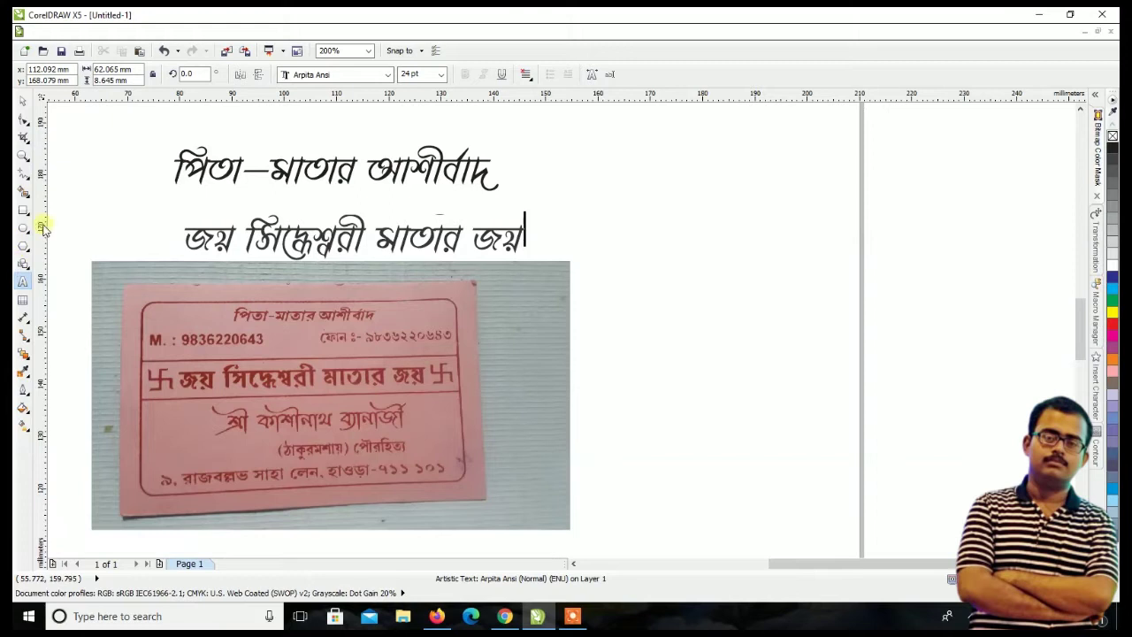
click(23, 100)
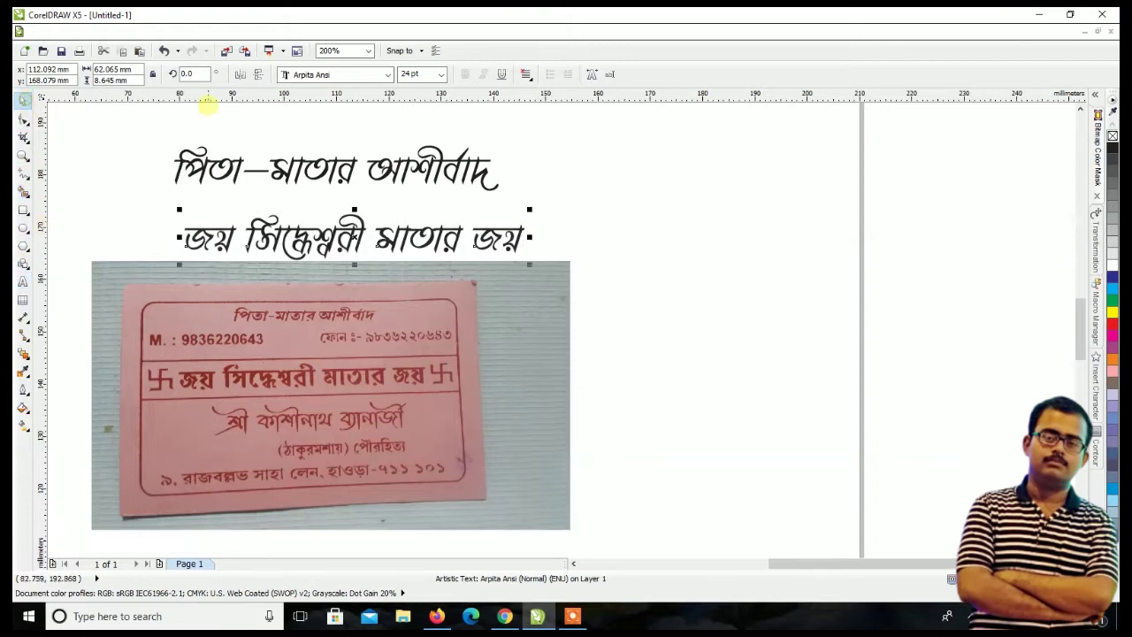
Change the জয় সিদ্ধেশ্বরী মাতার জয় line's font to Hoimanti ANSI.
click(385, 76)
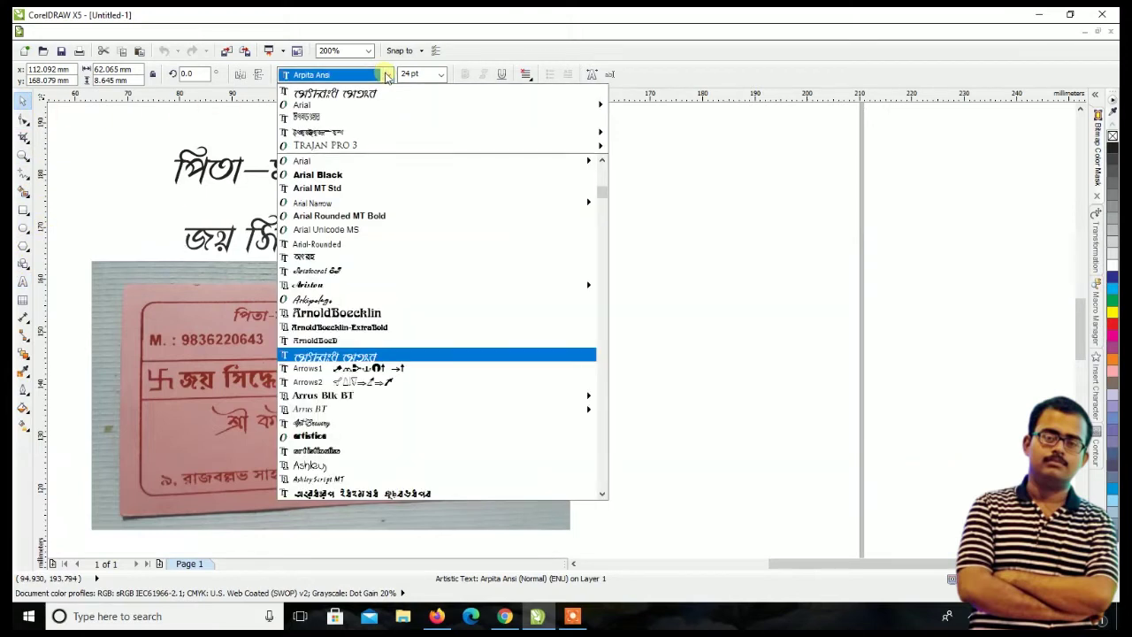
text(ho)
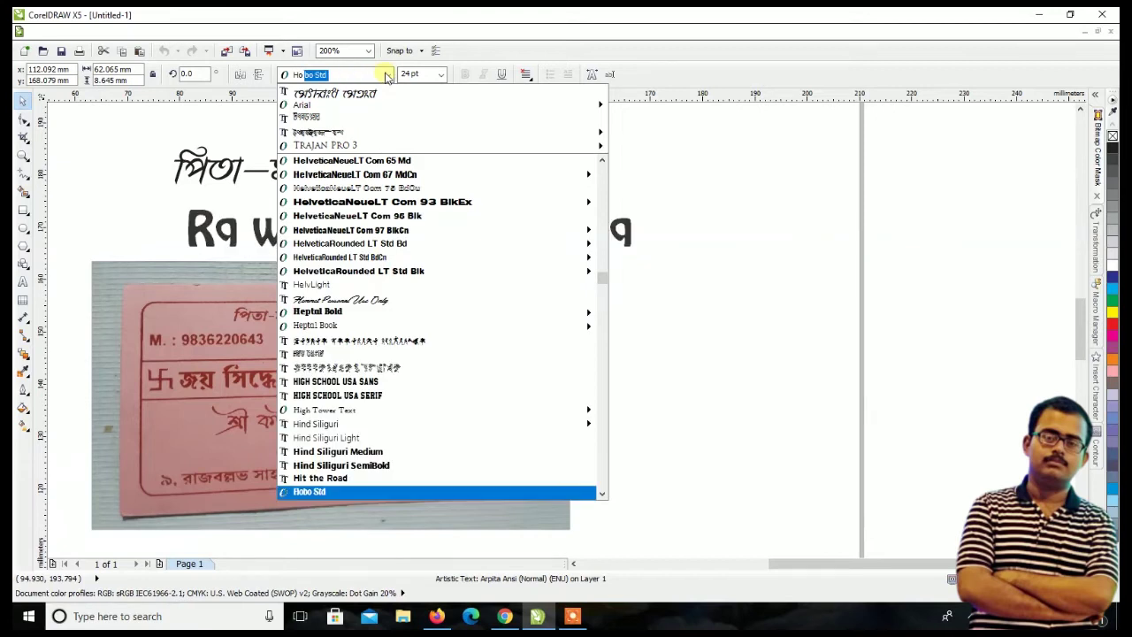
text(imanti)
key(Return)
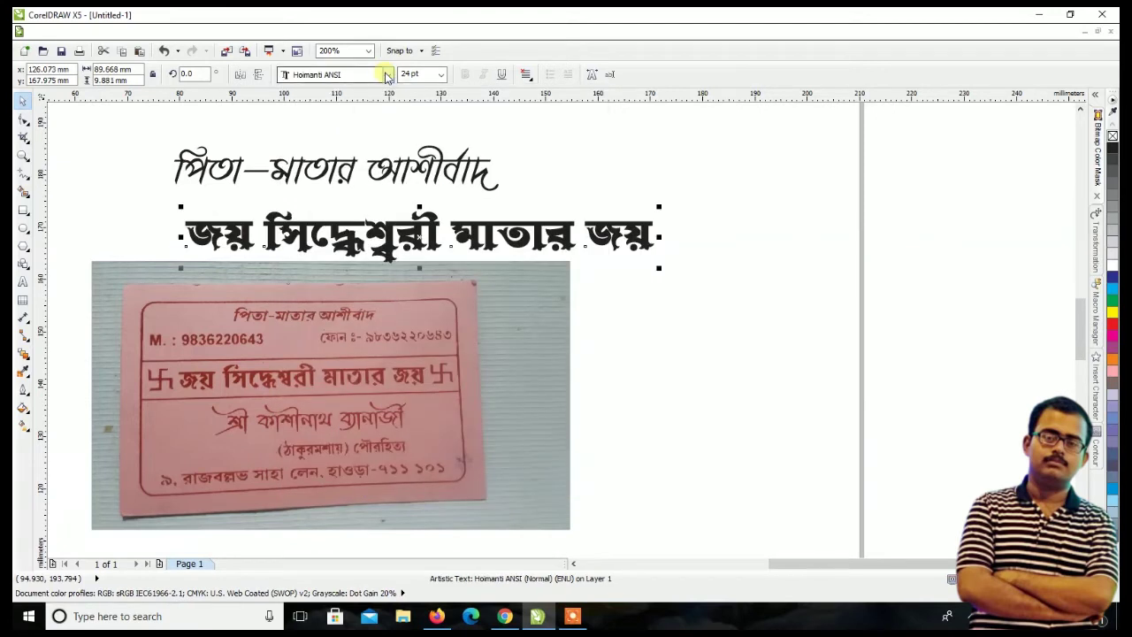
scroll(353, 228, up, 1)
scroll(402, 235, up, 1)
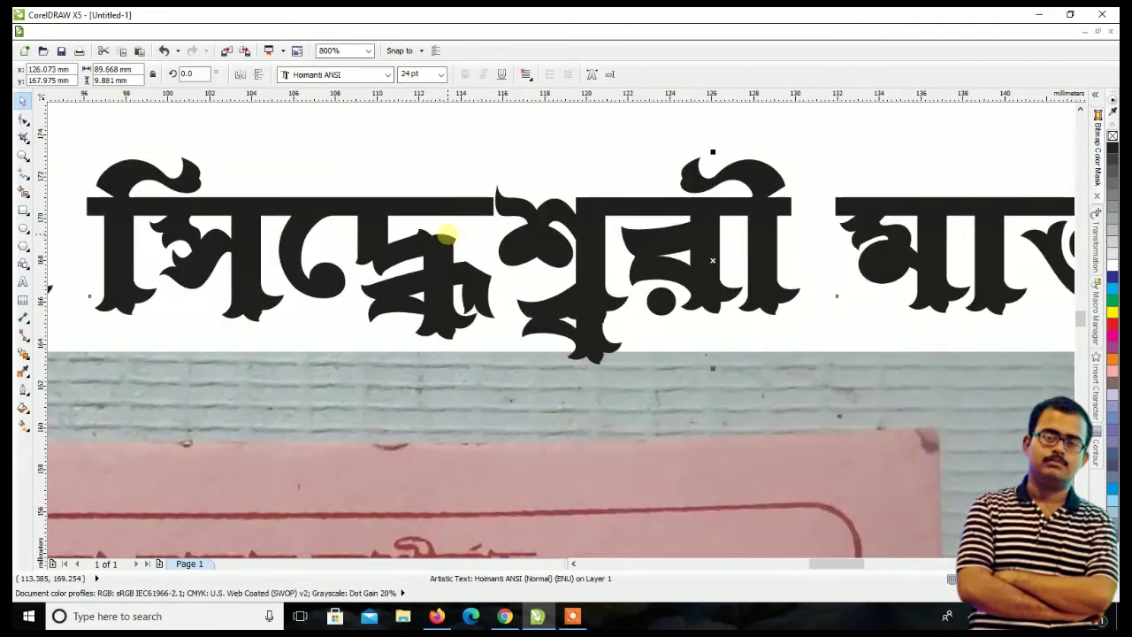
scroll(461, 219, down, 1)
scroll(462, 219, down, 1)
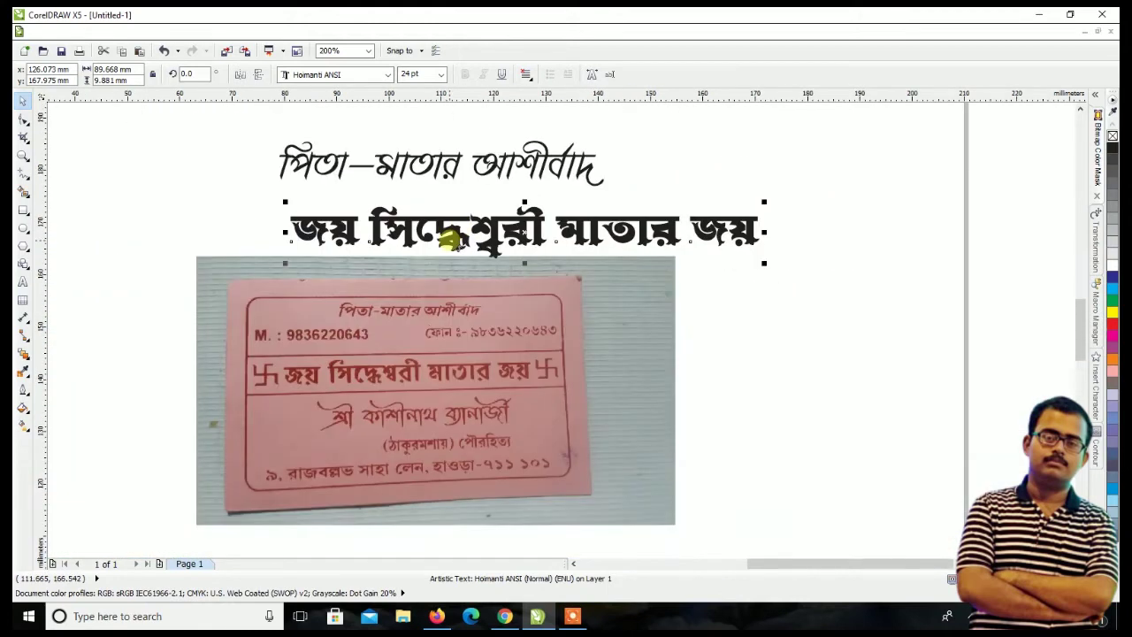
Scale the line to about 14 pt and position it between the heading and the photo.
mouse_move(454, 222)
mouse_down()
mouse_move(347, 347)
mouse_move(353, 380)
mouse_up()
scroll(354, 384, up, 2)
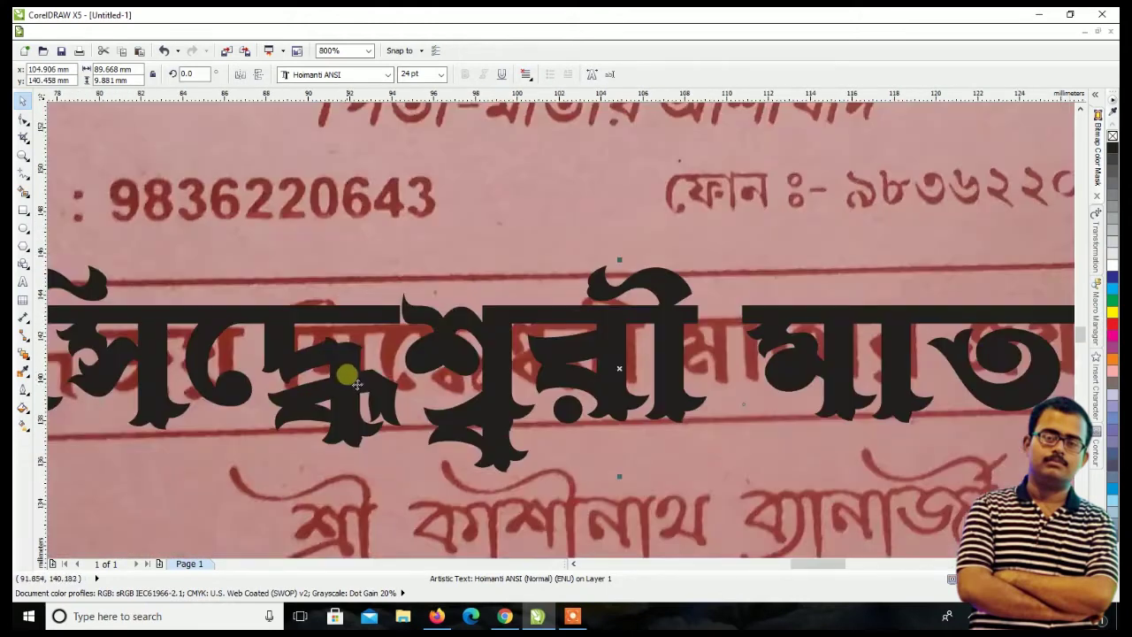
scroll(360, 375, down, 1)
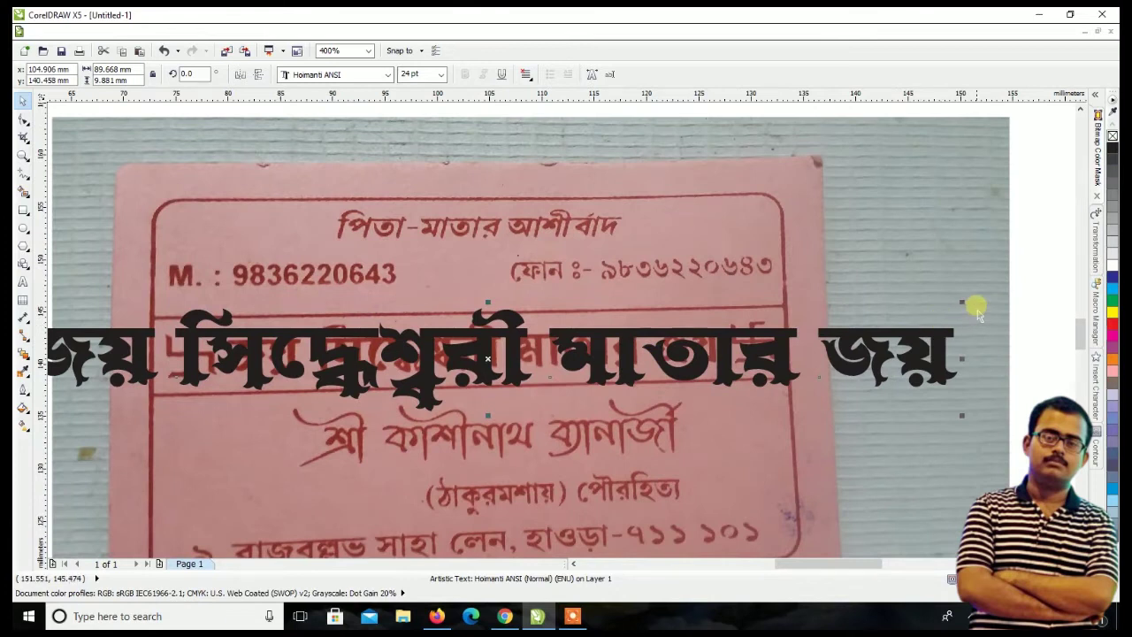
drag(966, 305, 743, 345)
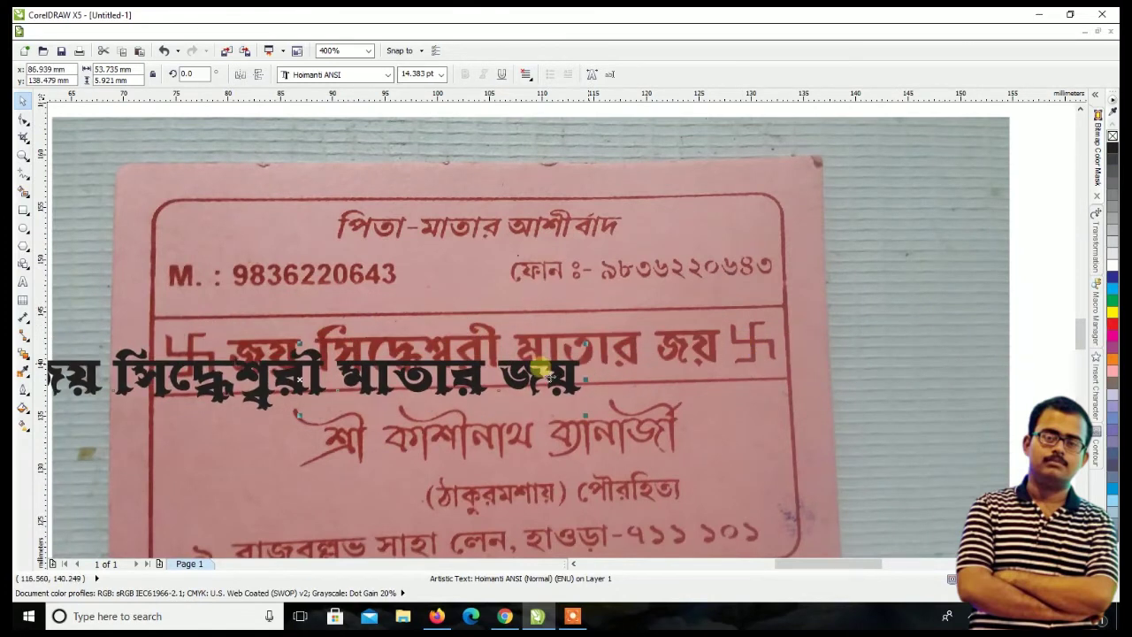
drag(324, 380, 533, 360)
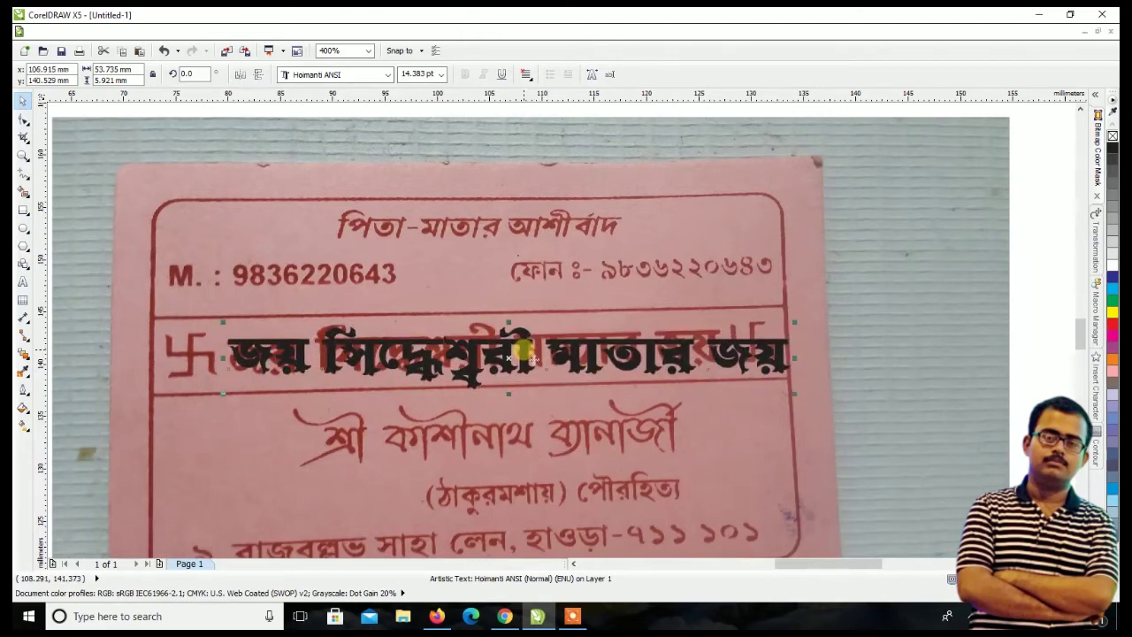
scroll(524, 349, down, 4)
drag(525, 351, 570, 277)
scroll(566, 277, up, 2)
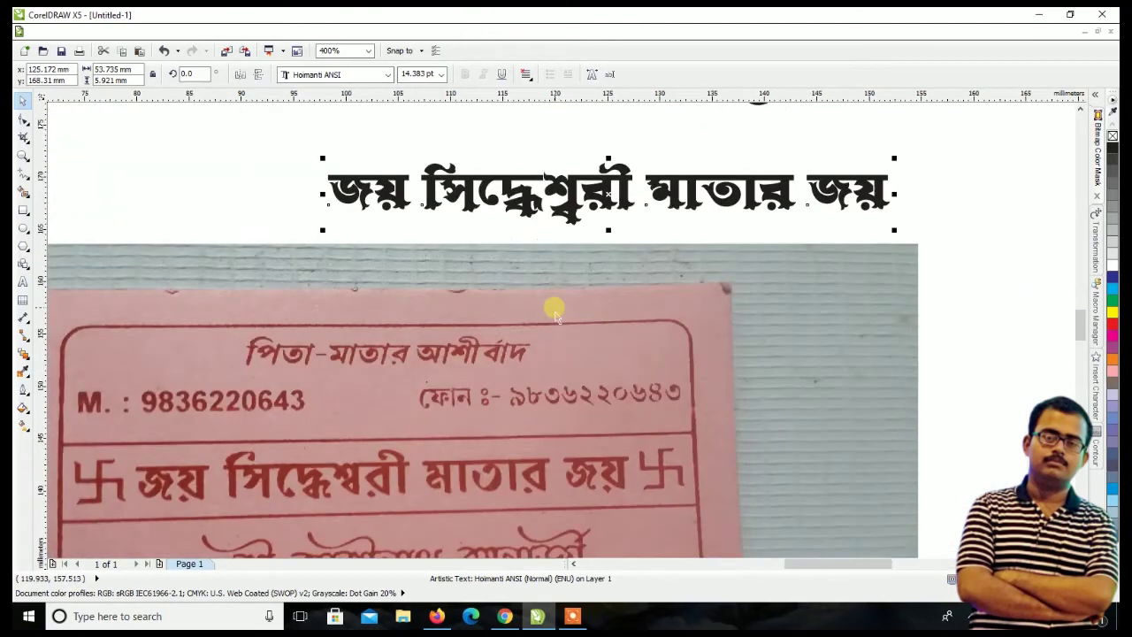
scroll(552, 270, down, 1)
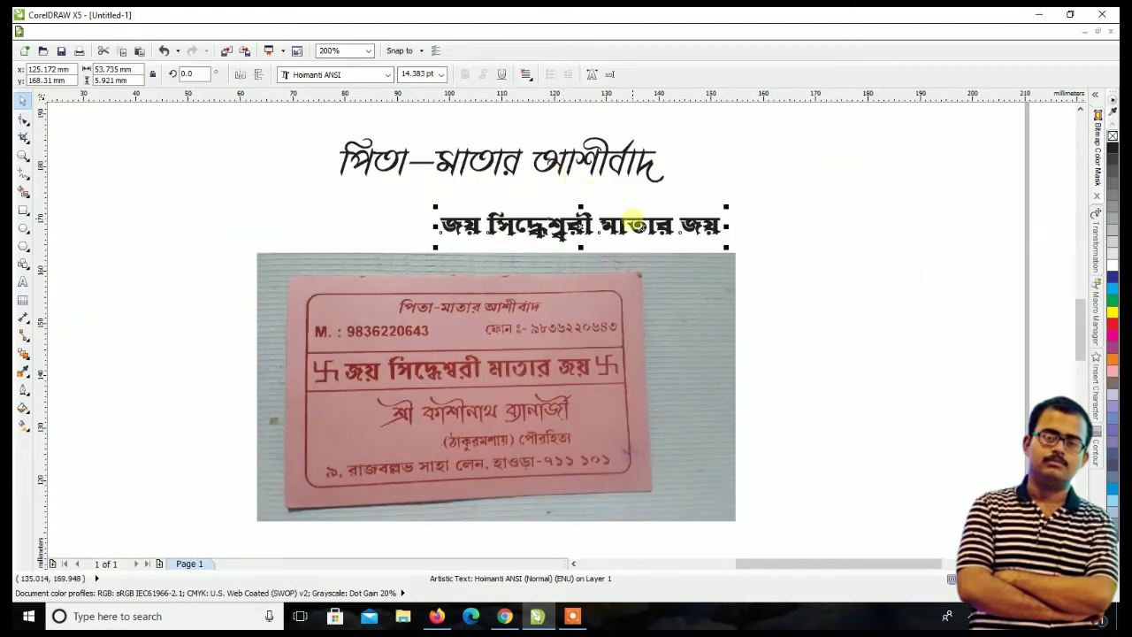
click(841, 224)
Type the card holder's name in Lipi Padmo ANSI V1 to the right of the heading.
click(23, 281)
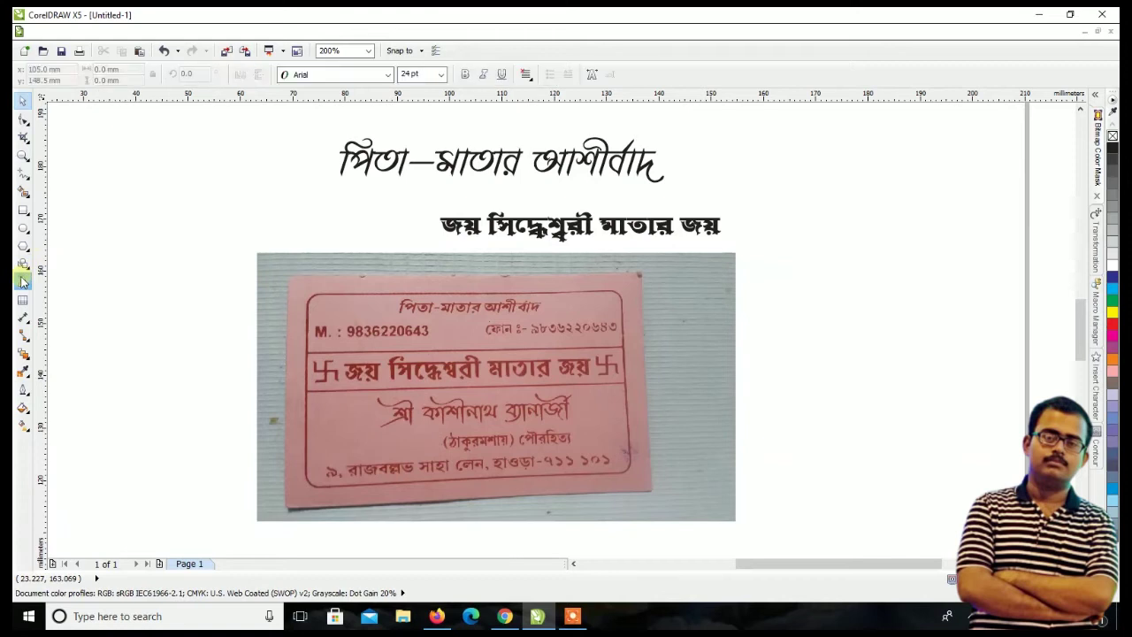
click(389, 76)
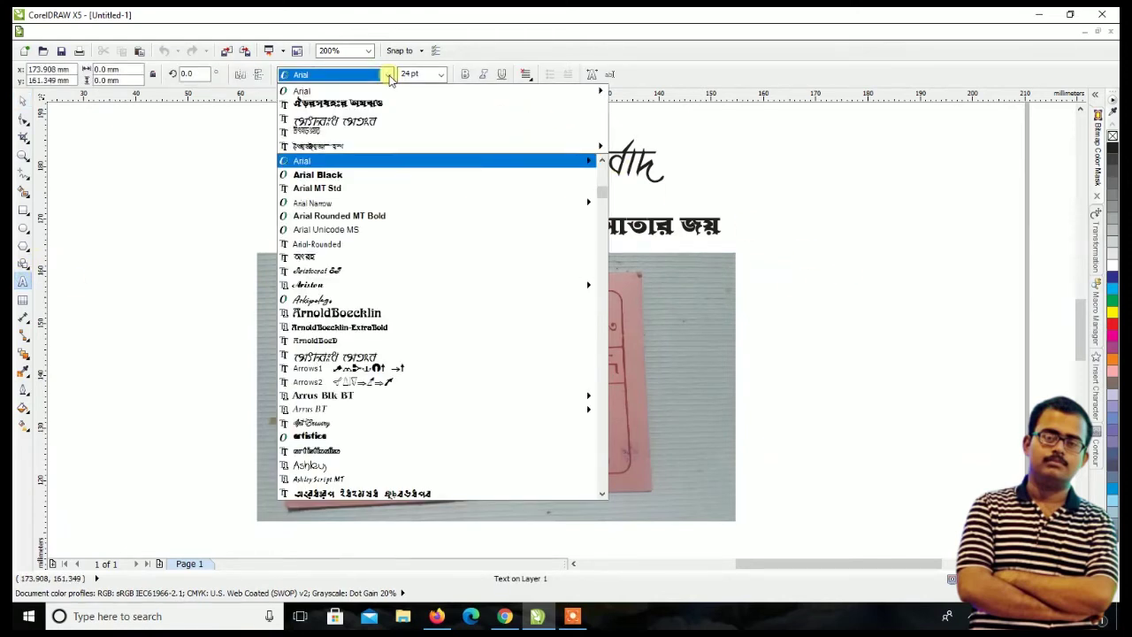
text(li)
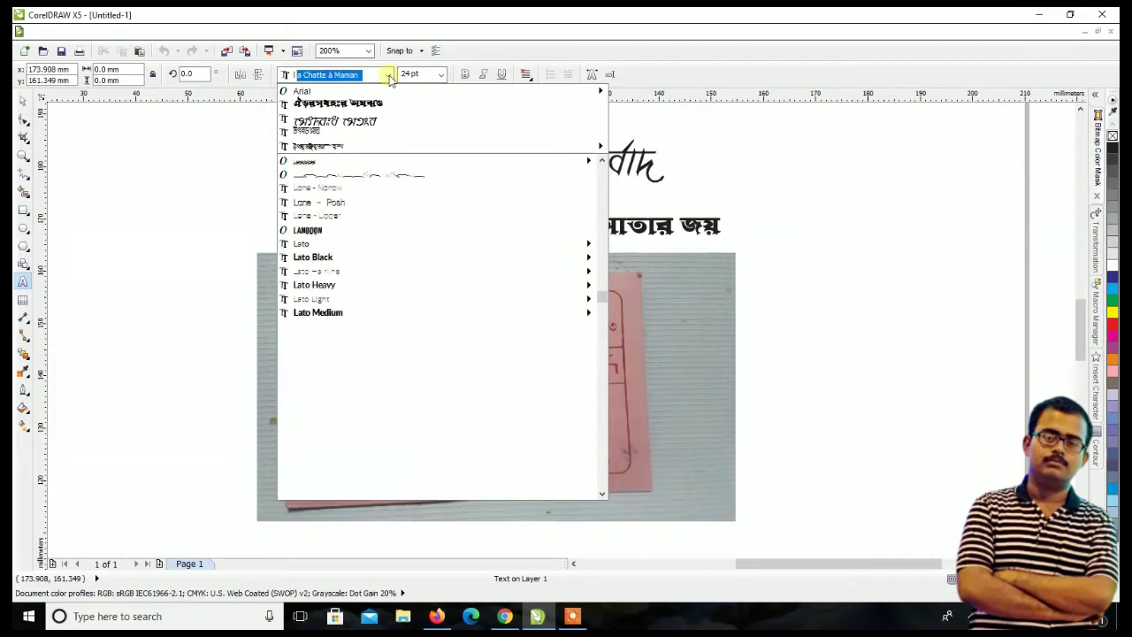
text(pishree ANSI)
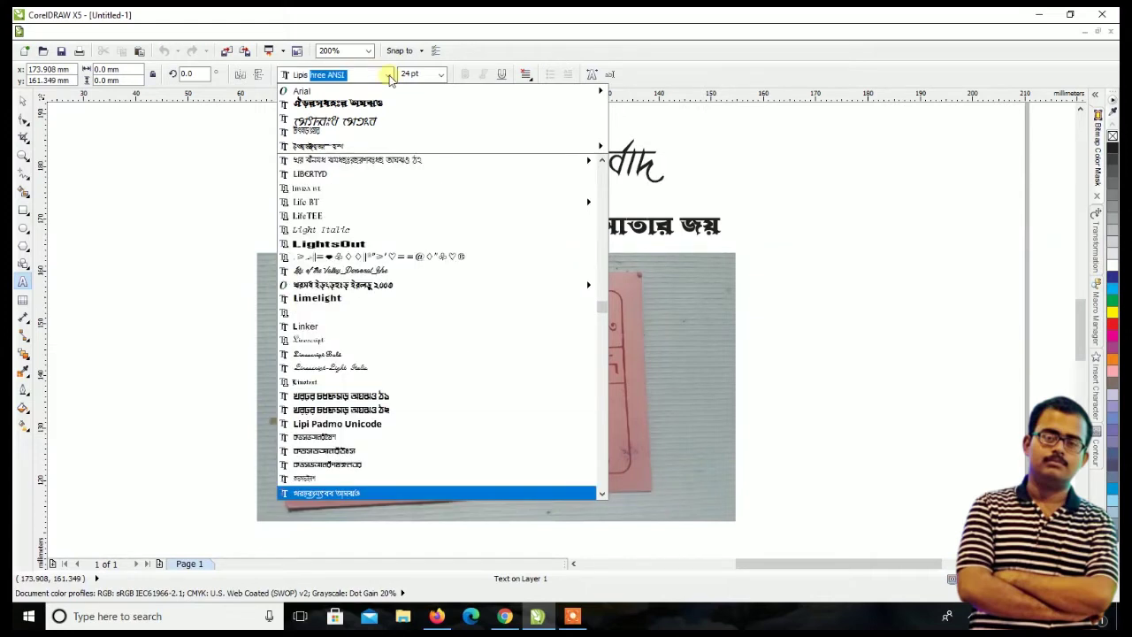
click(389, 76)
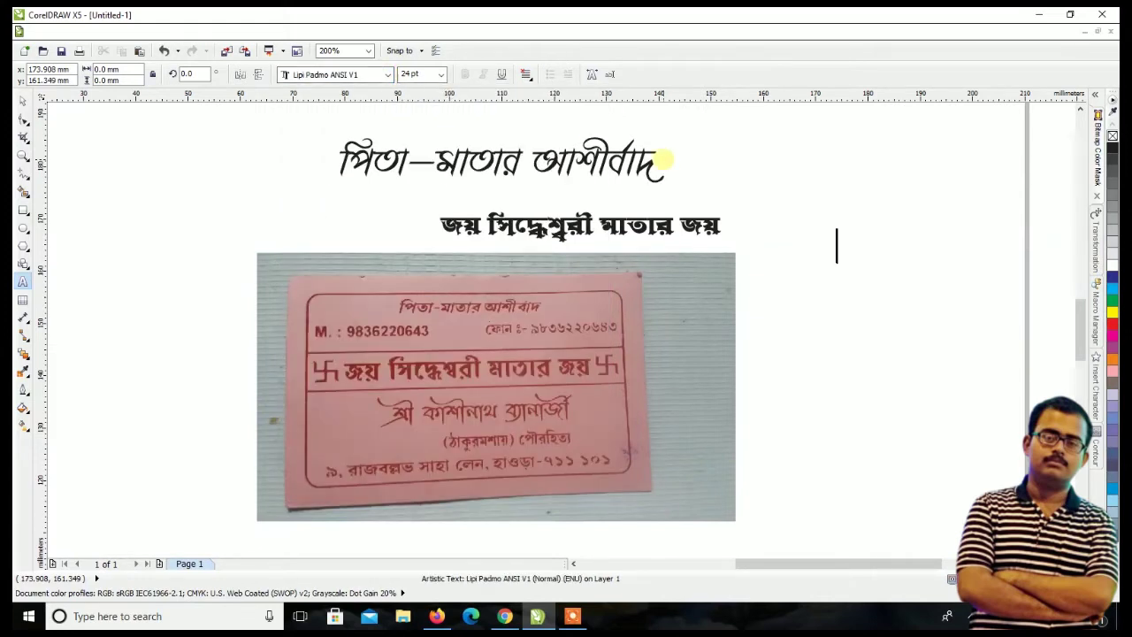
click(835, 258)
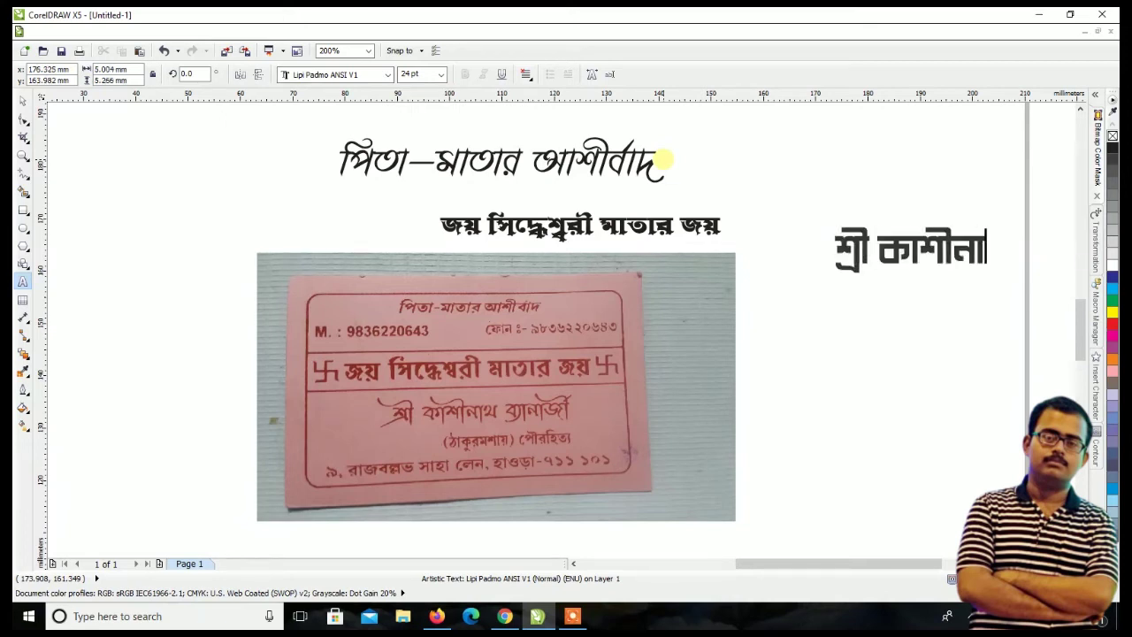
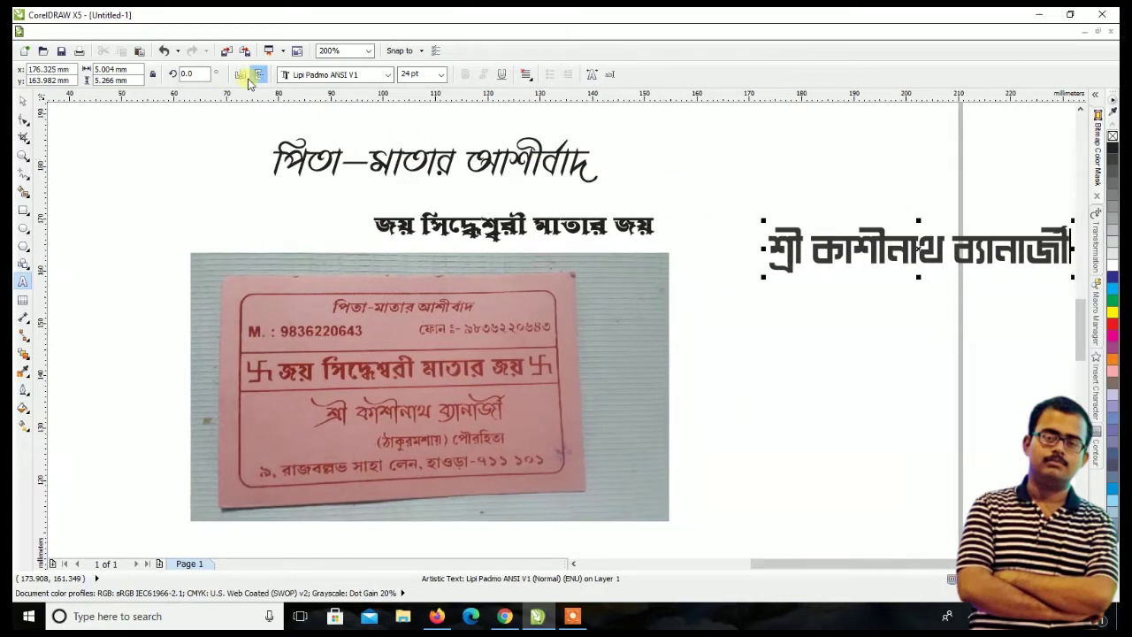
click(23, 100)
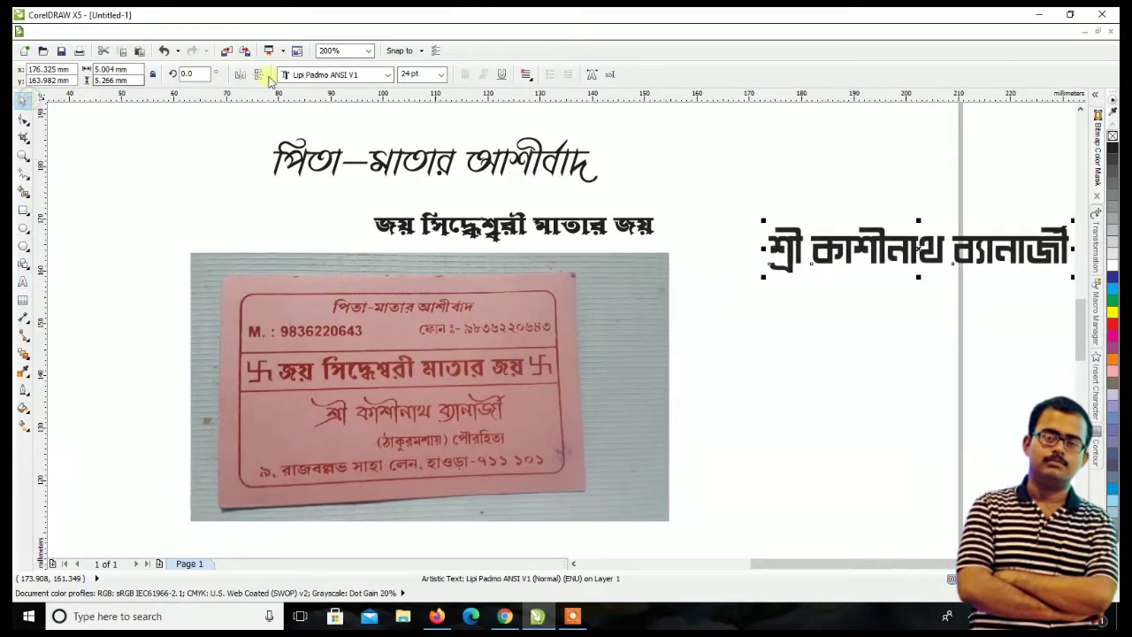
Change the name's font to Lipishree ANSI.
click(389, 75)
key(Down)
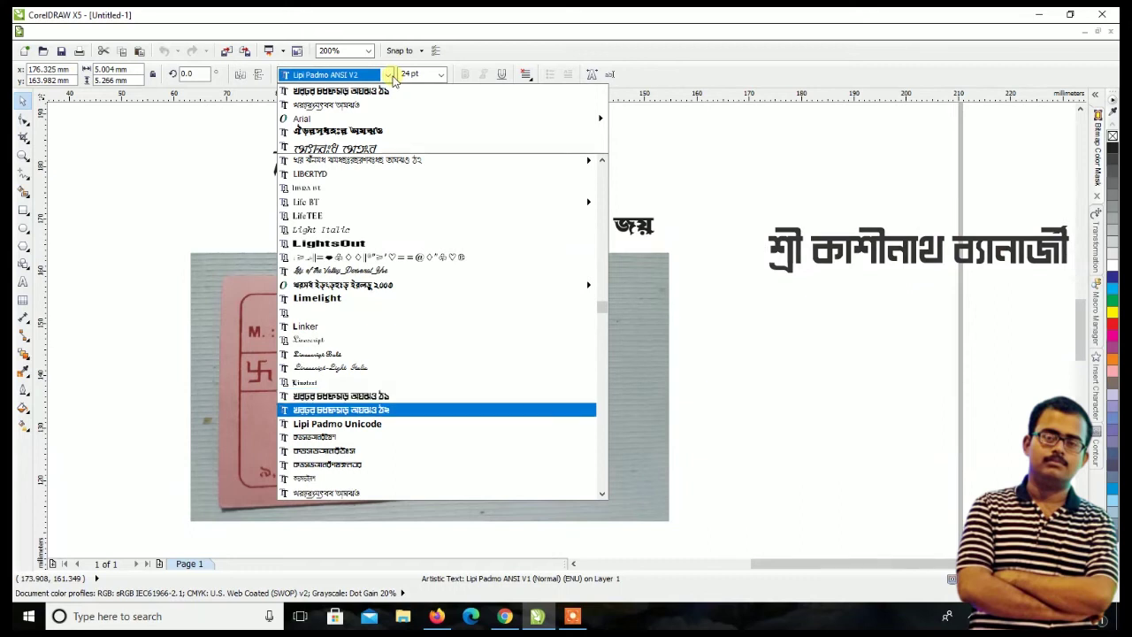
key(Down)
key(Down)
key(Down)
key(Down)
key(Down)
key(Down)
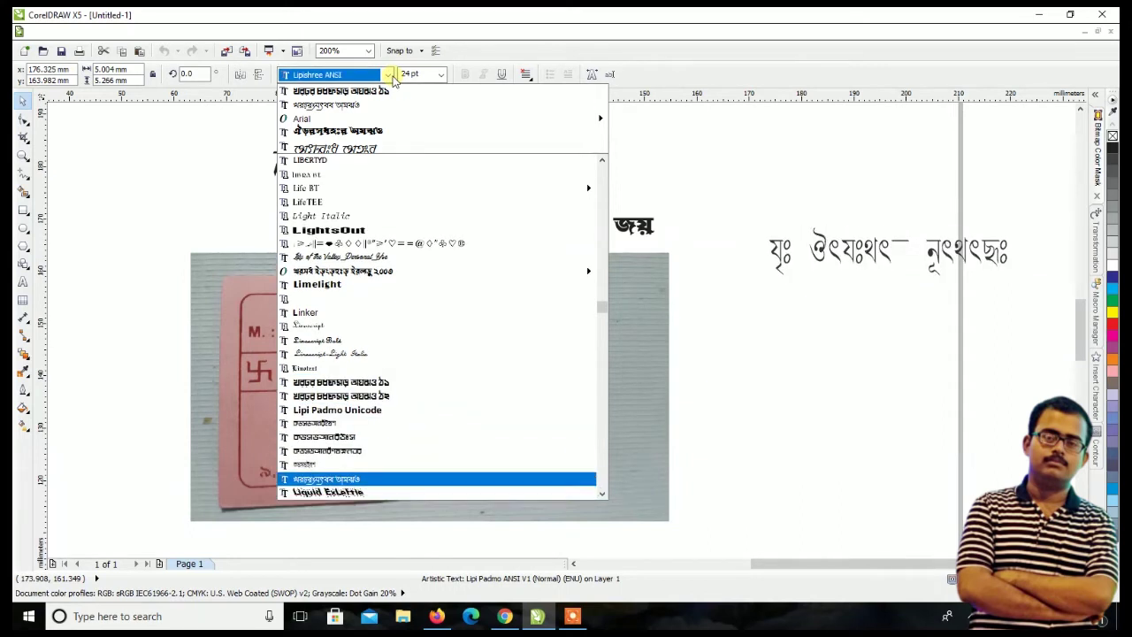
key(Return)
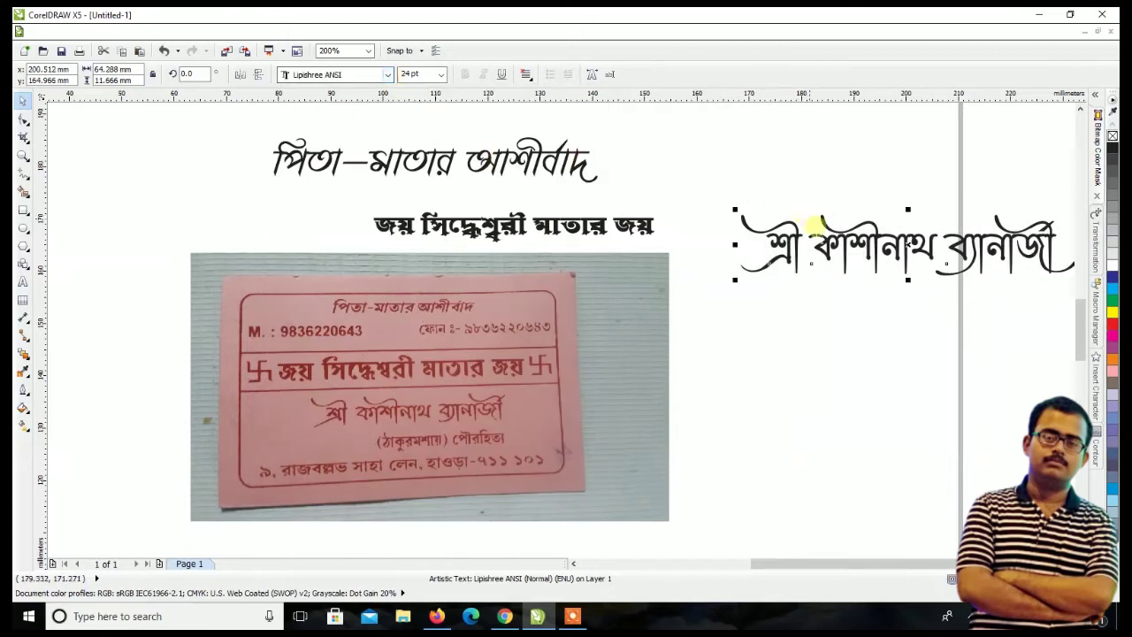
Duplicate the name line below itself and retype the copy as (ঠাকুরমশায়) পৌরহিত্য.
scroll(760, 216, up, 1)
scroll(761, 217, down, 1)
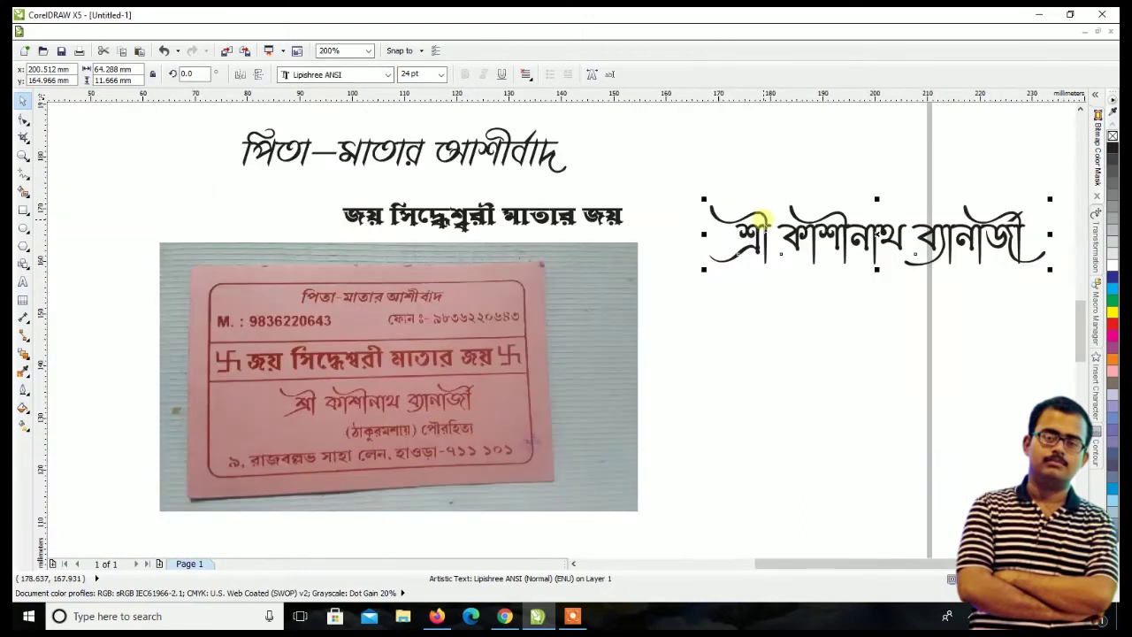
drag(752, 225, 567, 366)
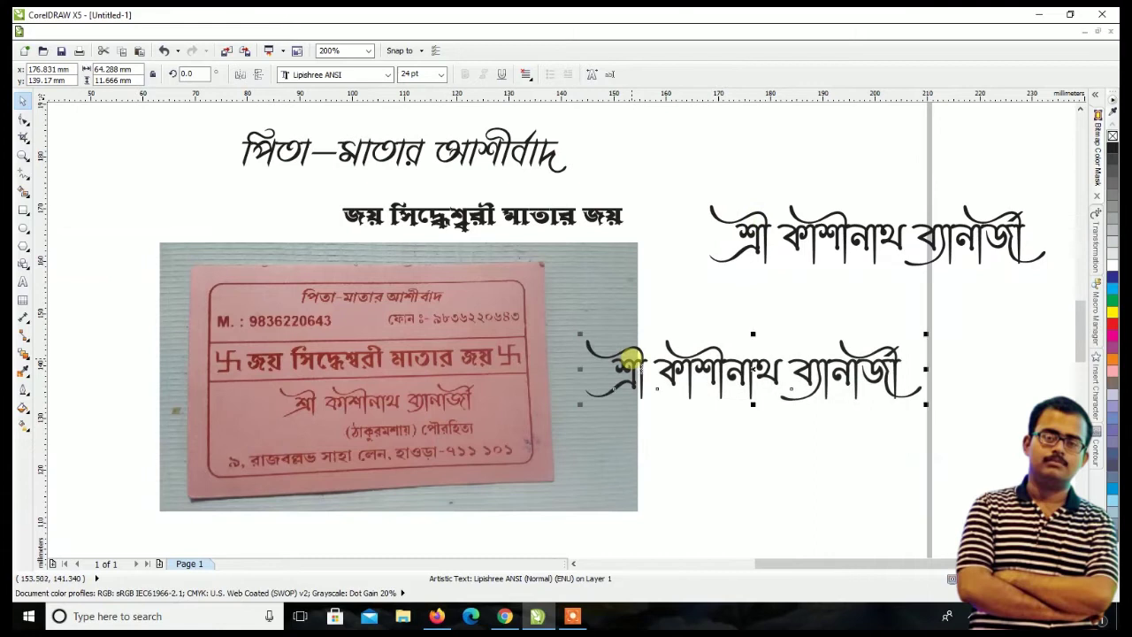
scroll(566, 366, up, 1)
scroll(567, 366, down, 1)
click(22, 281)
click(241, 317)
text((ঠাকুরমশায়) পৌরহিত্য)
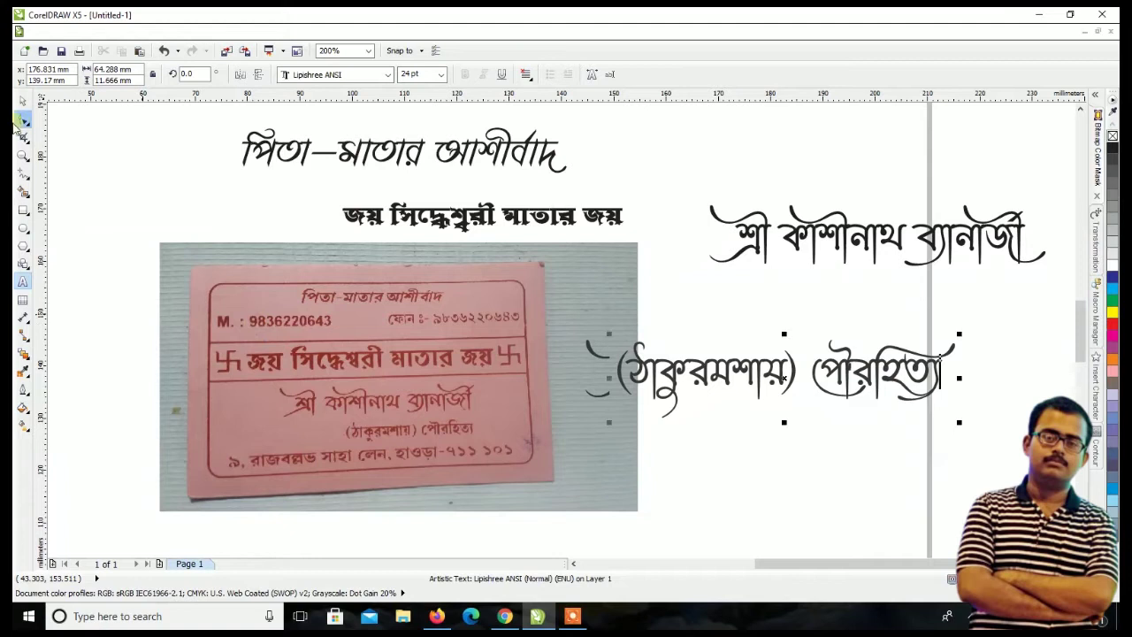
click(23, 100)
Set the subtitle in Lotika ANSI, scale it to about 11 pt, and move it under the name.
scroll(619, 328, down, 1)
scroll(604, 328, up, 2)
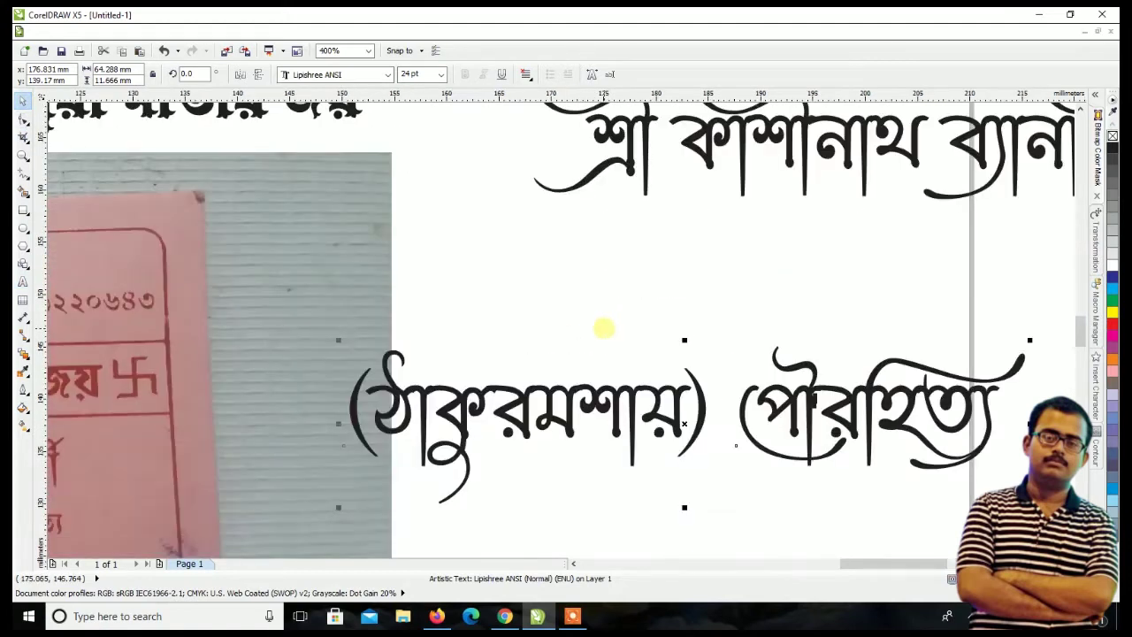
click(386, 78)
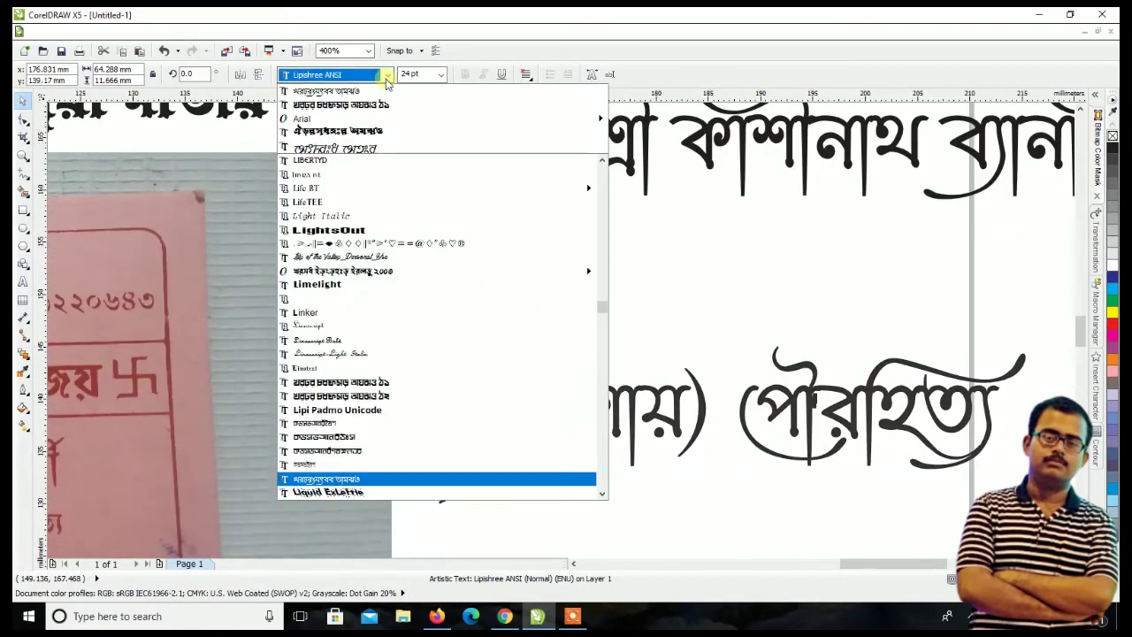
key(Down)
key(Down)
key(Down)
key(Down)
key(Down)
key(Down)
key(Down)
key(Down)
key(Down)
key(Down)
key(Down)
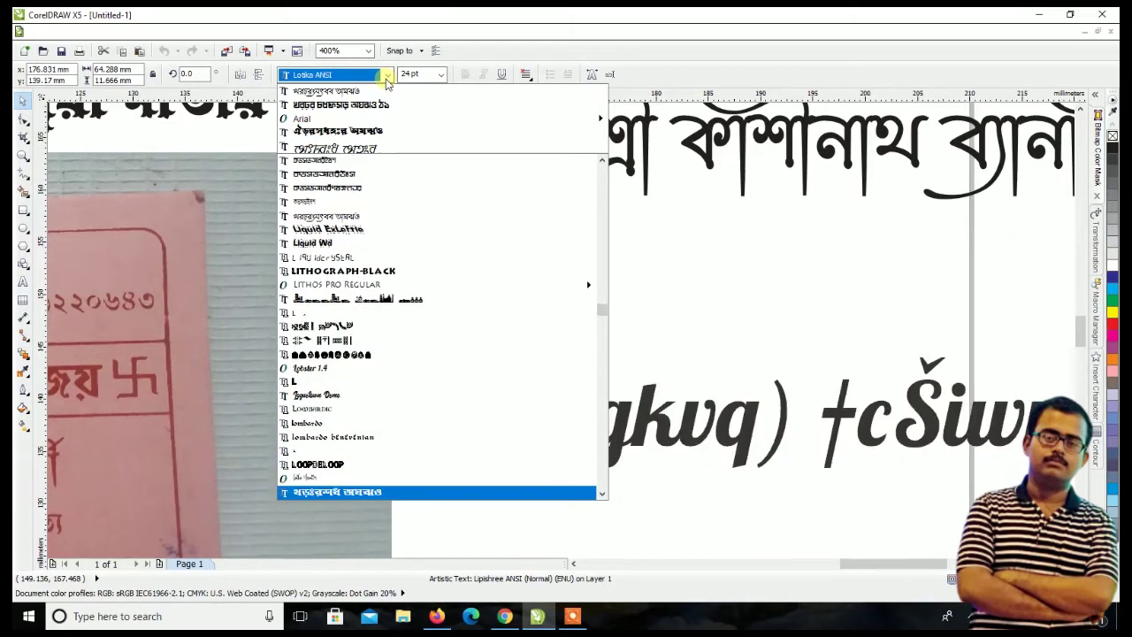
key(Return)
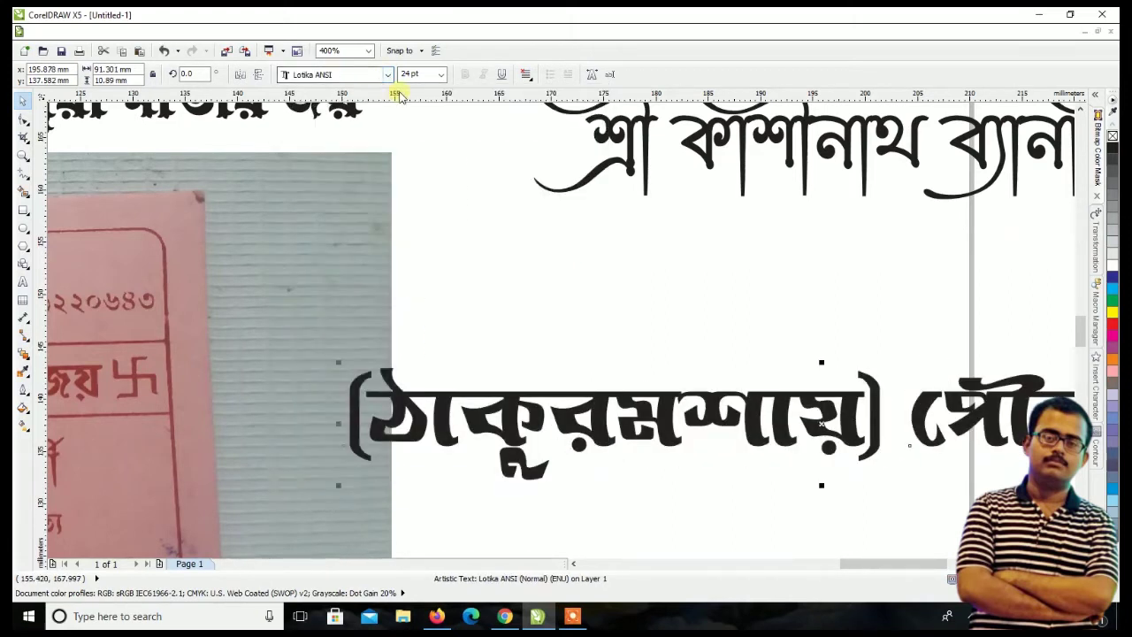
scroll(480, 149, down, 2)
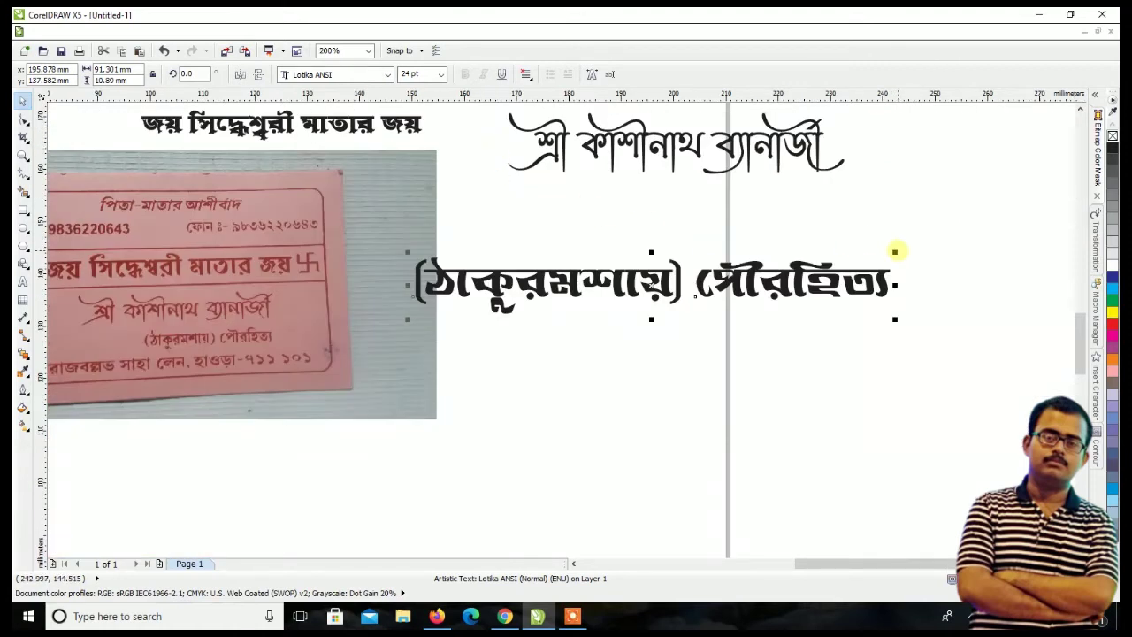
drag(895, 252, 760, 281)
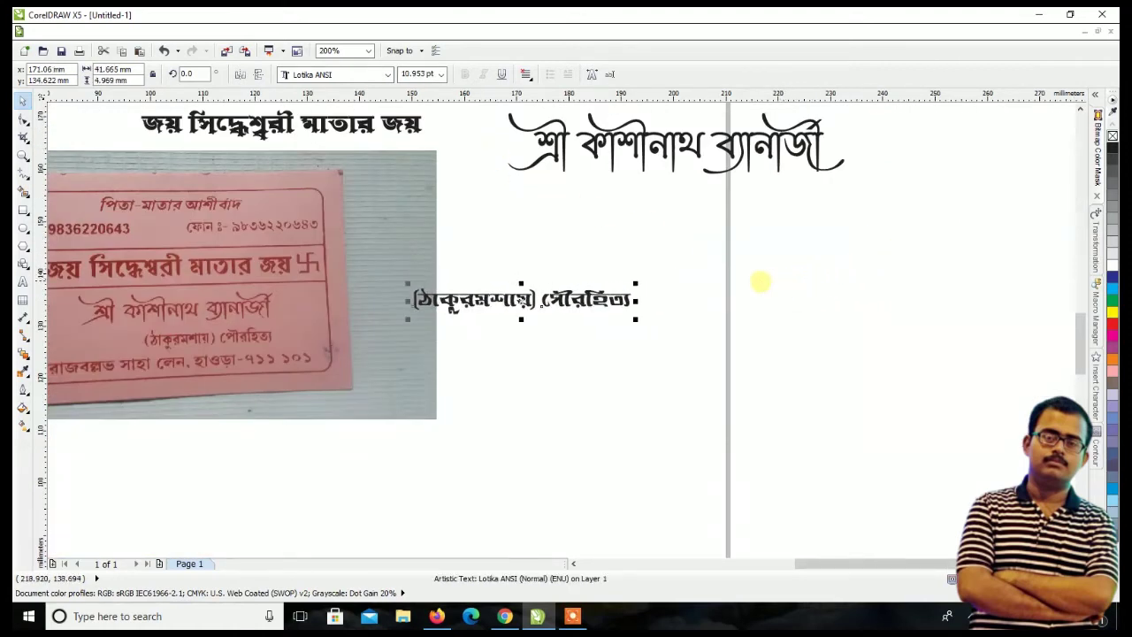
drag(591, 299, 793, 196)
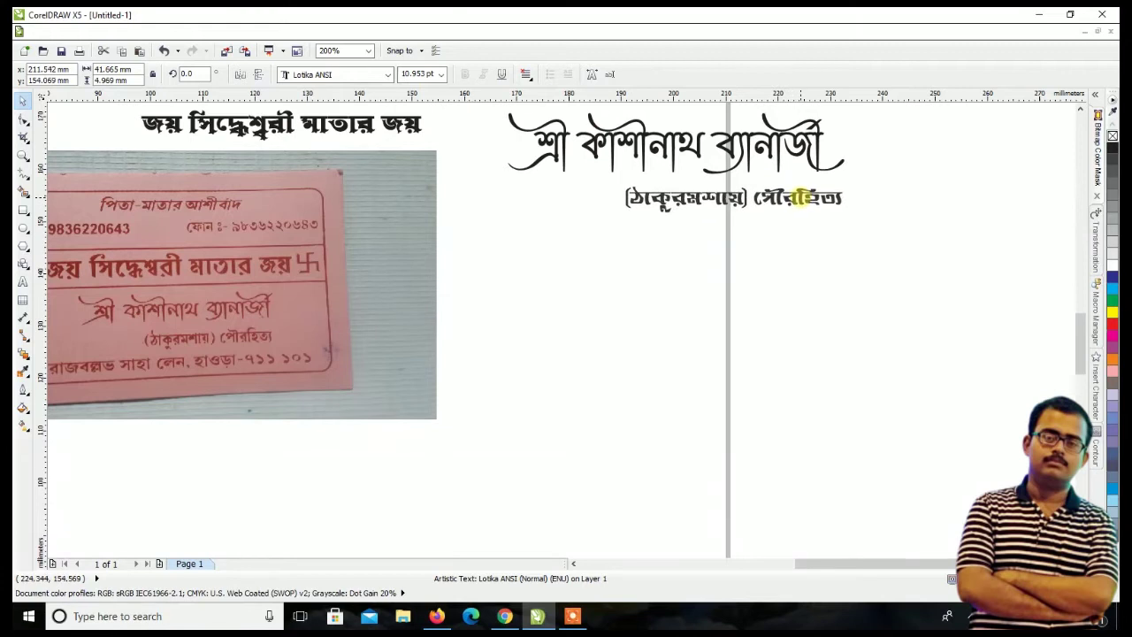
Drag a copy of the subtitle below the photo and select its text for replacement.
scroll(787, 194, up, 4)
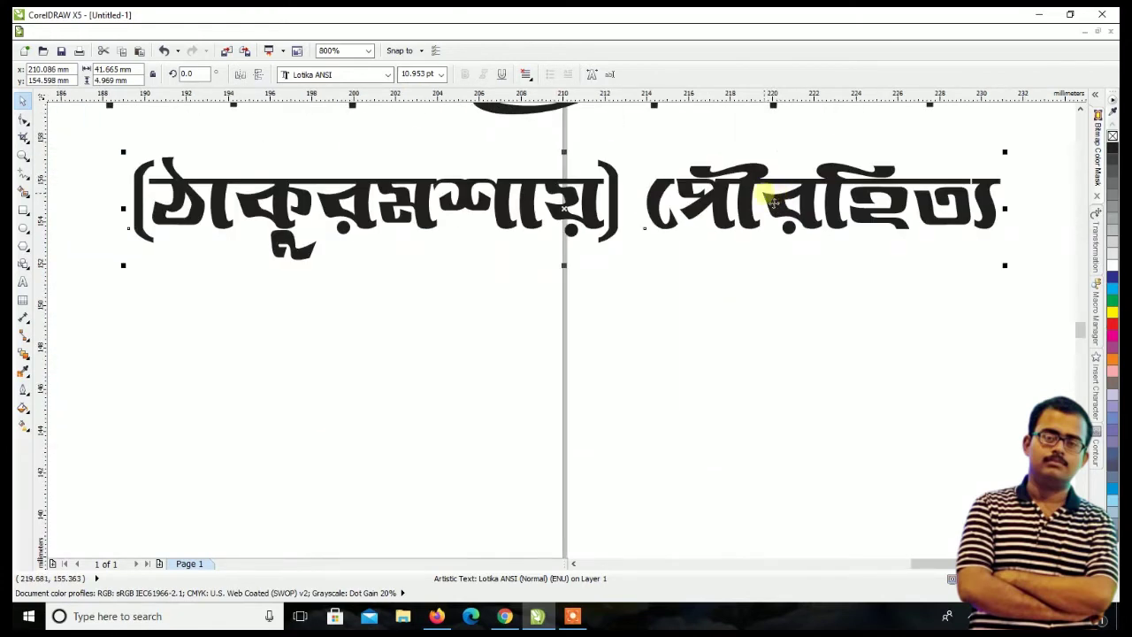
scroll(776, 201, down, 4)
scroll(530, 215, down, 1)
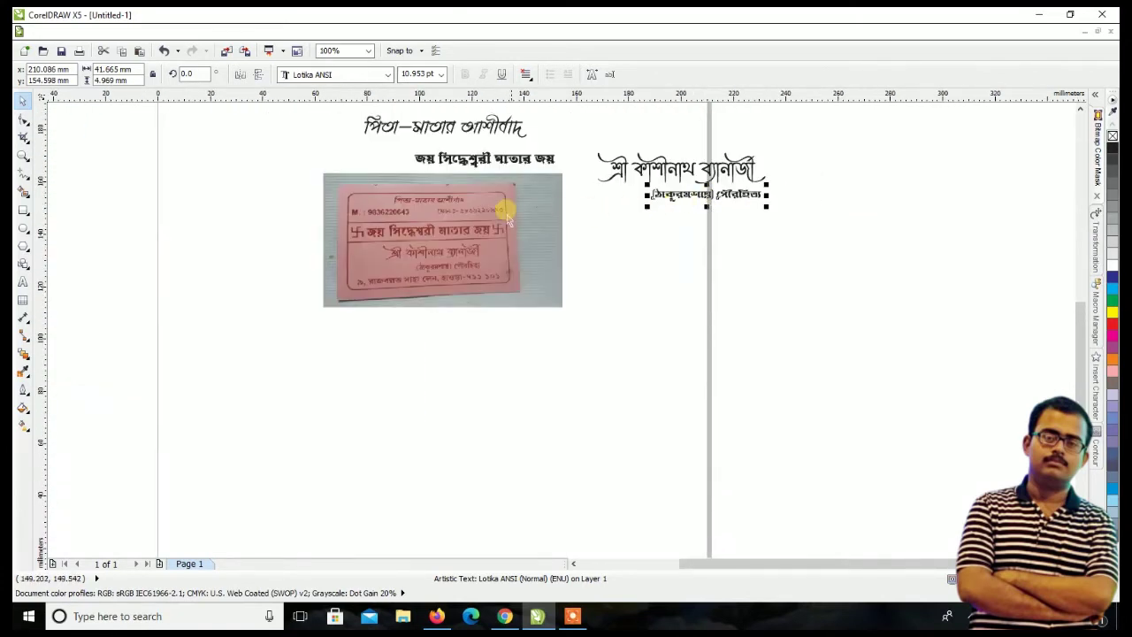
scroll(500, 212, up, 1)
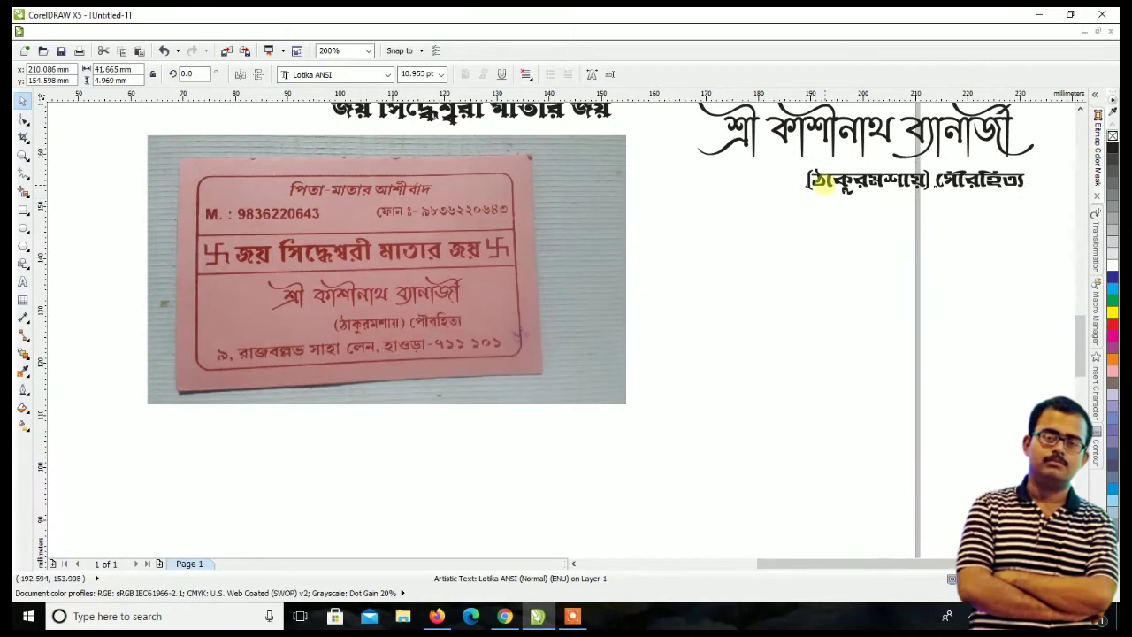
drag(821, 183, 331, 431)
scroll(269, 406, up, 1)
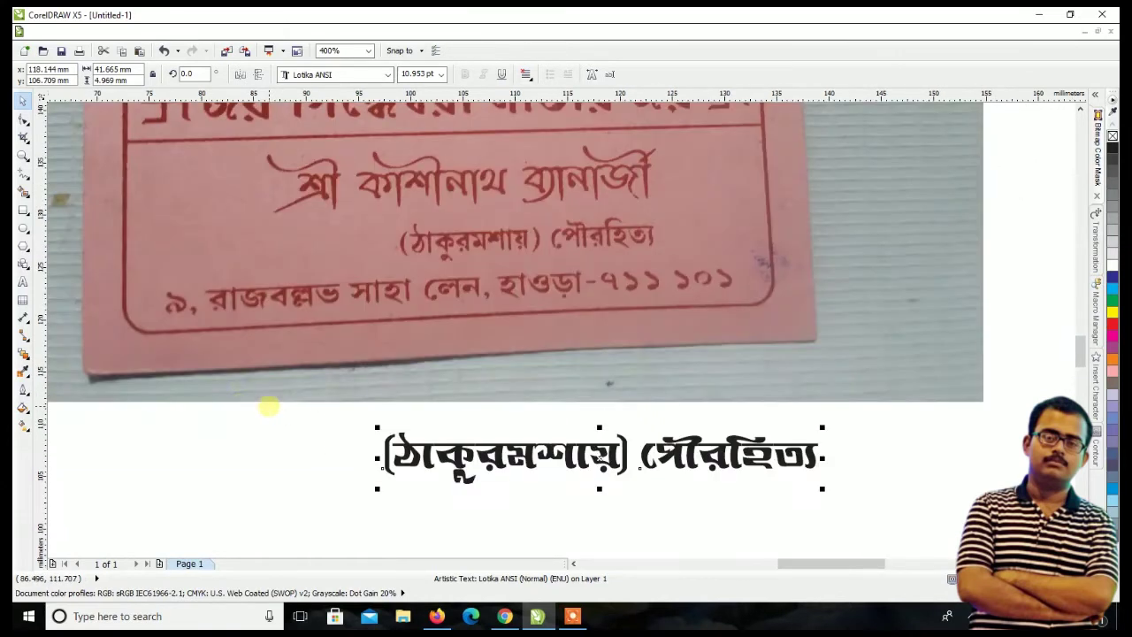
click(21, 283)
key(ctrl+a)
Type ৯ in the copied line, switch STM to Normal Style, and apply the STM-BNT-Indra font.
text(9)
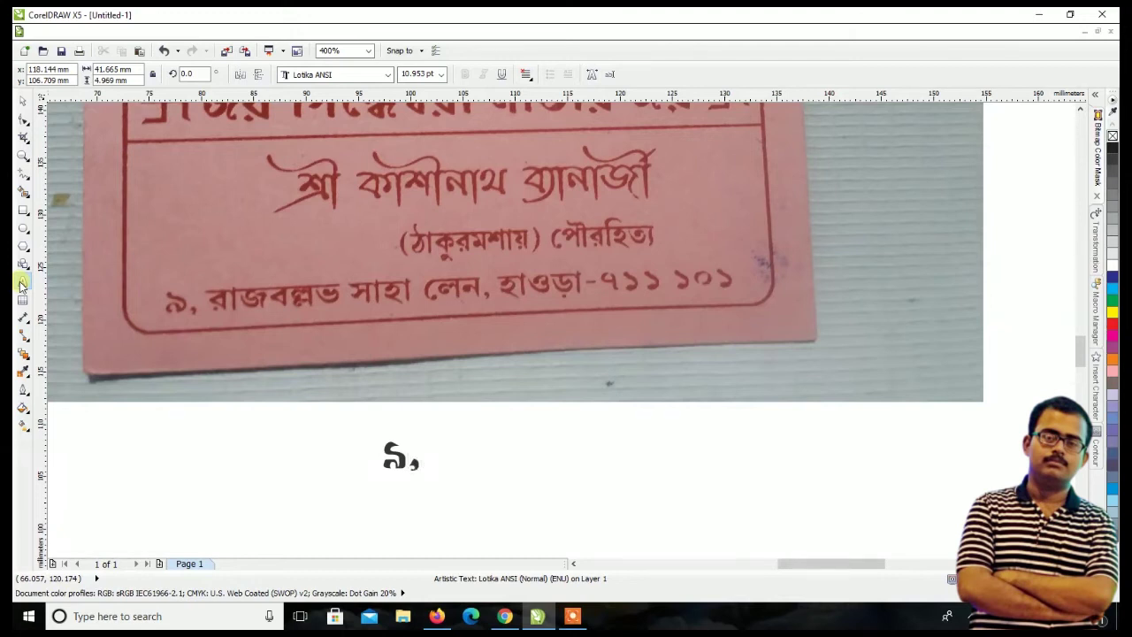
text( je)
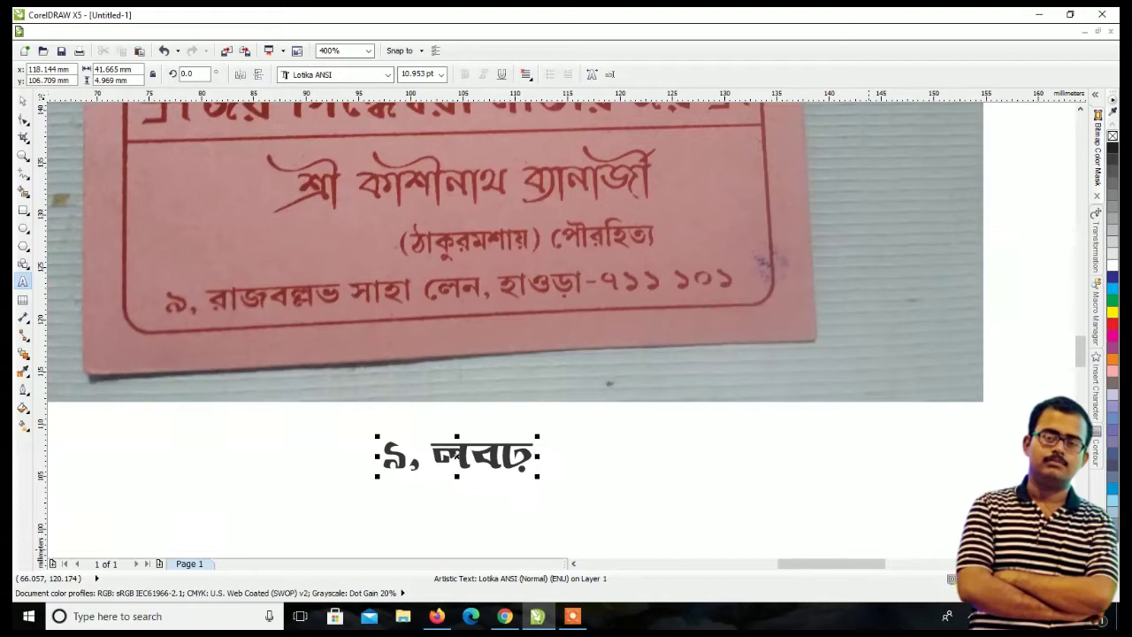
click(970, 616)
right_click(938, 589)
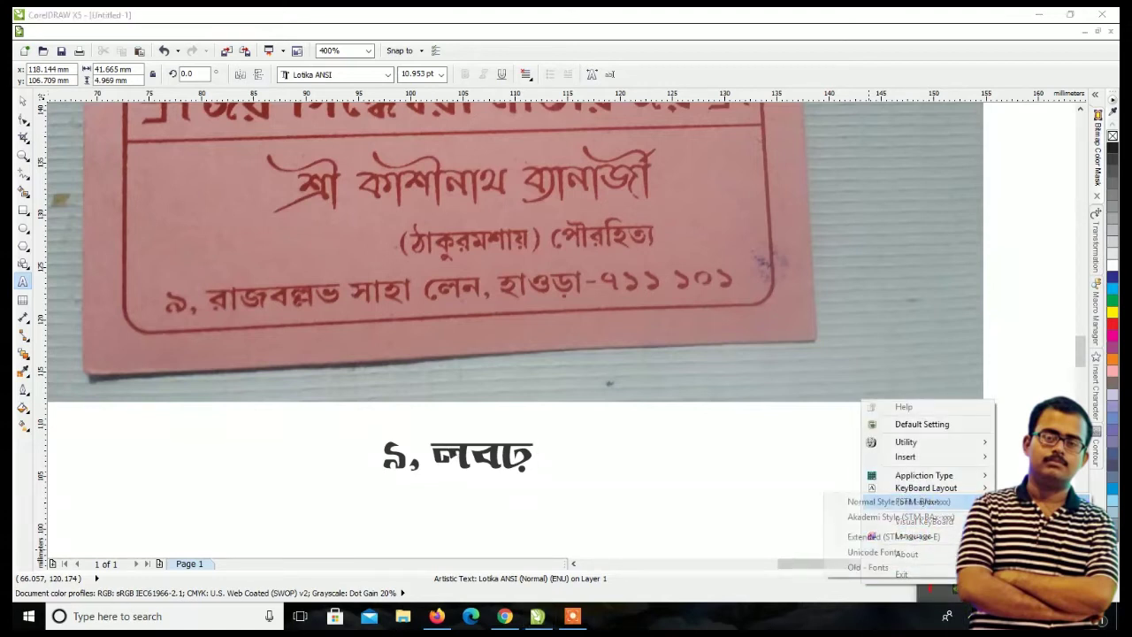
click(926, 500)
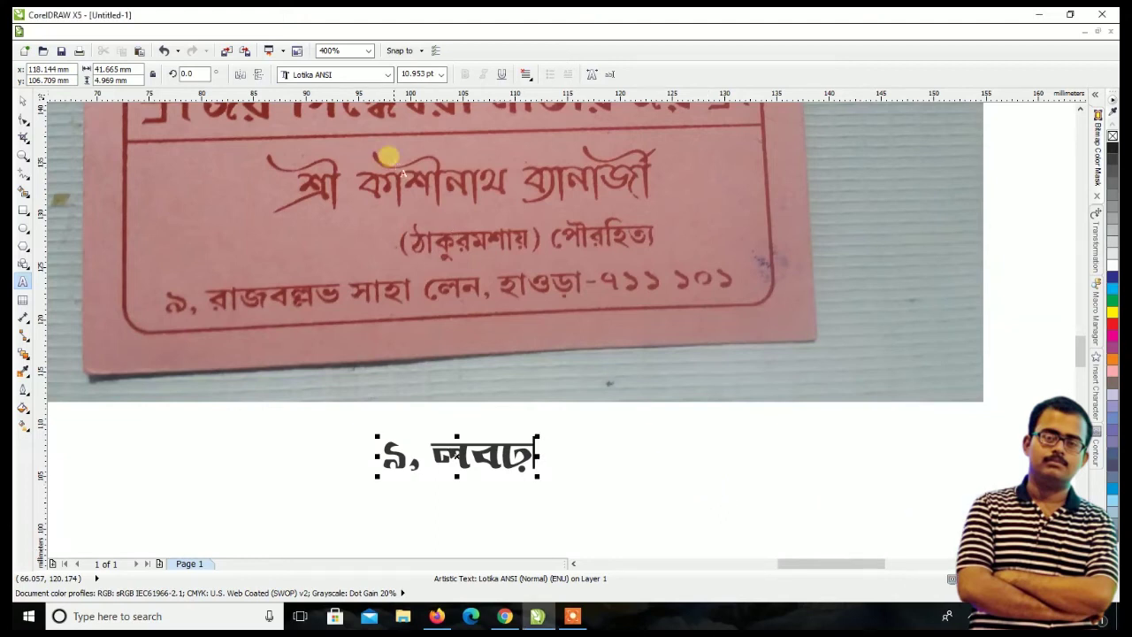
click(387, 76)
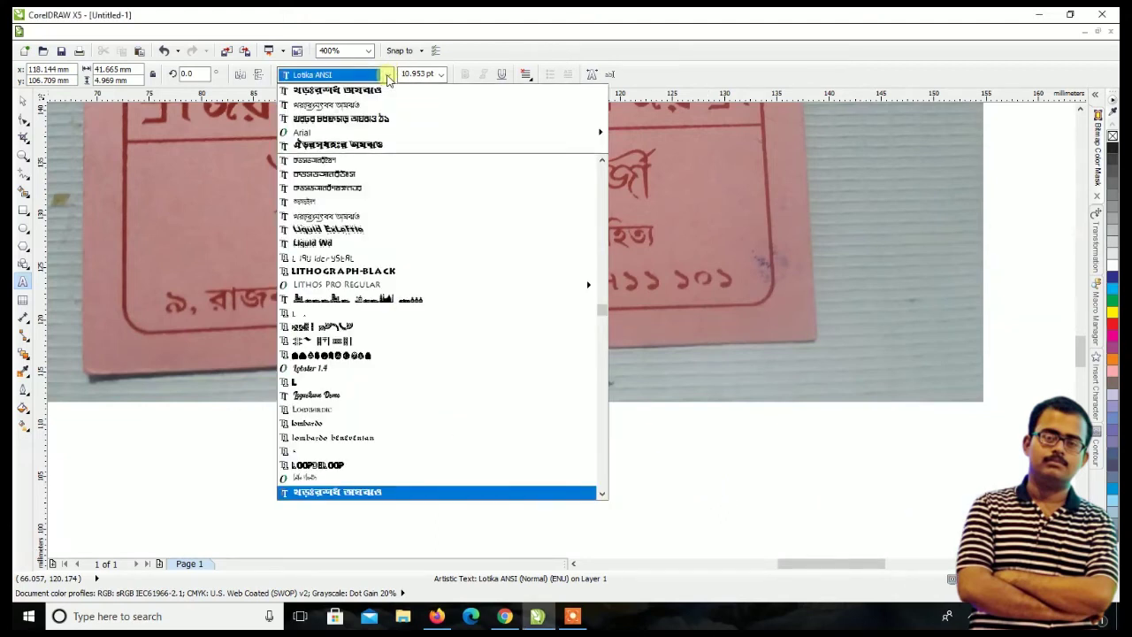
text(s)
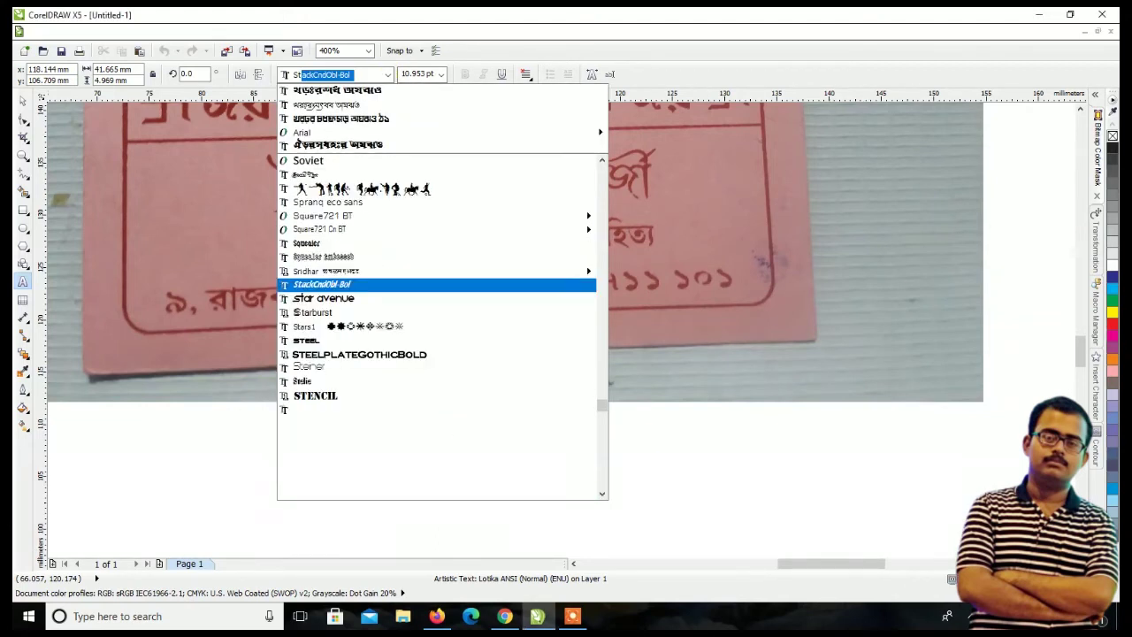
text(tm-nt-in)
key(Return)
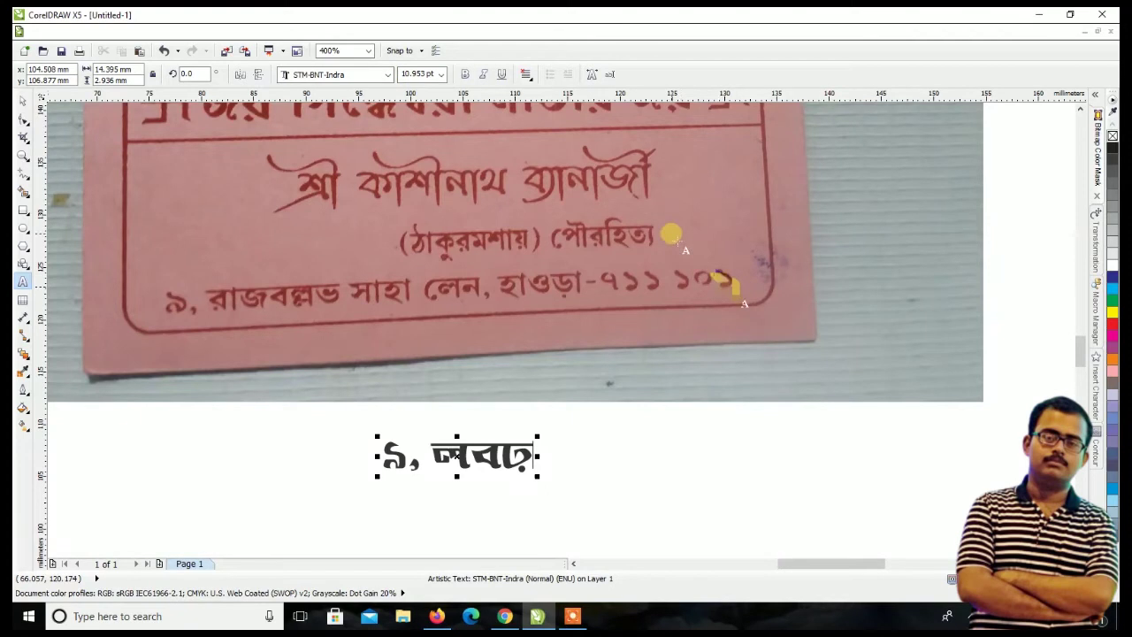
Type the card's postal address below the photo as a new line in STM-BNT-Indra.
click(728, 448)
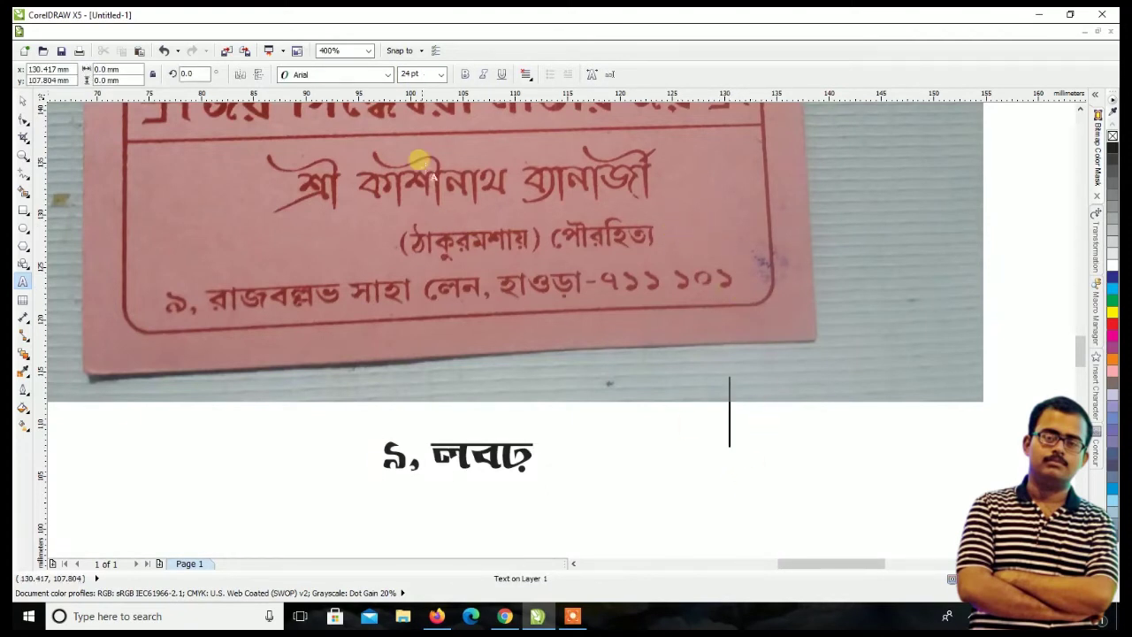
click(386, 77)
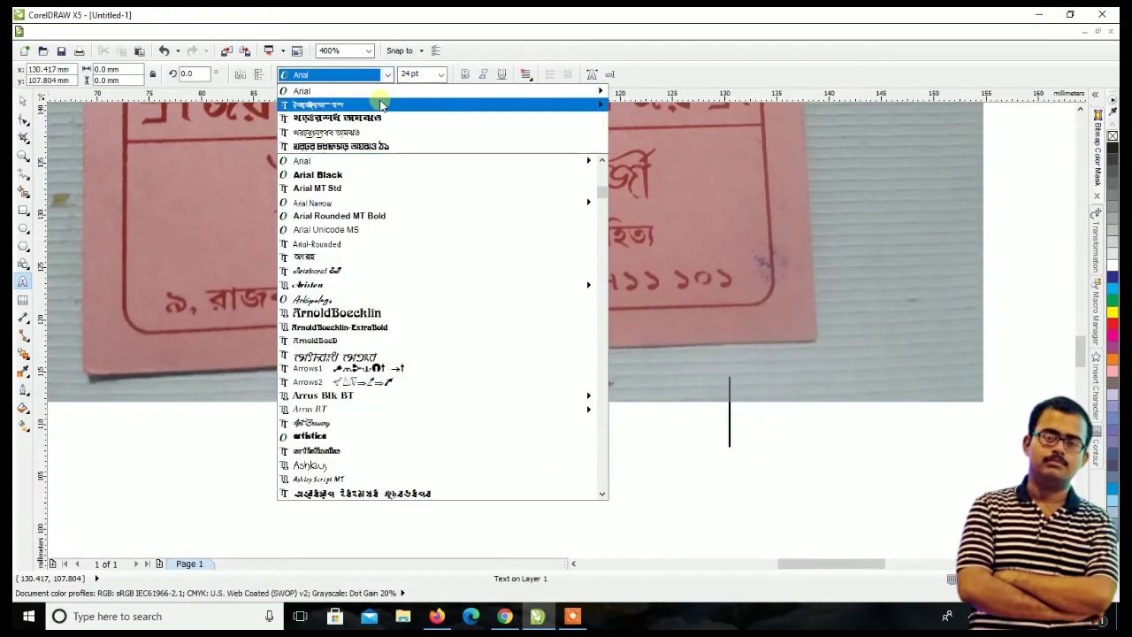
click(378, 104)
text(9=)
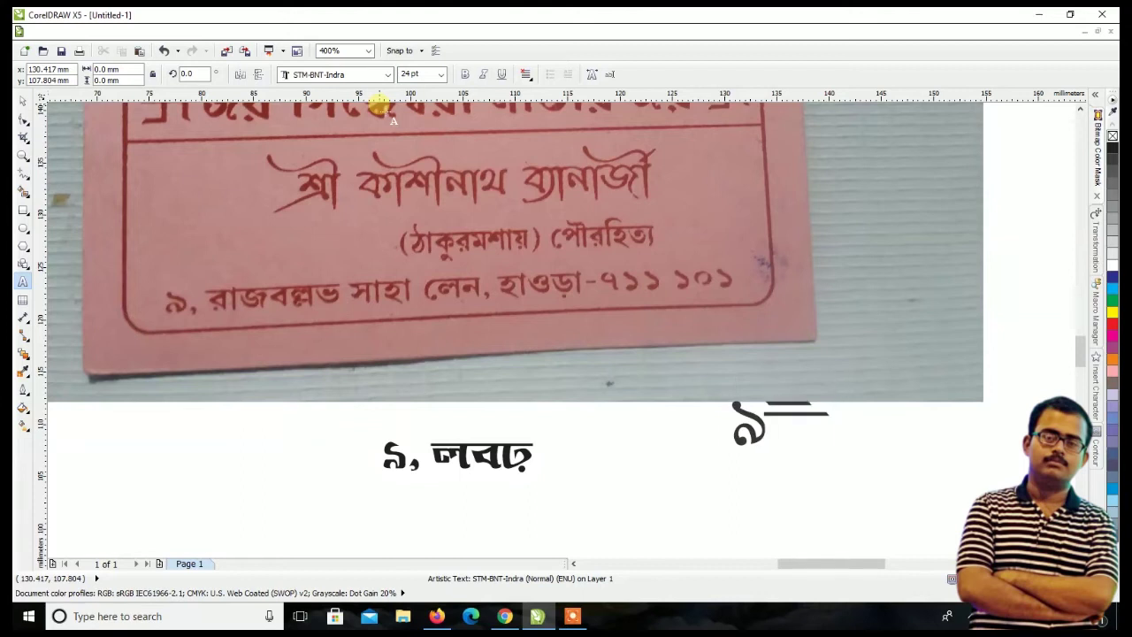
key(BackSpace)
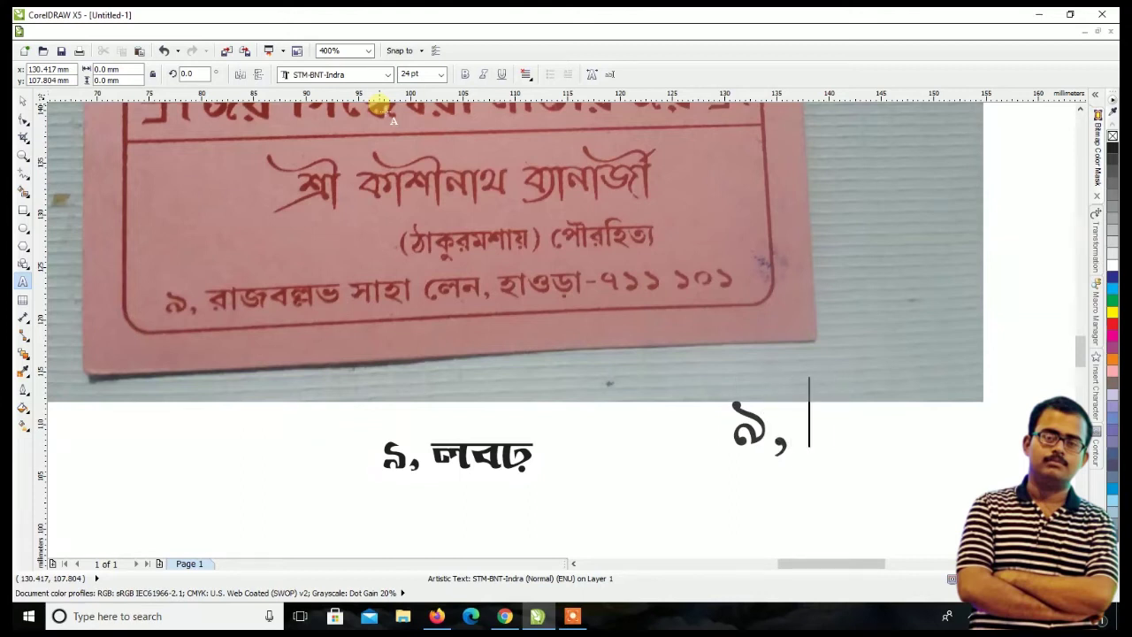
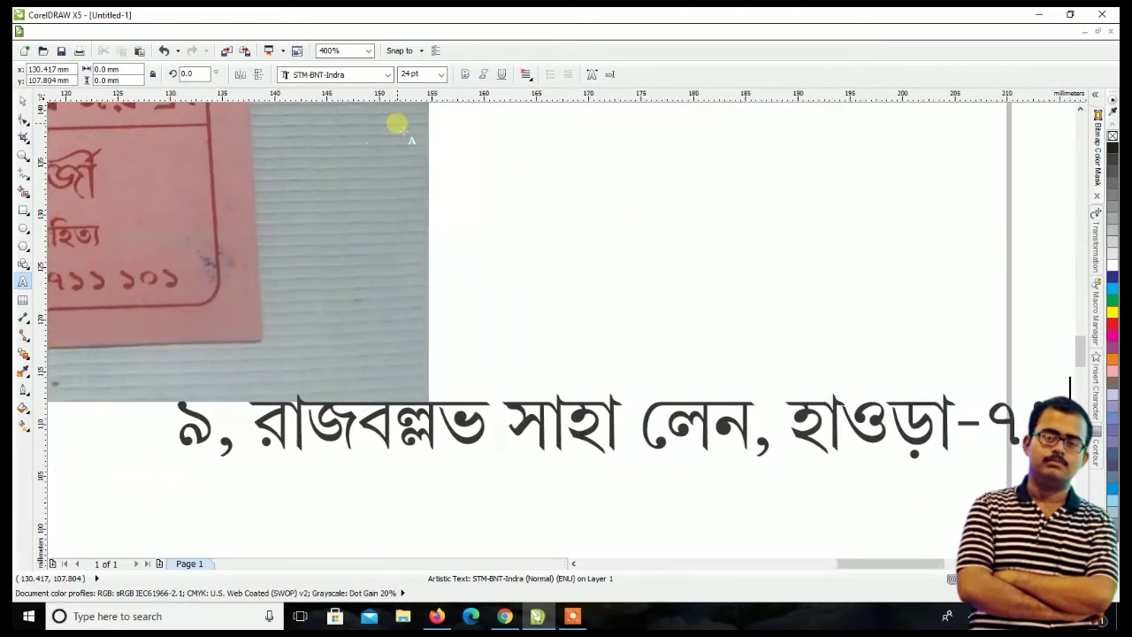
scroll(569, 205, down, 3)
scroll(551, 197, down, 1)
scroll(462, 157, up, 2)
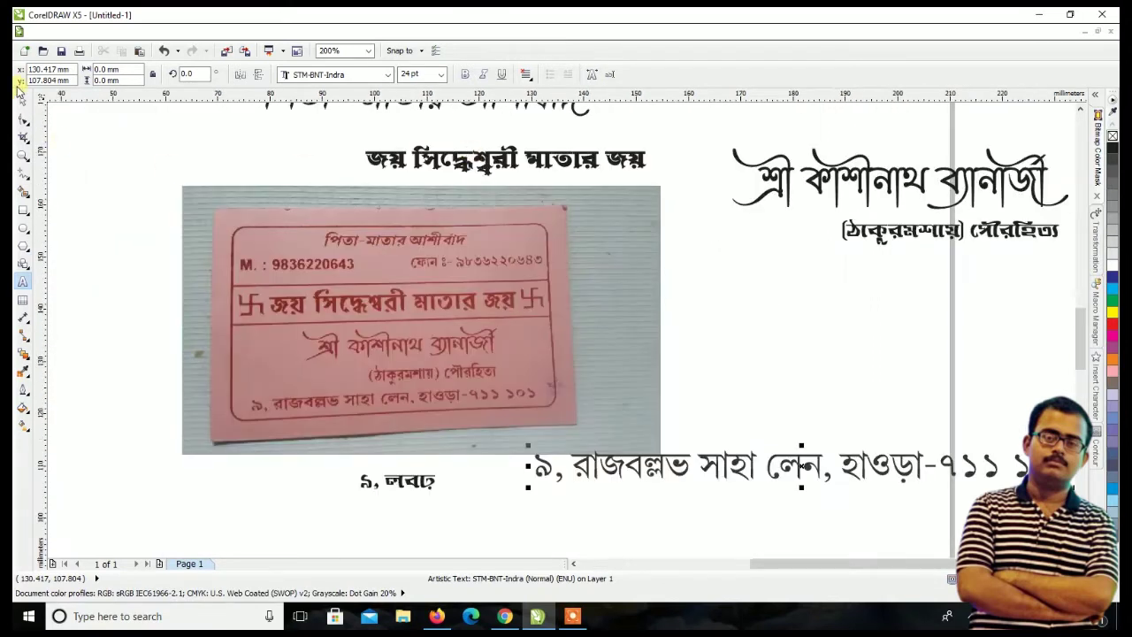
Drag the reference card photo and the address line off the page to the right.
scroll(375, 270, down, 2)
scroll(375, 272, up, 1)
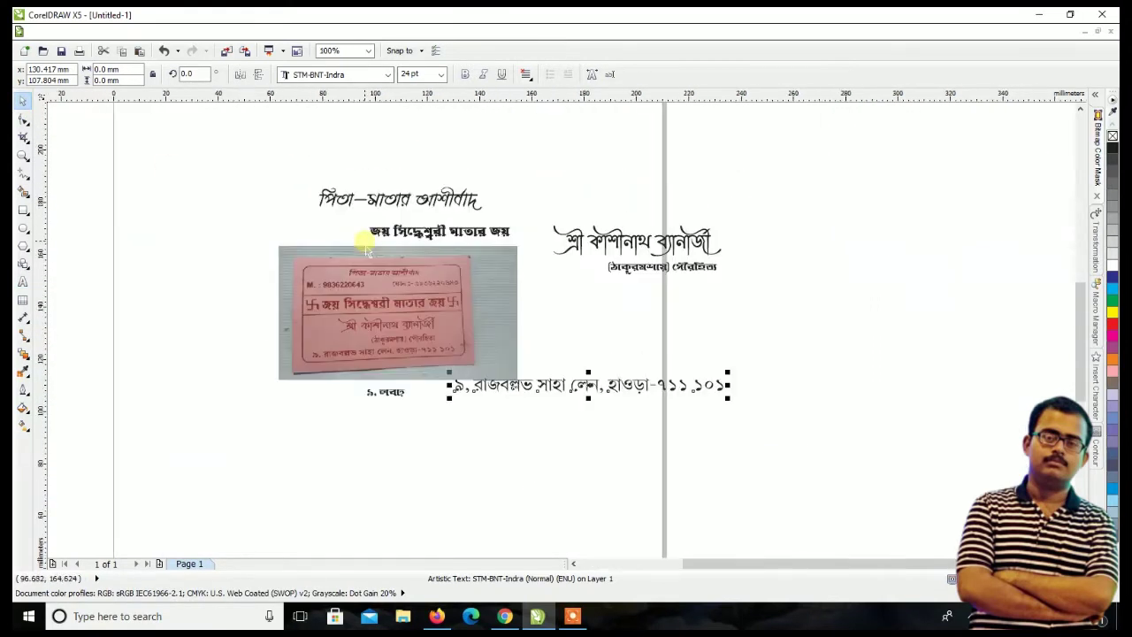
click(390, 306)
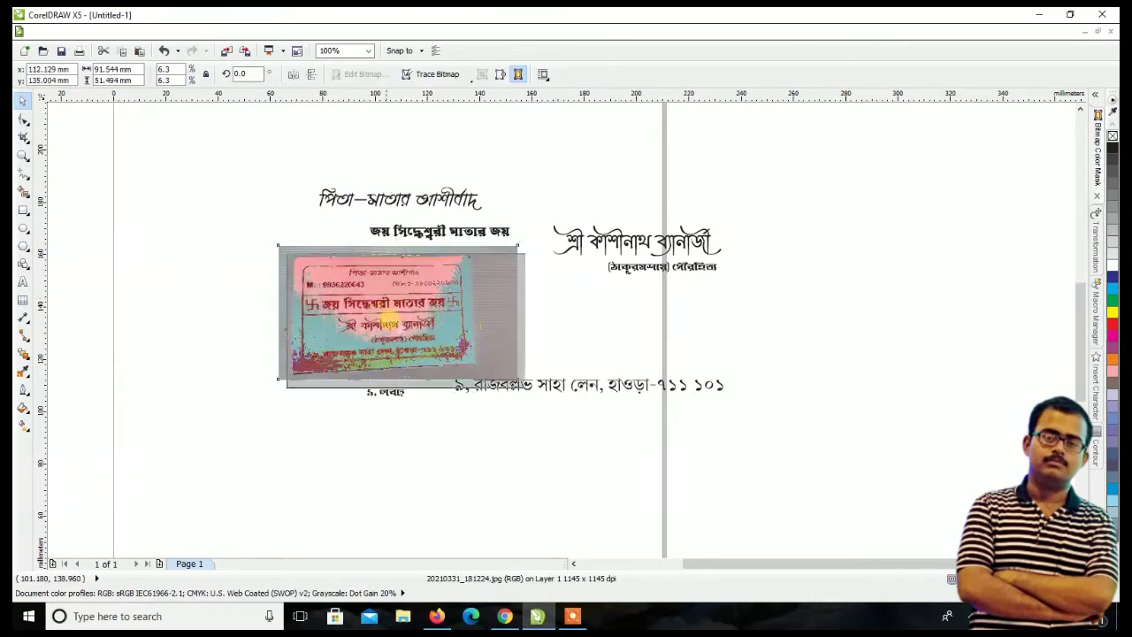
drag(378, 309, 911, 254)
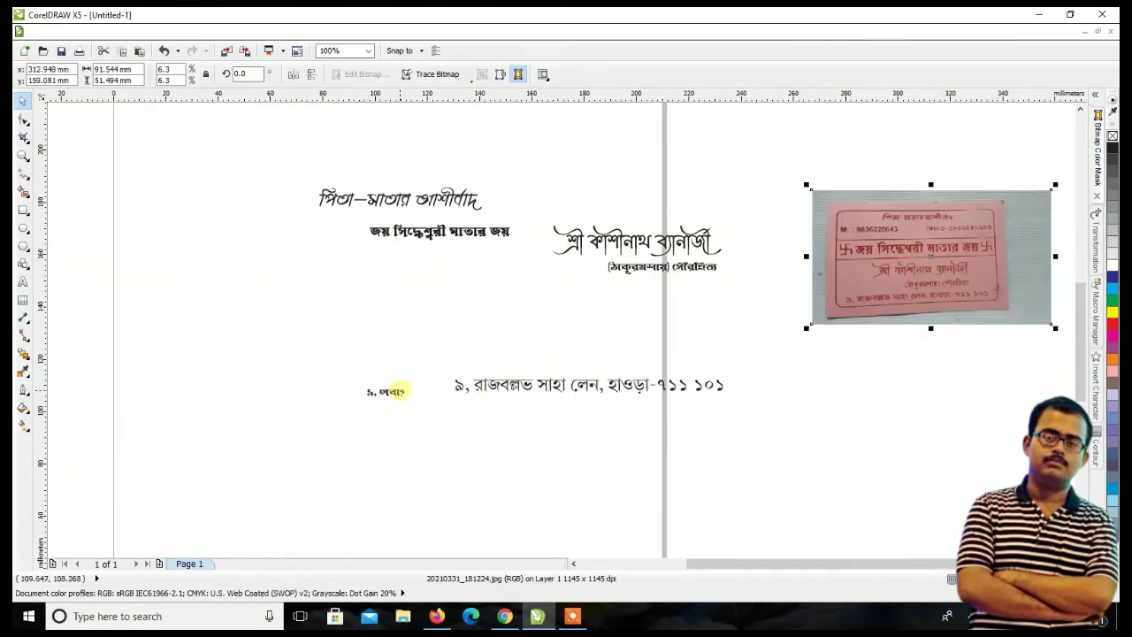
click(396, 390)
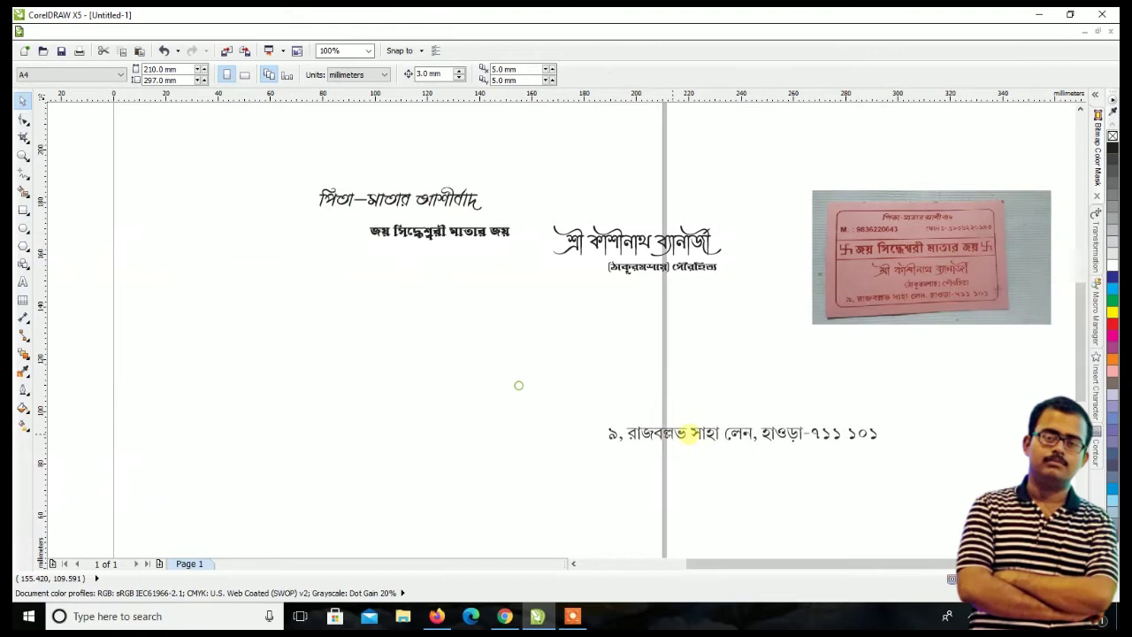
drag(528, 392, 756, 430)
Select the two heading texts plus the name text and move them to the page top.
drag(299, 169, 672, 280)
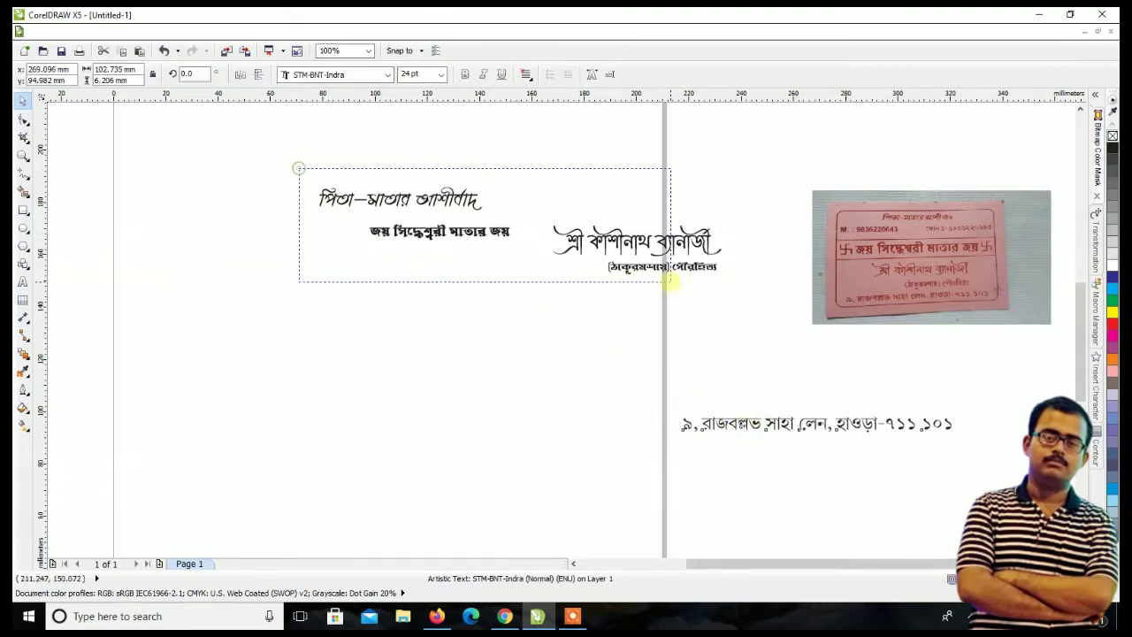
drag(713, 313, 157, 147)
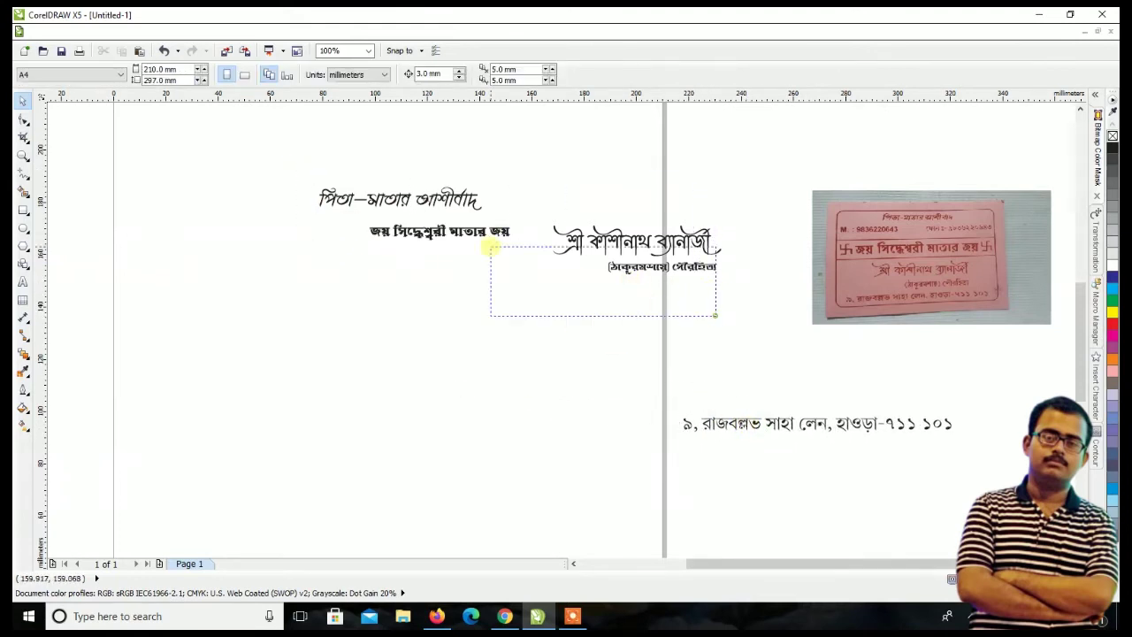
scroll(495, 263, down, 2)
shift+click(548, 253)
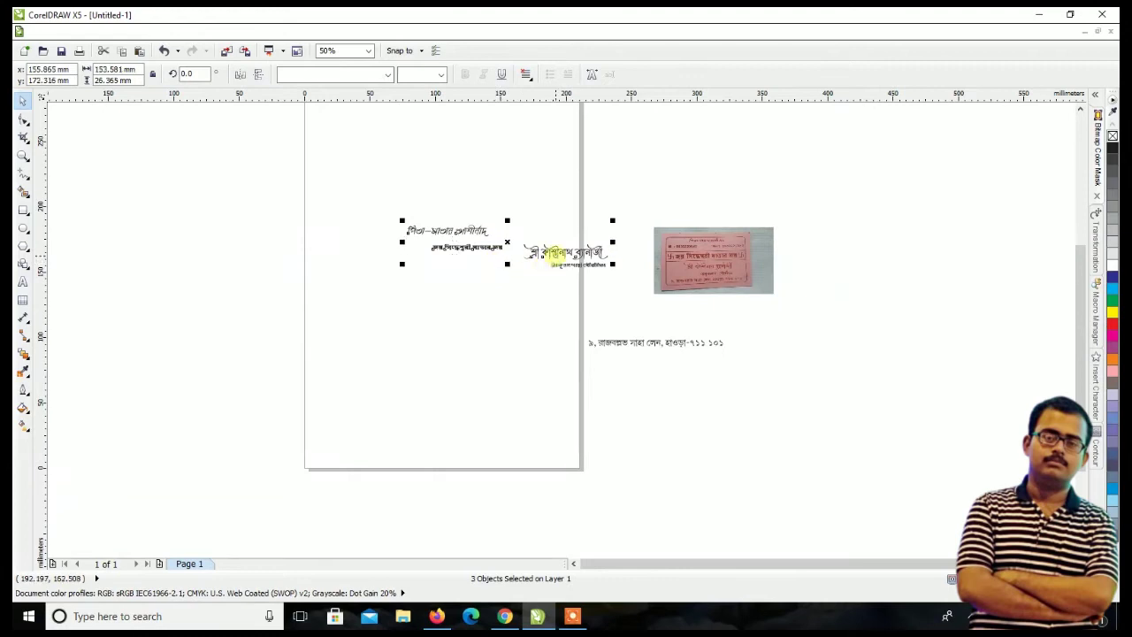
drag(566, 261, 495, 155)
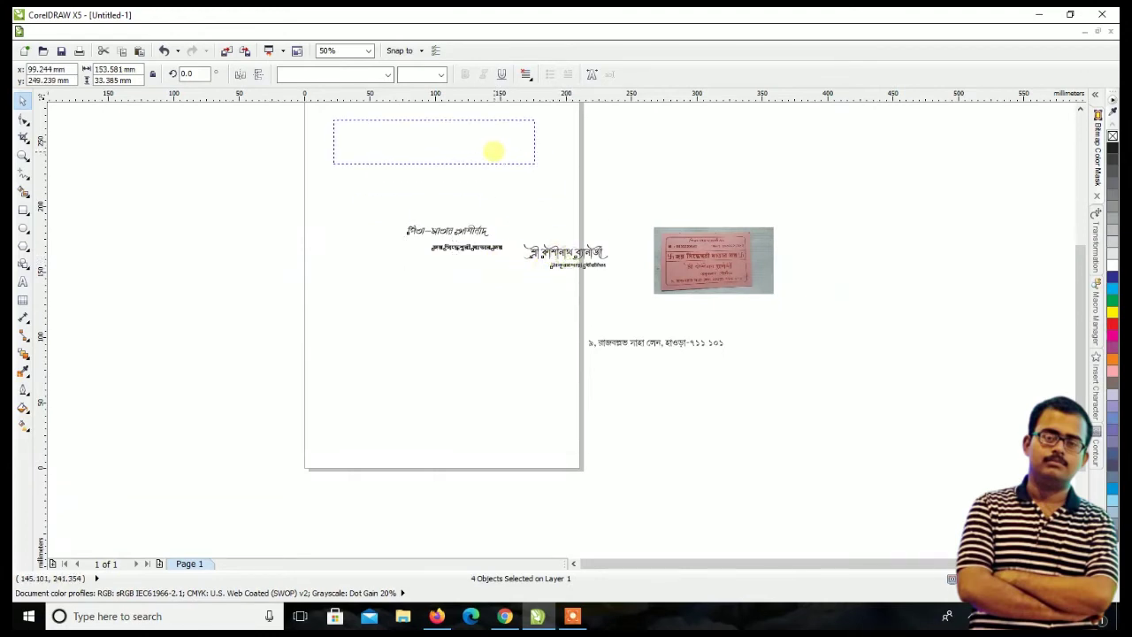
click(516, 254)
scroll(394, 225, up, 2)
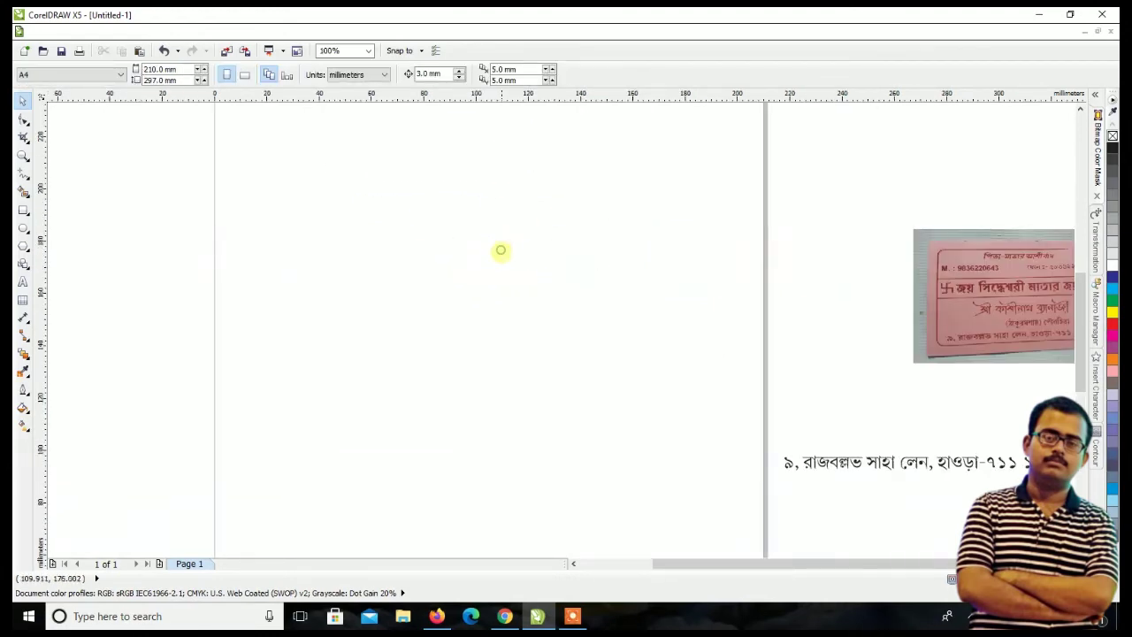
Draw an 87 × 53 mm rectangle and centre it on the page.
click(964, 615)
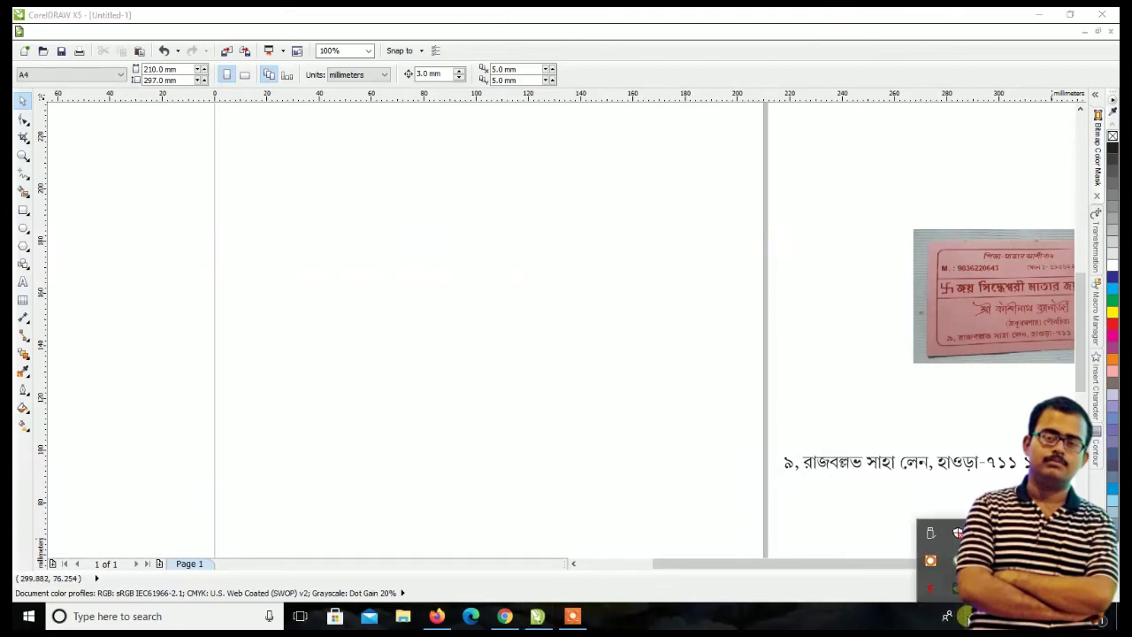
click(430, 352)
click(23, 209)
drag(361, 201, 555, 337)
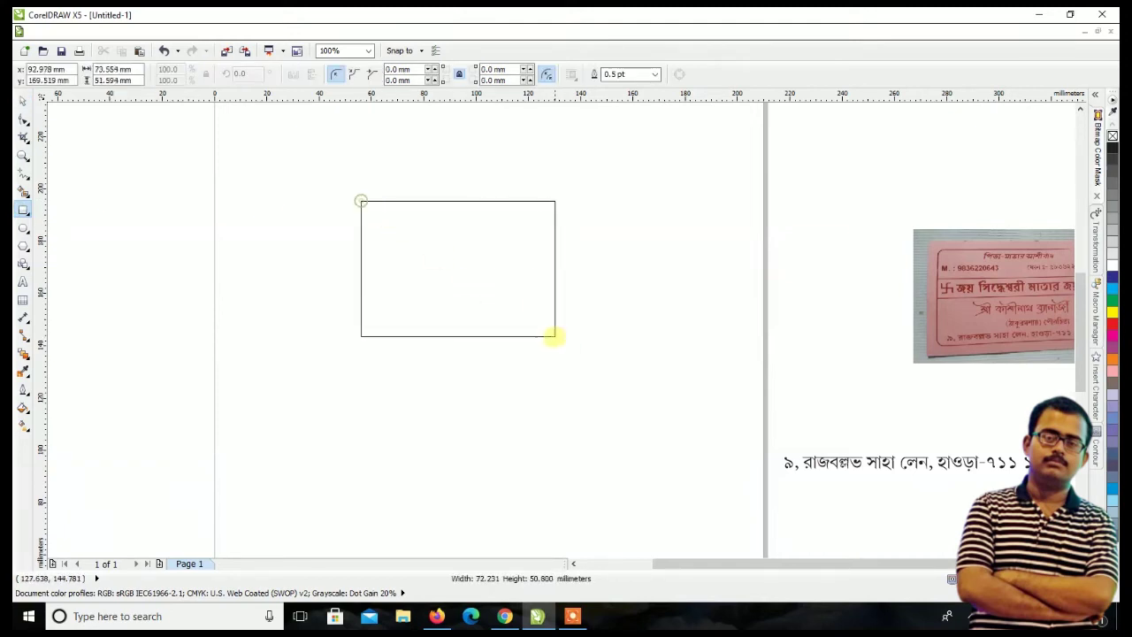
click(137, 69)
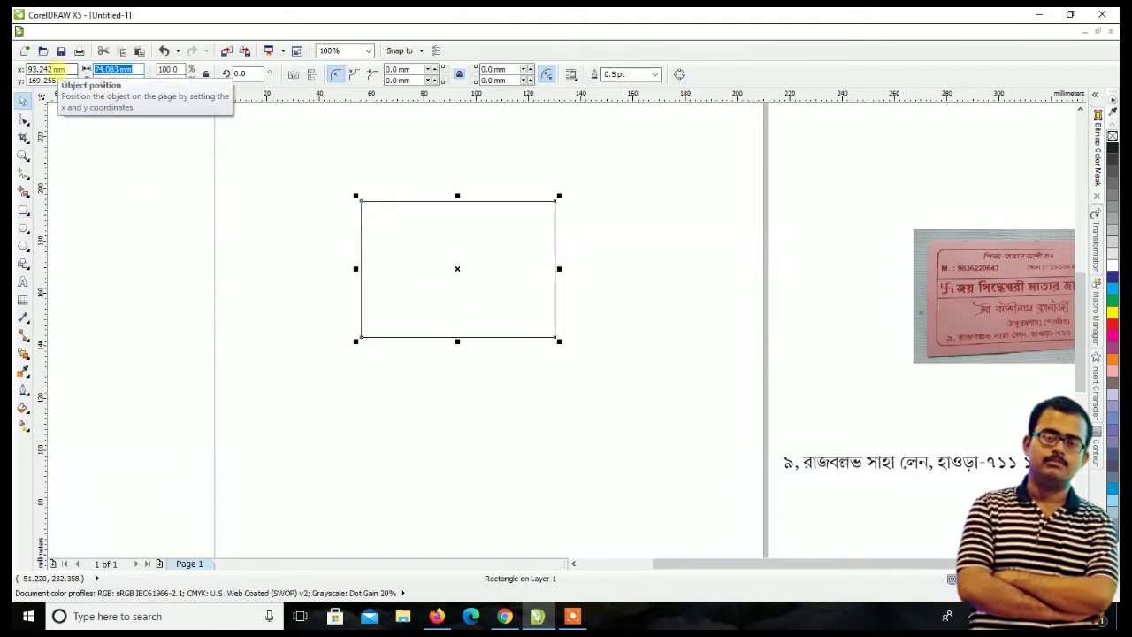
text(84)
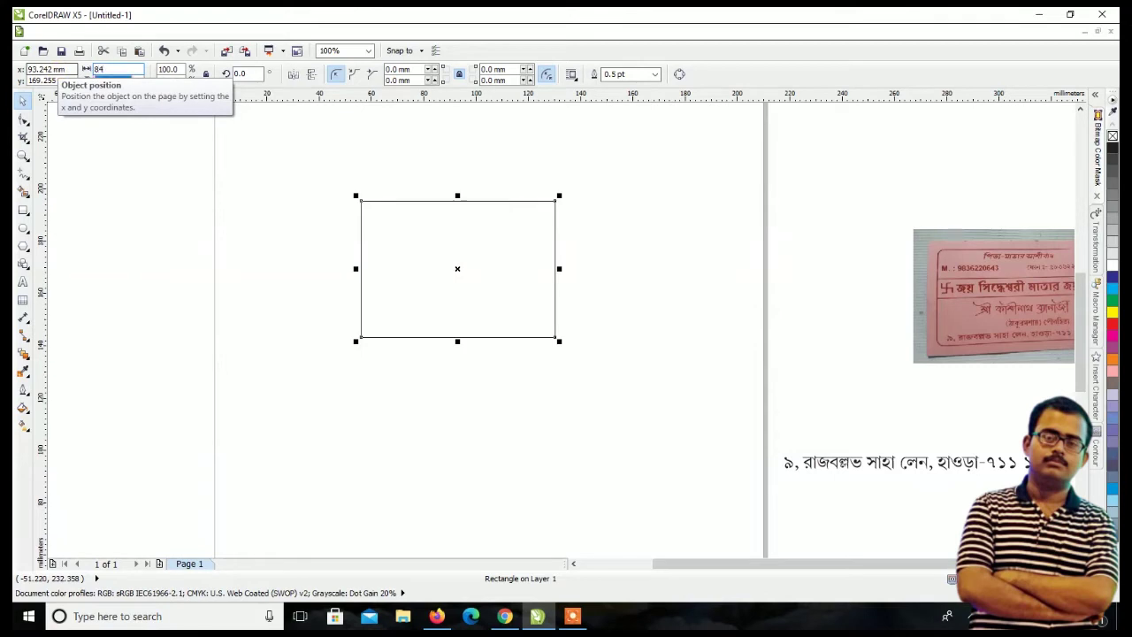
key(Return)
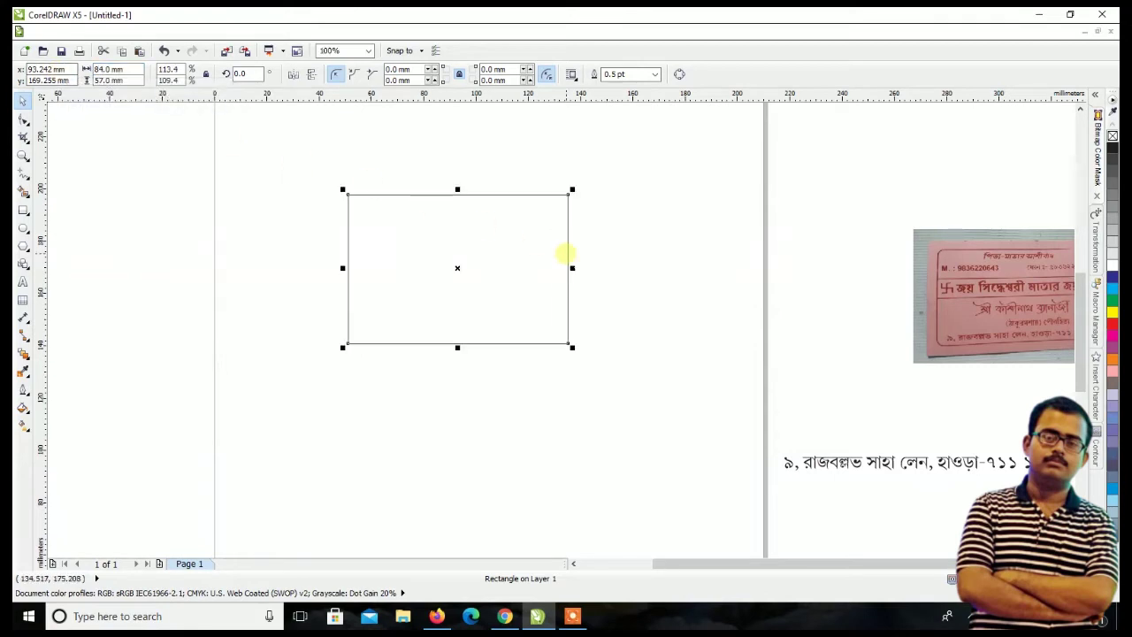
key(p)
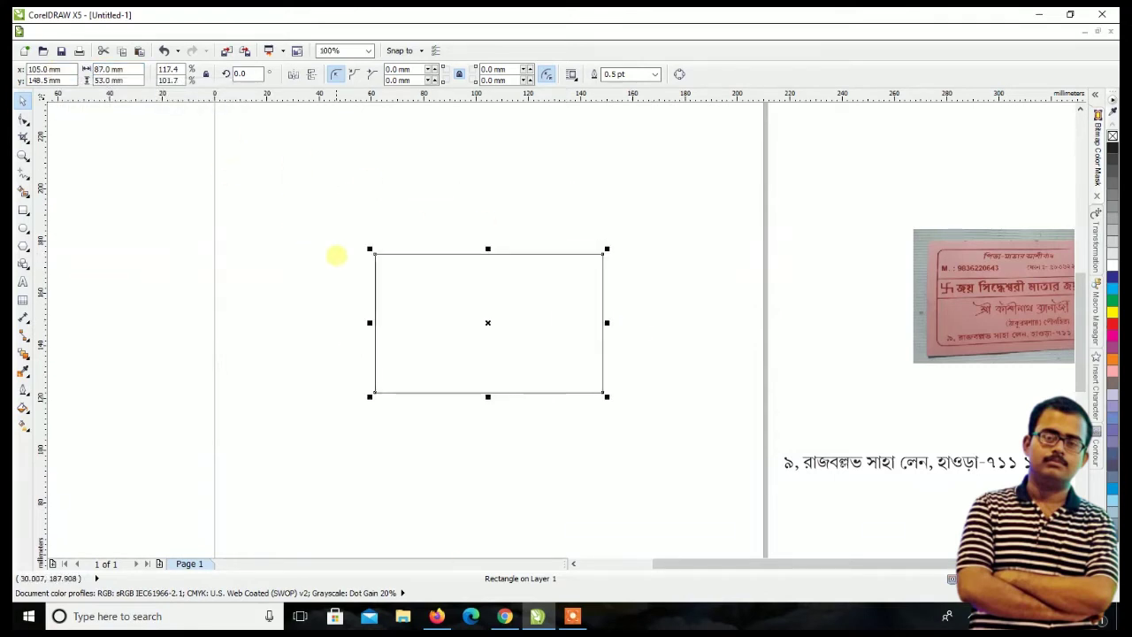
Drag the ruler origin to the rectangle's top-left corner.
click(393, 221)
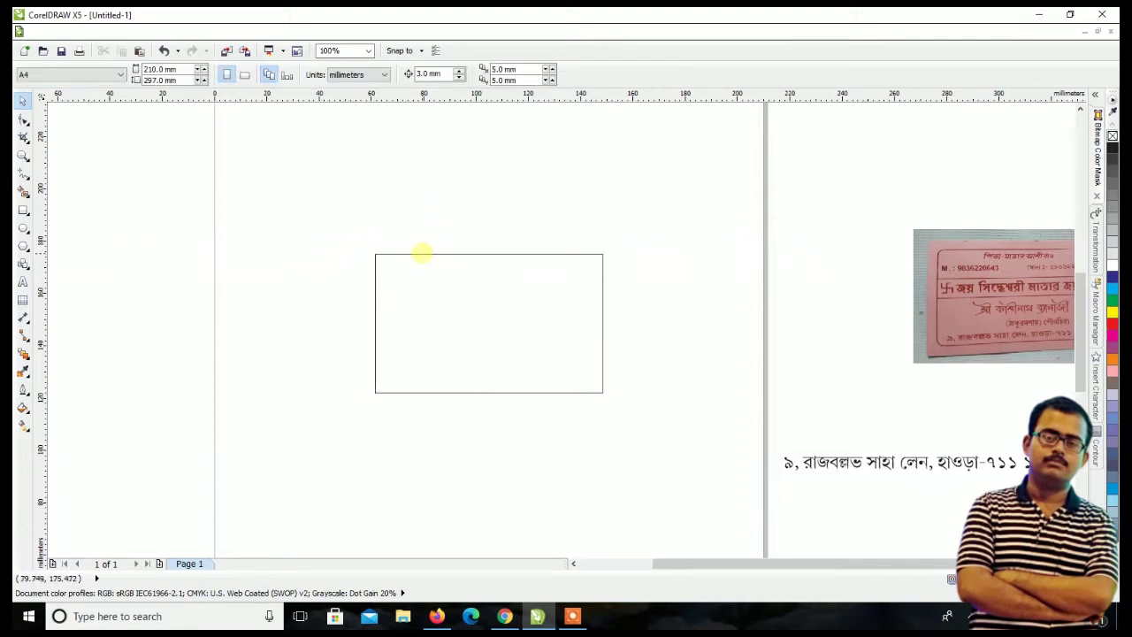
scroll(405, 261, up, 3)
drag(40, 99, 151, 193)
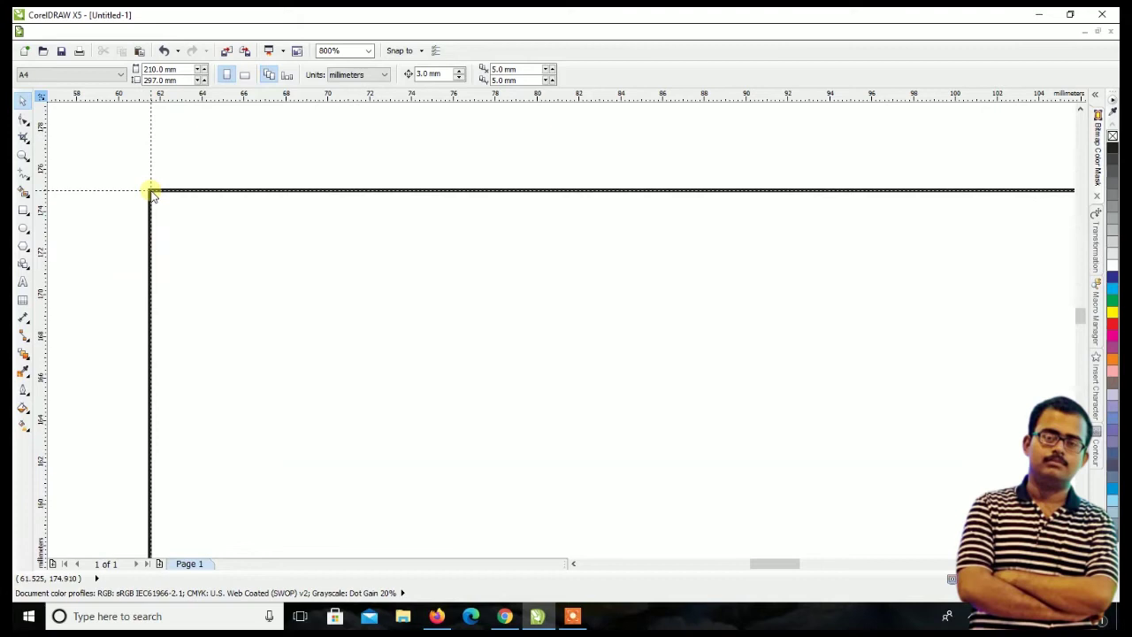
Zero the ruler at the rectangle's top-left corner and add guidelines near its left and top edges.
drag(151, 193, 149, 188)
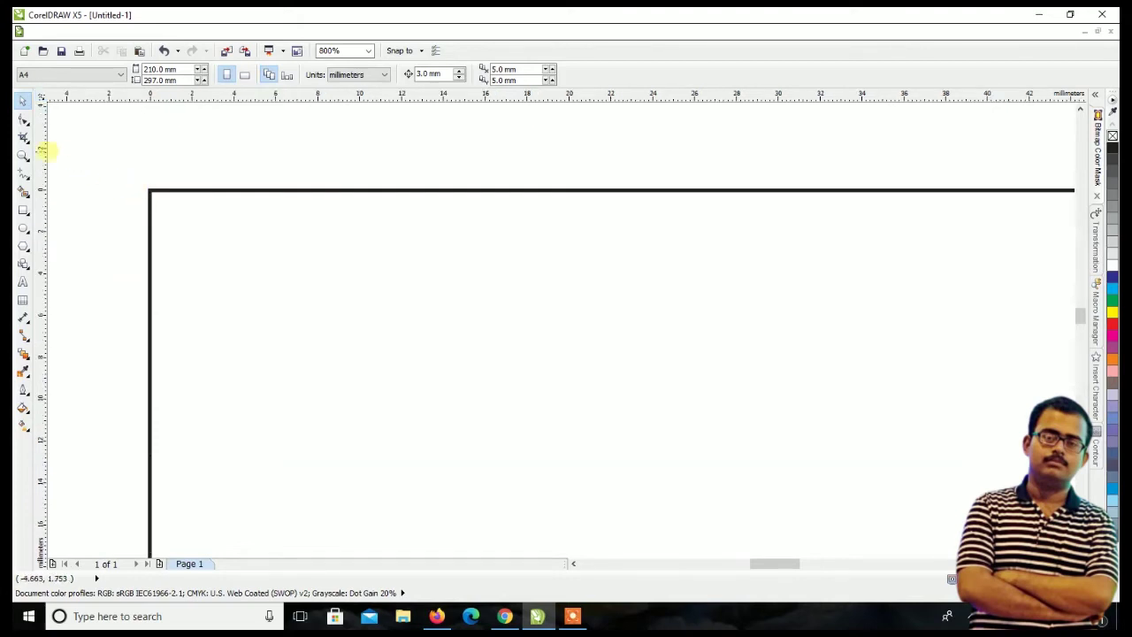
drag(43, 151, 201, 163)
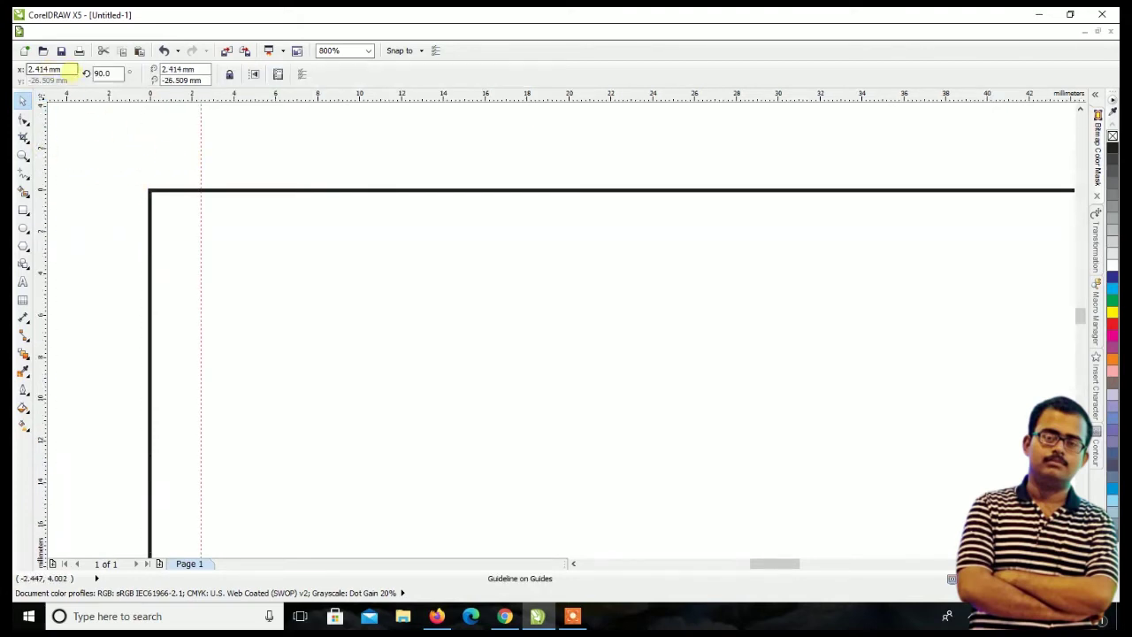
double_click(70, 71)
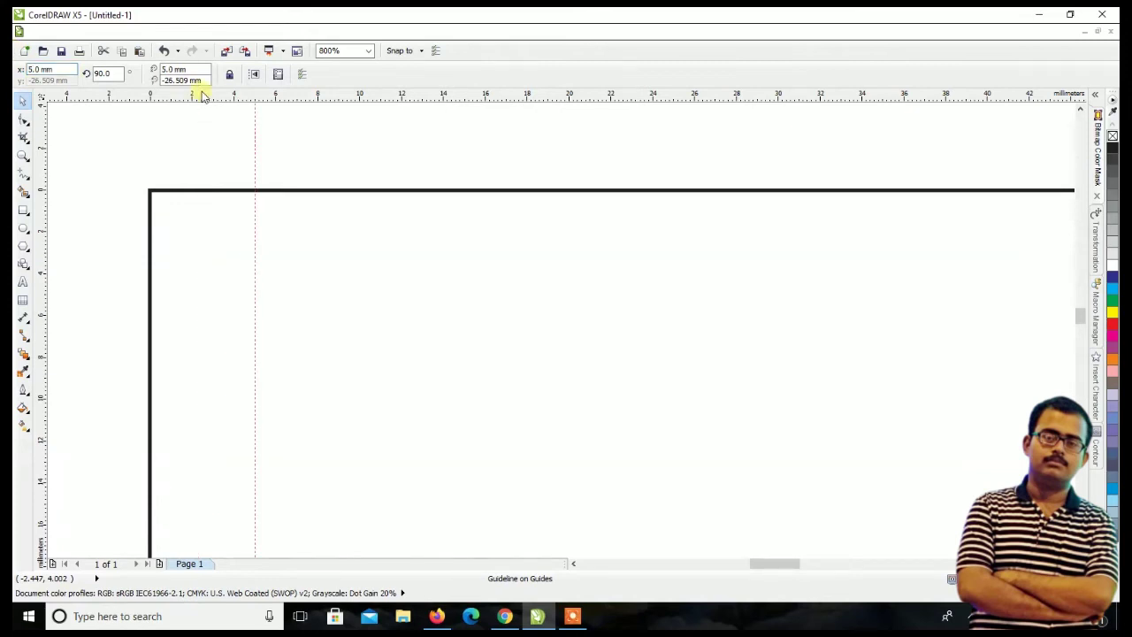
drag(221, 252, 222, 256)
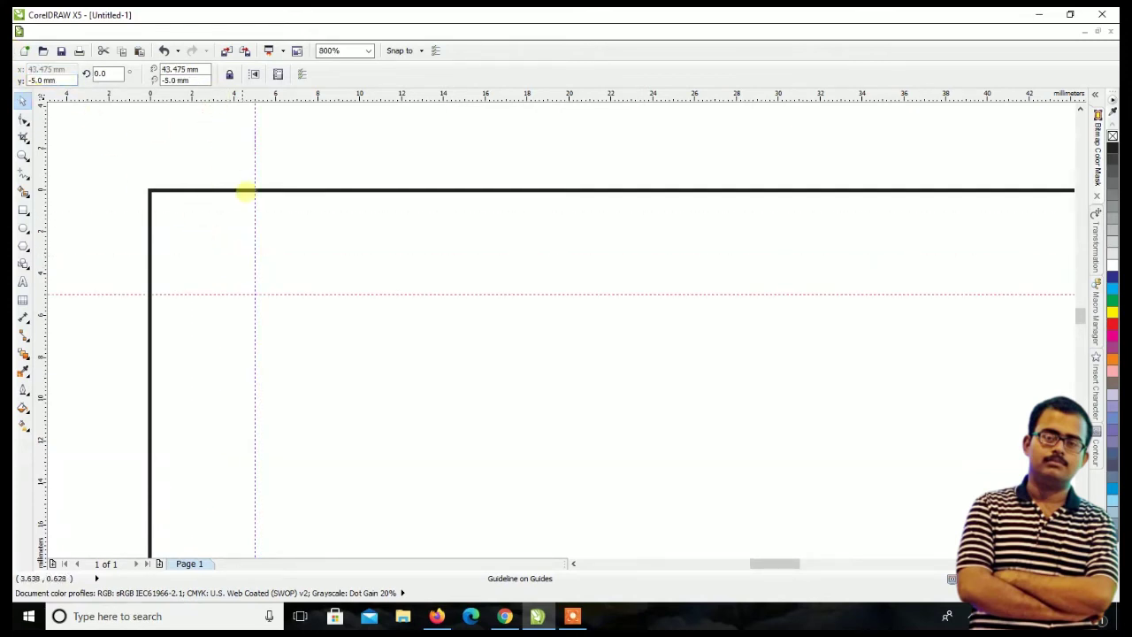
Re-zero the ruler at the bottom-right corner and add guidelines inside the right and bottom edges.
scroll(245, 193, down, 5)
scroll(358, 261, up, 2)
scroll(392, 235, up, 2)
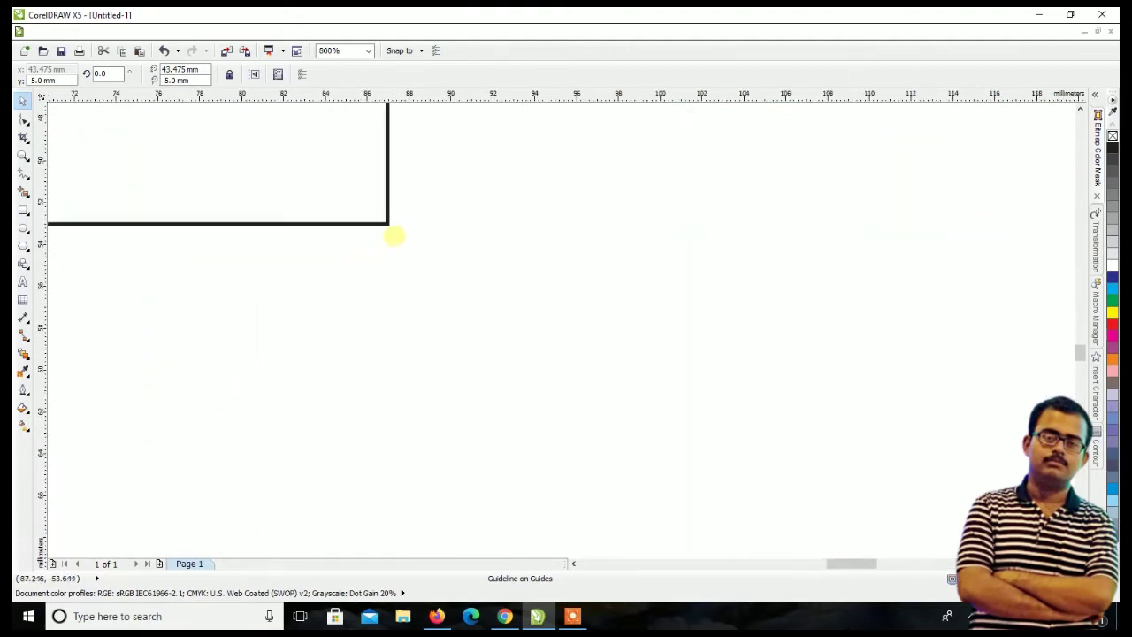
scroll(391, 235, up, 1)
drag(52, 98, 382, 214)
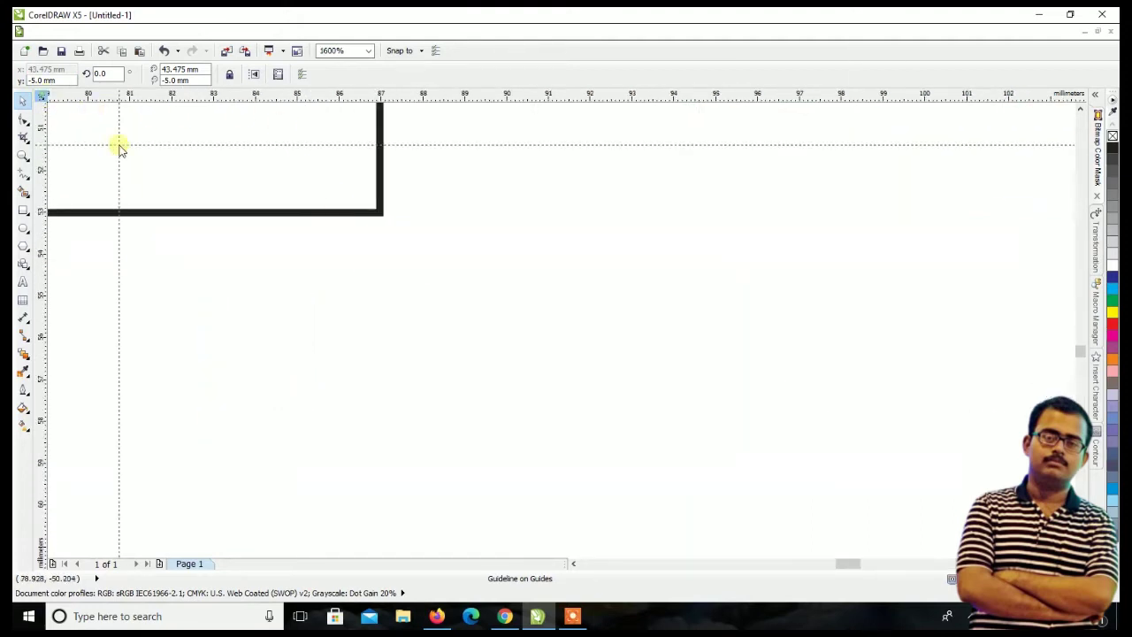
drag(382, 214, 382, 214)
drag(44, 146, 170, 159)
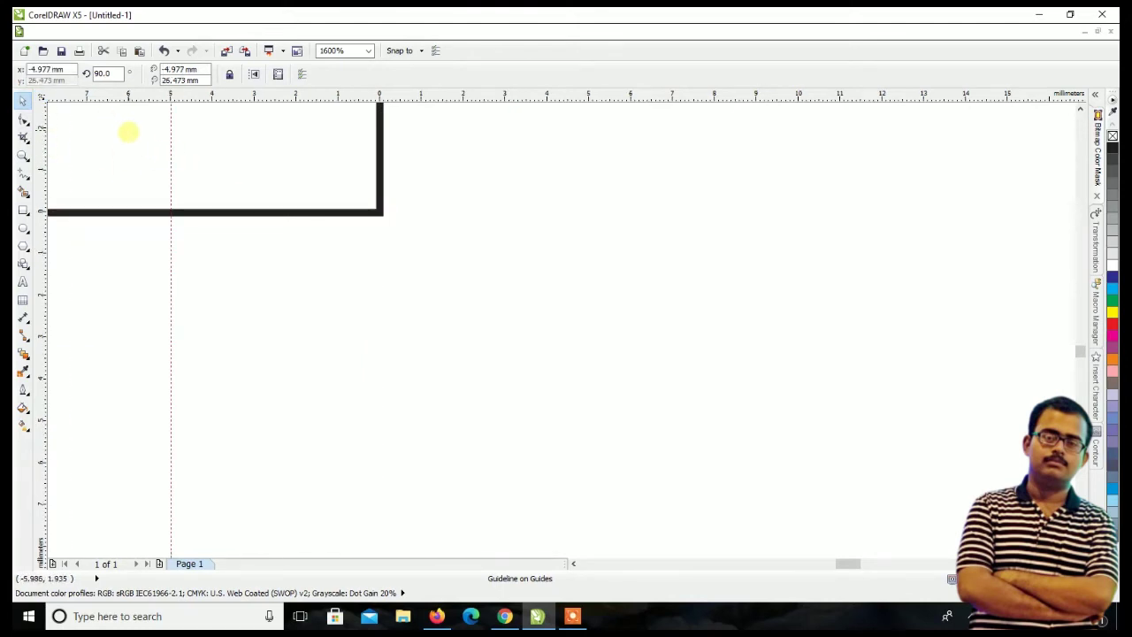
click(46, 69)
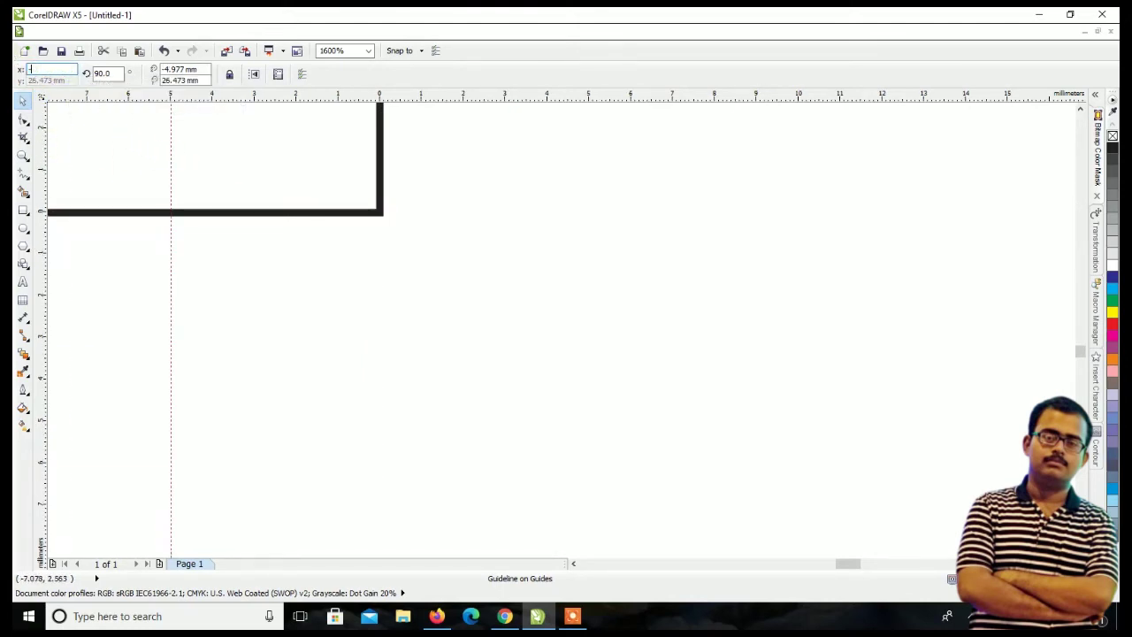
text(5.0 mm)
drag(205, 97, 177, 112)
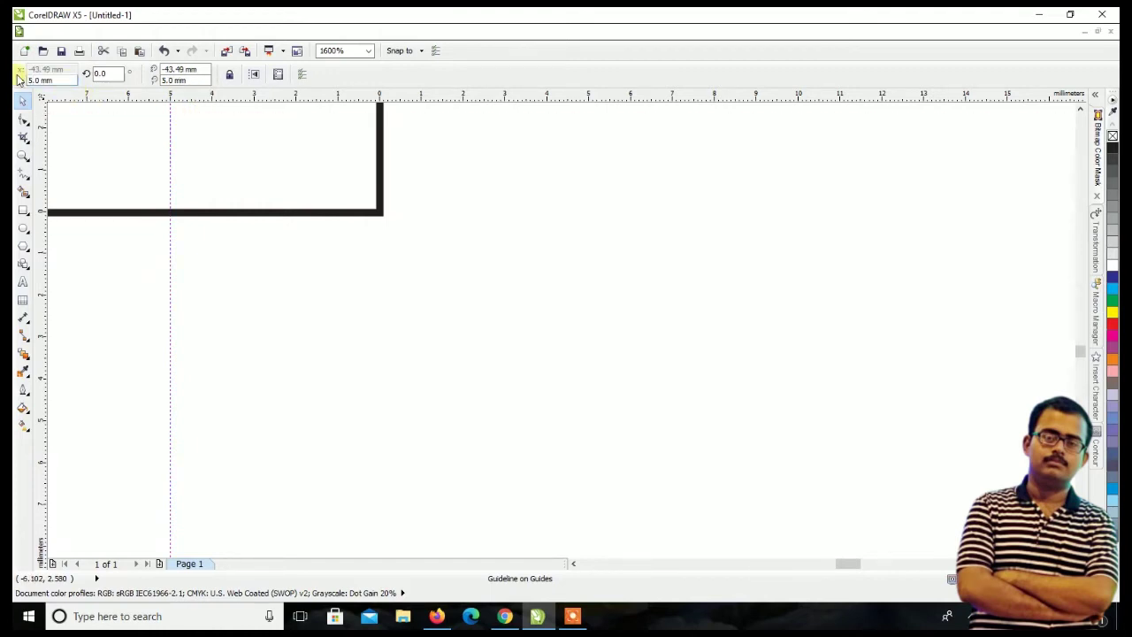
scroll(422, 326, down, 4)
click(475, 229)
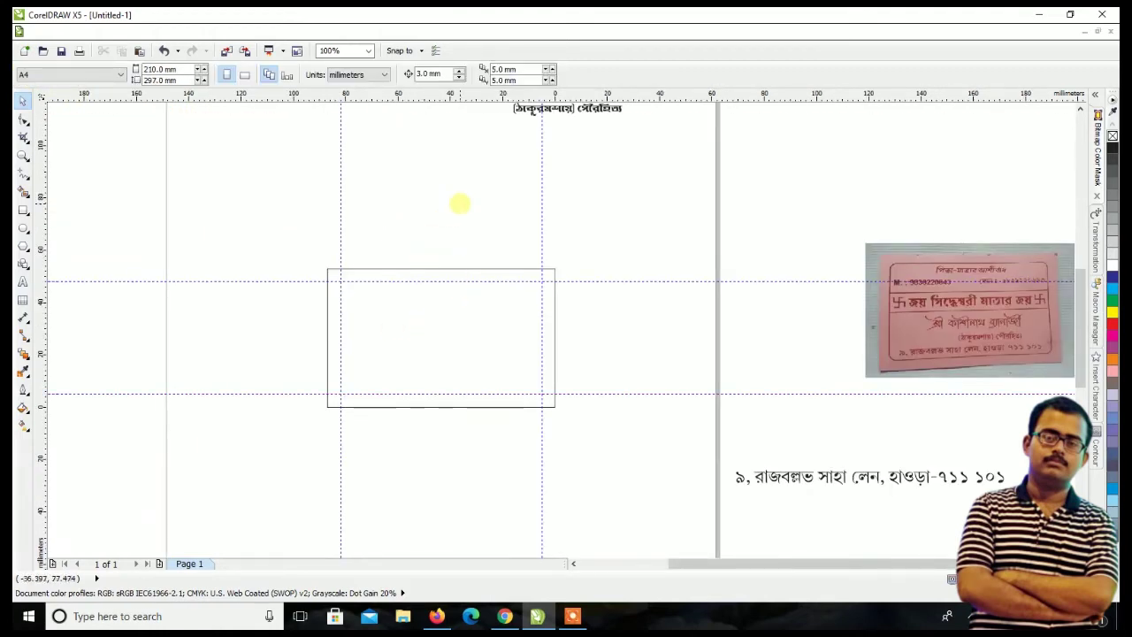
Import the zodiac-astrology image from Downloads and place it beside the page.
right_click(461, 205)
click(489, 265)
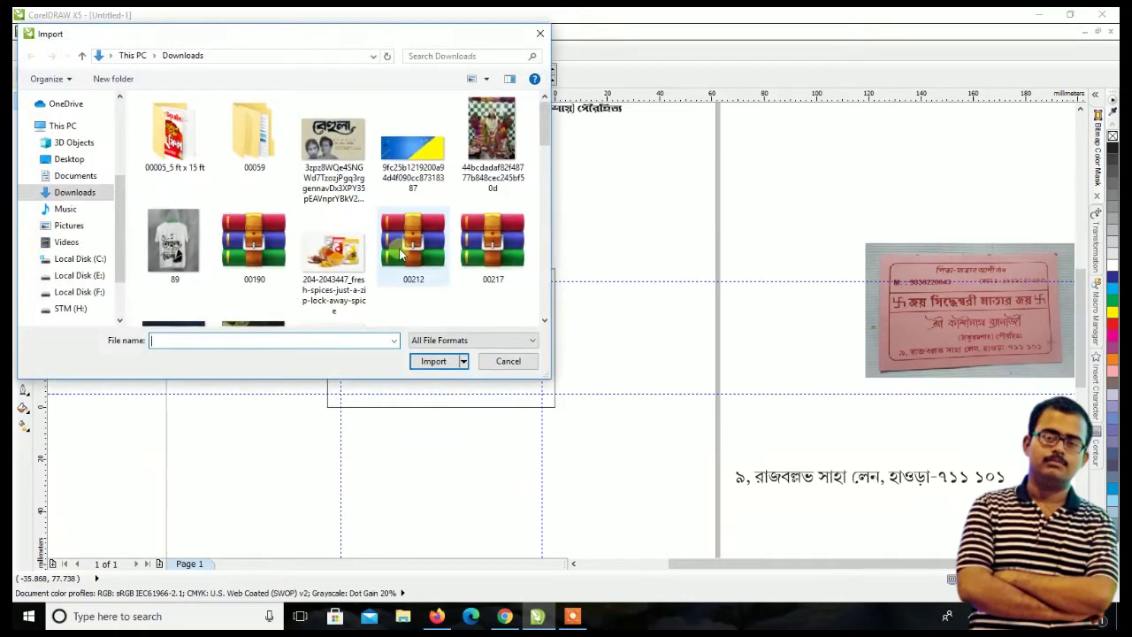
scroll(396, 218, down, 5)
scroll(395, 219, down, 5)
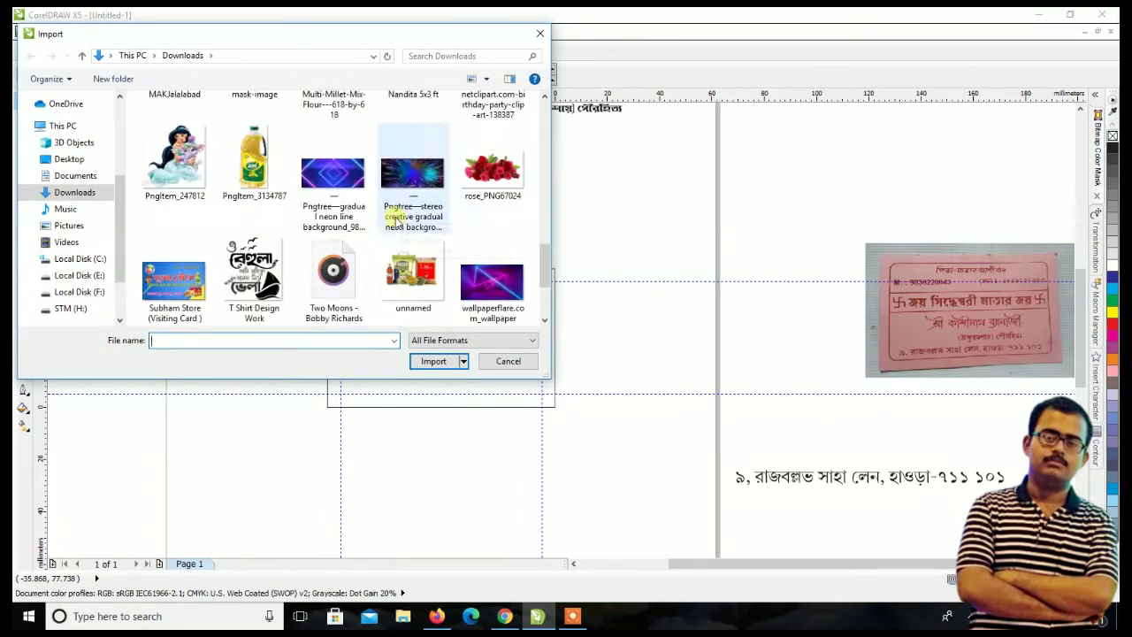
scroll(397, 222, down, 5)
click(210, 267)
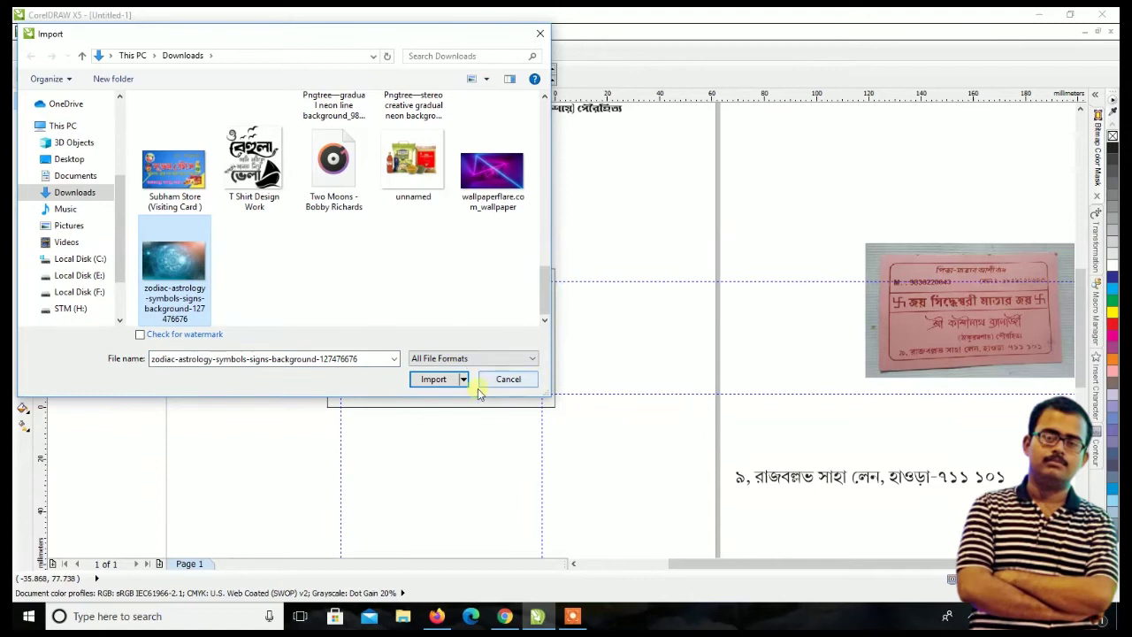
click(448, 386)
click(562, 217)
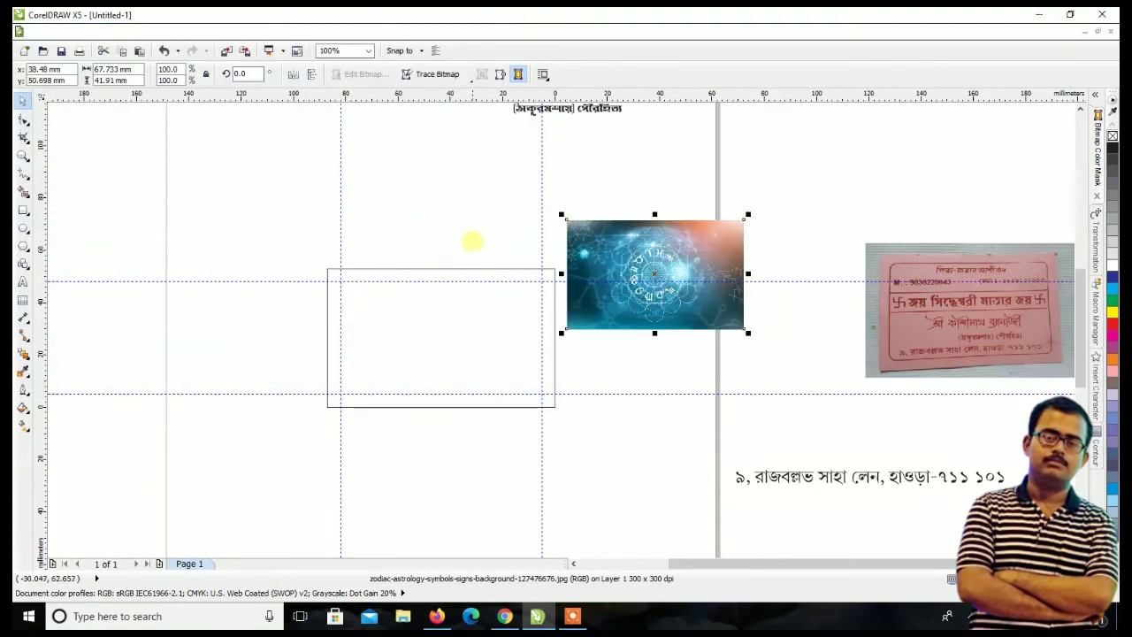
Resize the zodiac image to 87 × 53 mm and centre it over the card rectangle with P.
click(138, 70)
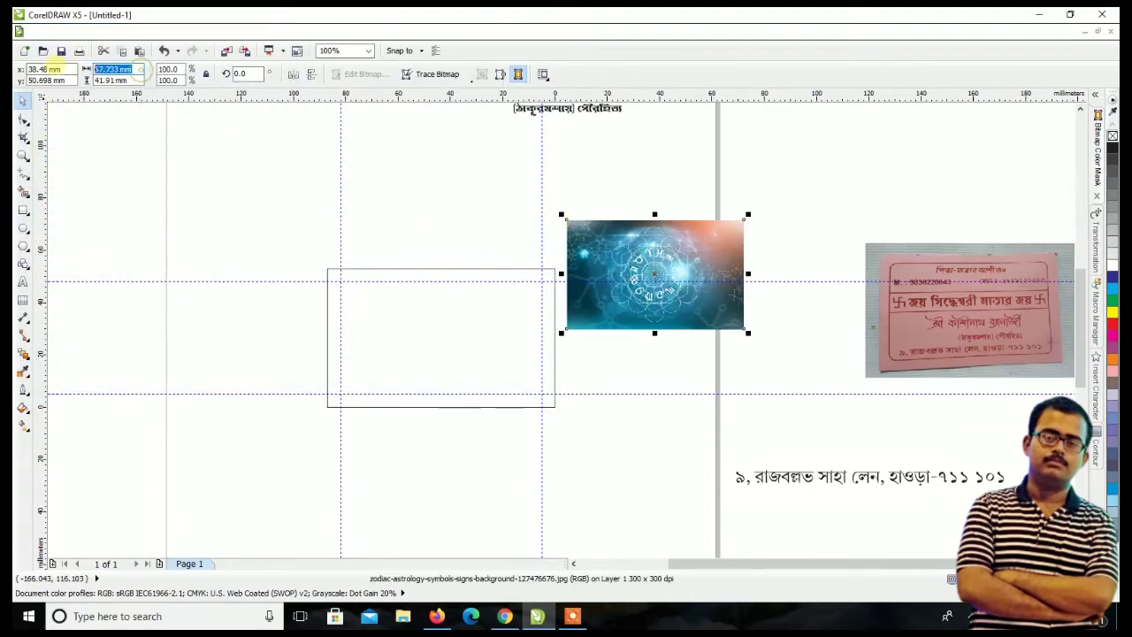
text(873)
key(Return)
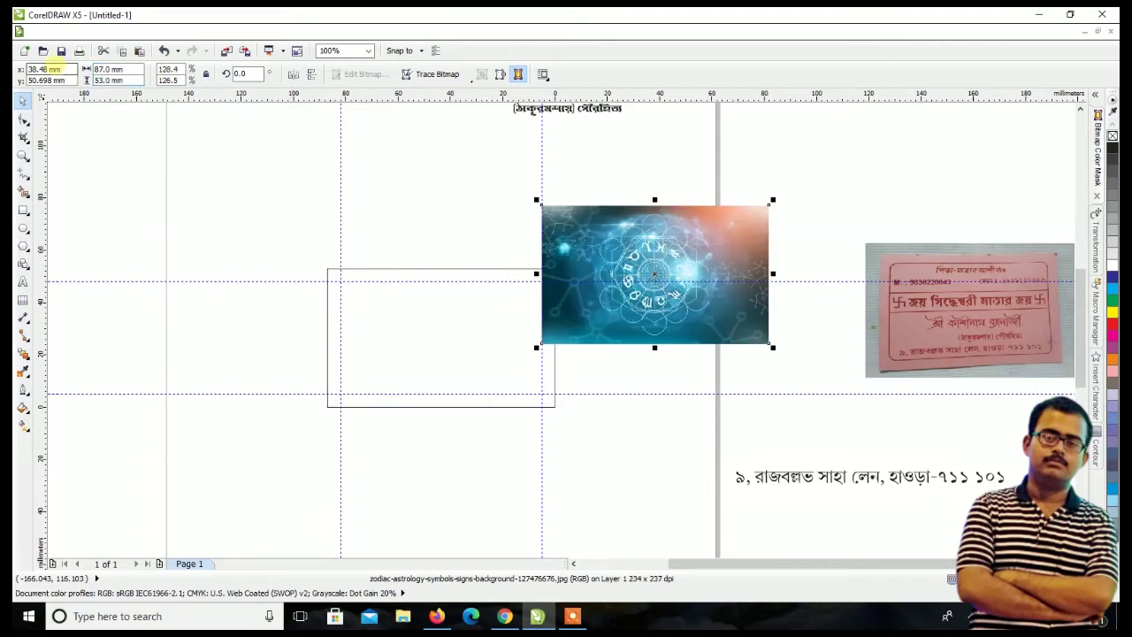
click(408, 323)
click(603, 281)
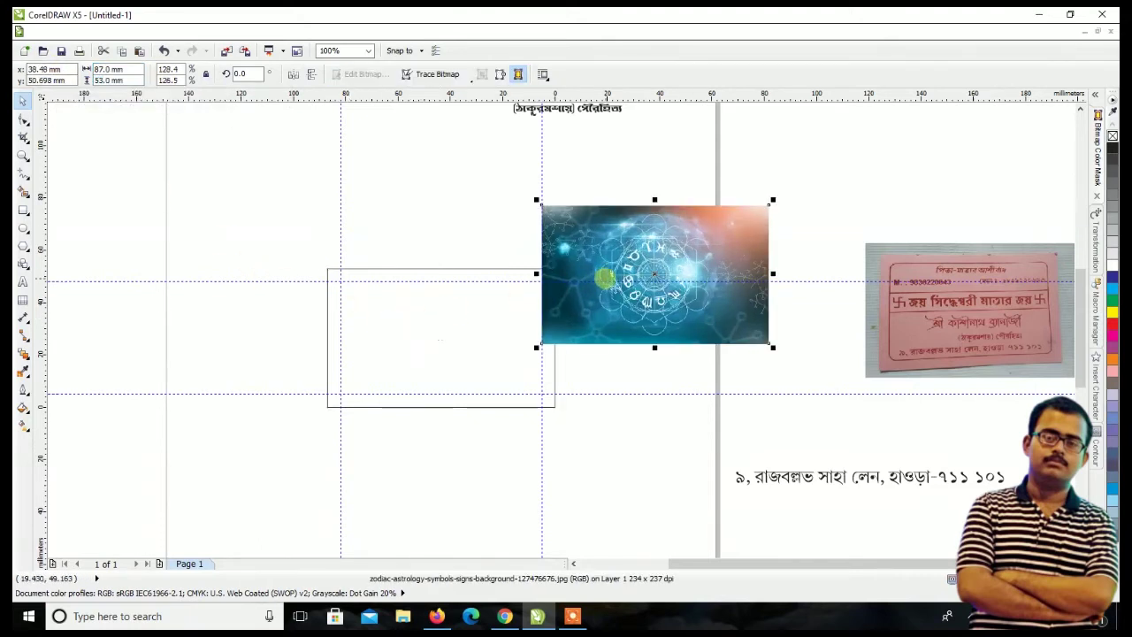
key(p)
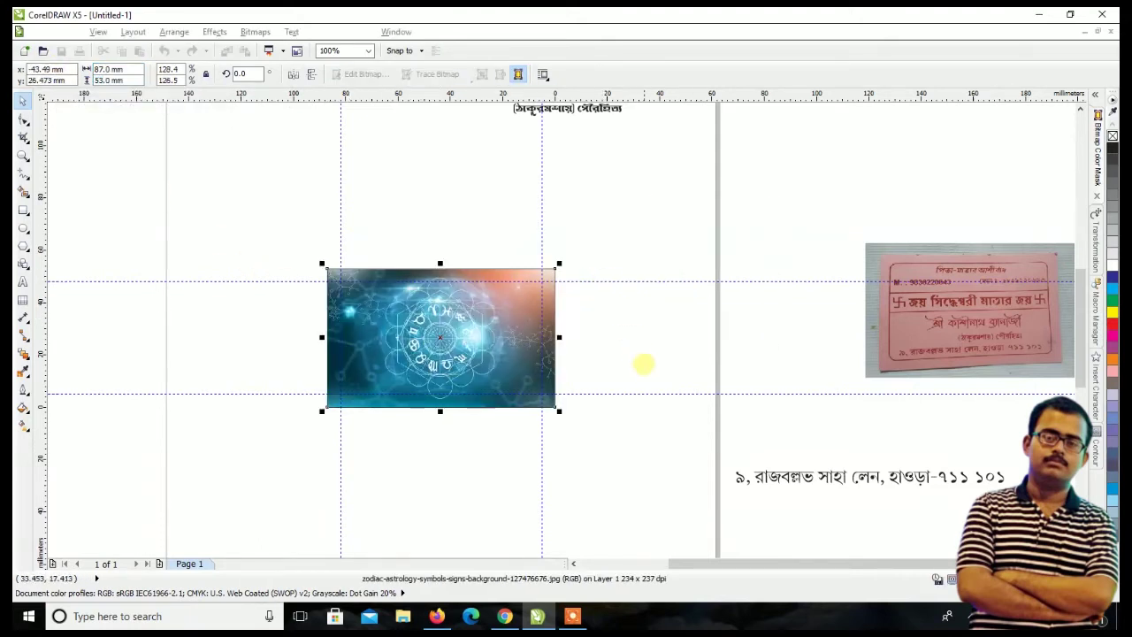
click(641, 358)
scroll(468, 376, up, 2)
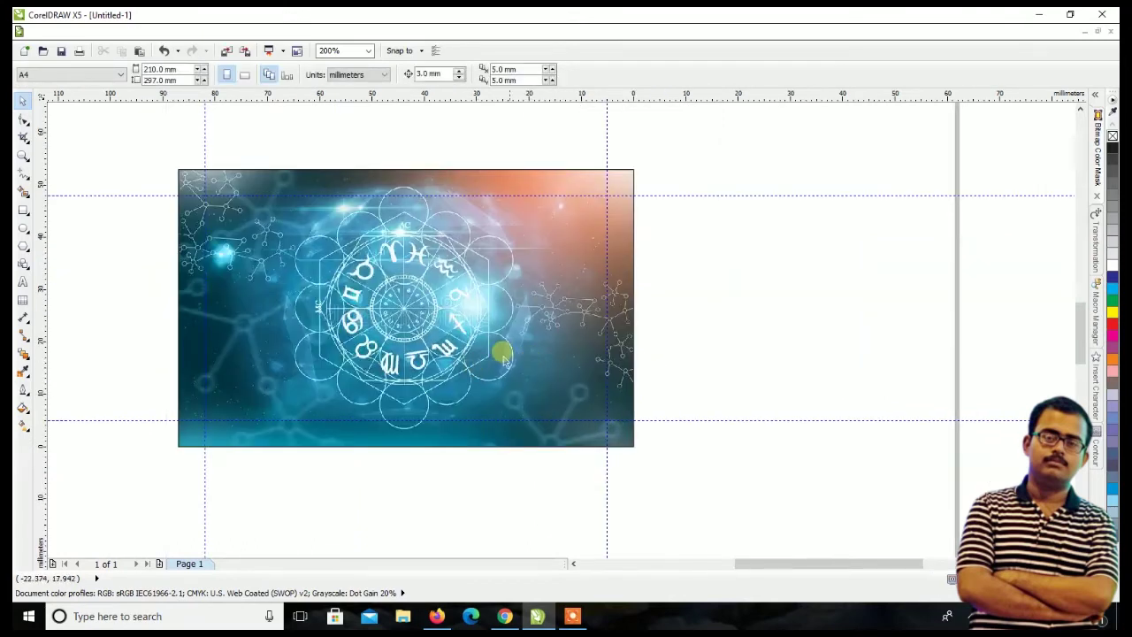
scroll(480, 371, up, 1)
scroll(481, 374, down, 2)
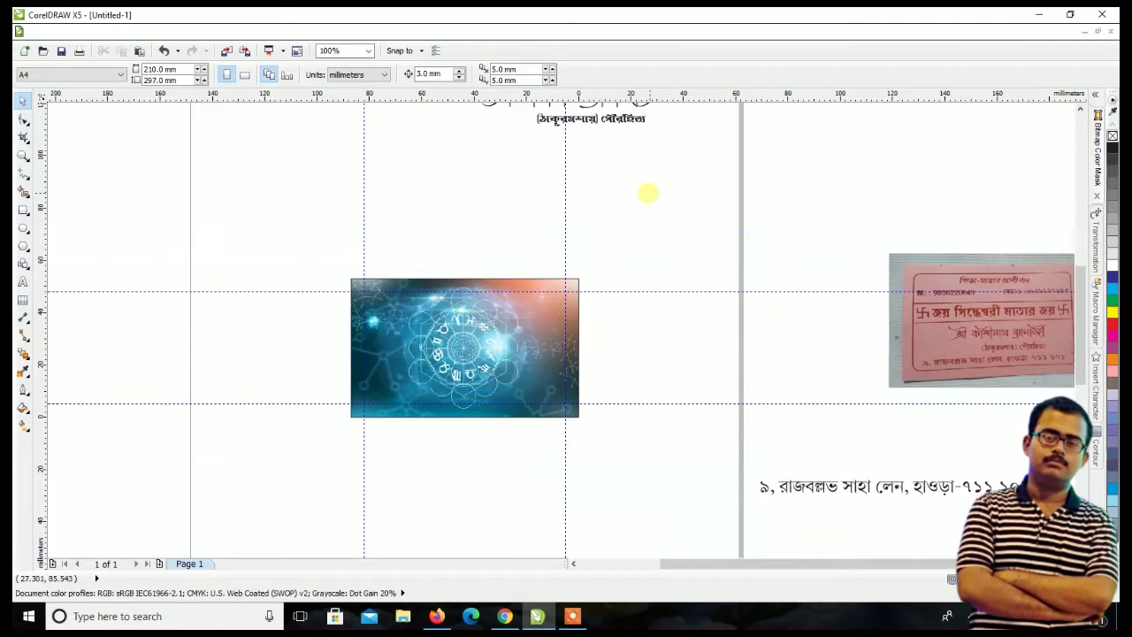
Move the Bengali heading down to sit right of the zodiac image.
scroll(661, 264, down, 2)
drag(529, 174, 593, 324)
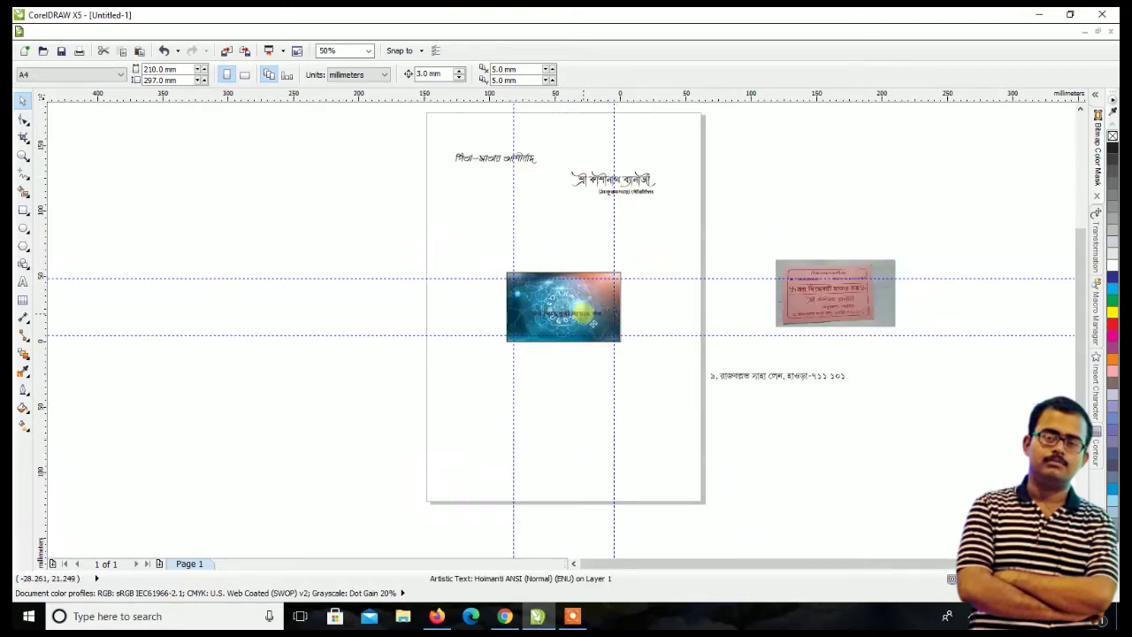
drag(592, 324, 678, 256)
scroll(615, 296, up, 2)
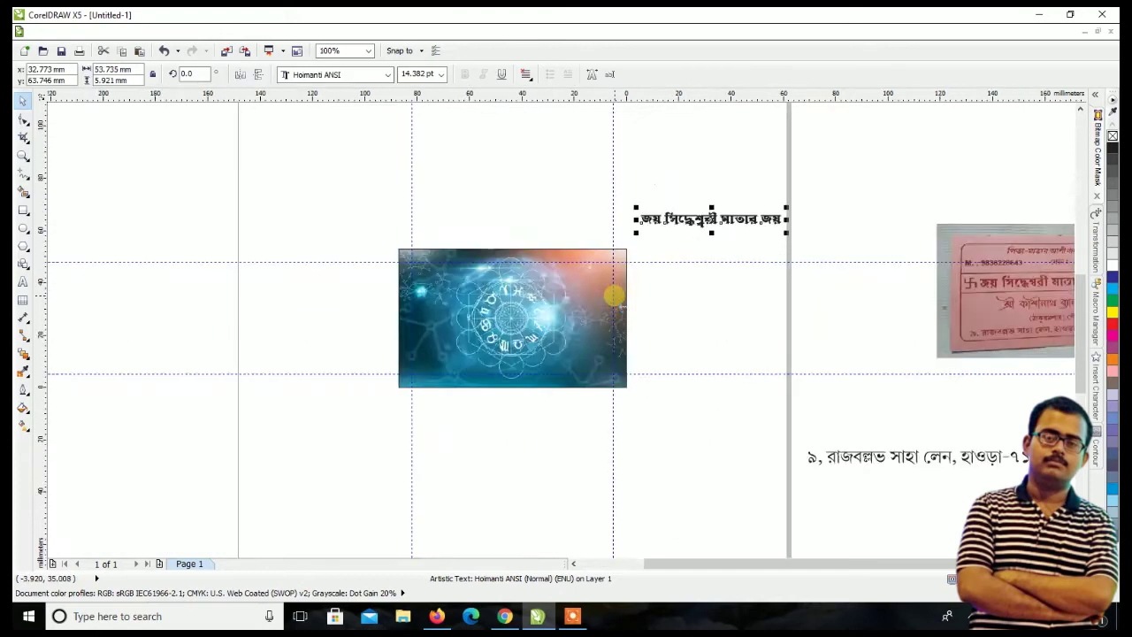
scroll(614, 296, up, 2)
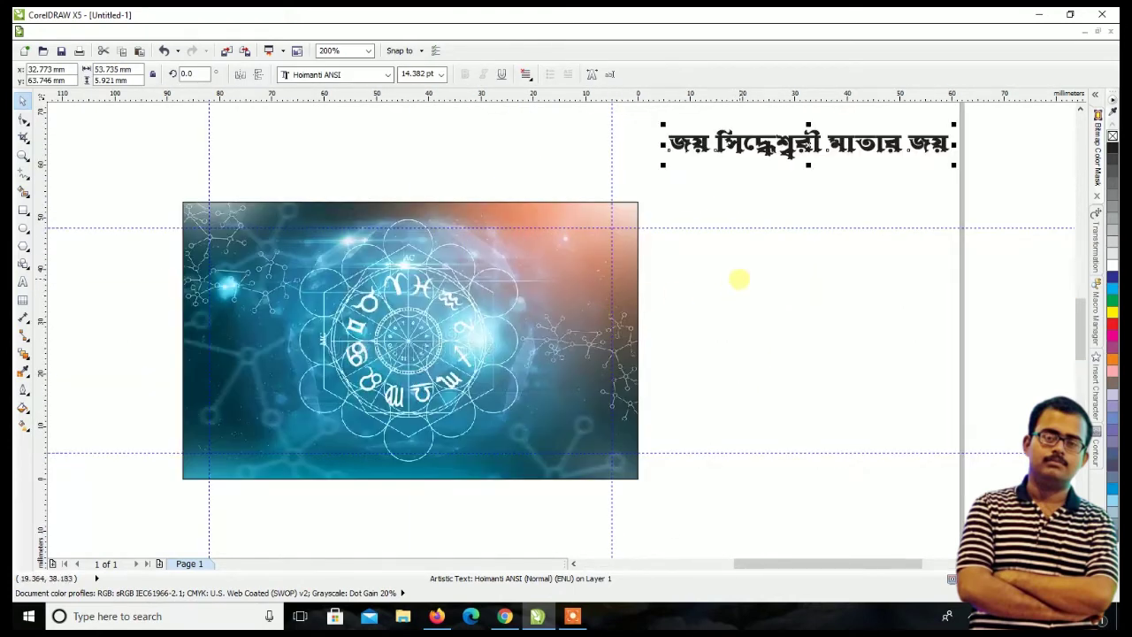
Import 20210330_191155-removebg-preview and place the portrait right of the page.
right_click(753, 327)
click(778, 381)
scroll(361, 211, down, 10)
scroll(360, 210, down, 2)
scroll(361, 210, up, 5)
scroll(361, 210, up, 1)
scroll(360, 211, up, 2)
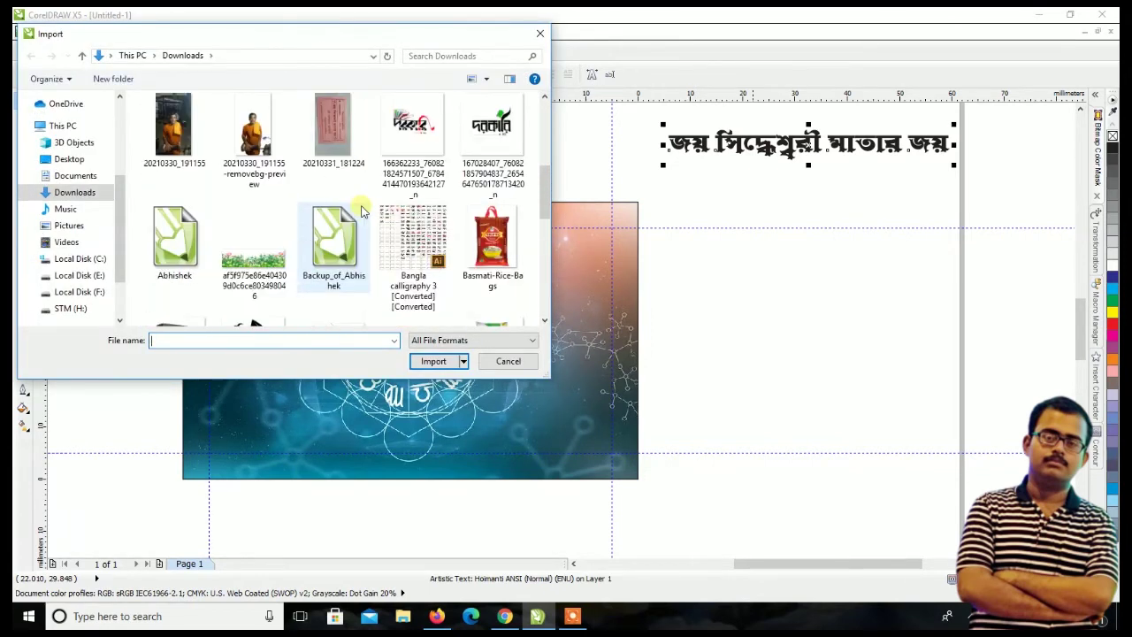
click(254, 137)
click(435, 380)
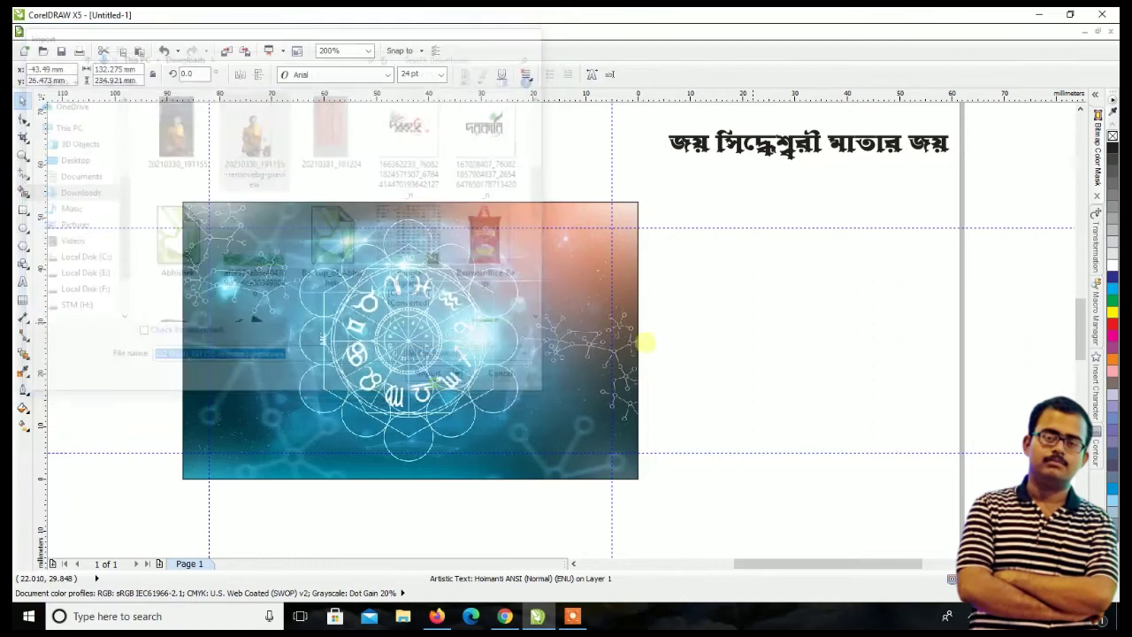
click(698, 283)
scroll(698, 282, down, 5)
scroll(673, 276, up, 2)
scroll(677, 271, down, 1)
scroll(662, 271, down, 1)
drag(642, 323, 771, 293)
scroll(796, 291, up, 3)
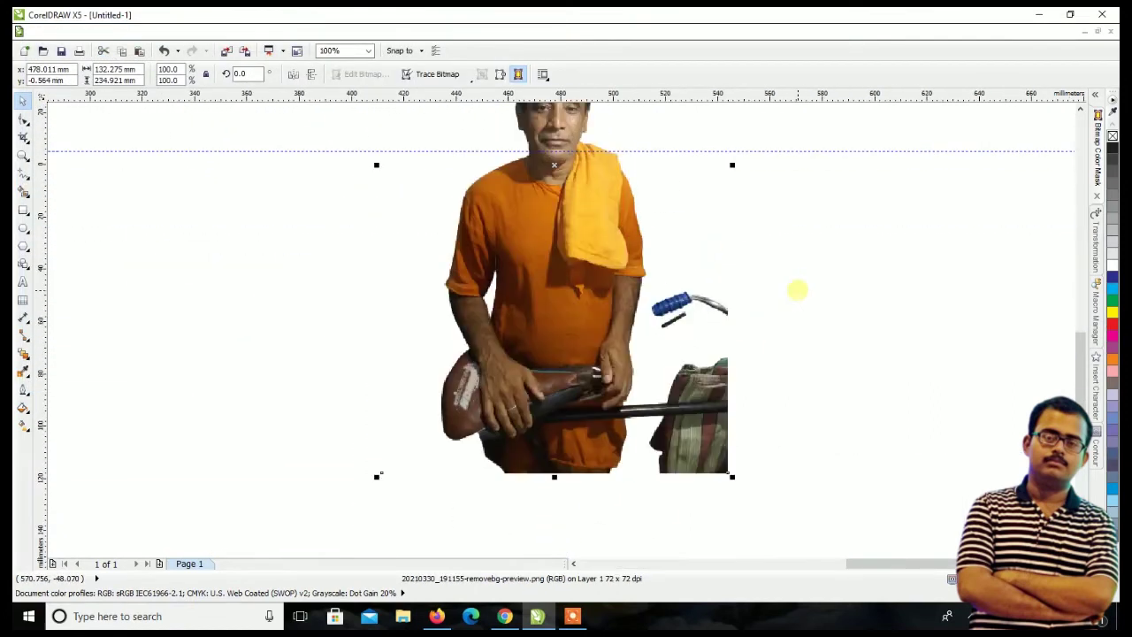
With the Shape tool, raise the portrait's bottom edge to crop below the chest.
click(25, 121)
drag(243, 266, 856, 509)
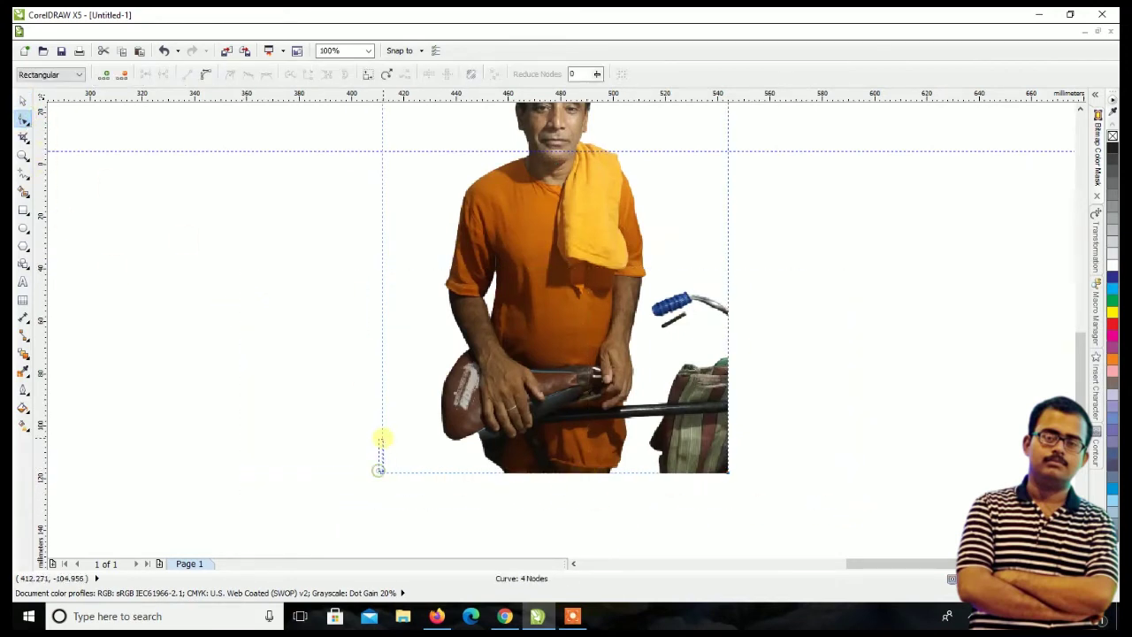
drag(353, 422, 804, 518)
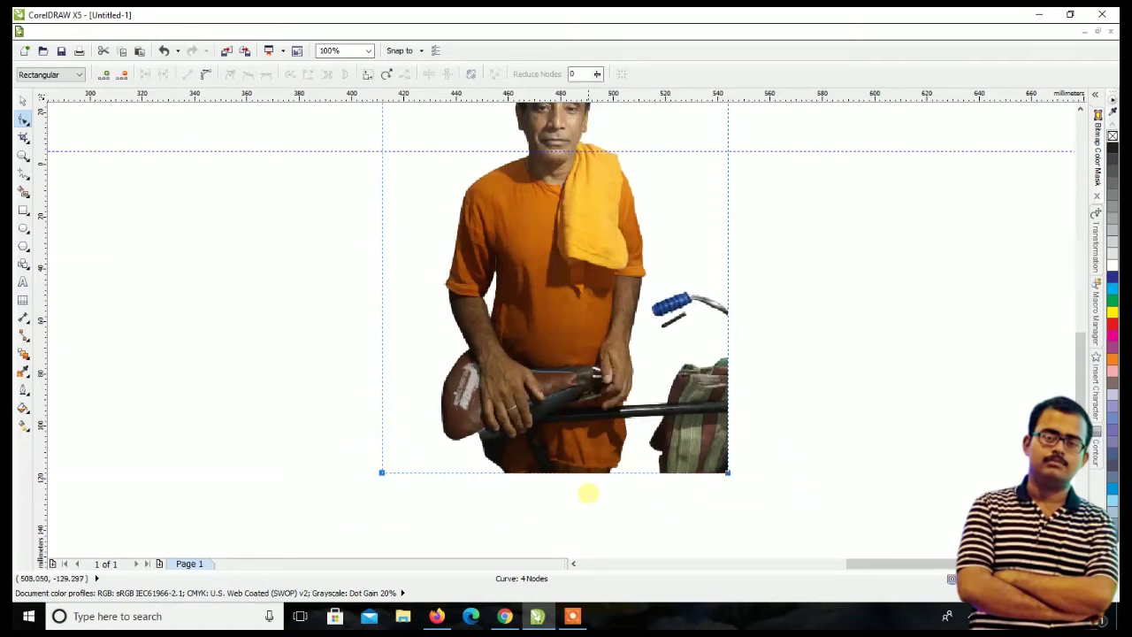
drag(381, 473, 379, 290)
scroll(607, 379, down, 1)
scroll(602, 364, down, 1)
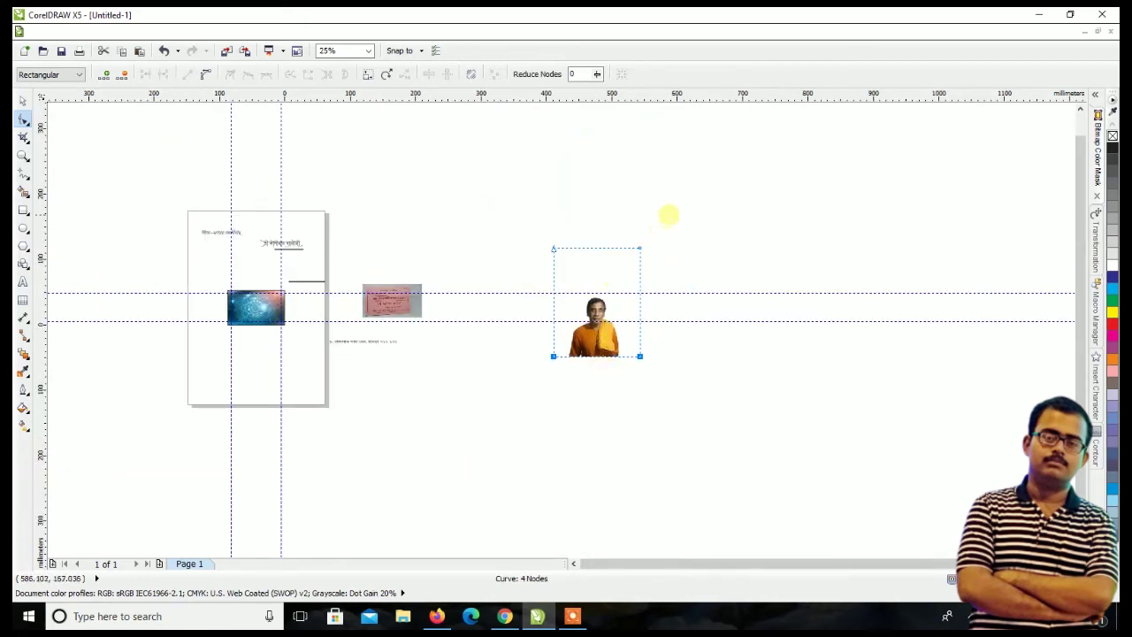
scroll(615, 354, up, 2)
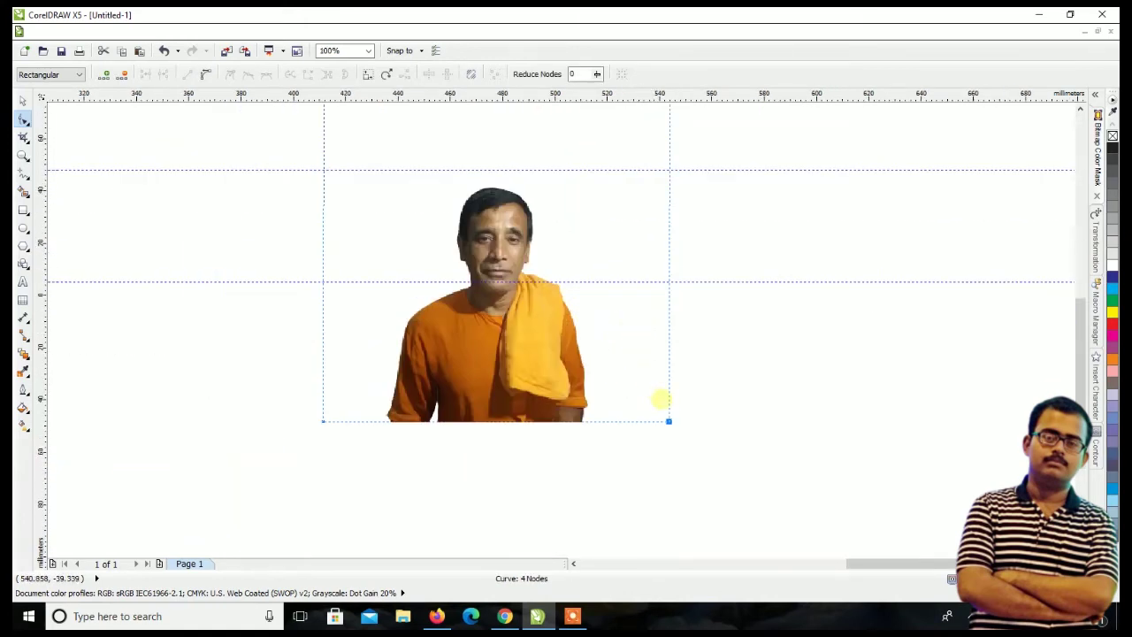
Trim the portrait's right and left sides inward to frame the head and shoulders.
drag(669, 422, 602, 424)
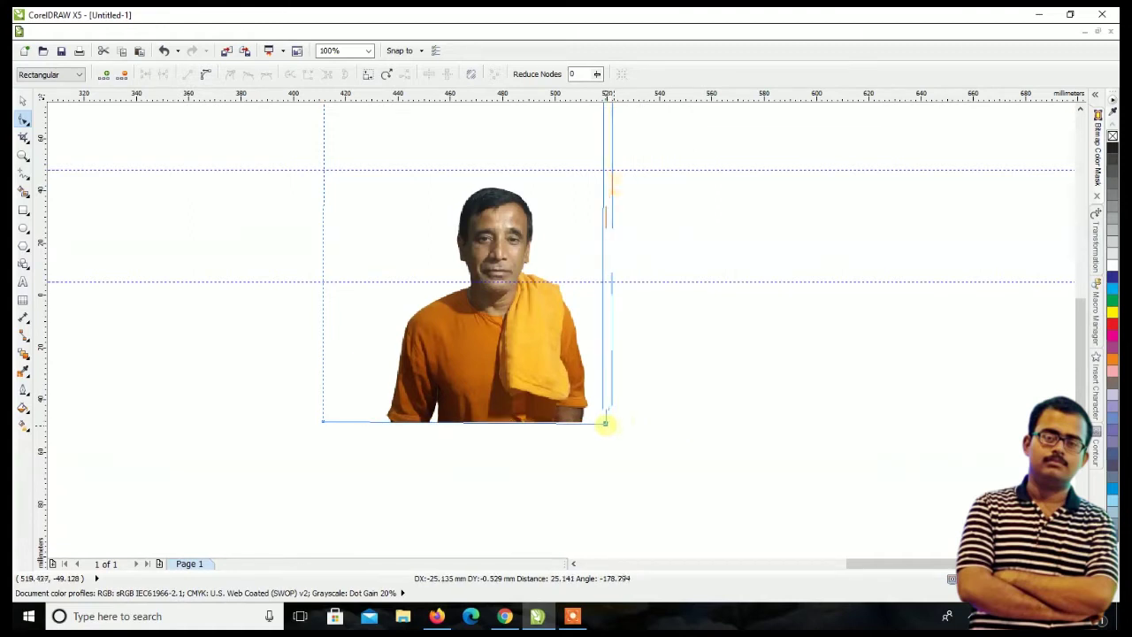
drag(600, 422, 599, 422)
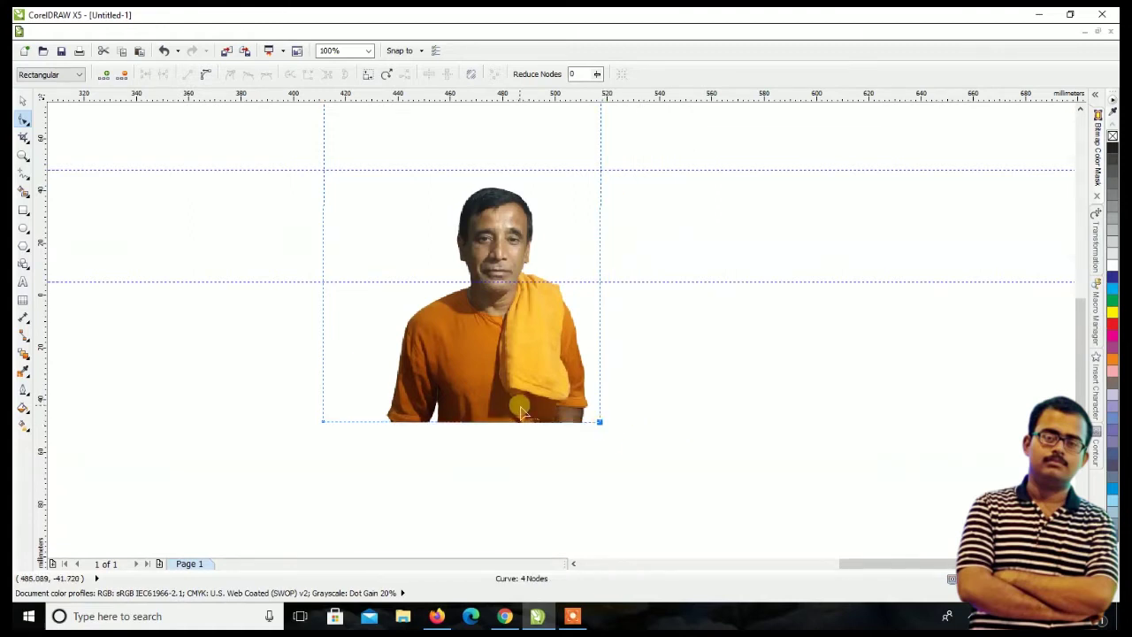
scroll(498, 378, down, 1)
click(408, 396)
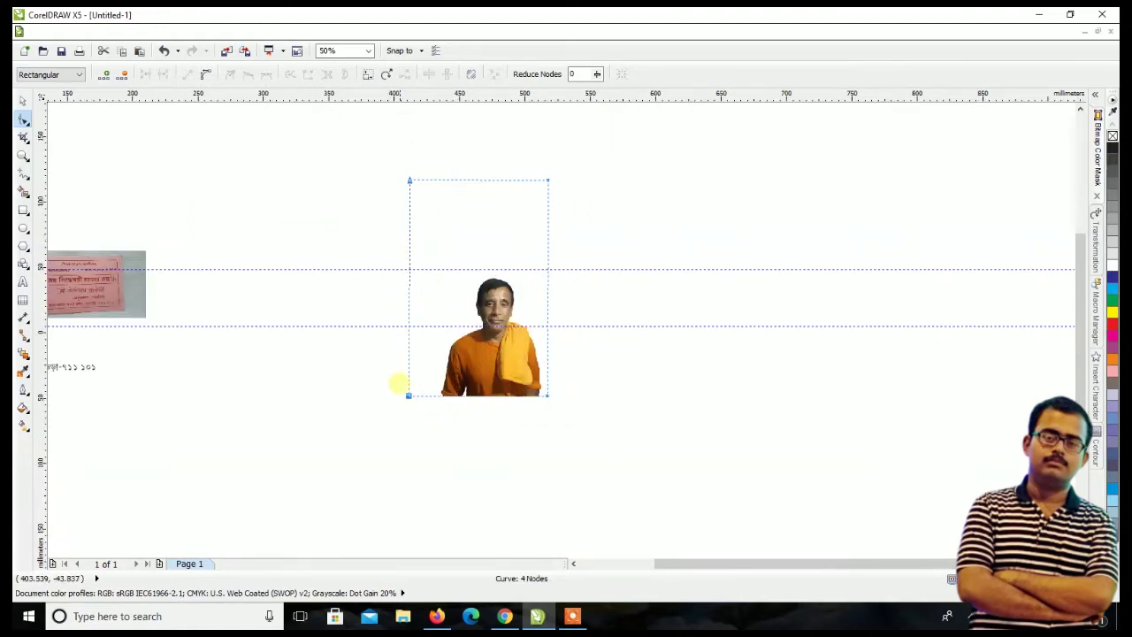
scroll(405, 375, up, 1)
drag(410, 416, 466, 416)
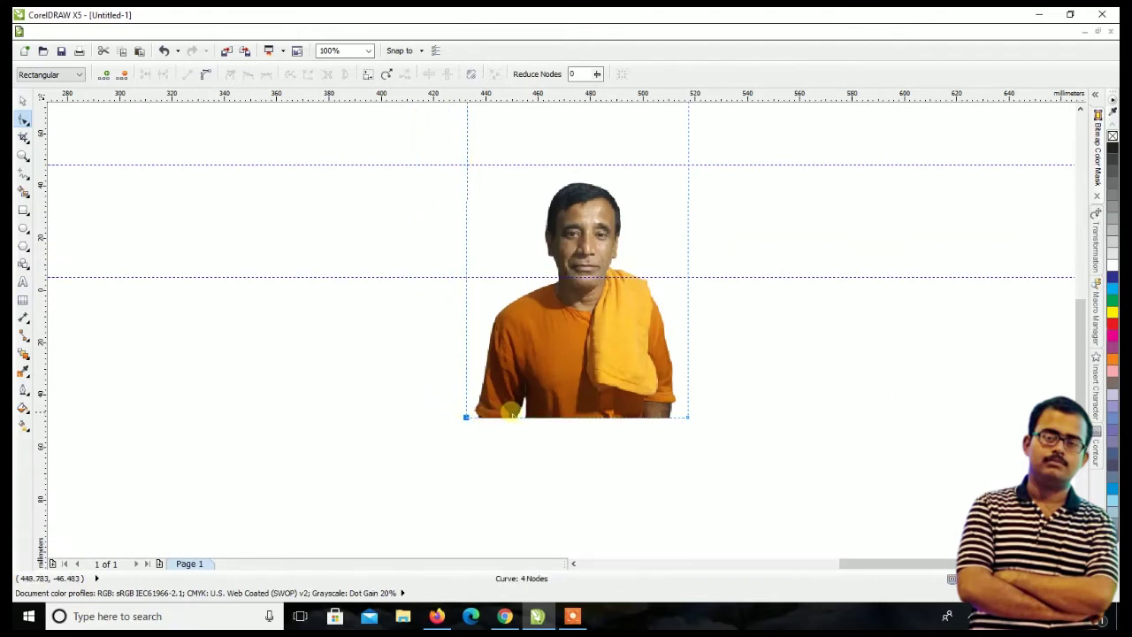
scroll(512, 410, up, 3)
scroll(511, 412, down, 3)
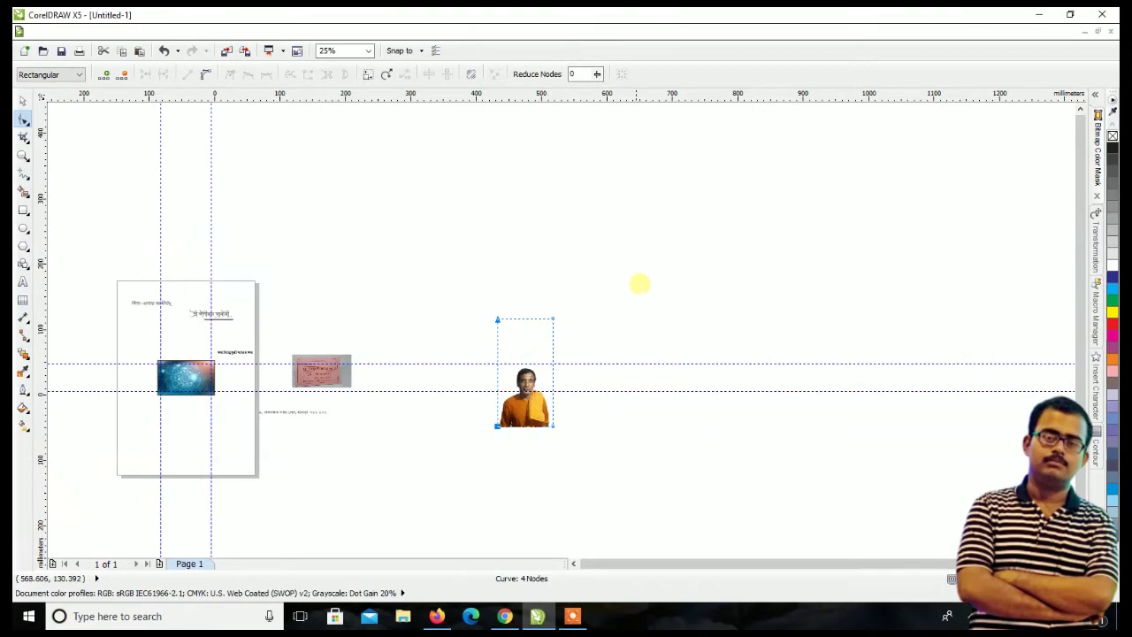
mouse_move(639, 283)
mouse_down()
mouse_move(546, 324)
mouse_move(550, 360)
mouse_up()
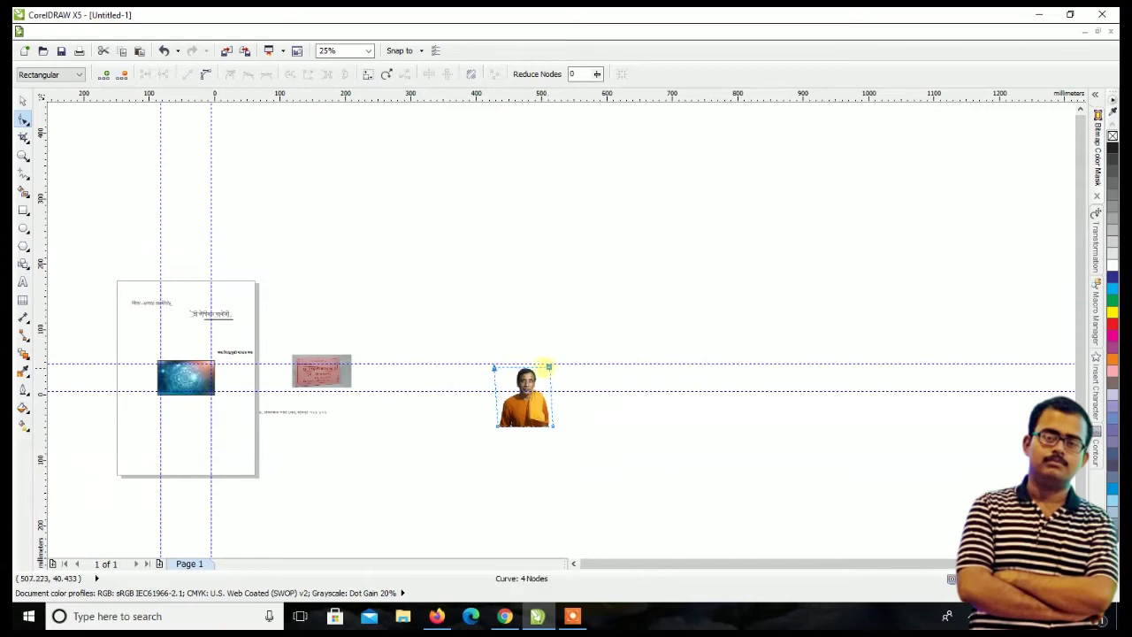
scroll(541, 367, up, 2)
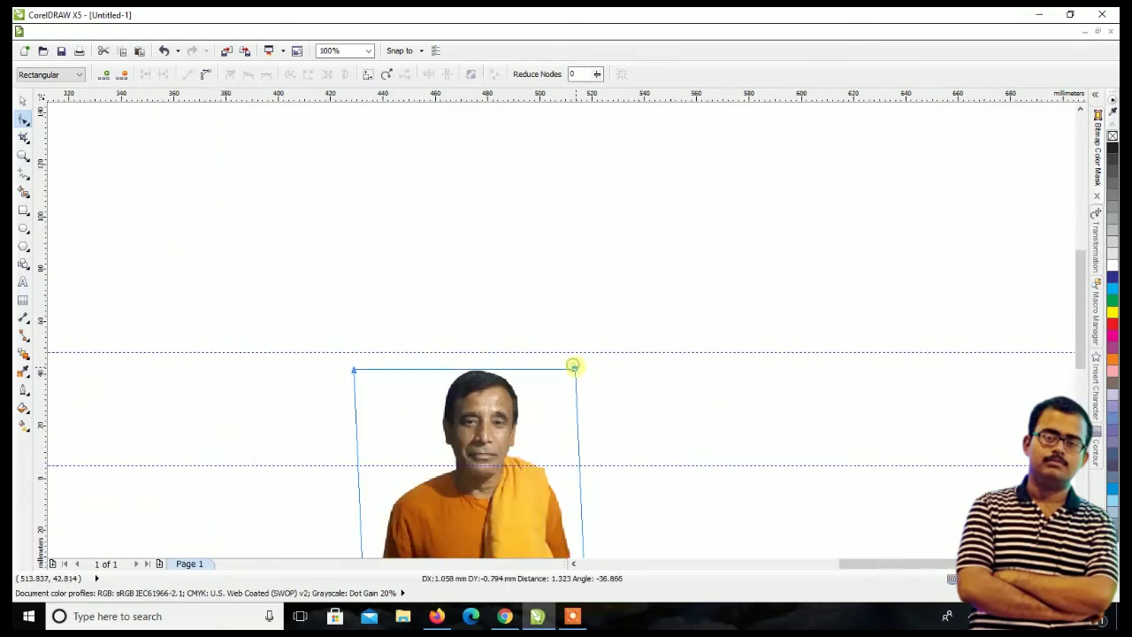
scroll(571, 367, down, 4)
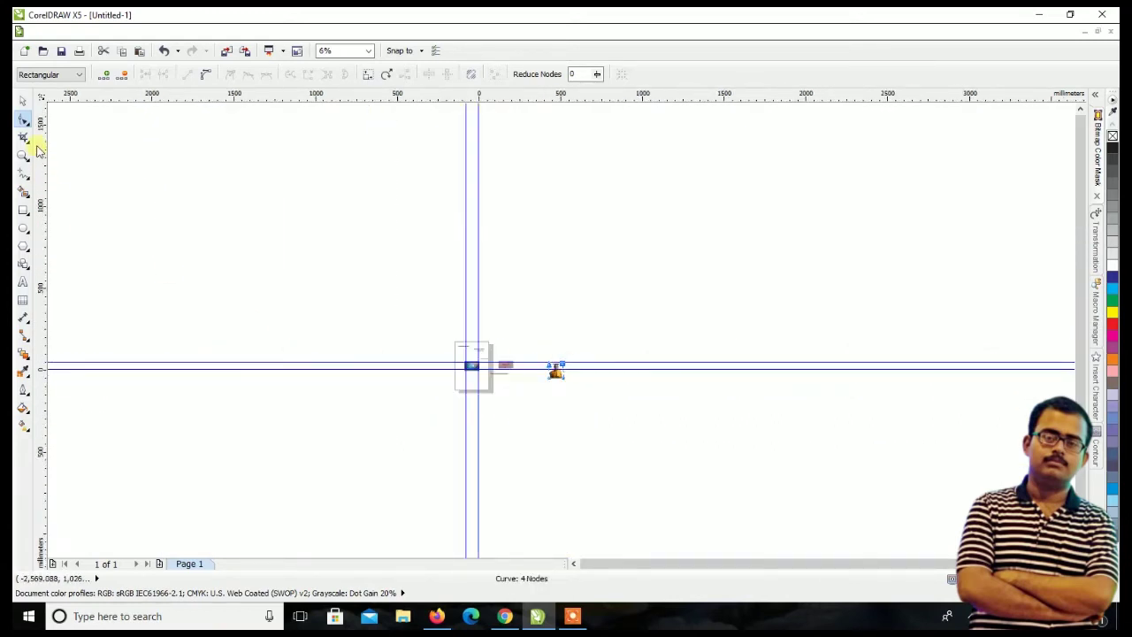
click(25, 102)
Scale the cropped portrait down to about 22.6 × 23.1 mm at the banner's left.
drag(555, 370, 469, 367)
scroll(468, 367, up, 4)
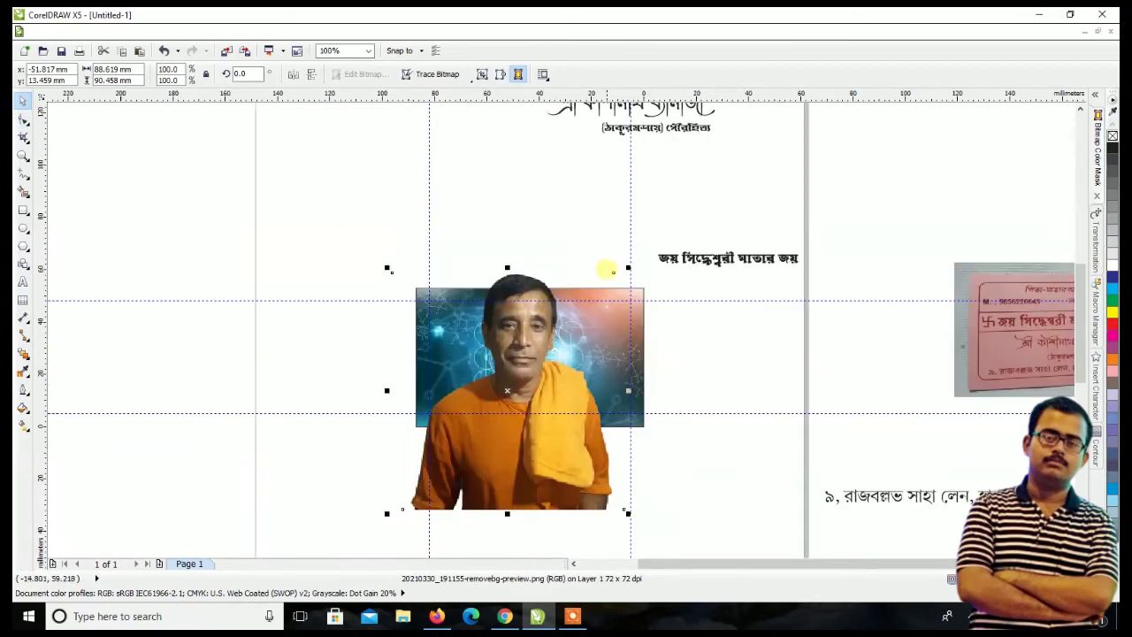
drag(628, 267, 570, 330)
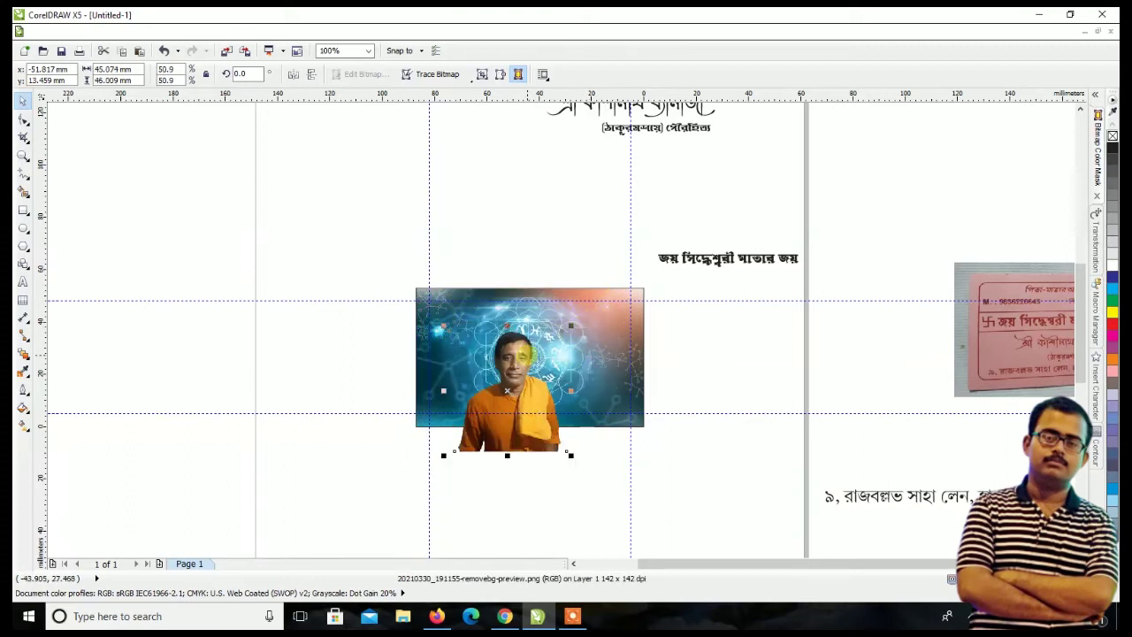
scroll(556, 328, up, 2)
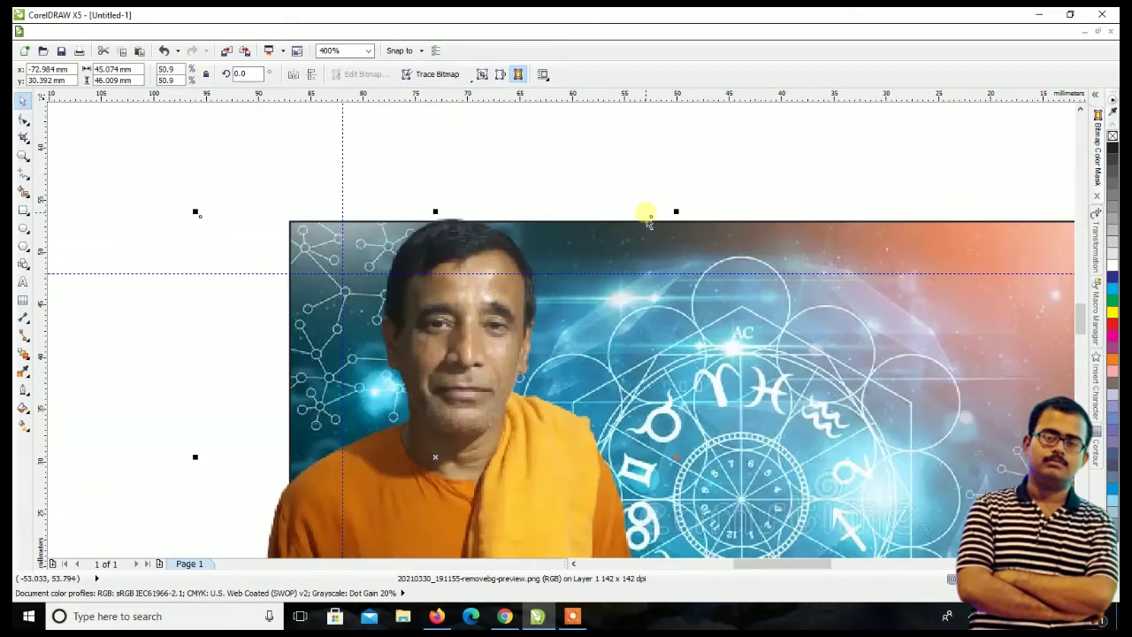
drag(676, 213, 589, 301)
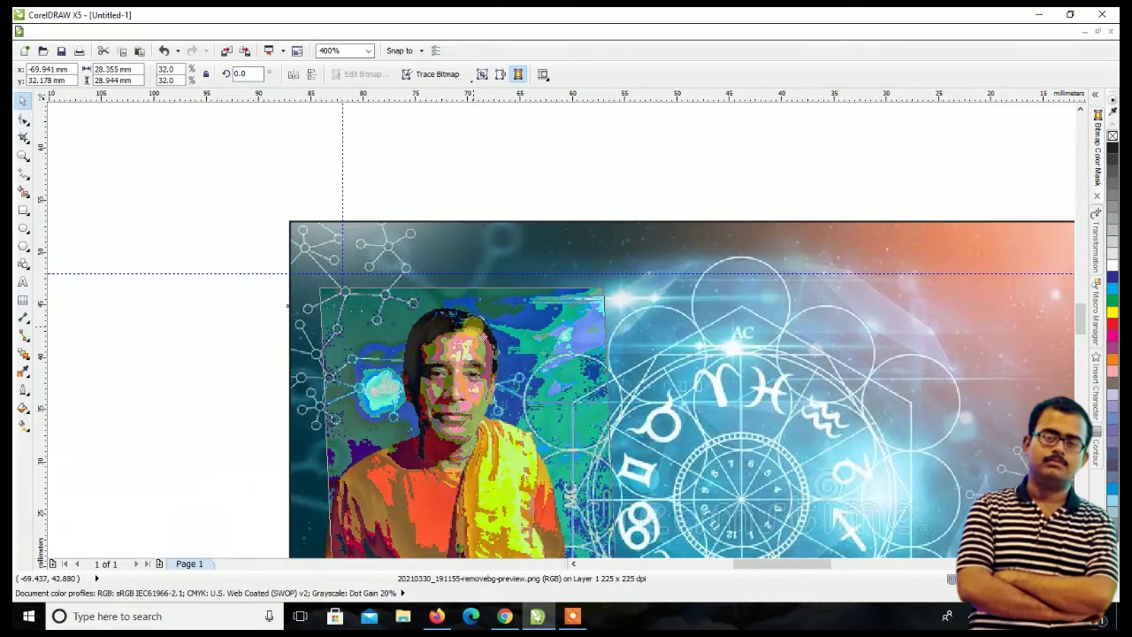
scroll(485, 313, down, 1)
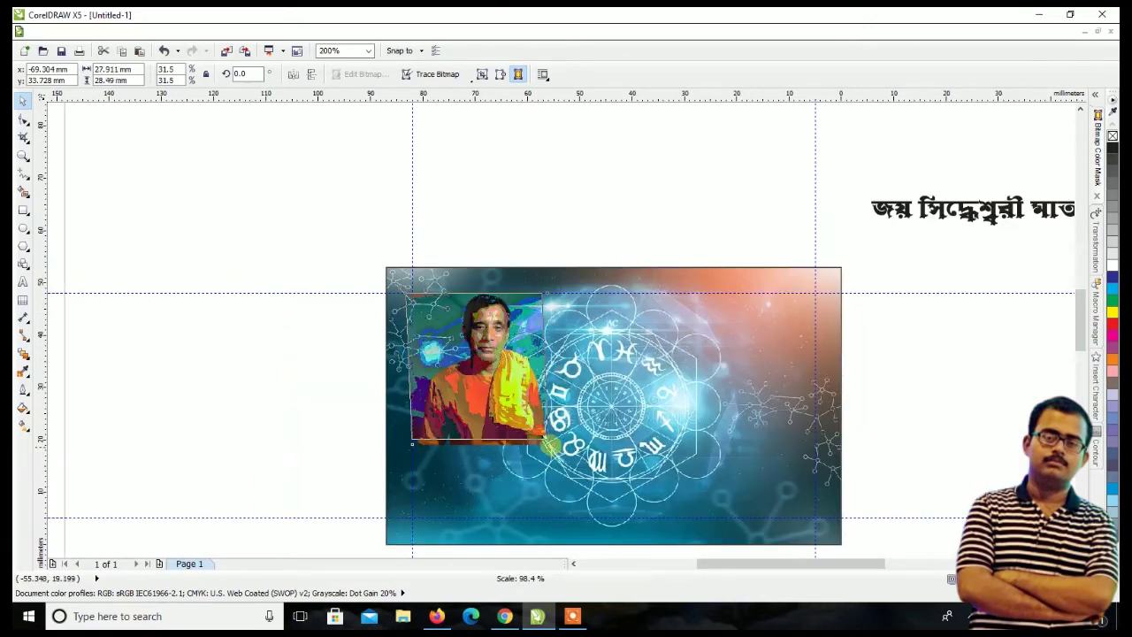
drag(555, 449, 527, 417)
scroll(484, 370, up, 1)
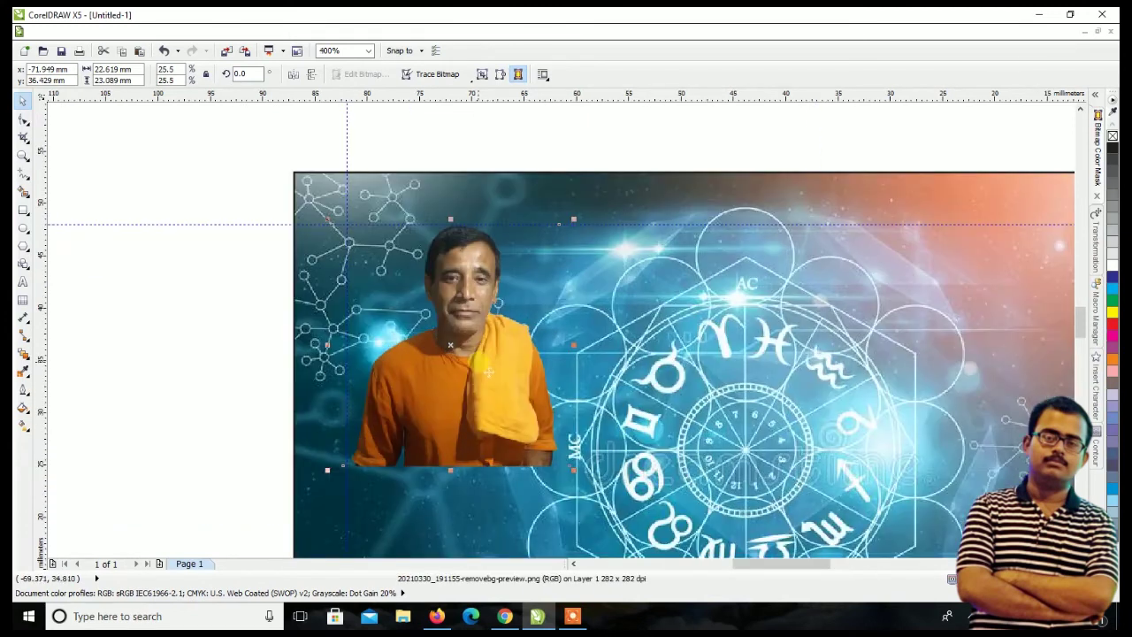
click(239, 31)
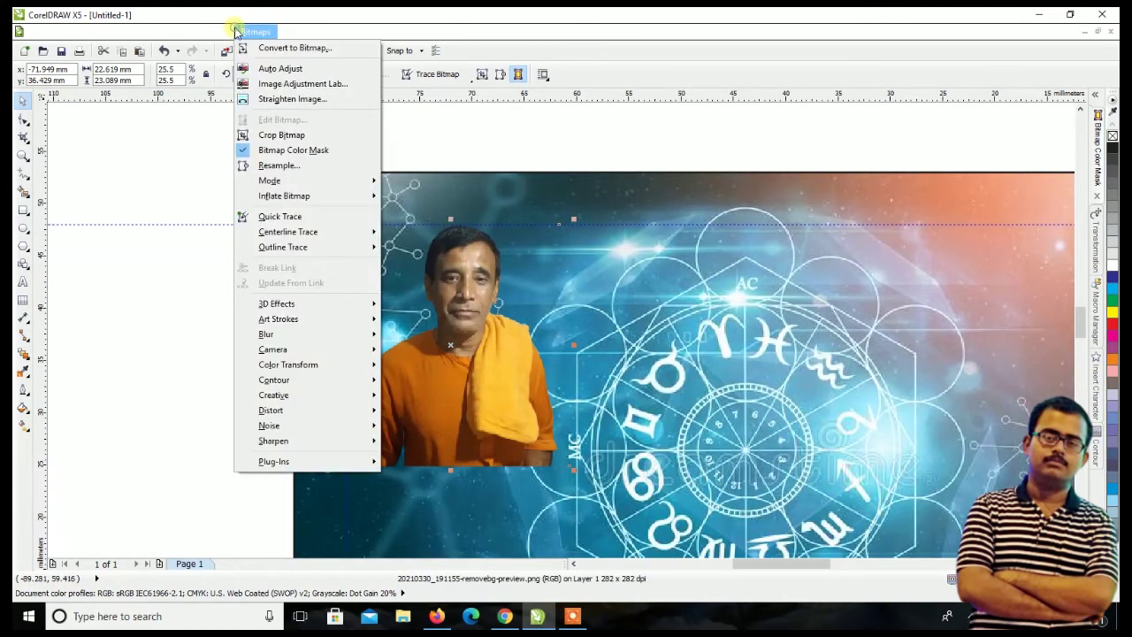
mouse_move(214, 32)
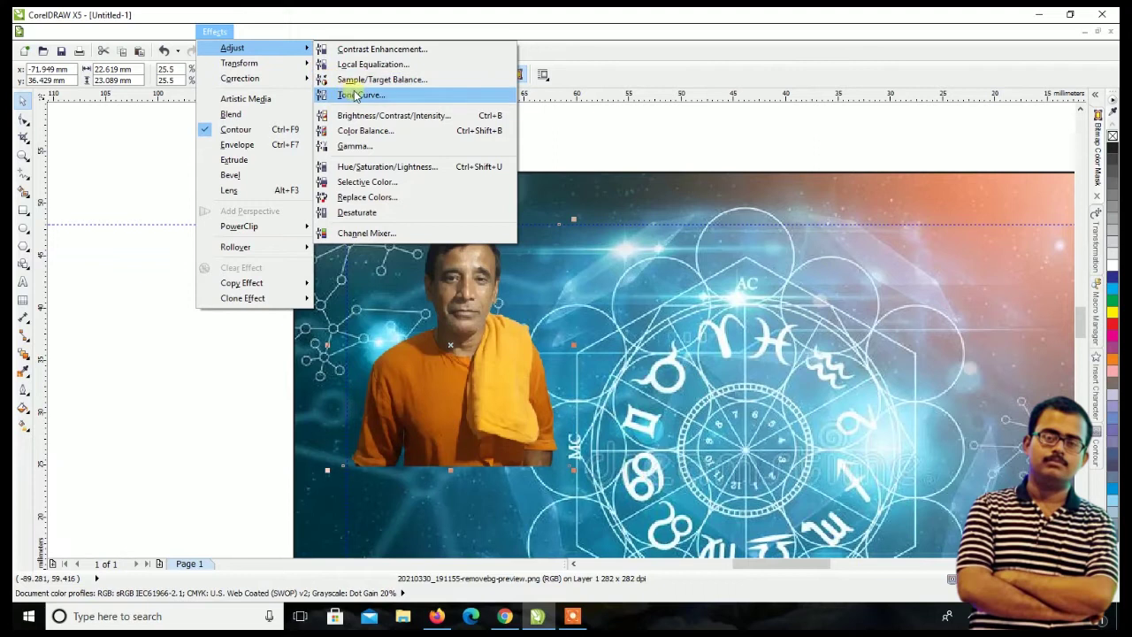
Lift the Tone Curve upward to brighten the portrait, preview it and apply.
click(350, 94)
drag(608, 174, 870, 217)
drag(756, 336, 746, 317)
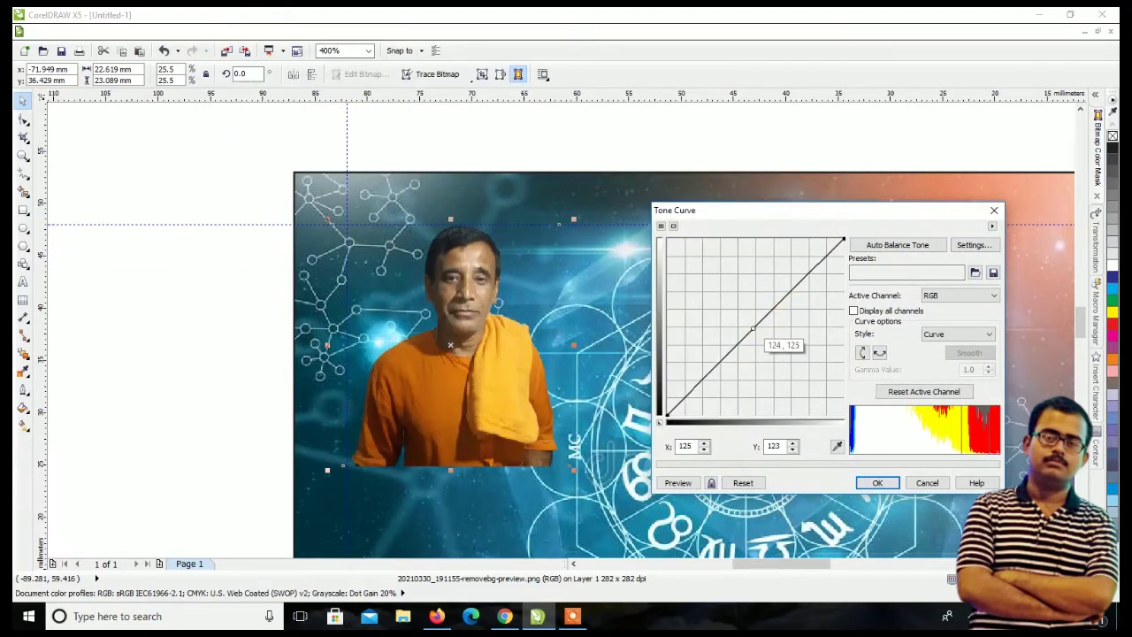
click(677, 483)
drag(746, 317, 734, 311)
click(681, 483)
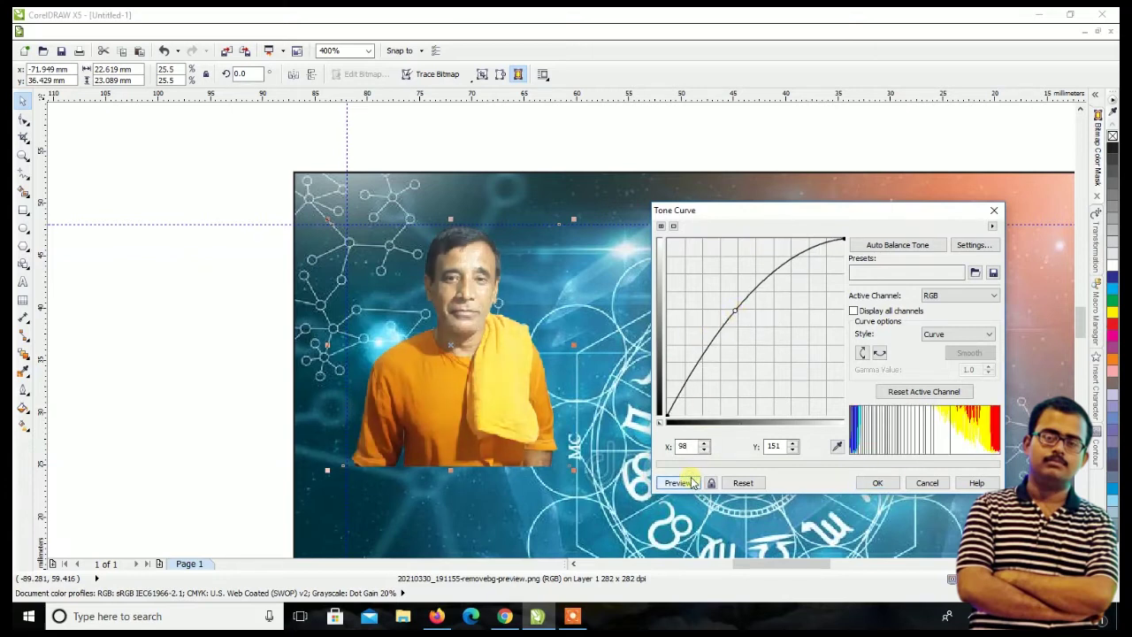
click(877, 483)
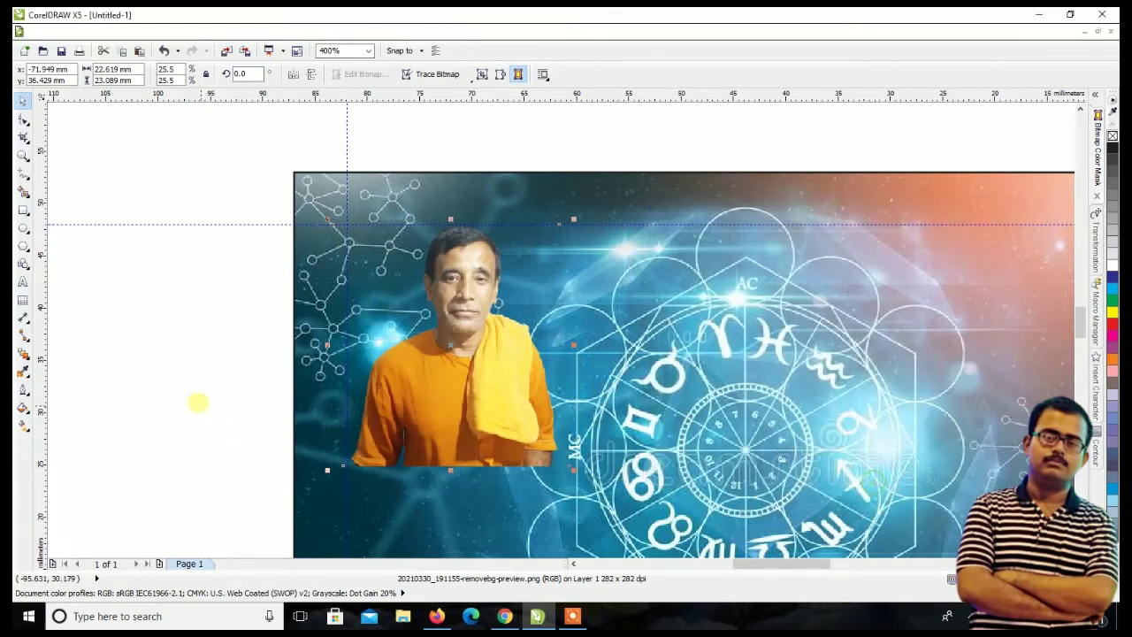
click(29, 398)
Apply a linear transparency so the portrait's bottom fades into the banner.
click(29, 375)
click(24, 354)
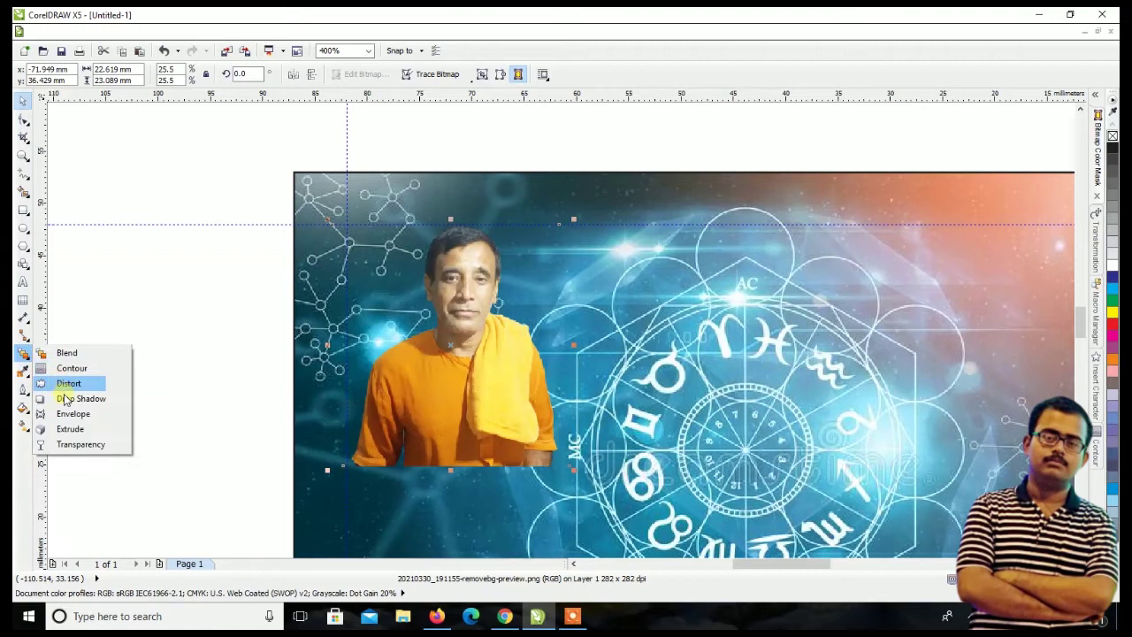
click(68, 444)
mouse_move(466, 445)
mouse_down()
mouse_move(473, 474)
mouse_move(465, 469)
mouse_up()
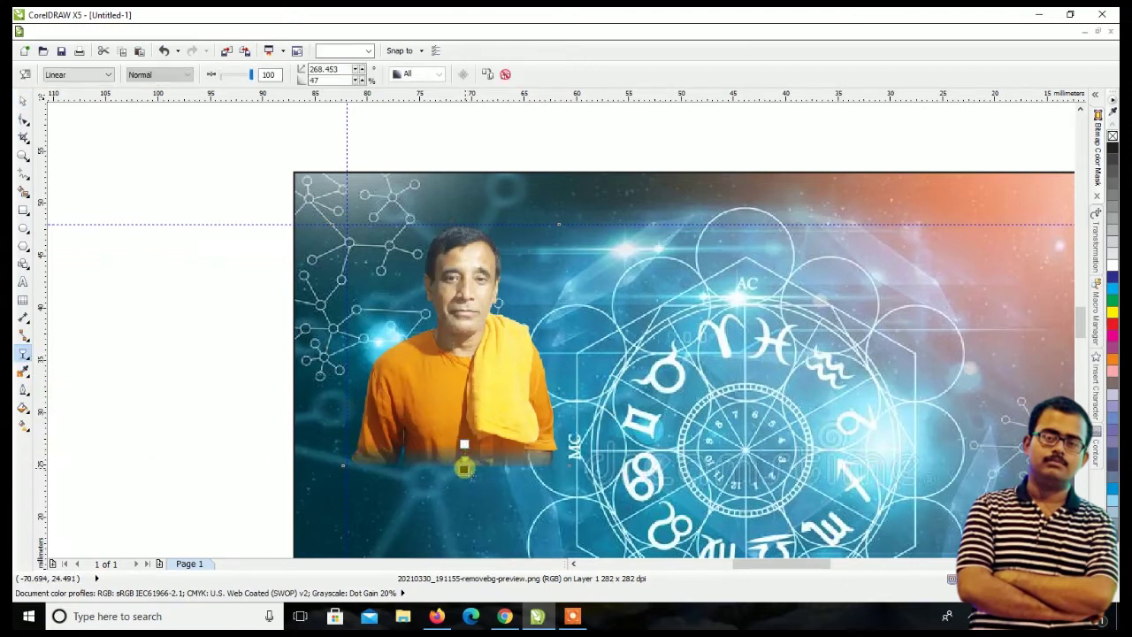
mouse_move(462, 444)
mouse_down()
mouse_move(474, 467)
mouse_move(462, 461)
mouse_up()
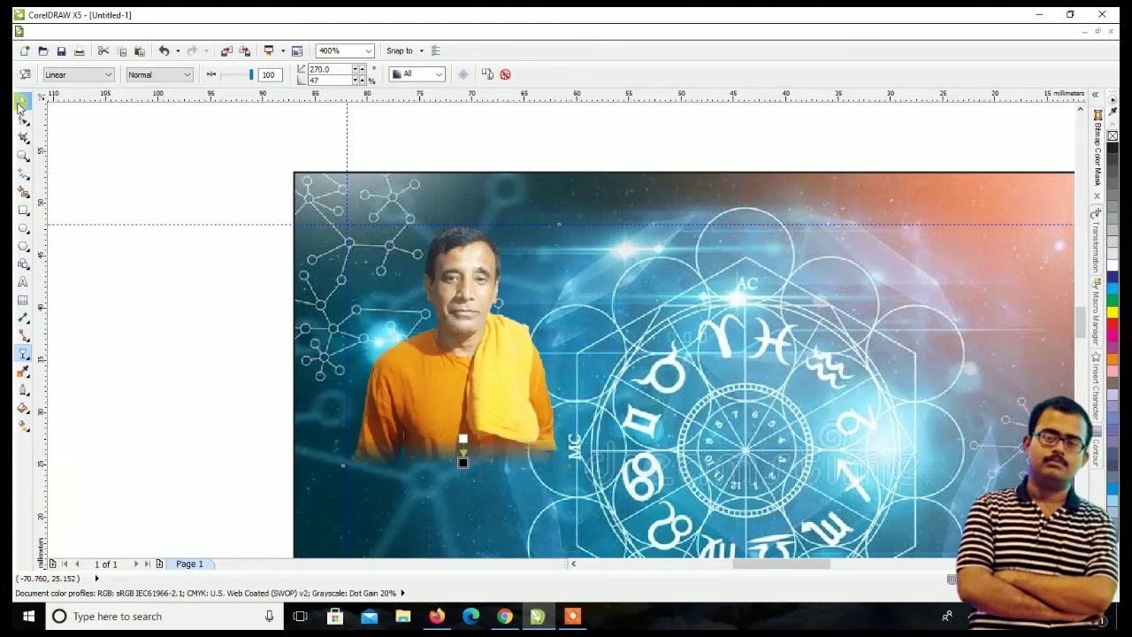
Nudge the portrait slightly lower on the banner.
click(23, 101)
key(F3)
drag(464, 290, 466, 305)
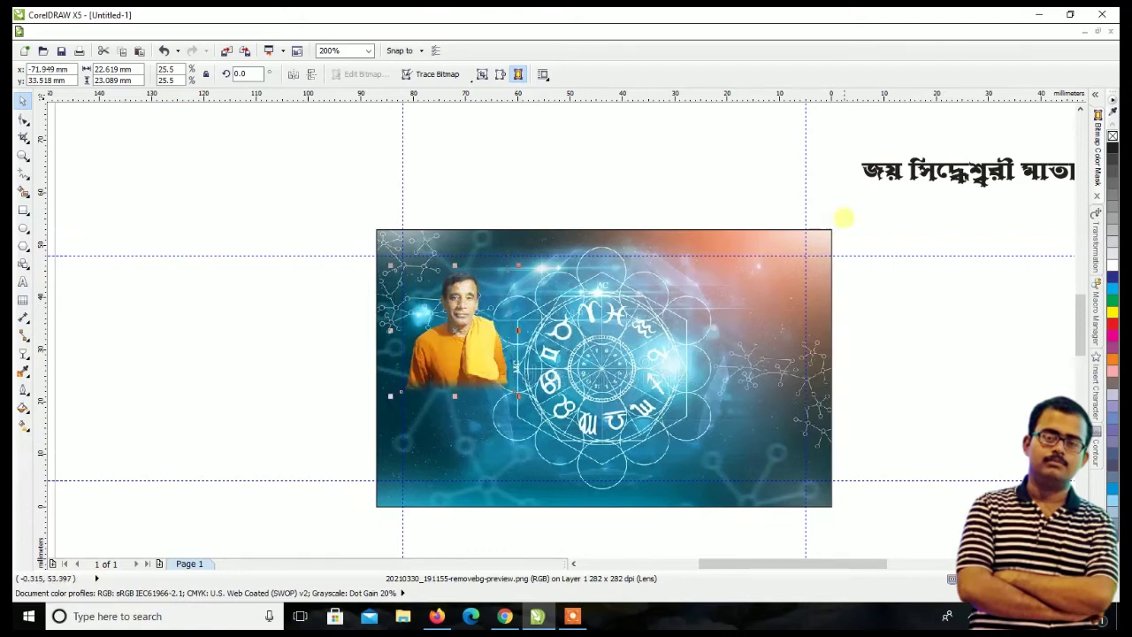
Drop the জয় সিদ্ধেশ্বরী মাতার জয় heading across the middle of the banner.
drag(899, 170, 543, 363)
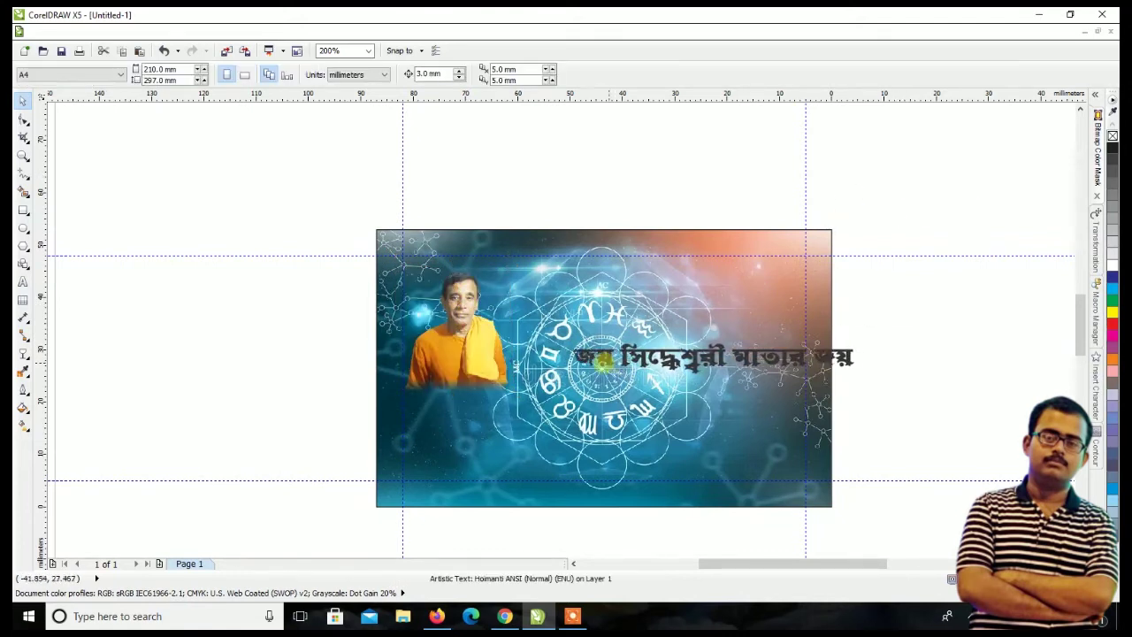
drag(543, 362, 543, 365)
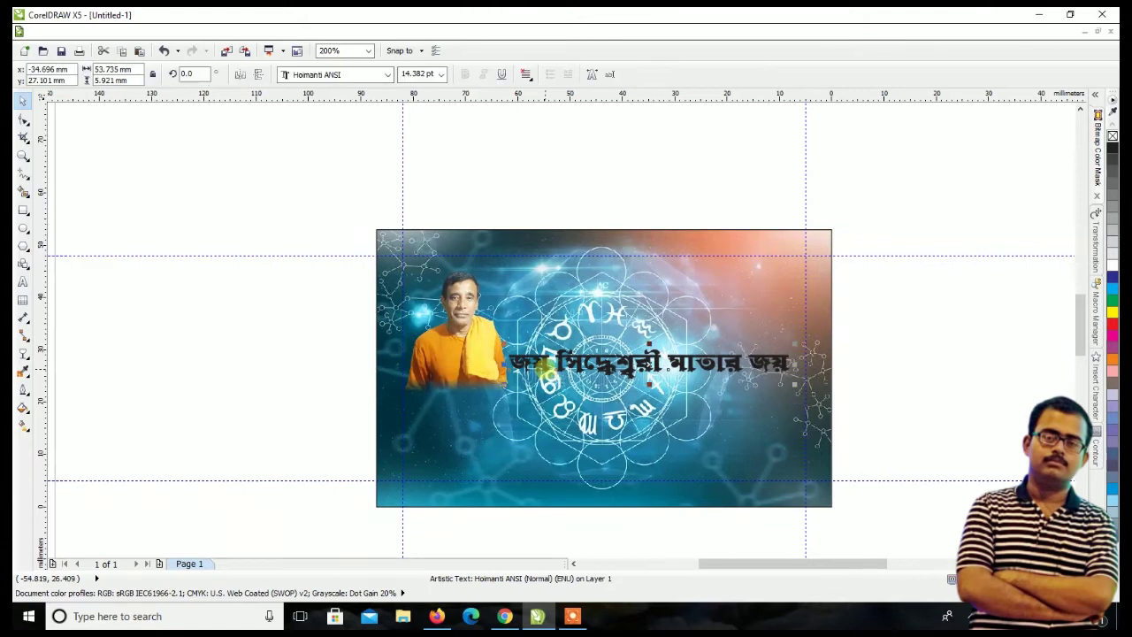
scroll(612, 352, up, 2)
scroll(500, 324, down, 2)
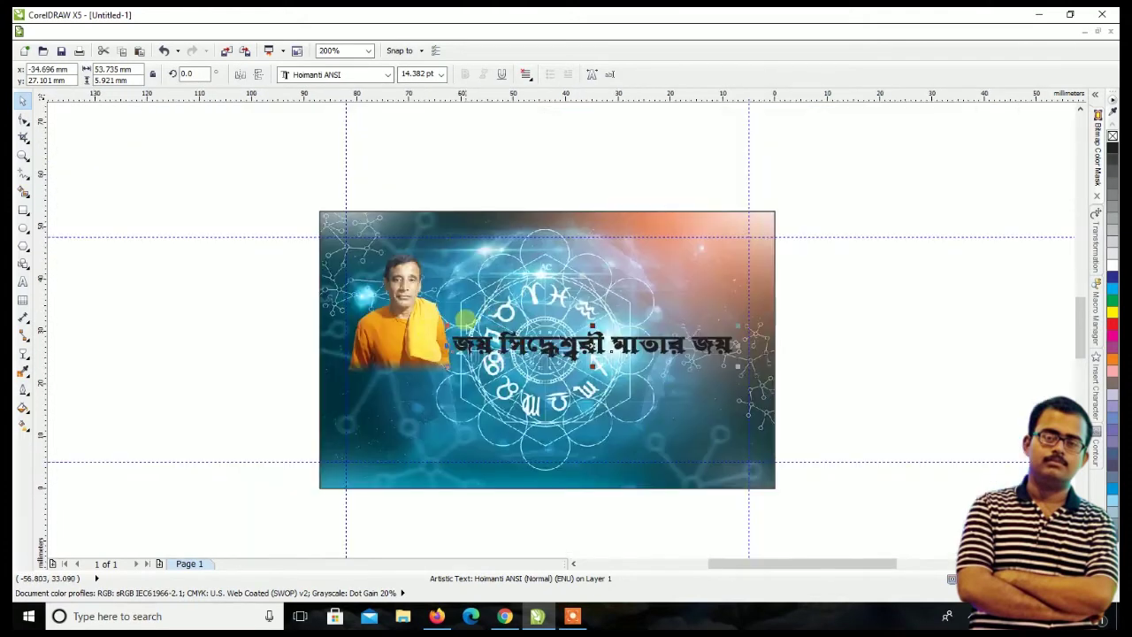
Move the portrait to the banner's upper right.
drag(414, 314, 709, 284)
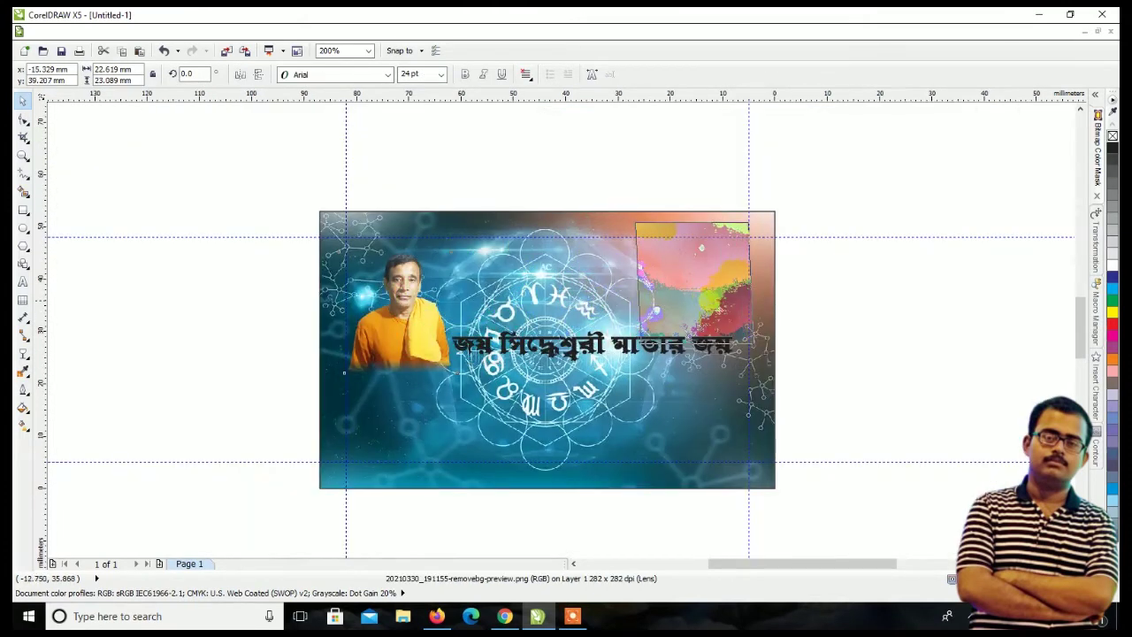
scroll(488, 322, up, 2)
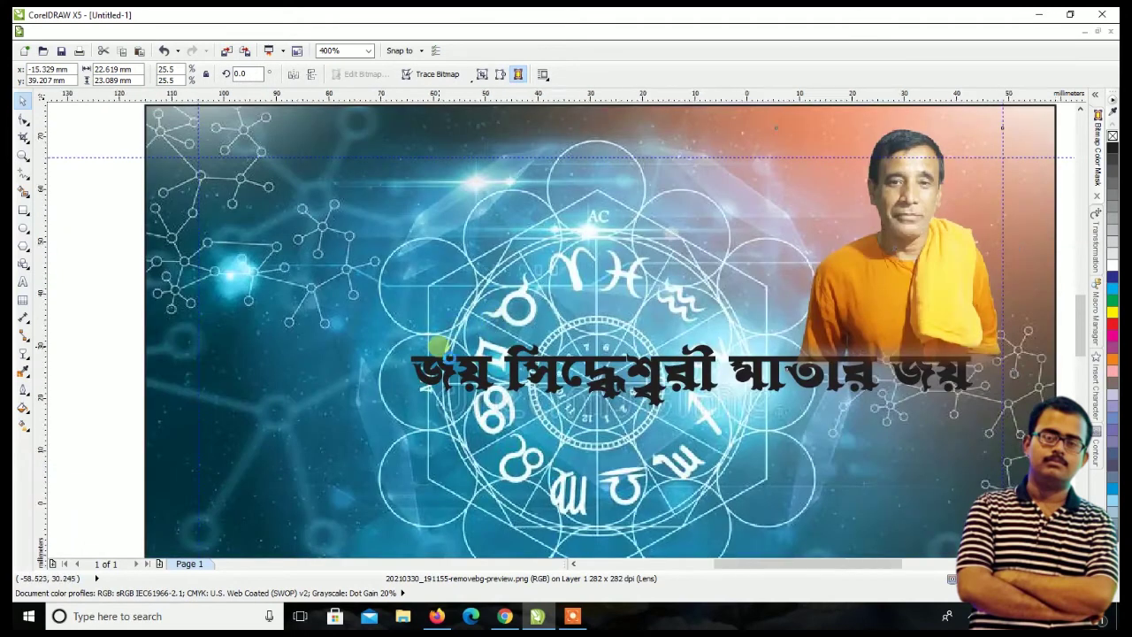
scroll(437, 349, down, 4)
click(682, 335)
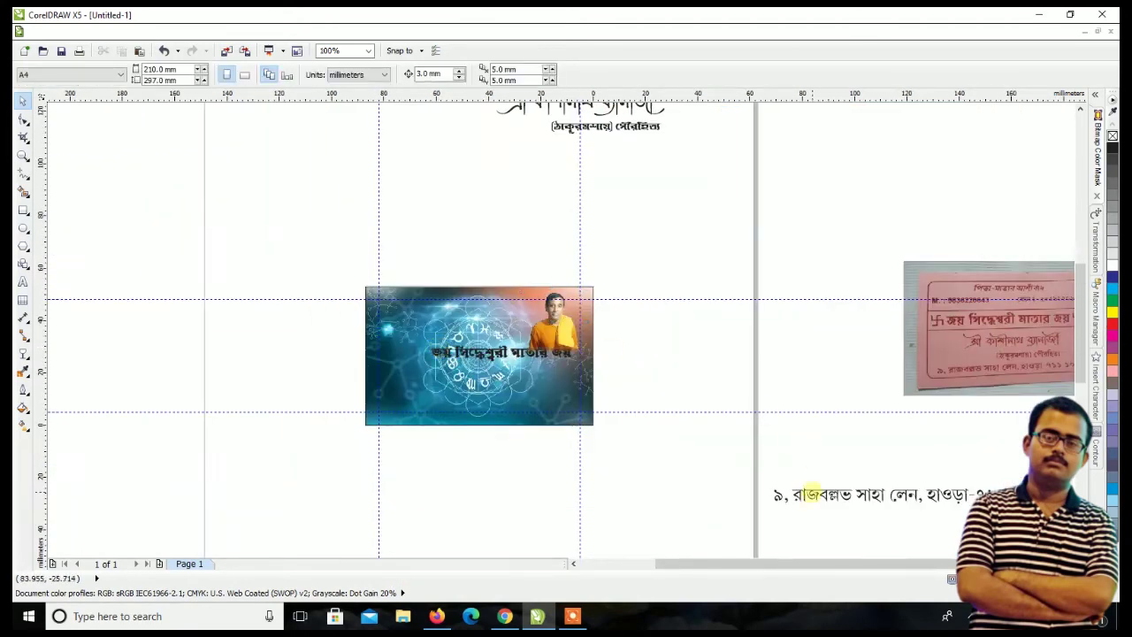
Move the address line onto the banner's bottom, set it to bold 15 pt, and shift it right.
drag(806, 493, 422, 407)
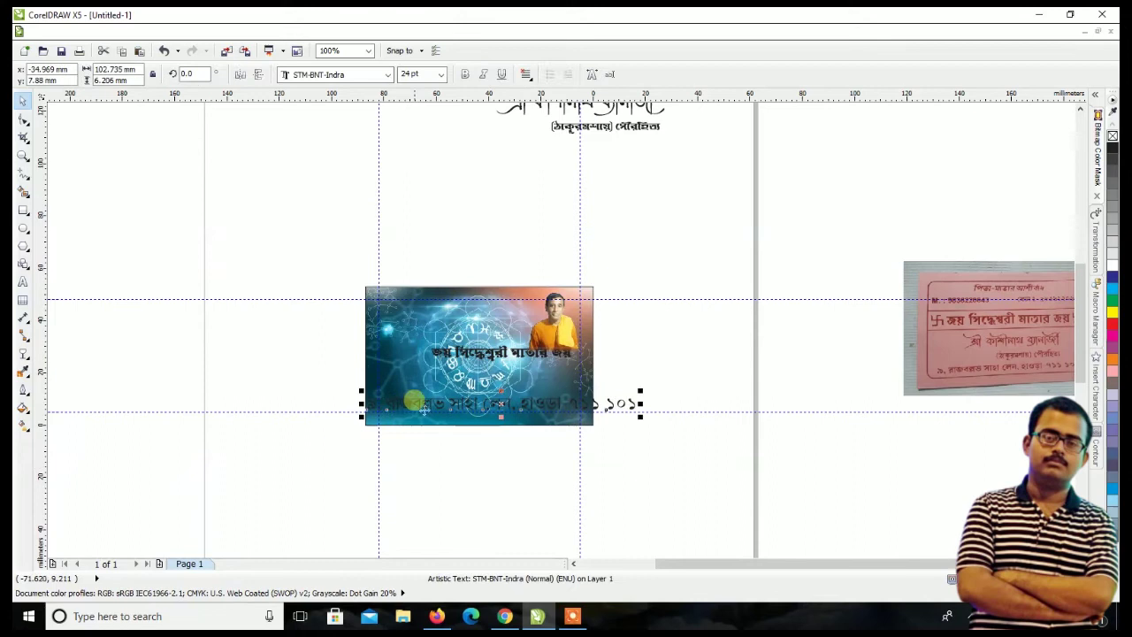
scroll(469, 392, up, 4)
click(438, 76)
click(427, 74)
text(15)
key(Return)
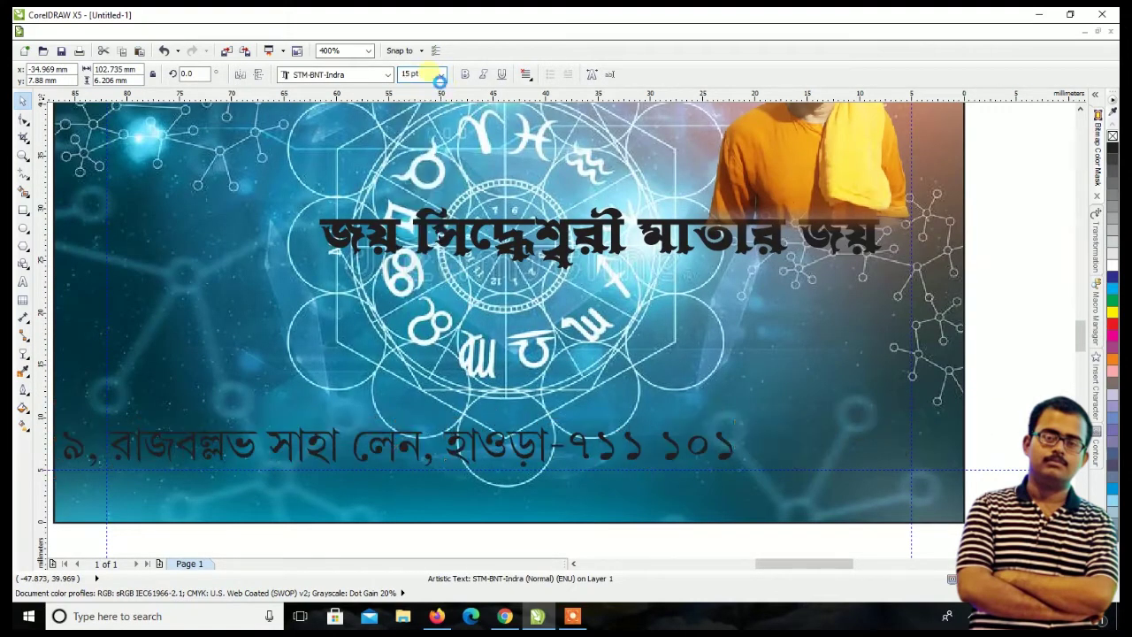
click(464, 75)
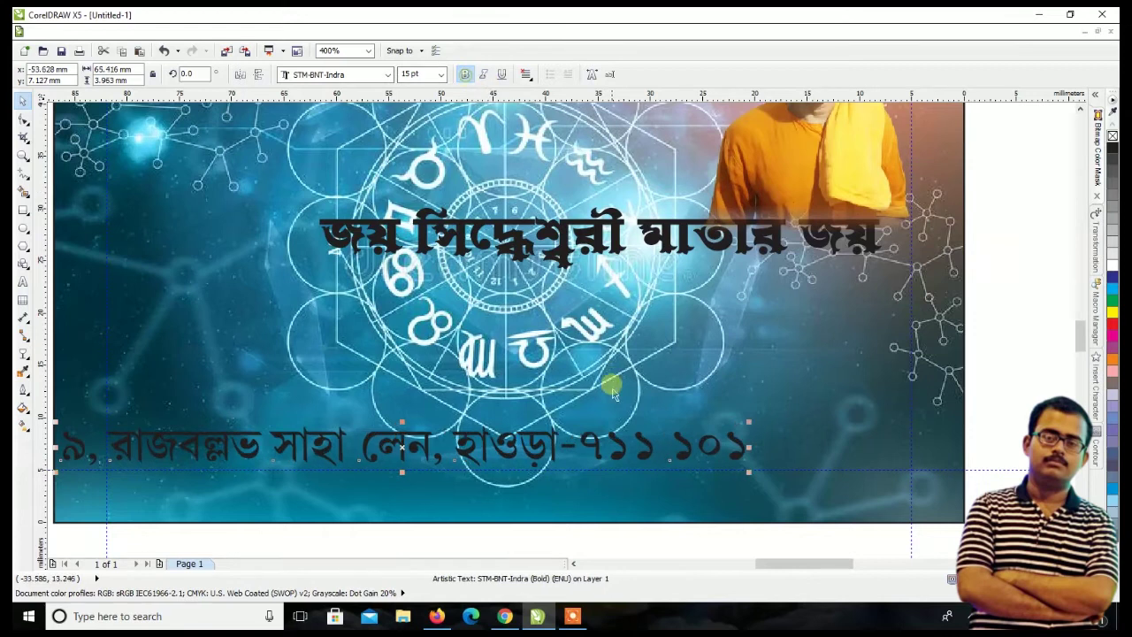
drag(512, 436, 600, 443)
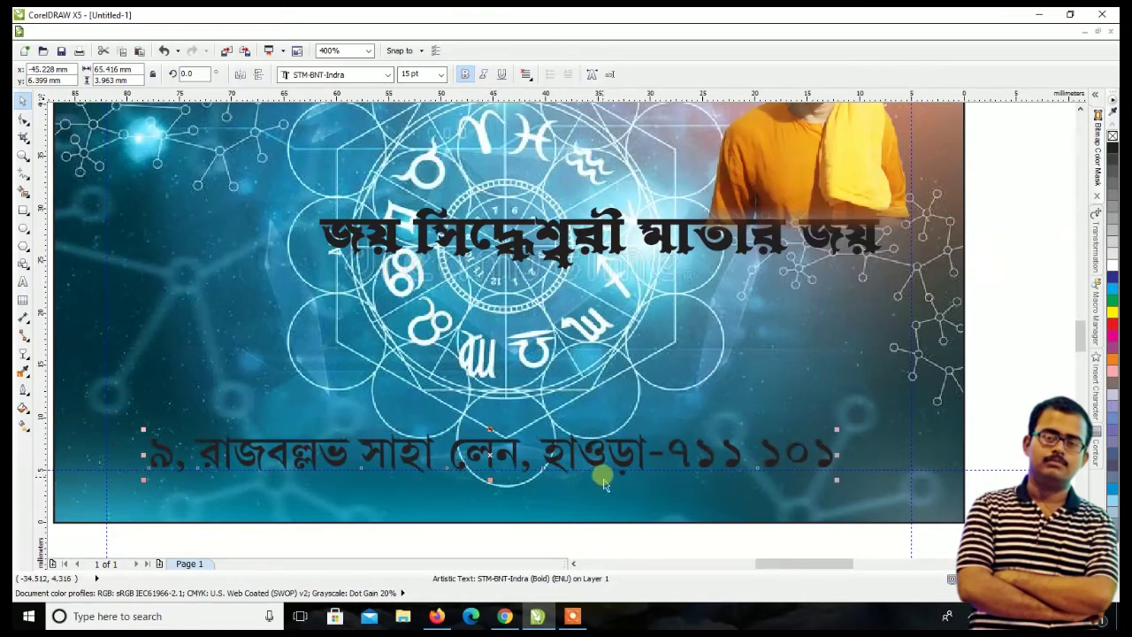
Centre the address line horizontally on the banner using Align and Distribute.
shift+click(608, 504)
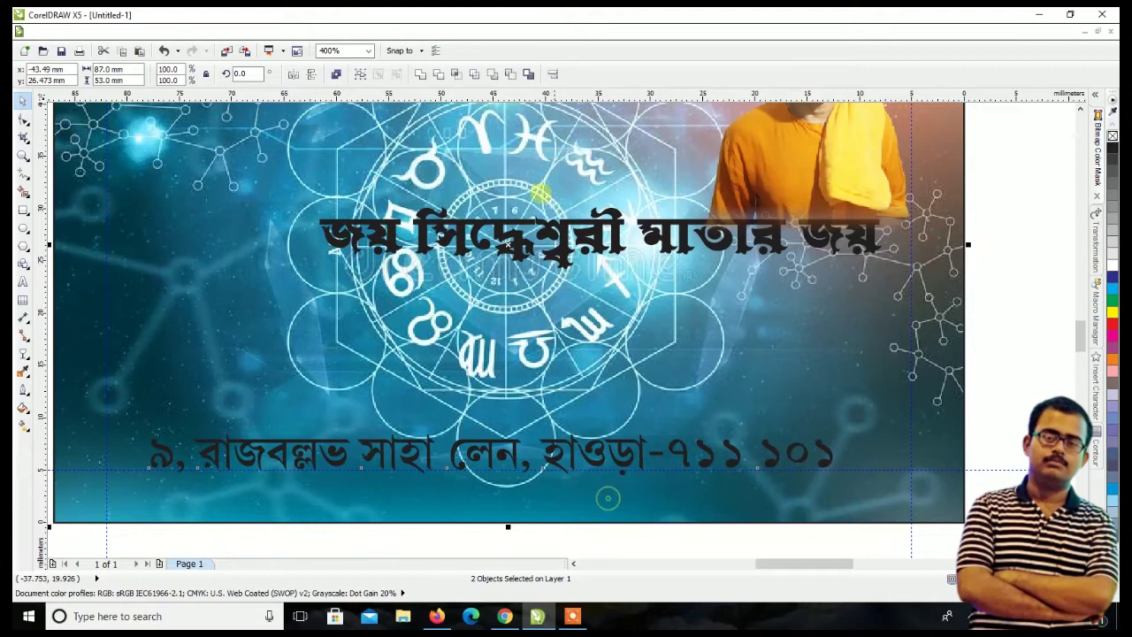
click(552, 76)
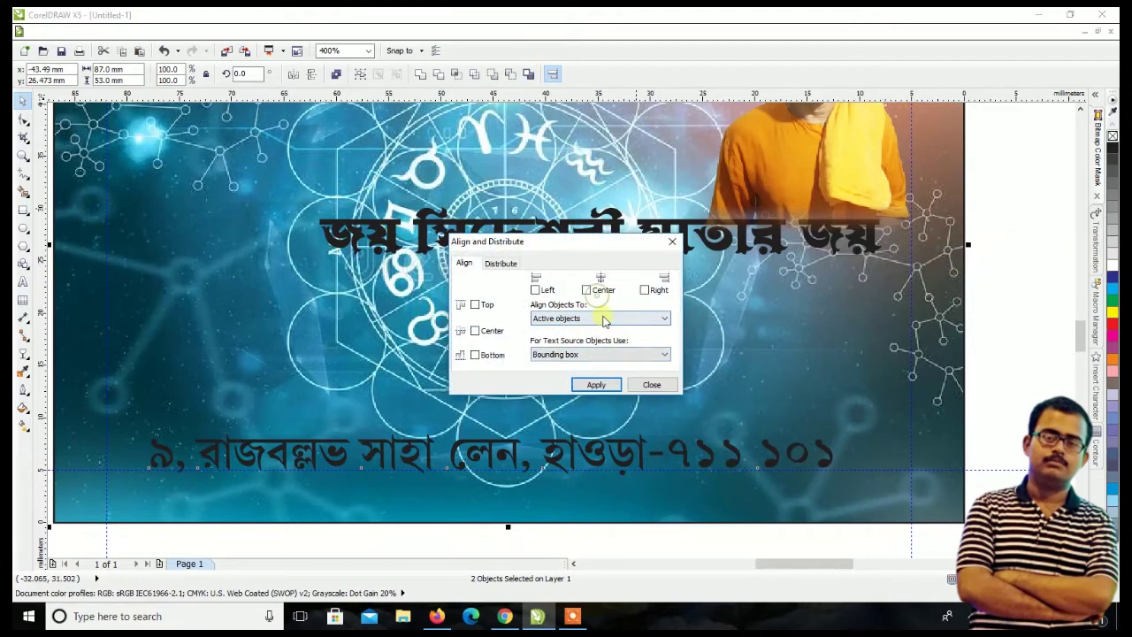
click(614, 392)
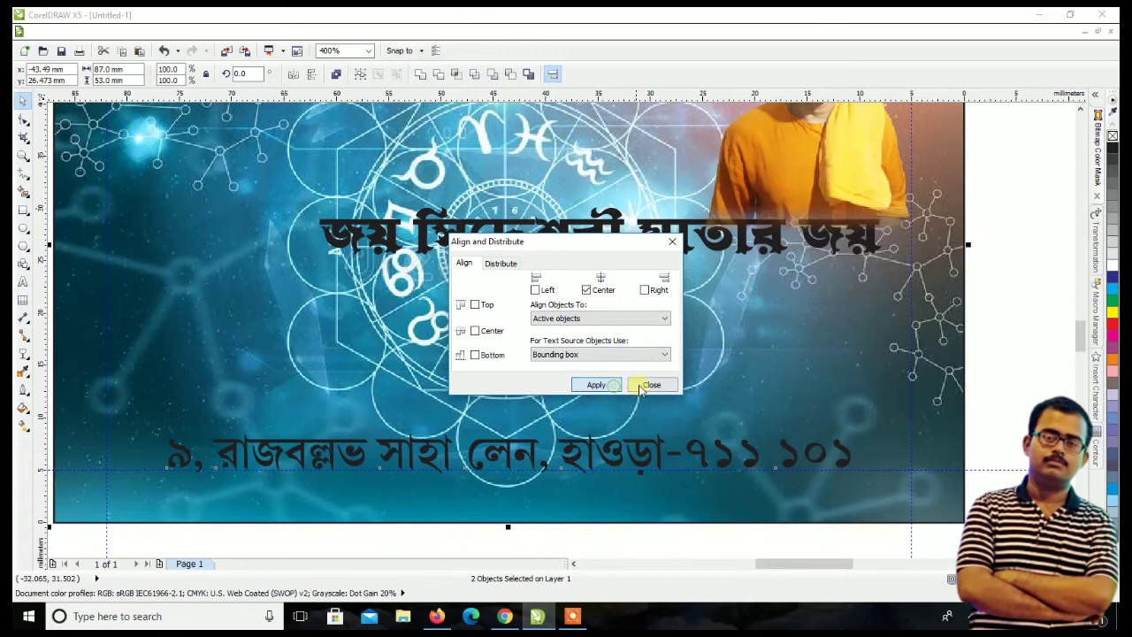
click(651, 384)
scroll(611, 417, down, 1)
click(619, 503)
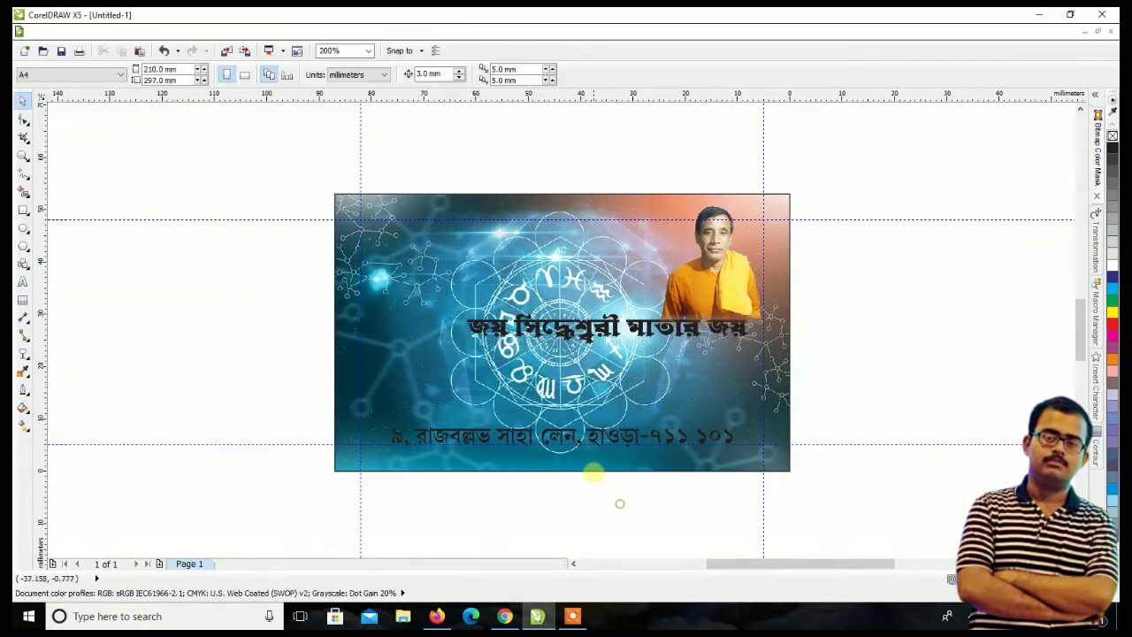
Resize the address text to 14 pt and stretch it wider.
click(573, 435)
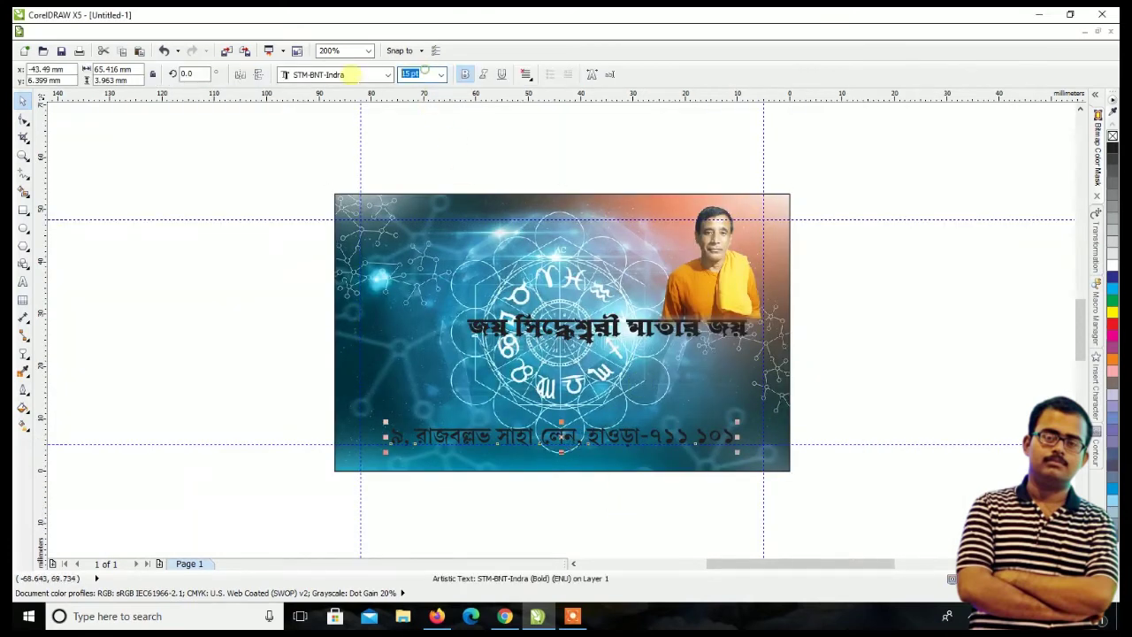
text(14)
key(Return)
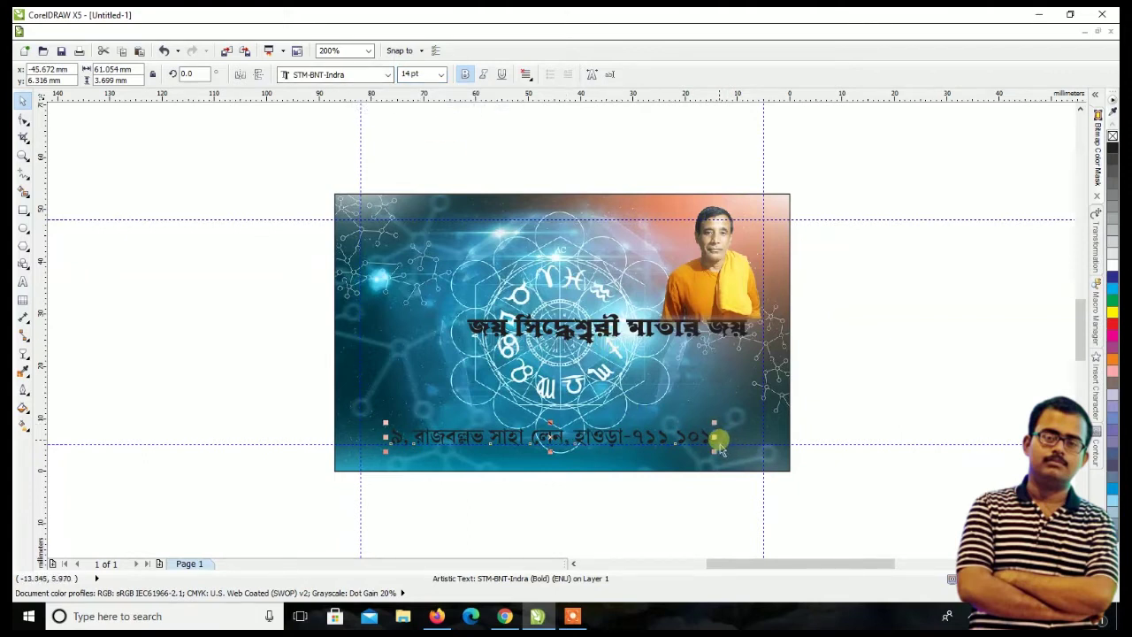
drag(726, 449, 741, 442)
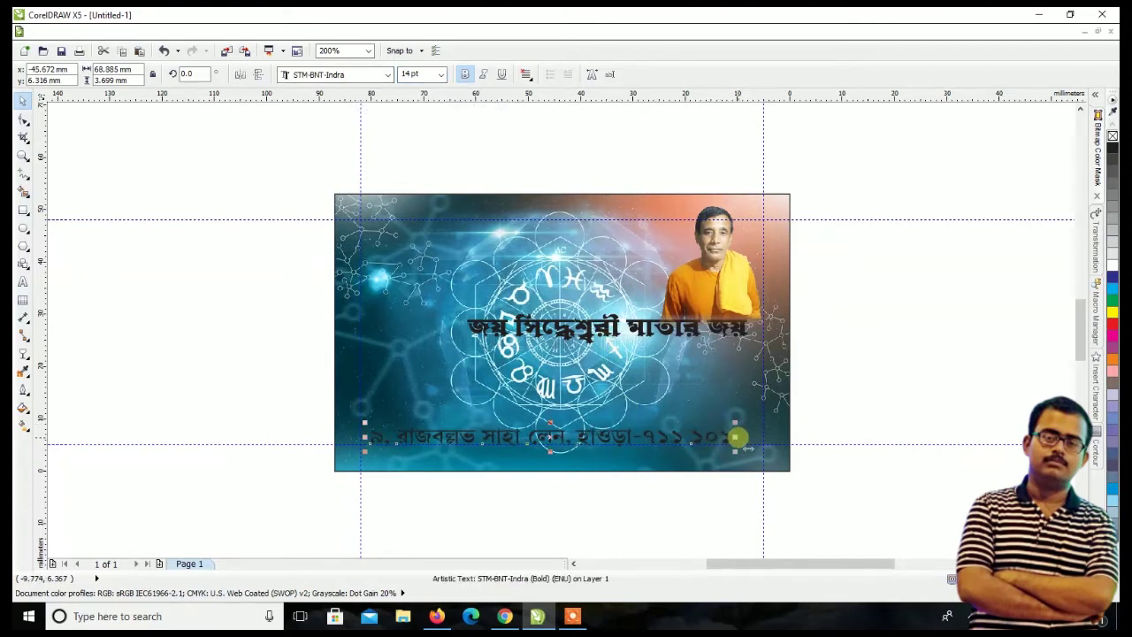
Centre the widened address line horizontally on the card image.
shift+click(674, 421)
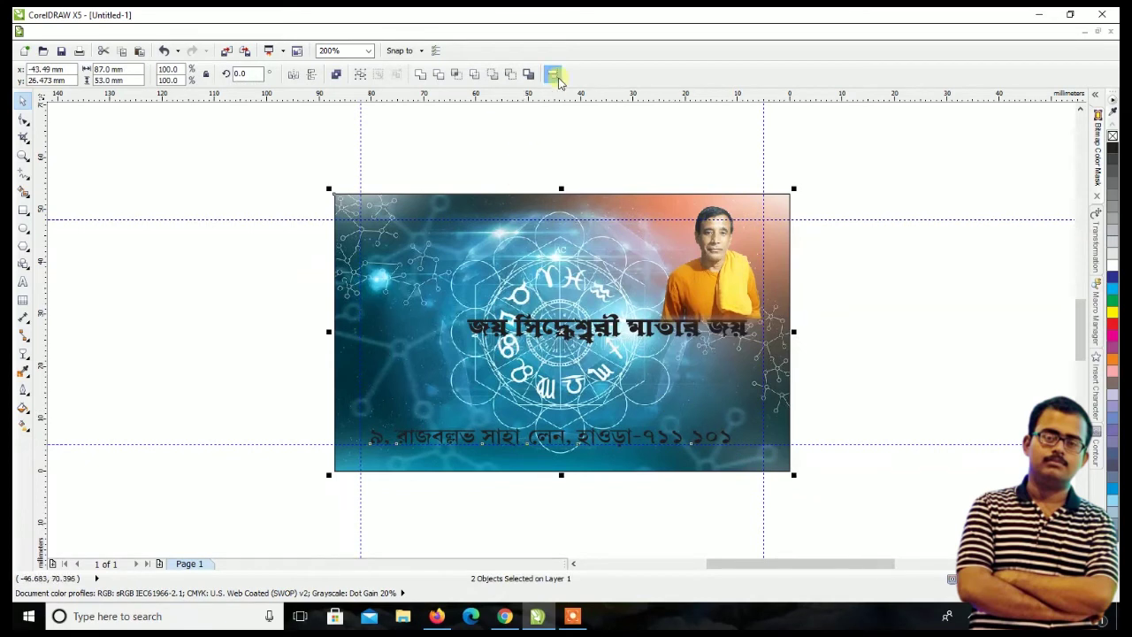
click(553, 76)
click(618, 387)
click(670, 479)
click(652, 383)
scroll(552, 440, up, 1)
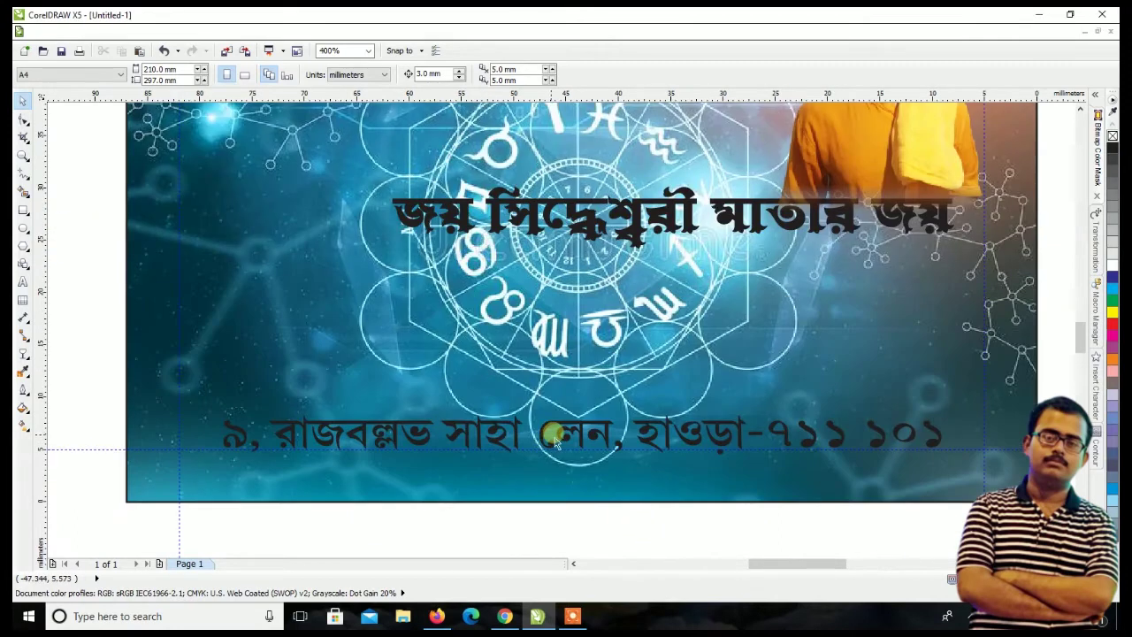
click(570, 442)
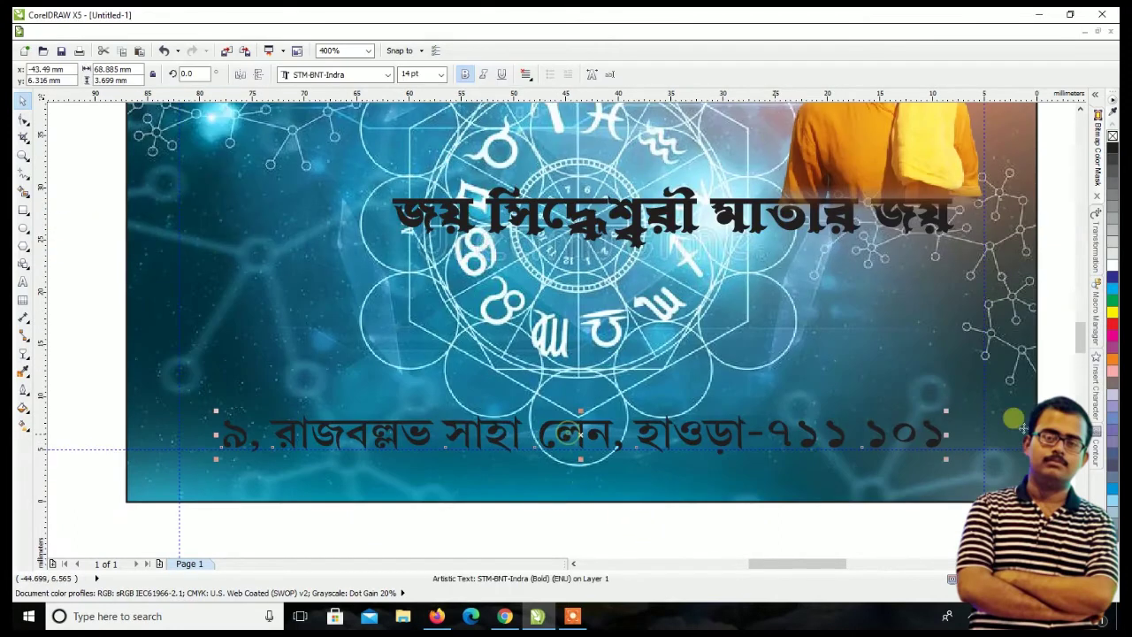
Make the address white with a 0.4 mm blue outside contour, and move the name text beside the card.
click(1112, 270)
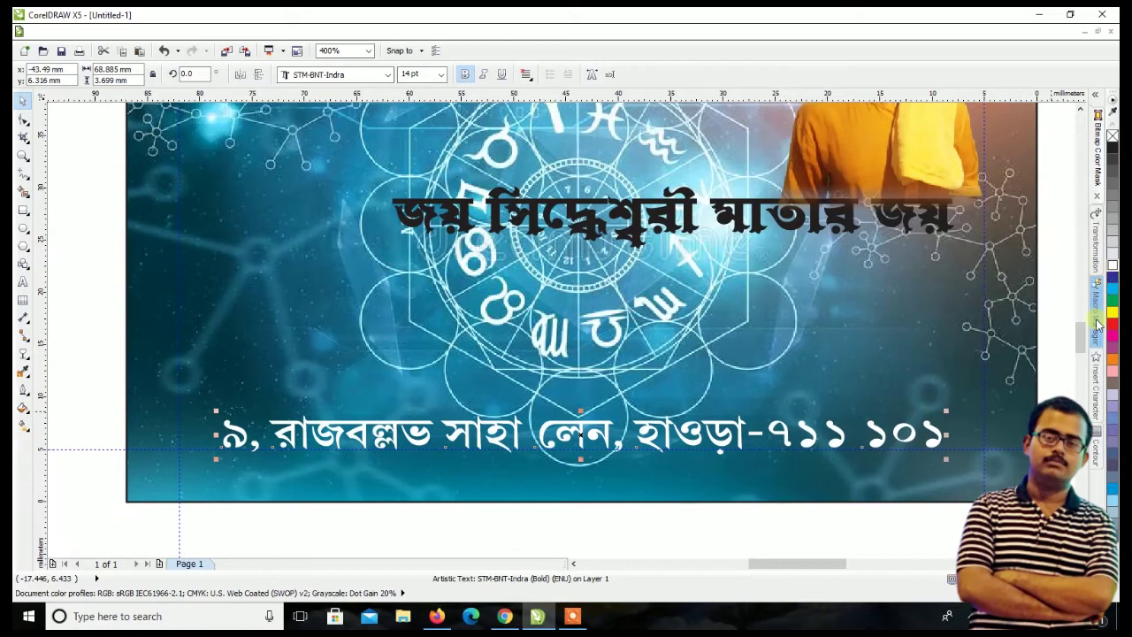
click(1096, 447)
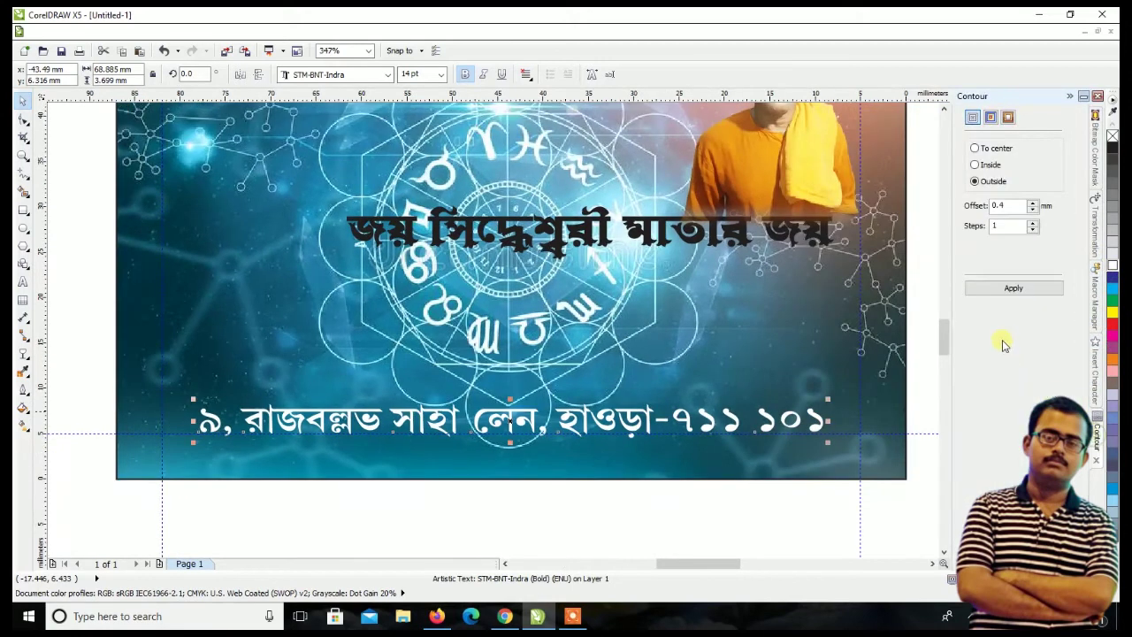
click(1013, 287)
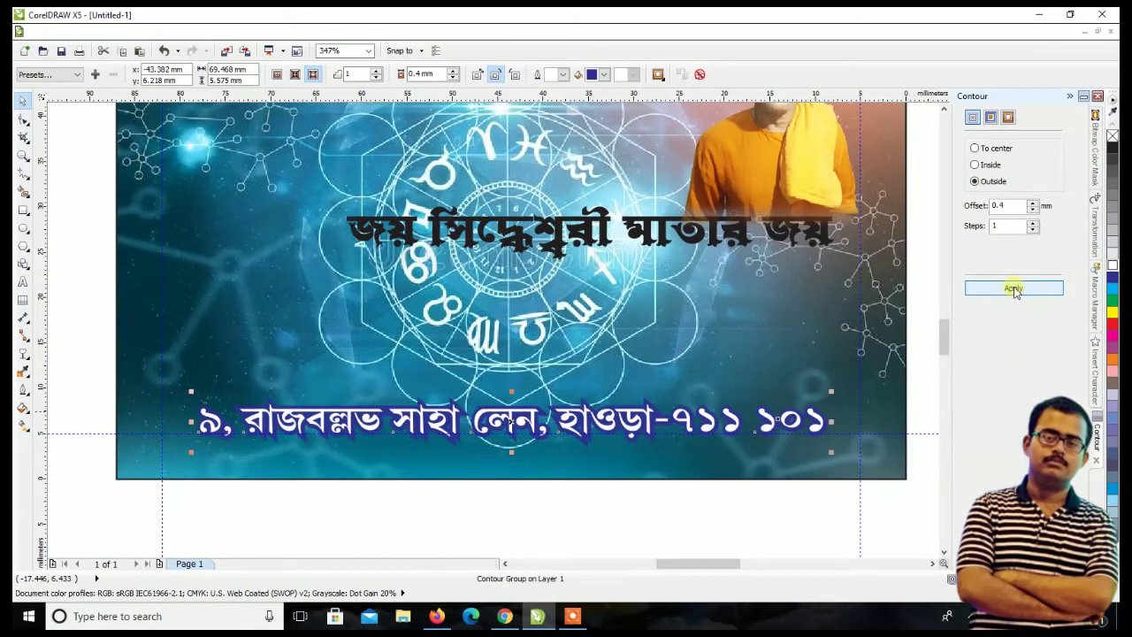
scroll(581, 393, down, 2)
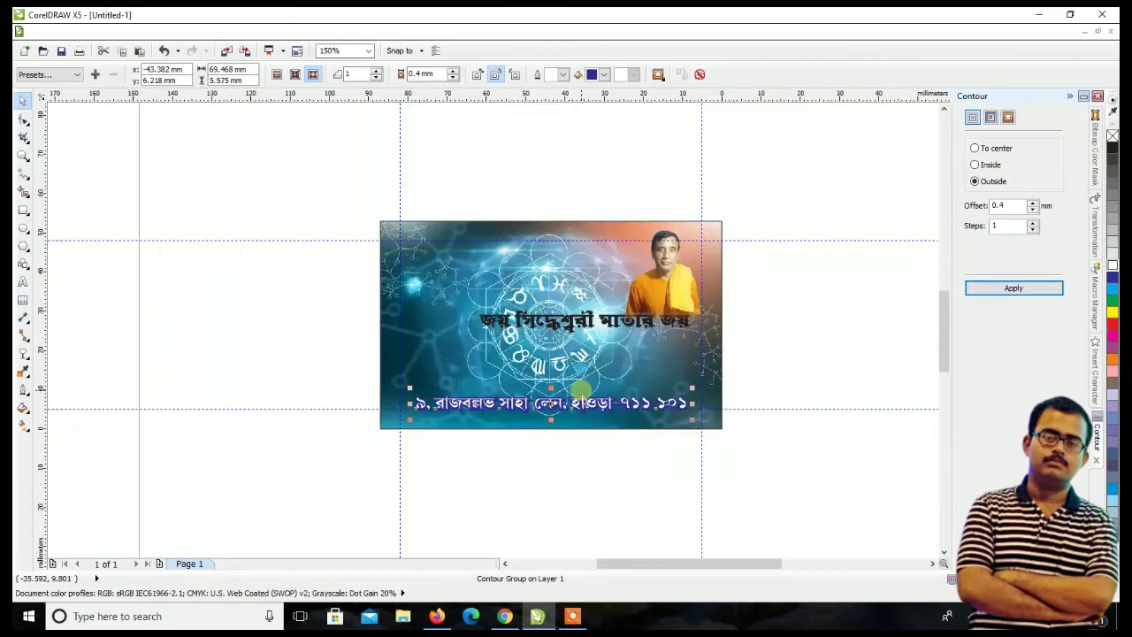
scroll(581, 393, down, 2)
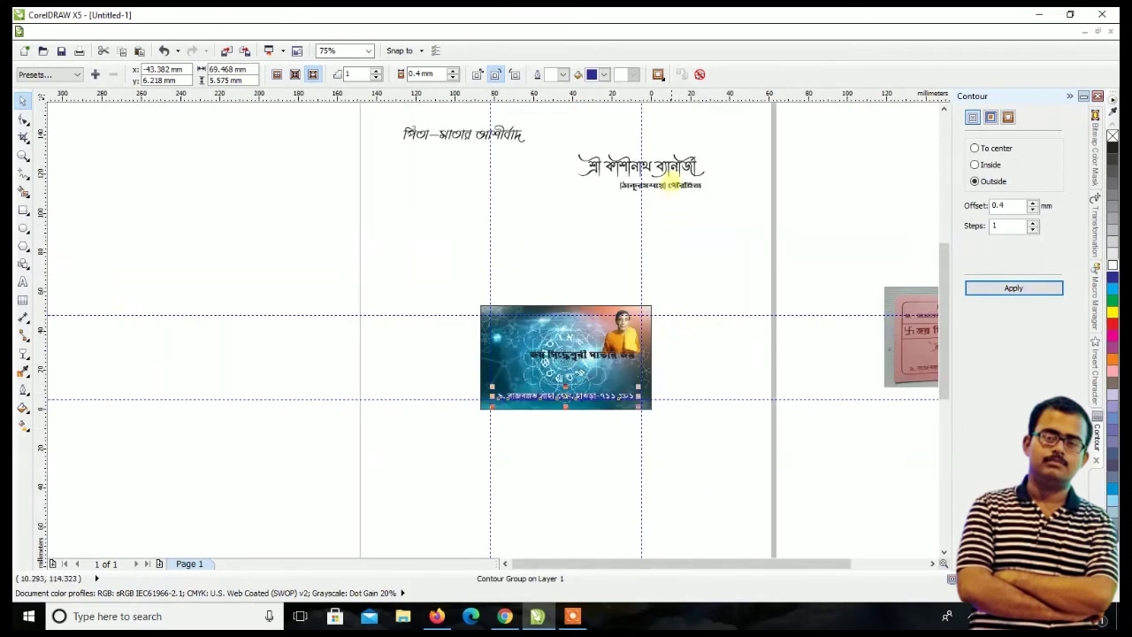
drag(677, 166, 748, 349)
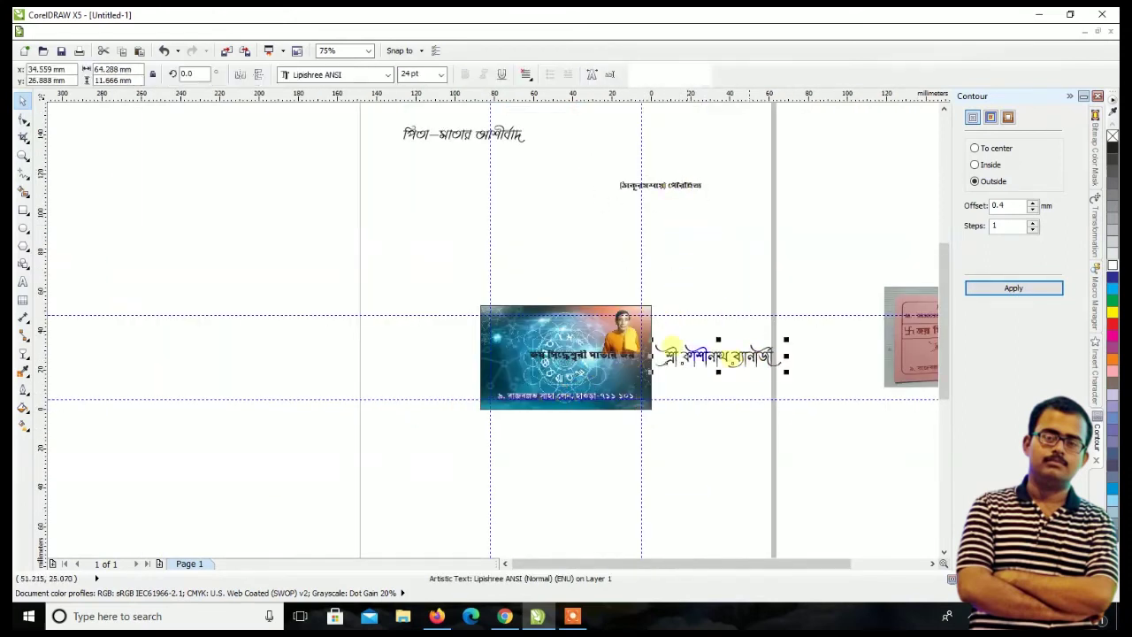
Move the heading left and up and set it in the Shokuntola ANSI font.
scroll(559, 337, up, 4)
click(609, 409)
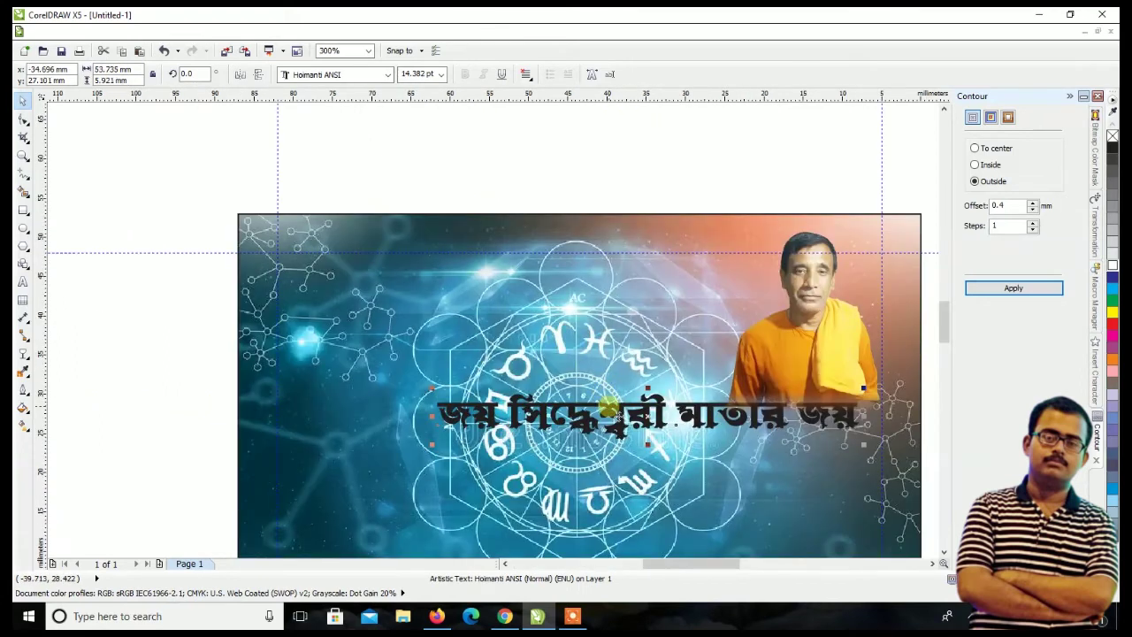
drag(619, 416, 519, 395)
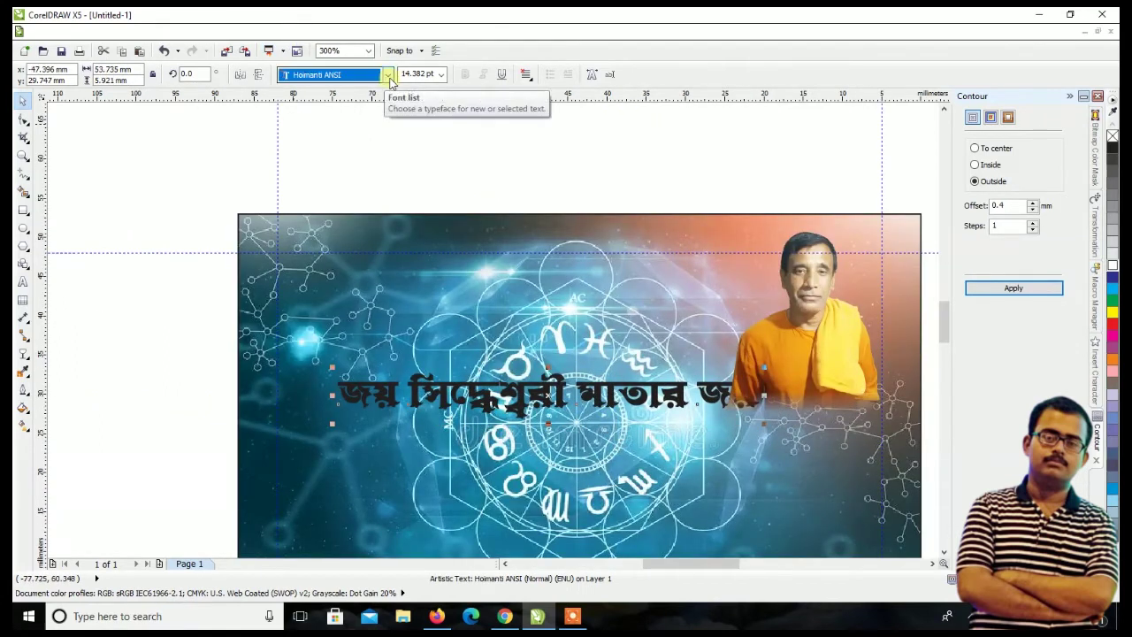
click(387, 75)
text(w)
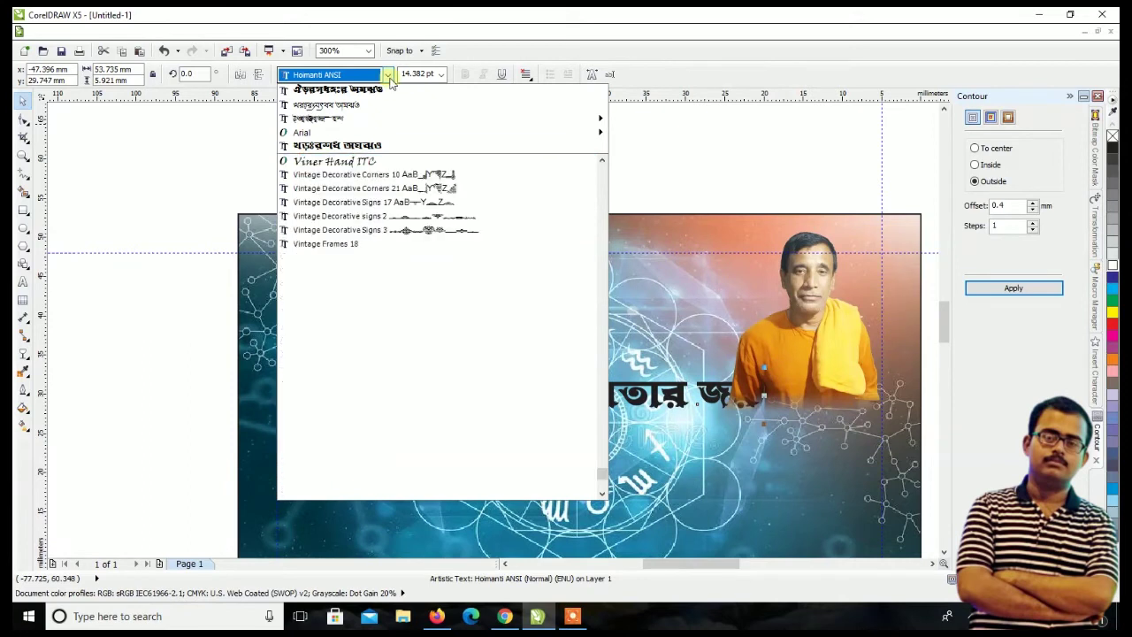
key(Return)
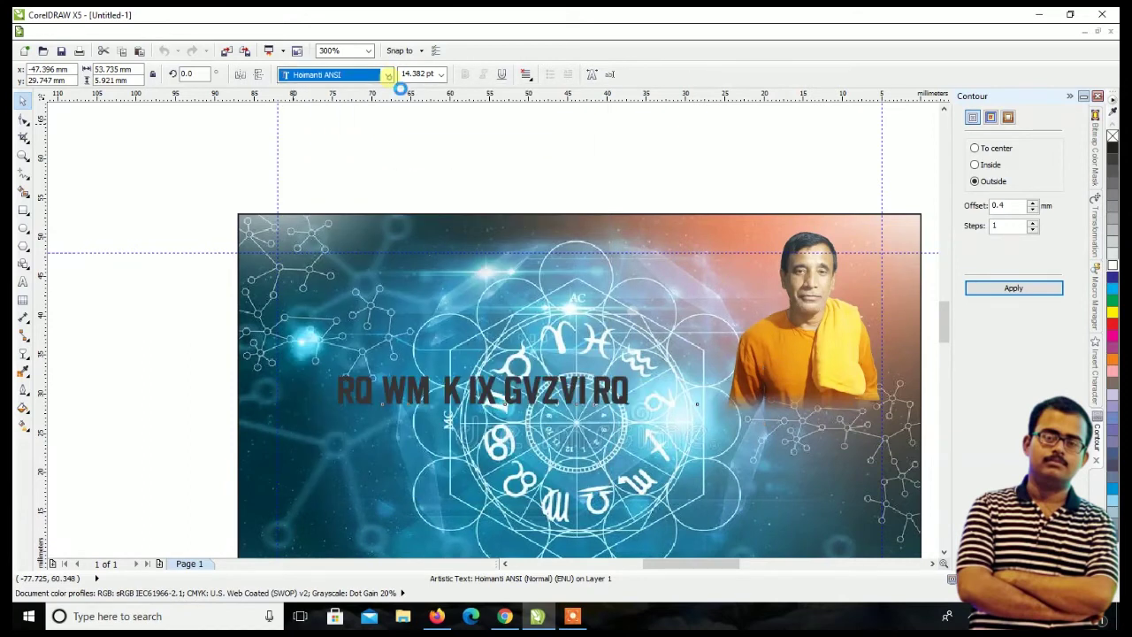
click(388, 76)
text(h)
key(Return)
click(387, 75)
text(si)
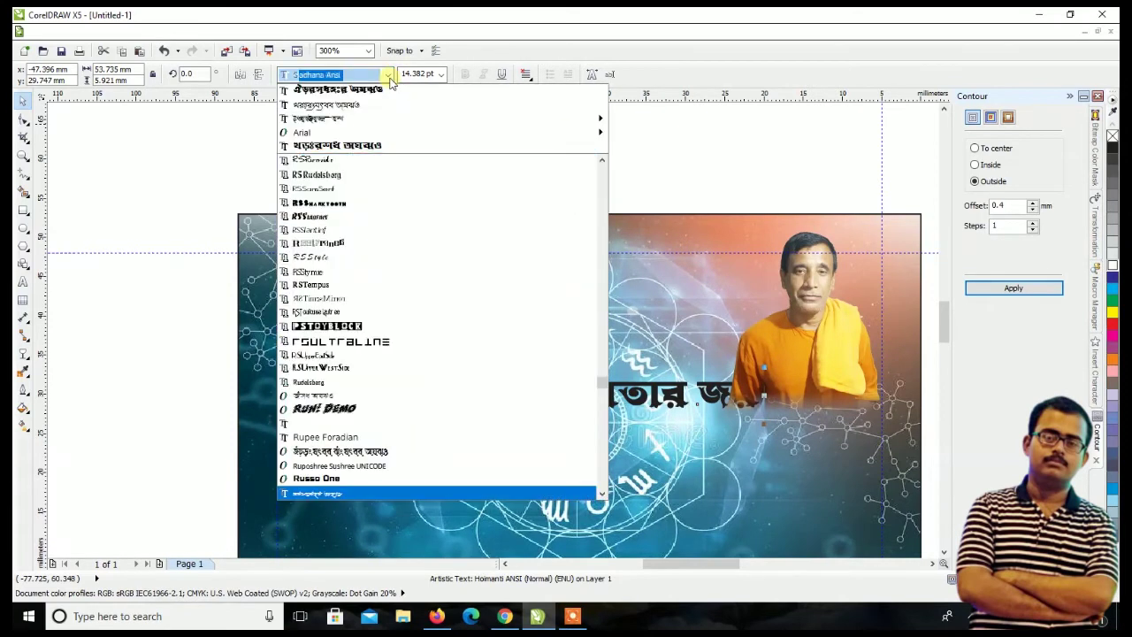
text(hokuntol)
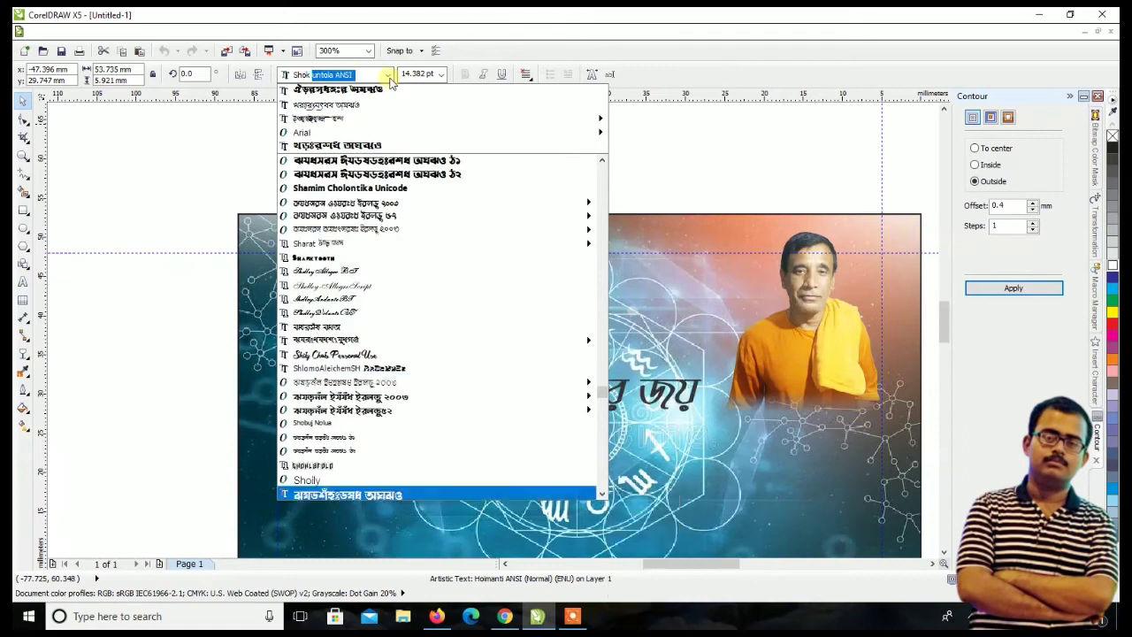
click(390, 78)
Enlarge the heading to about 23 pt and shift it left across the image.
scroll(530, 180, down, 1)
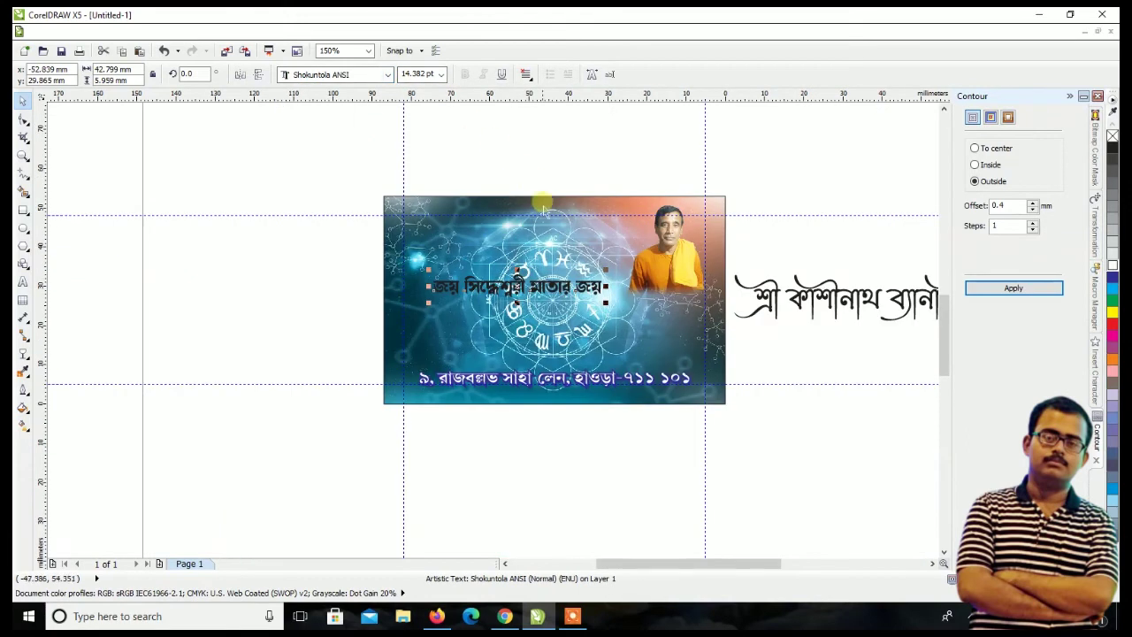
drag(607, 303, 712, 328)
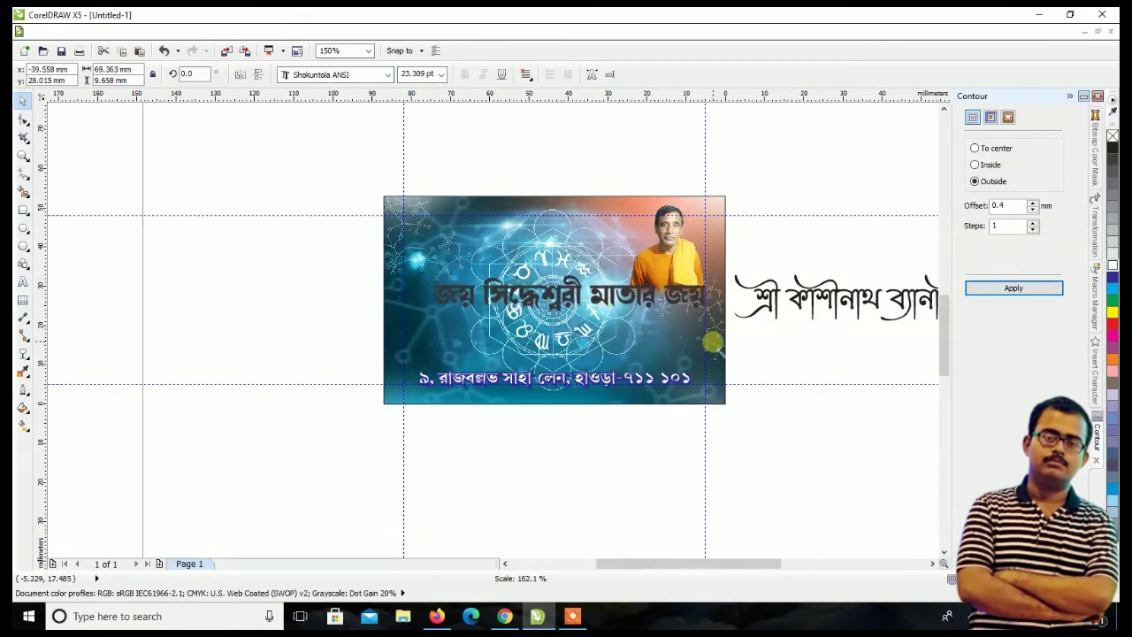
scroll(590, 272, up, 1)
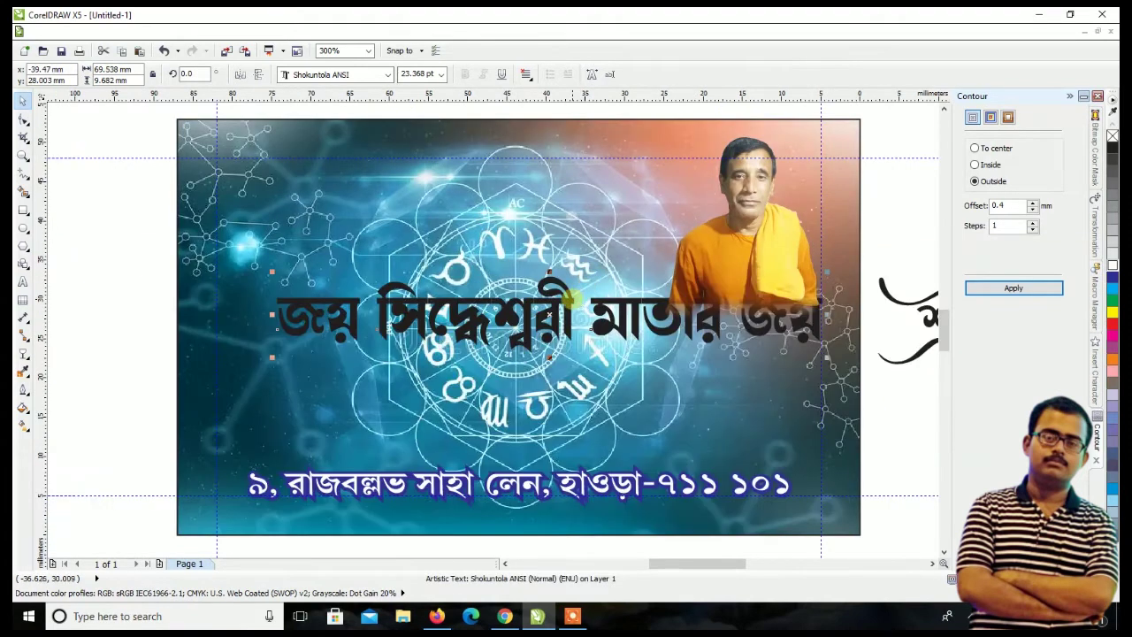
drag(571, 300, 541, 292)
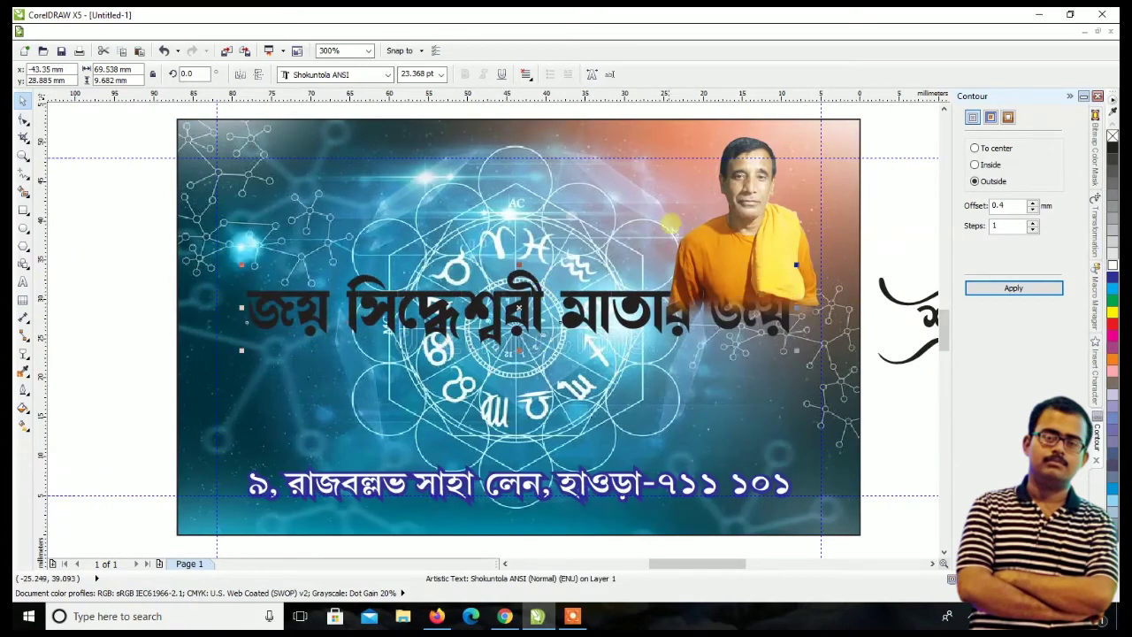
click(740, 210)
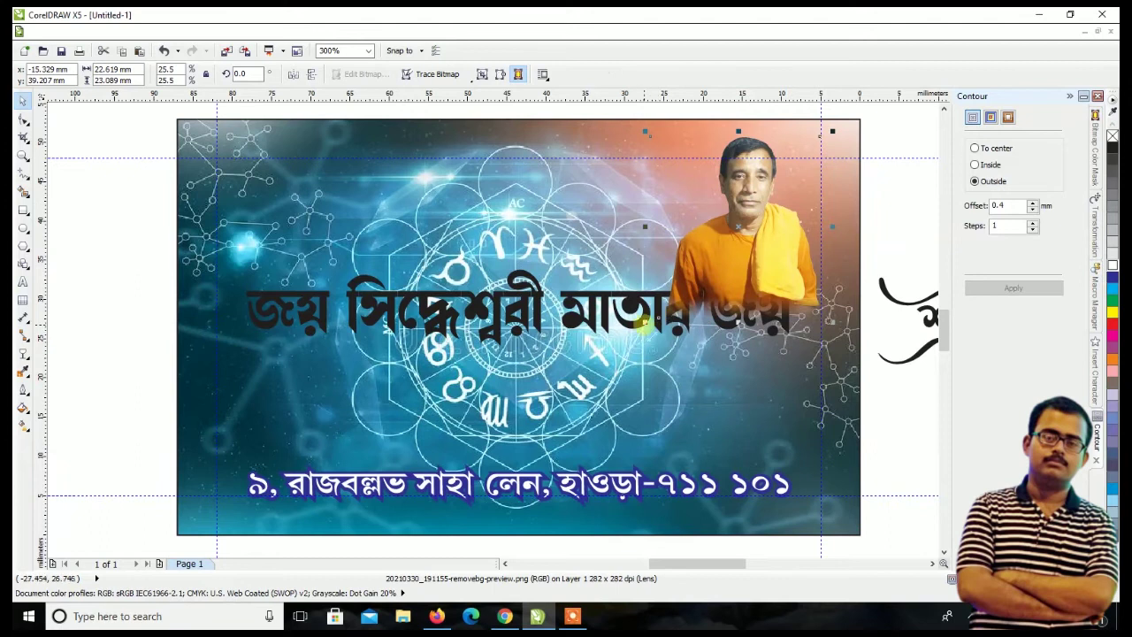
drag(644, 321, 669, 288)
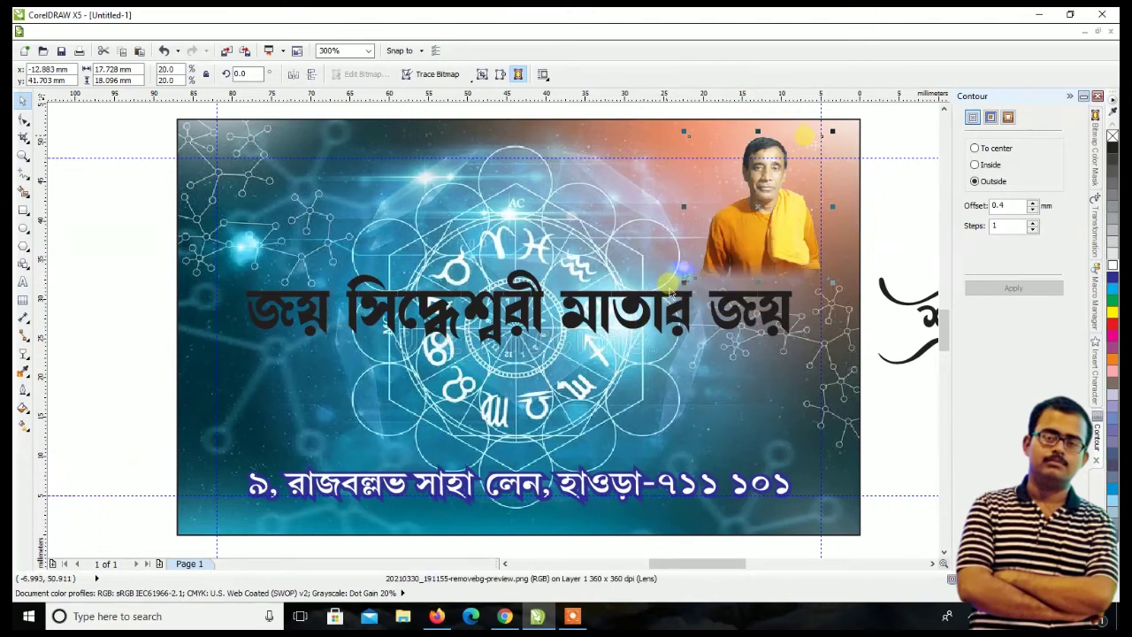
drag(832, 131, 805, 165)
scroll(795, 191, up, 1)
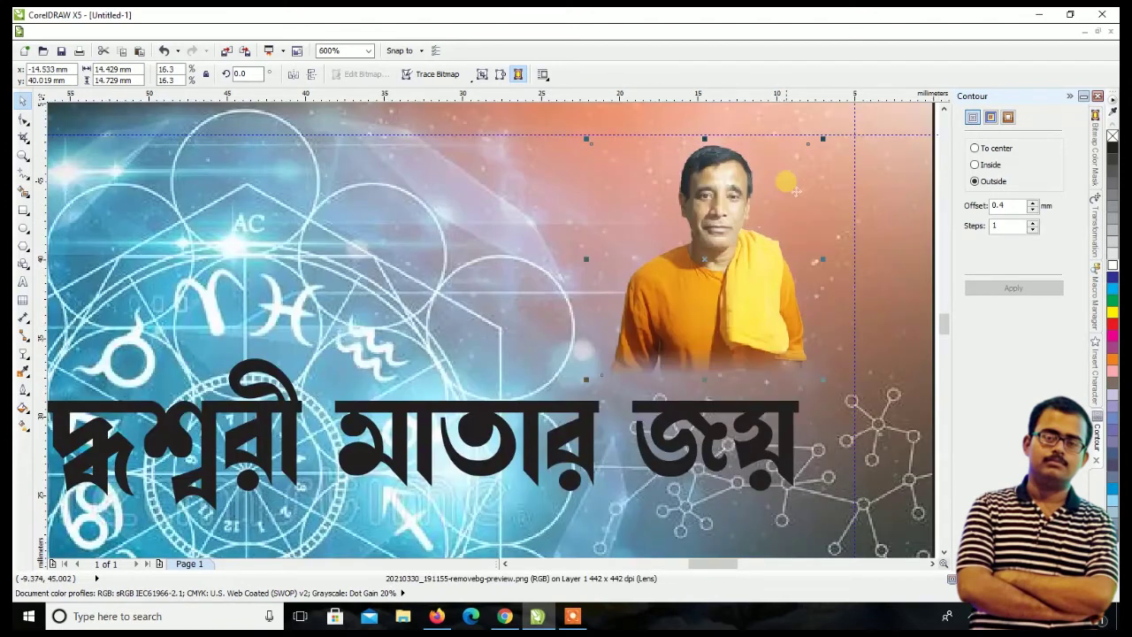
drag(752, 212, 796, 203)
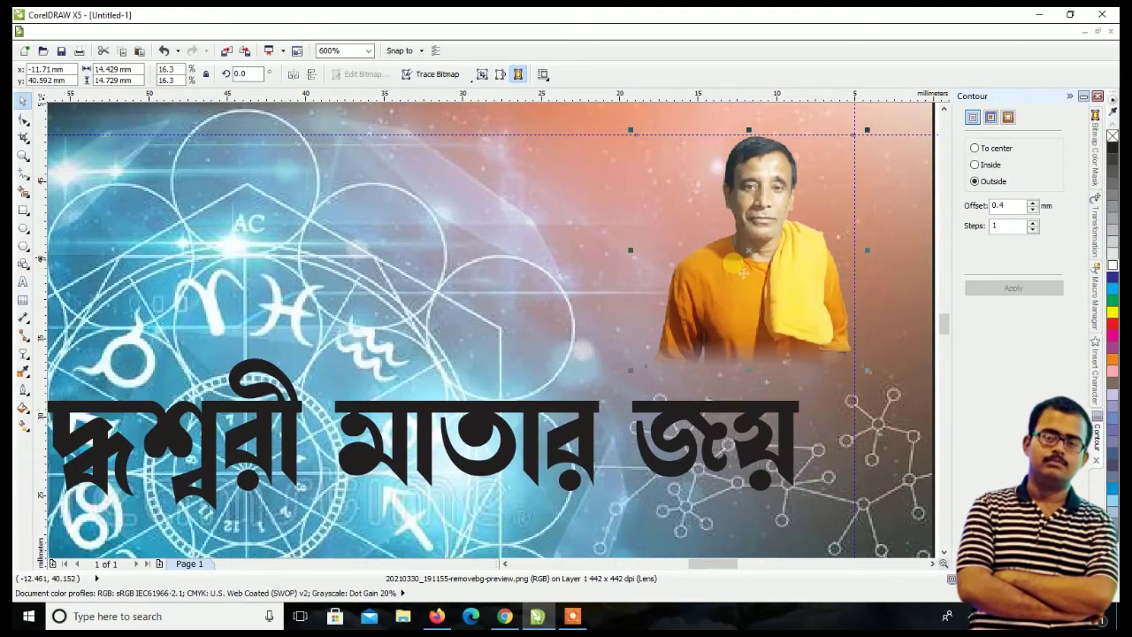
drag(632, 372, 588, 405)
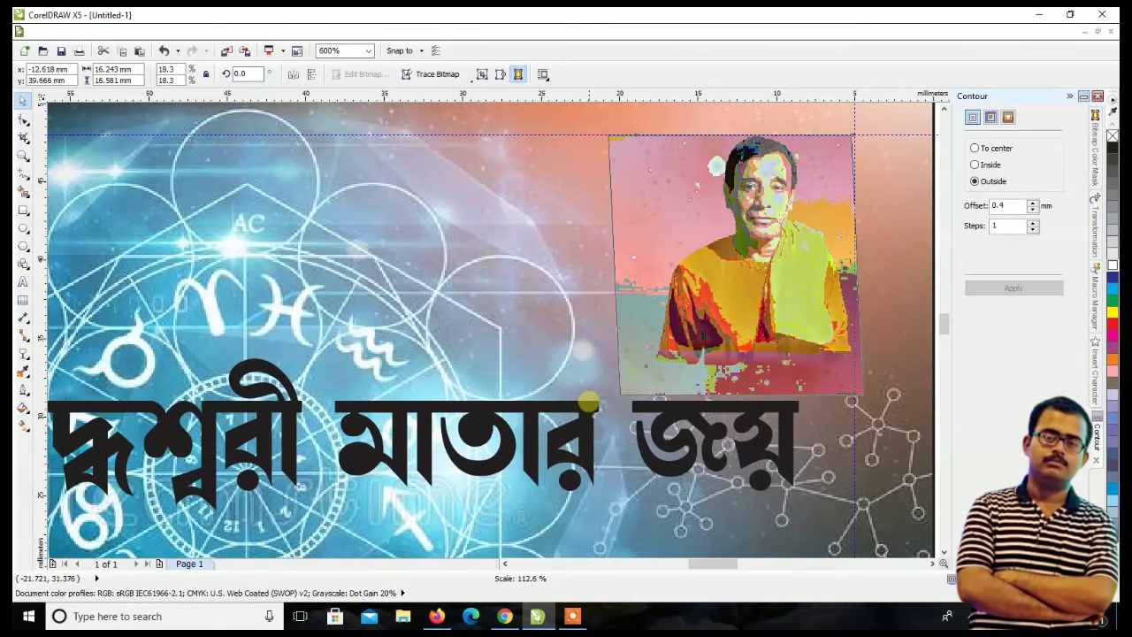
scroll(722, 283, down, 1)
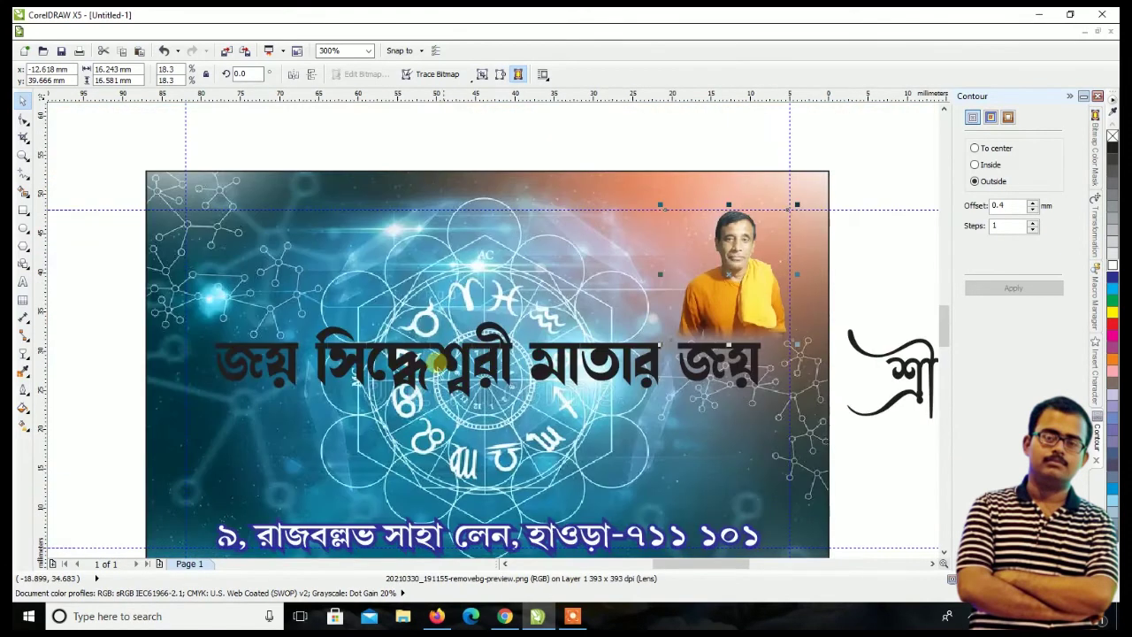
scroll(449, 354, up, 1)
click(451, 356)
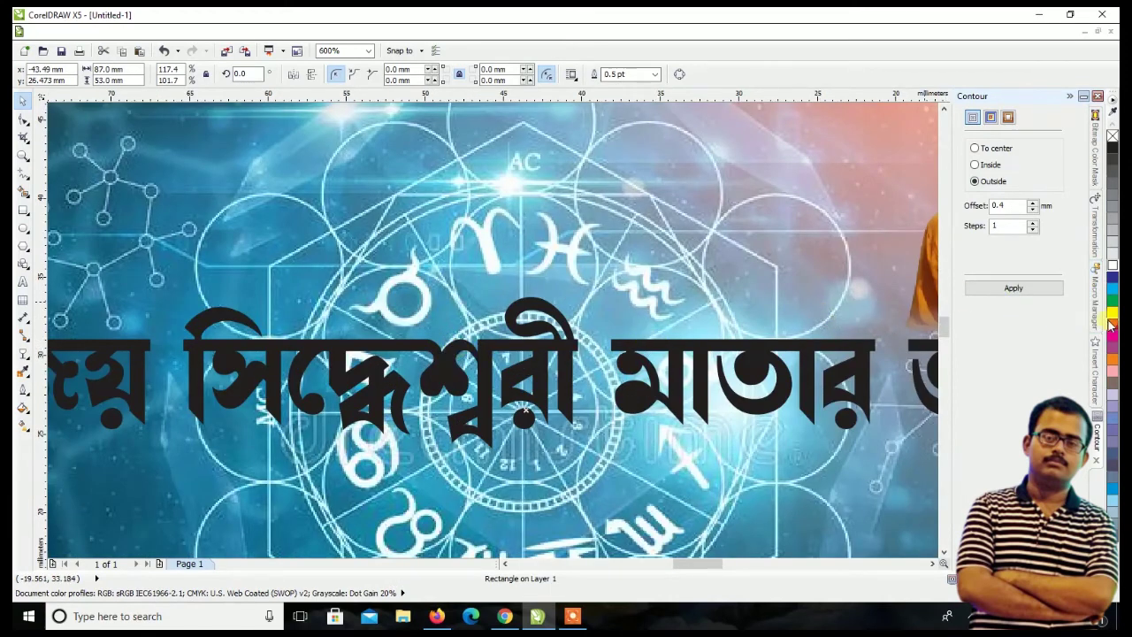
click(1112, 325)
key(ctrl+z)
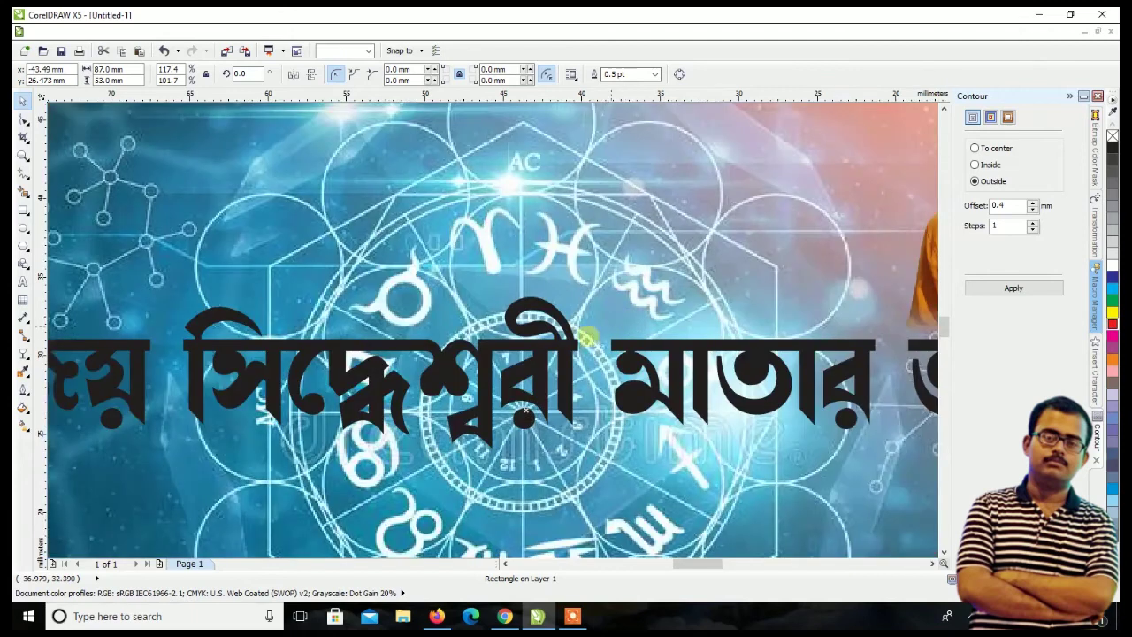
scroll(586, 334, down, 2)
click(800, 314)
scroll(570, 349, up, 2)
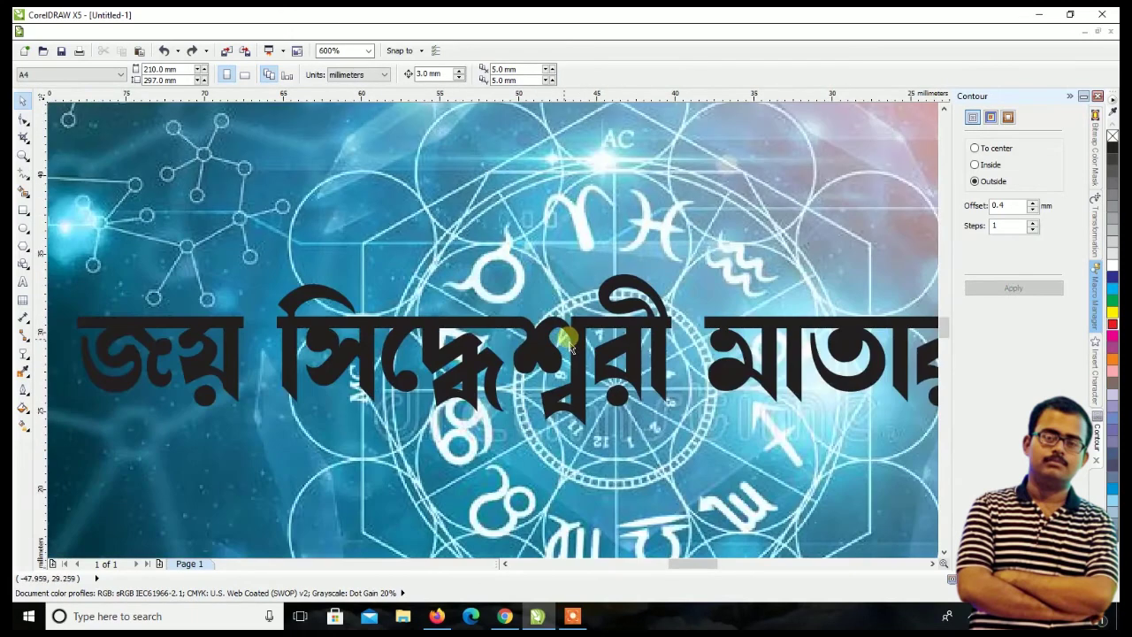
click(575, 341)
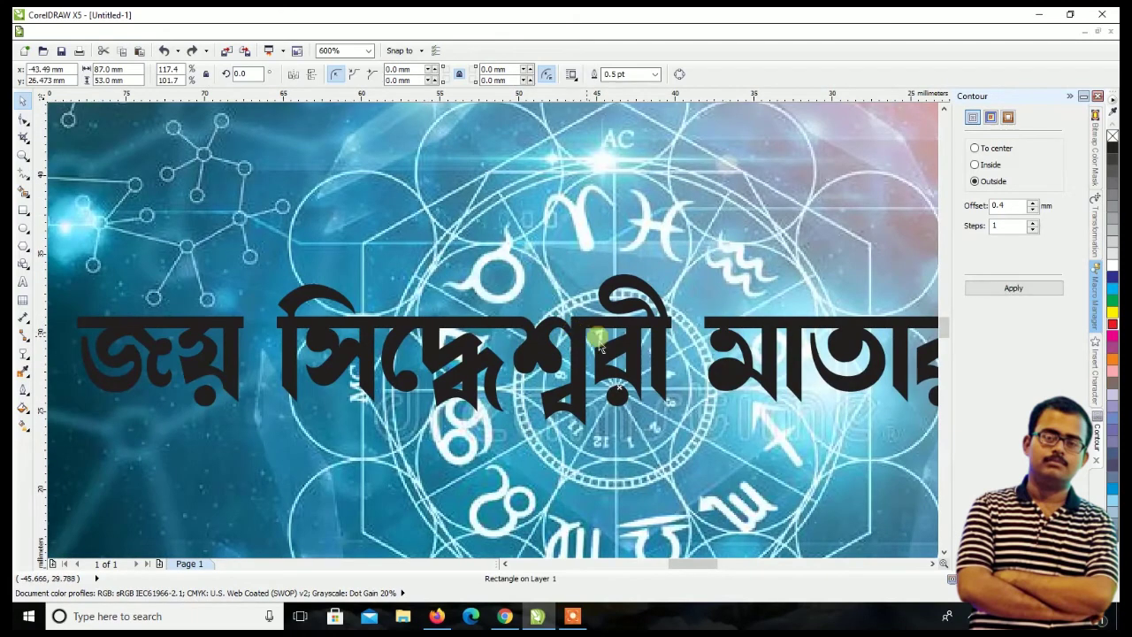
click(1111, 325)
key(ctrl+z)
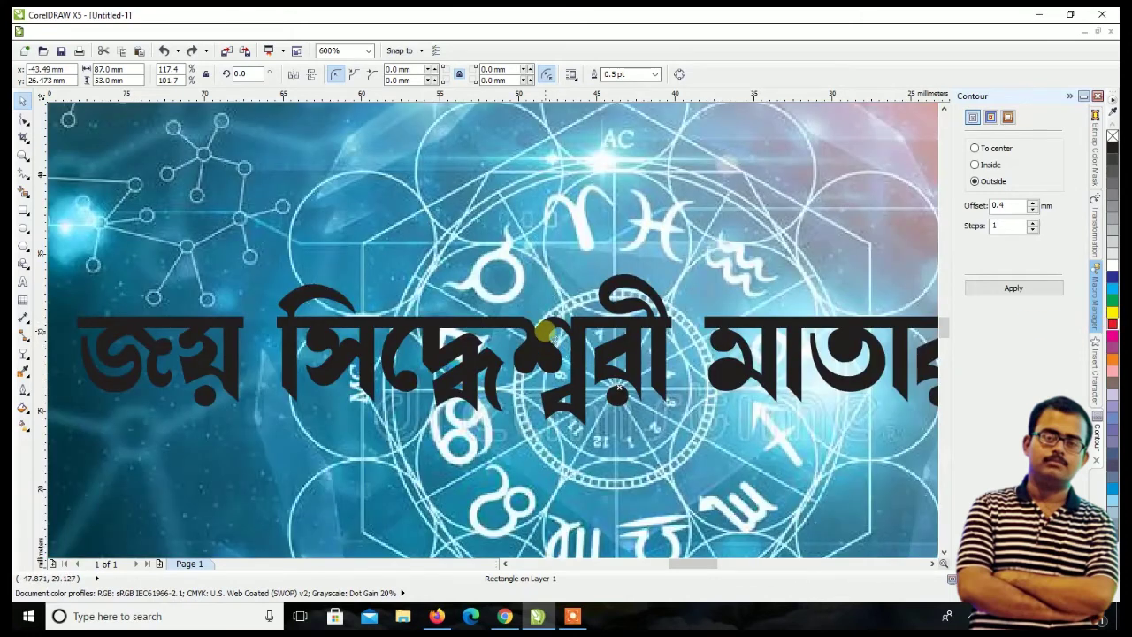
scroll(548, 340, down, 1)
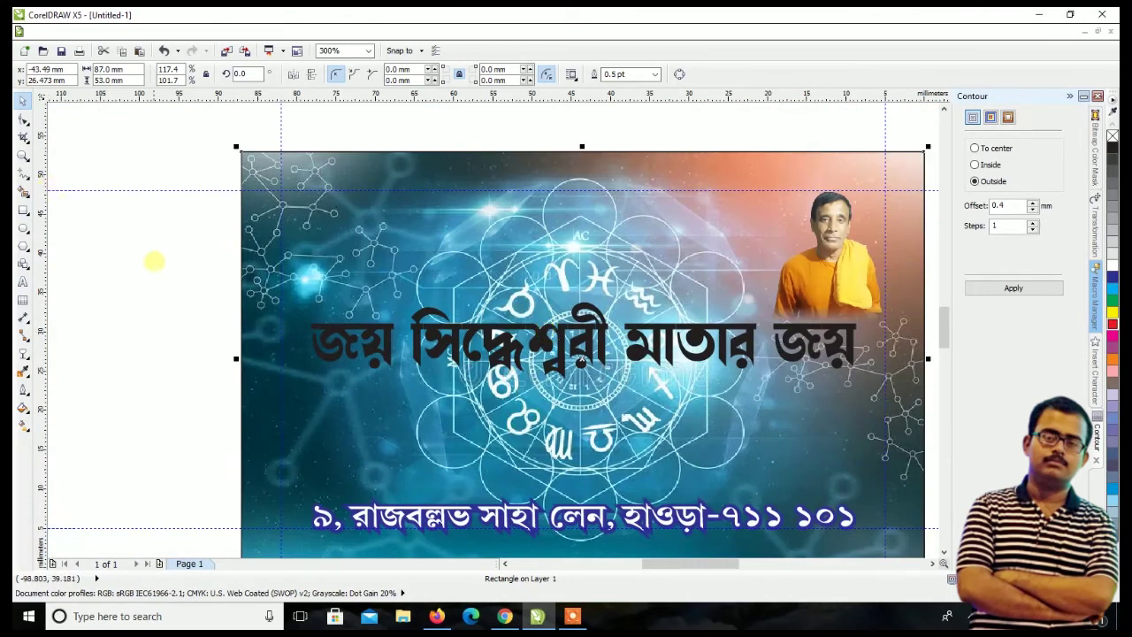
click(154, 261)
click(386, 336)
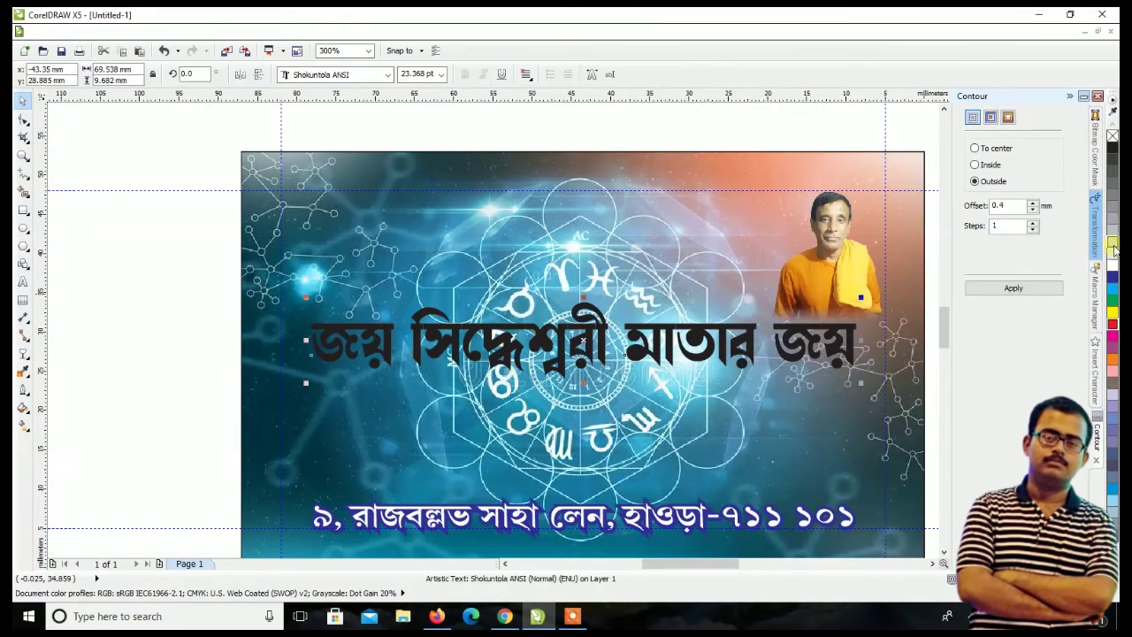
Fill the heading red and give it a white outside contour.
click(1114, 329)
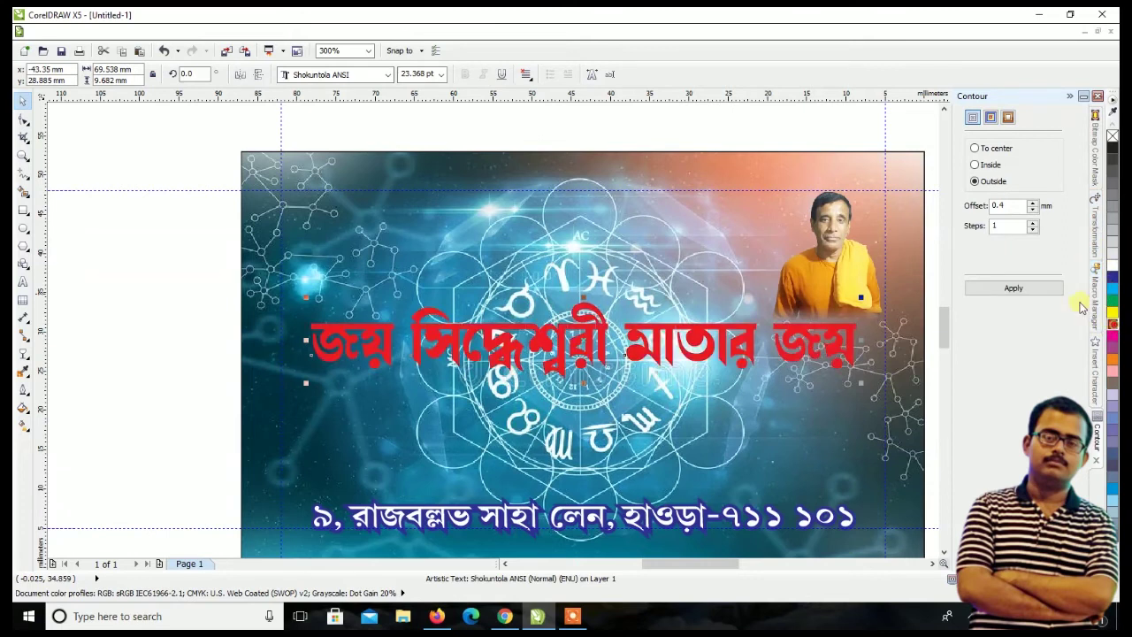
click(1052, 289)
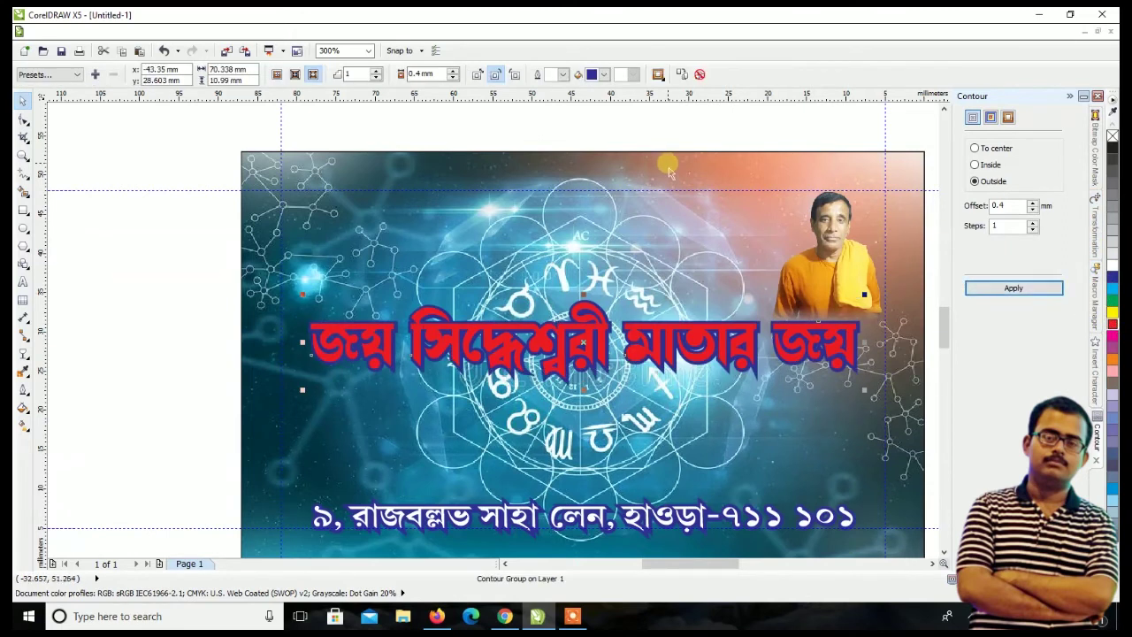
click(606, 75)
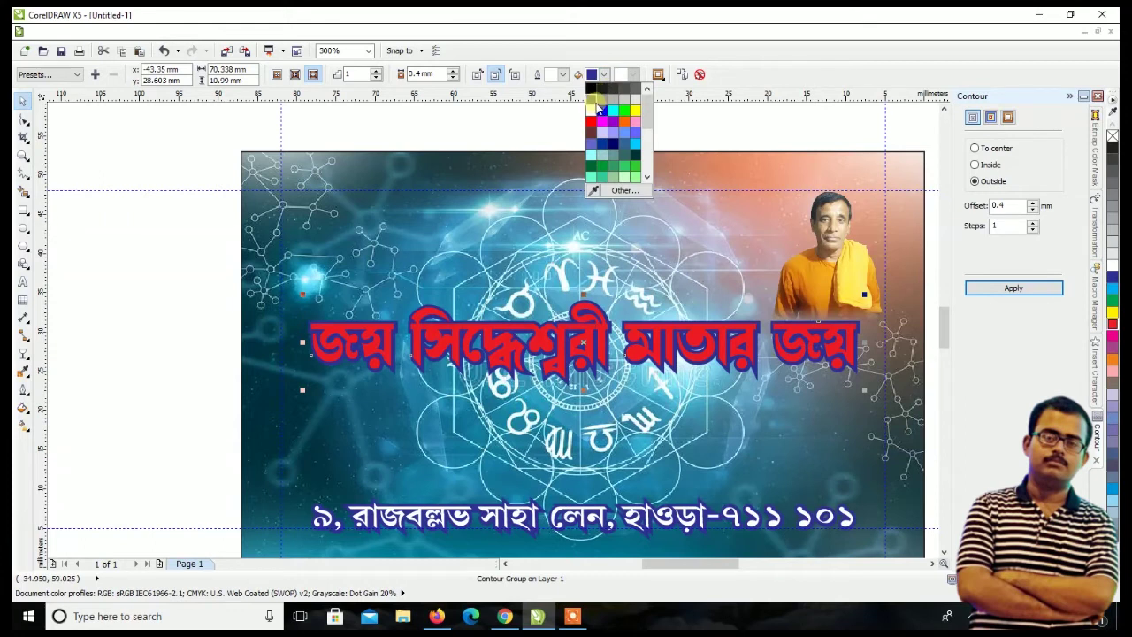
click(592, 109)
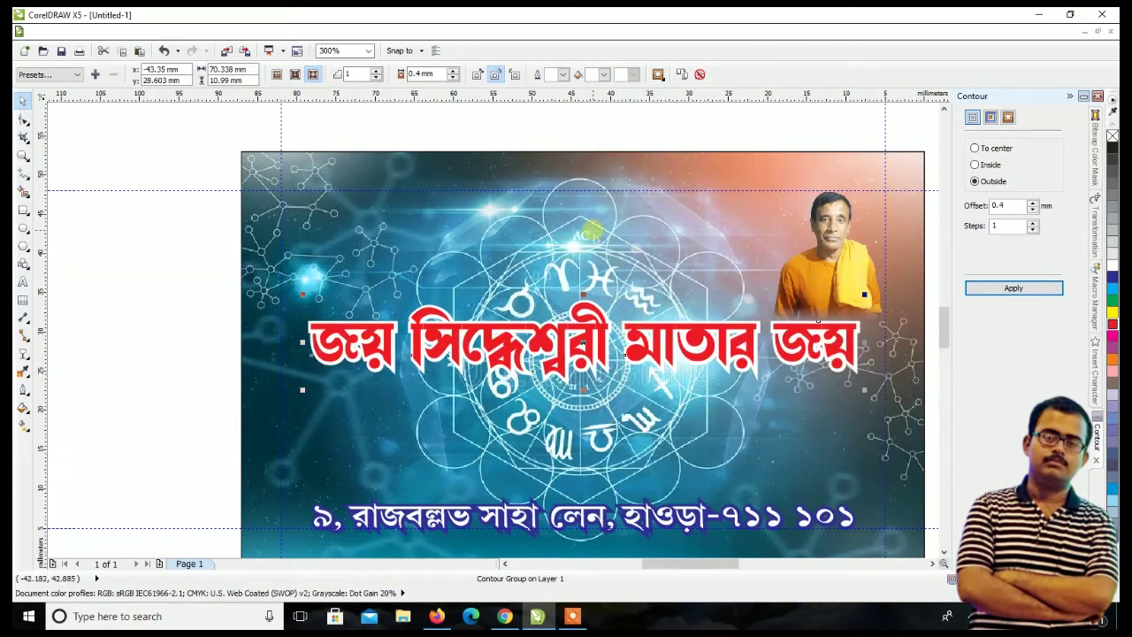
Set the heading contour's outline colour to custom red C1 M100 Y100 K0 (#EB3337).
click(562, 76)
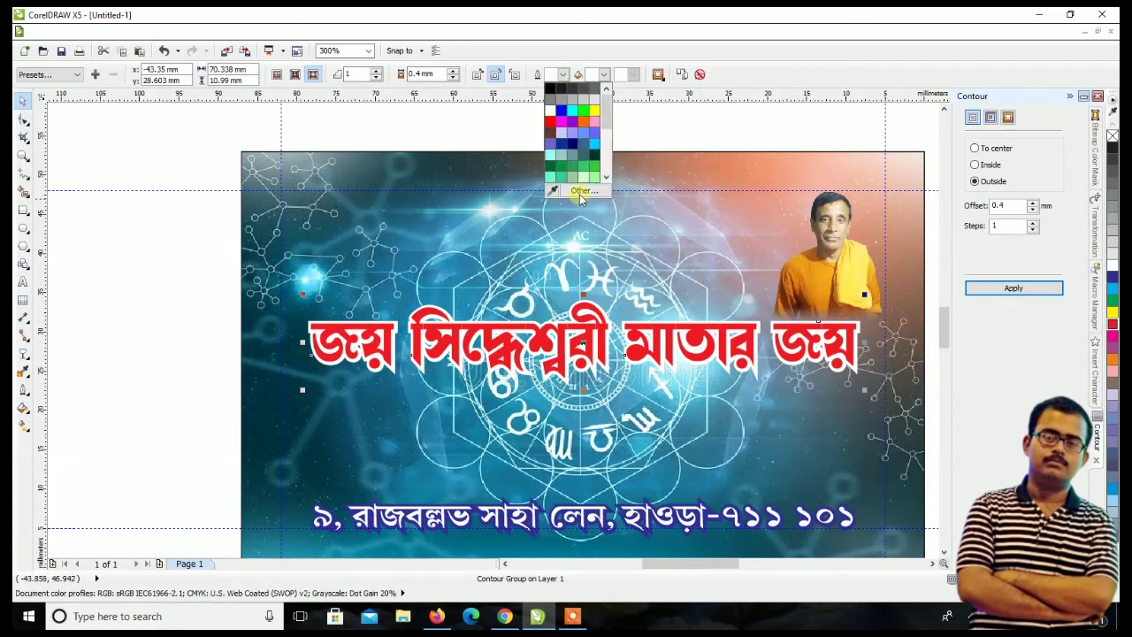
click(578, 190)
click(646, 287)
click(647, 287)
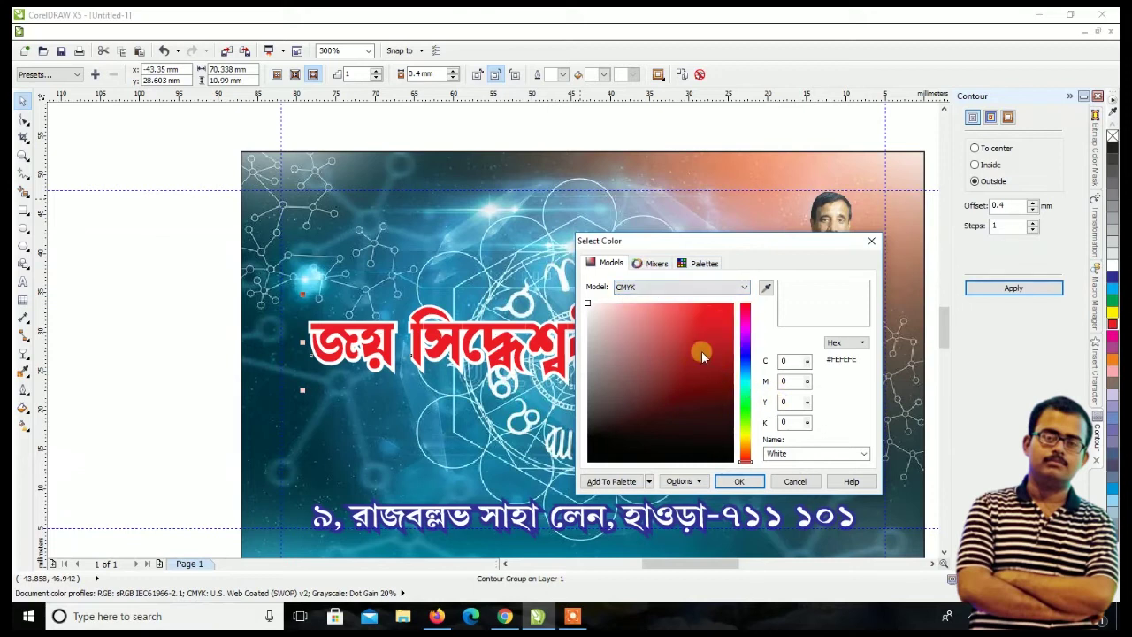
drag(708, 327, 716, 313)
click(692, 264)
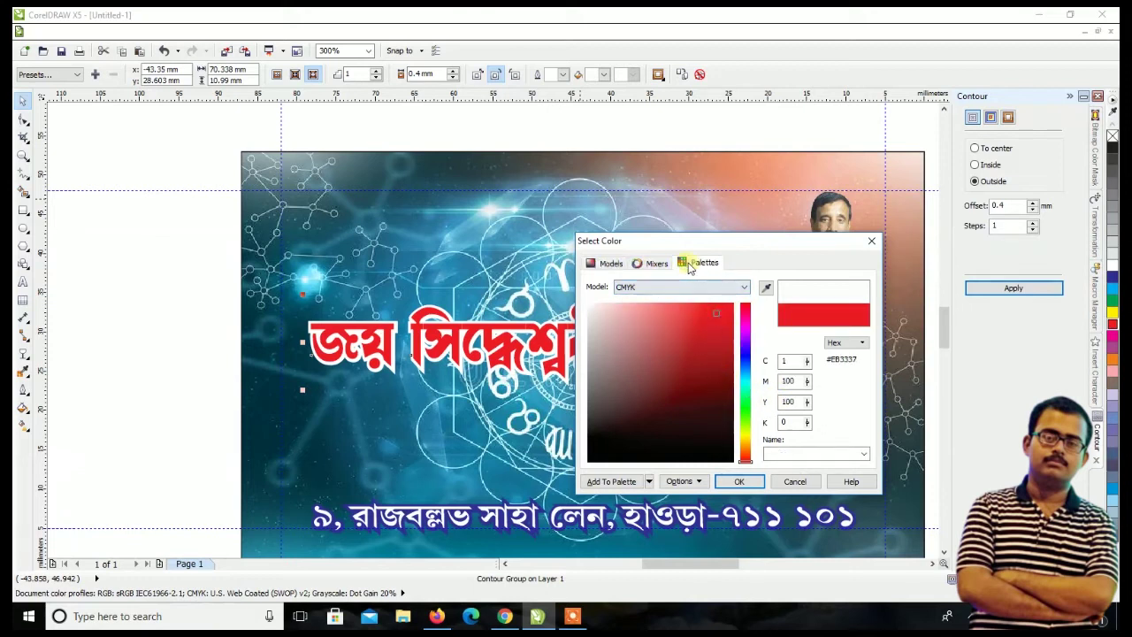
click(658, 265)
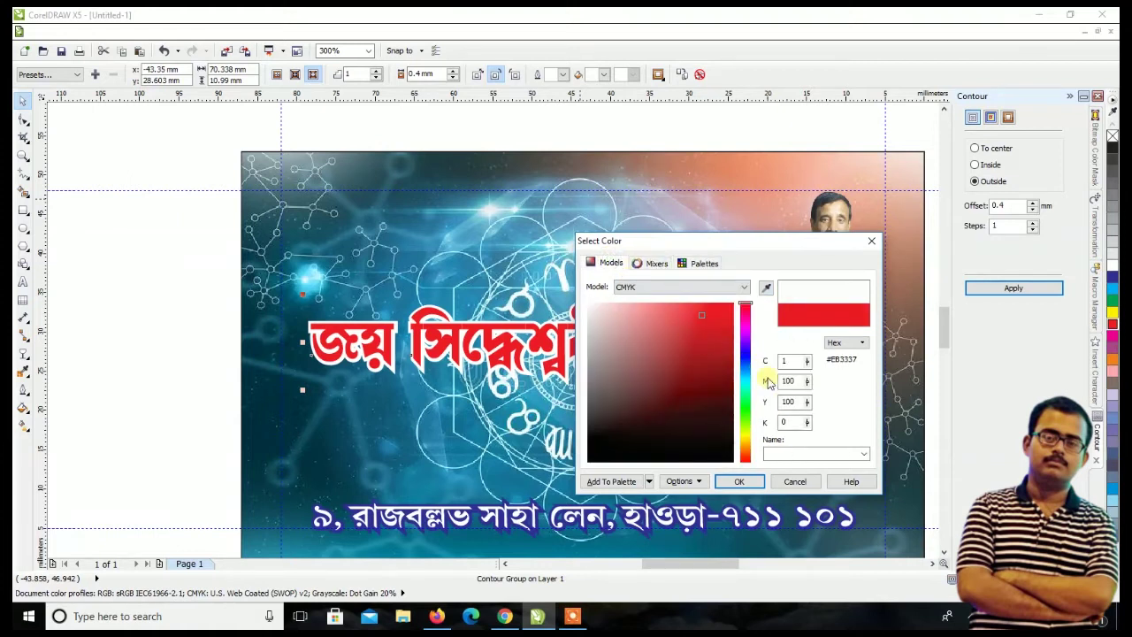
click(739, 481)
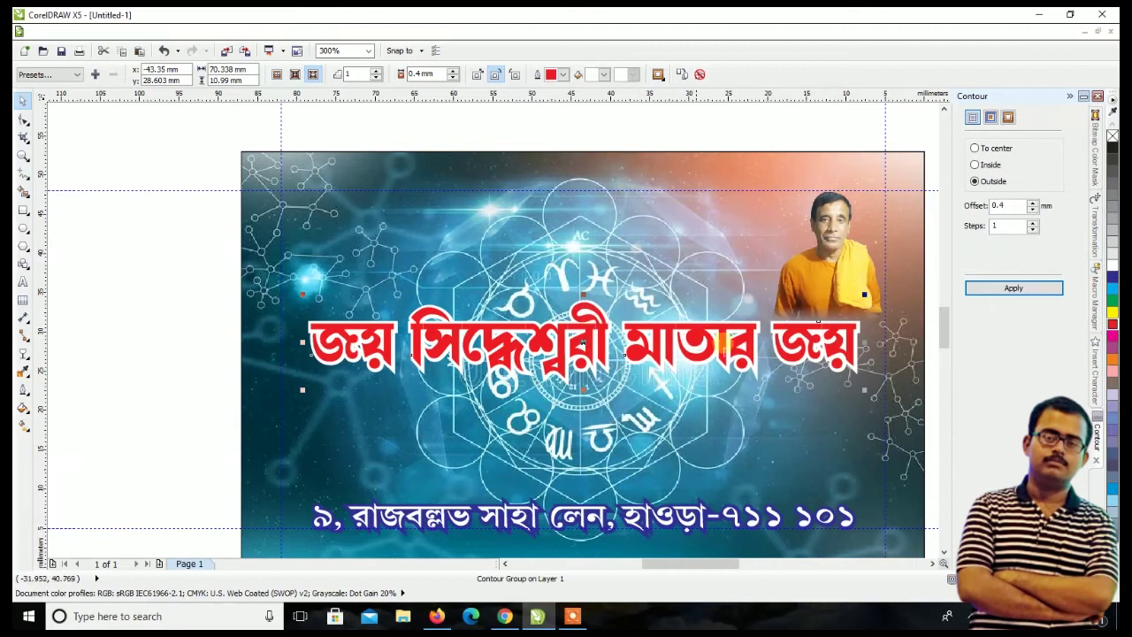
Give the contoured heading a 1.5 pt outline in Outline Pen.
key(F12)
click(488, 233)
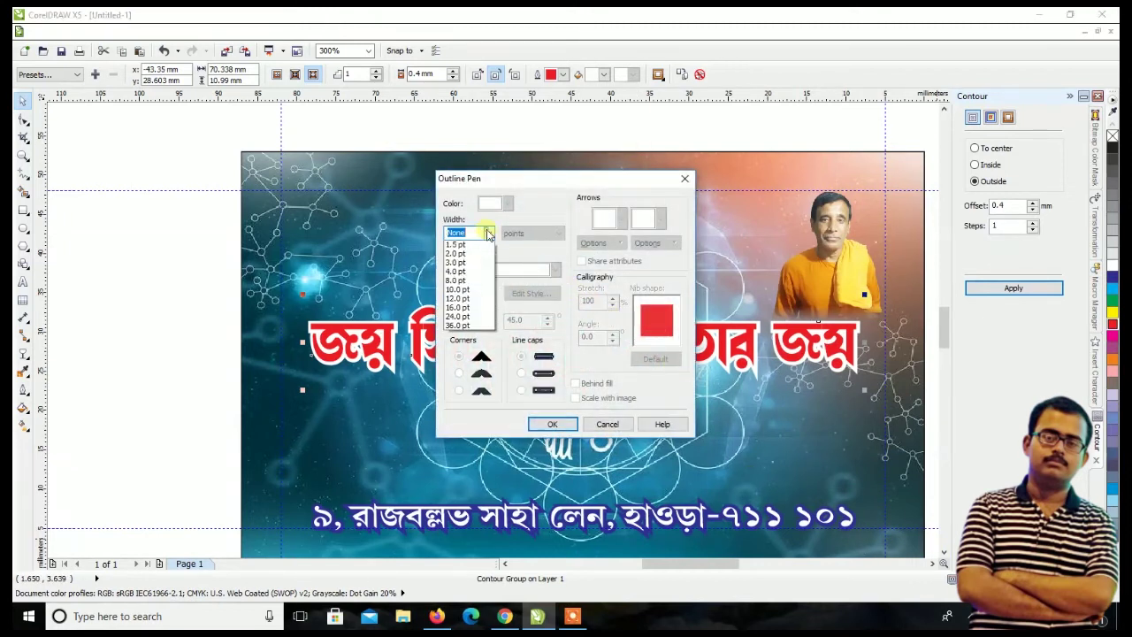
click(473, 292)
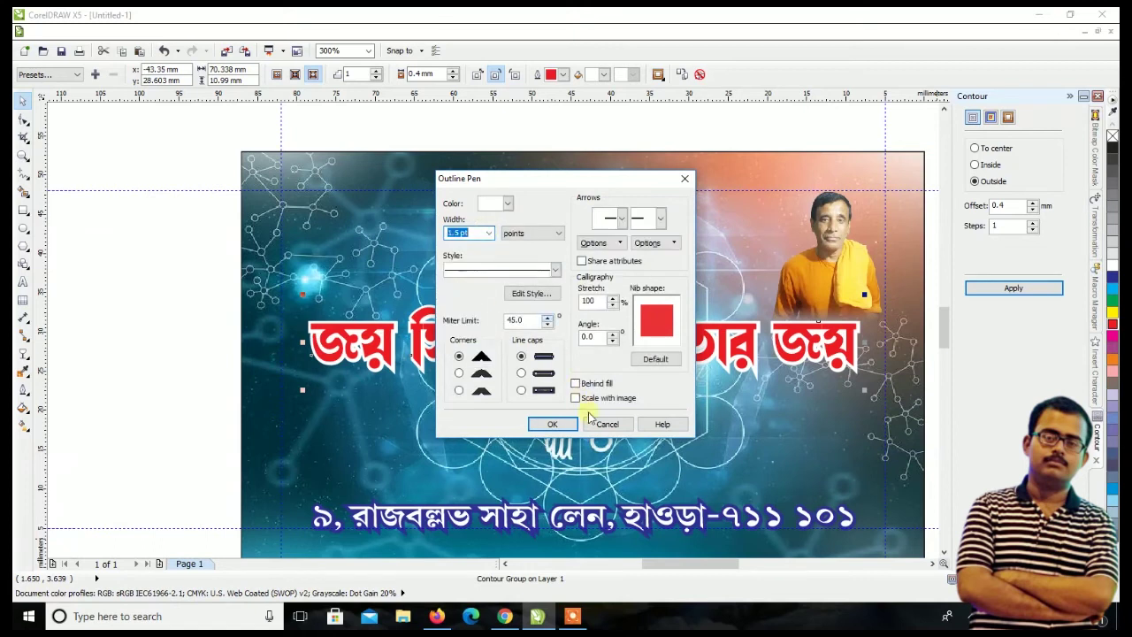
click(553, 424)
scroll(489, 328, up, 2)
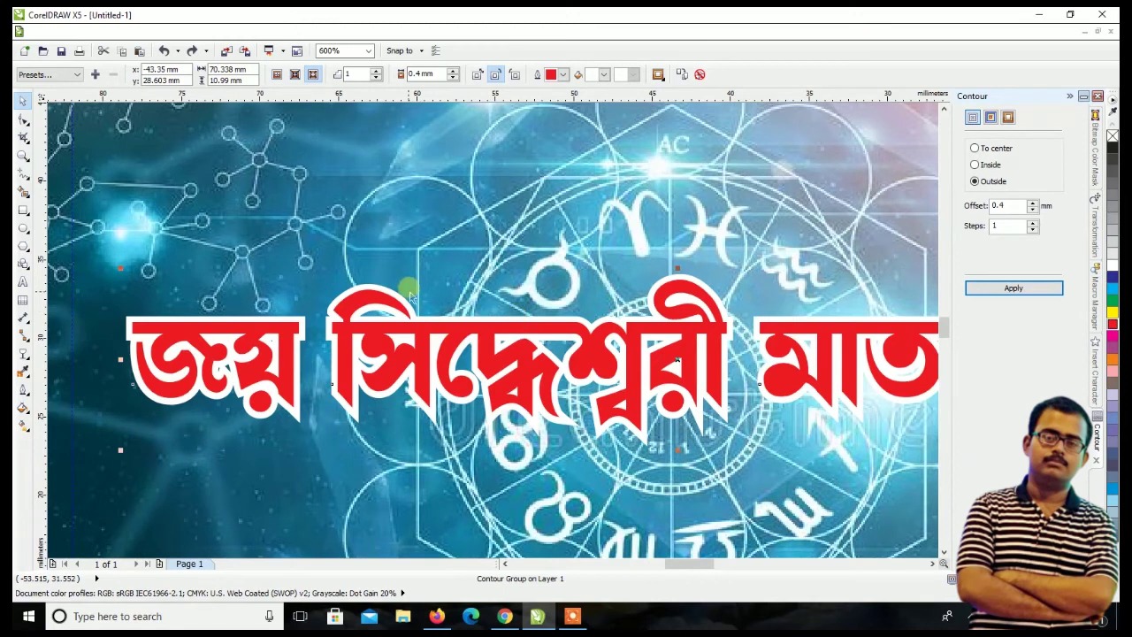
scroll(412, 285, up, 3)
scroll(341, 317, up, 3)
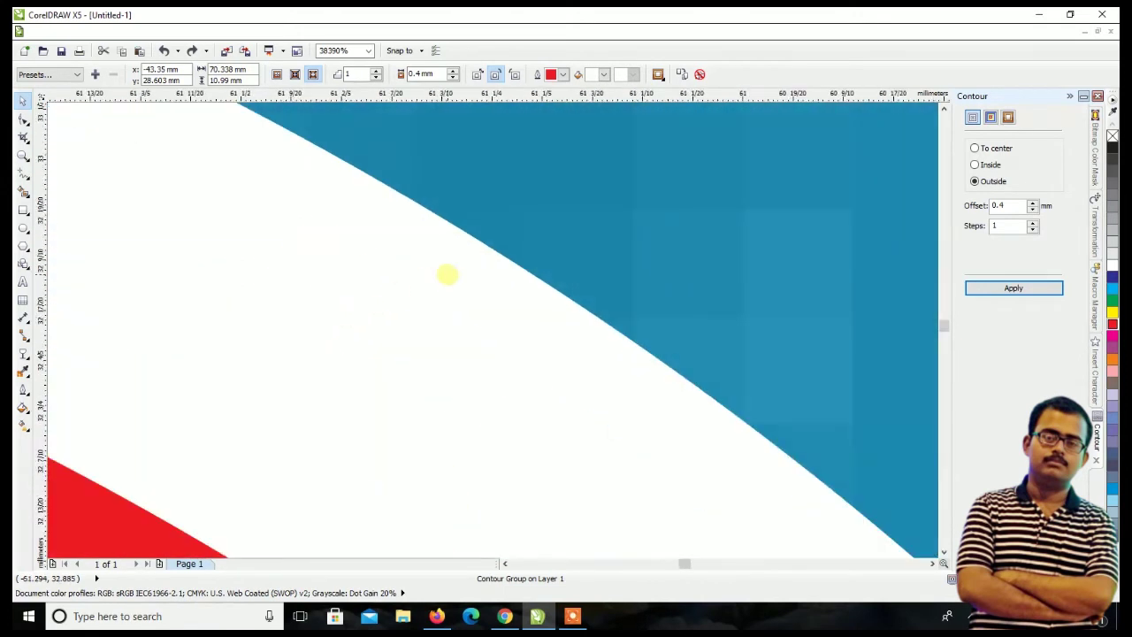
Reduce the heading's outline width to 1.0 pt and zoom back out.
key(F12)
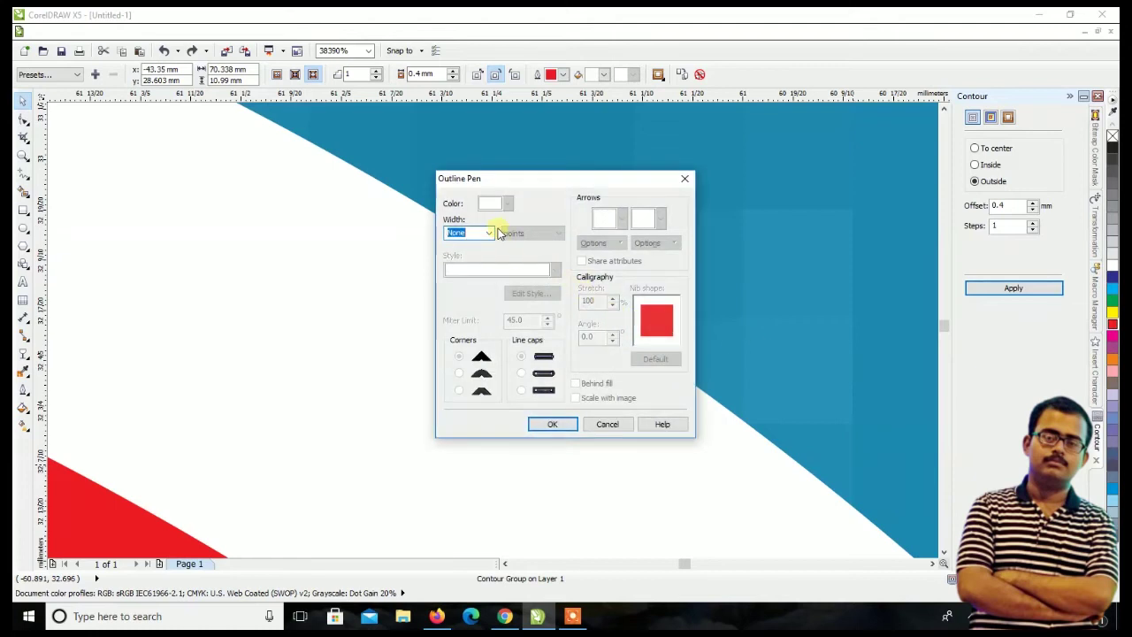
click(495, 232)
click(461, 279)
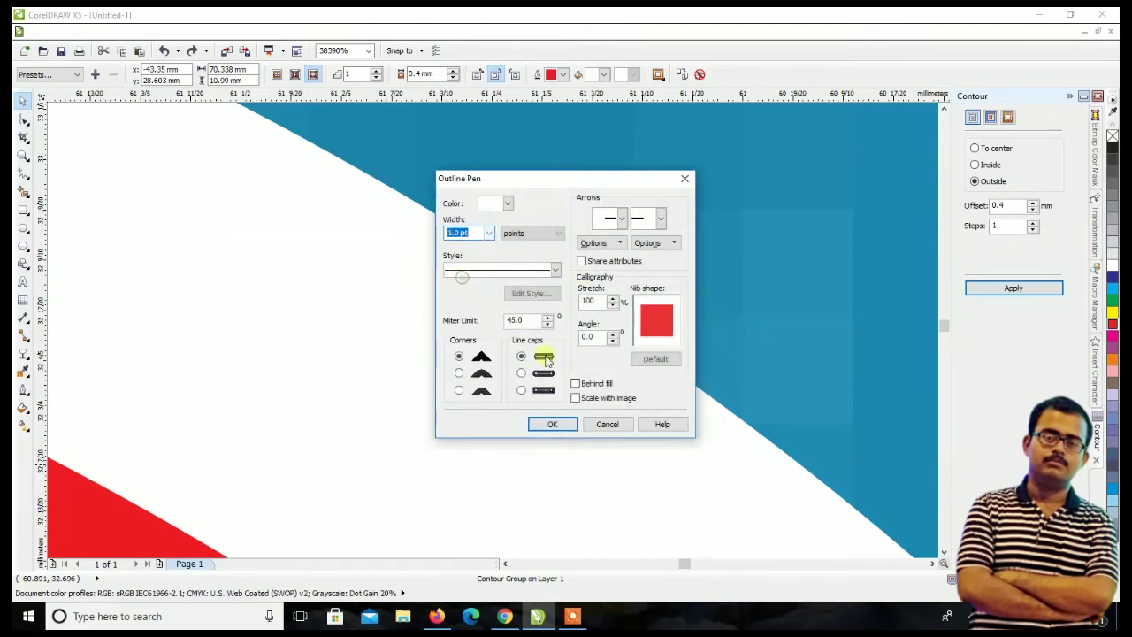
click(552, 423)
scroll(552, 338, down, 5)
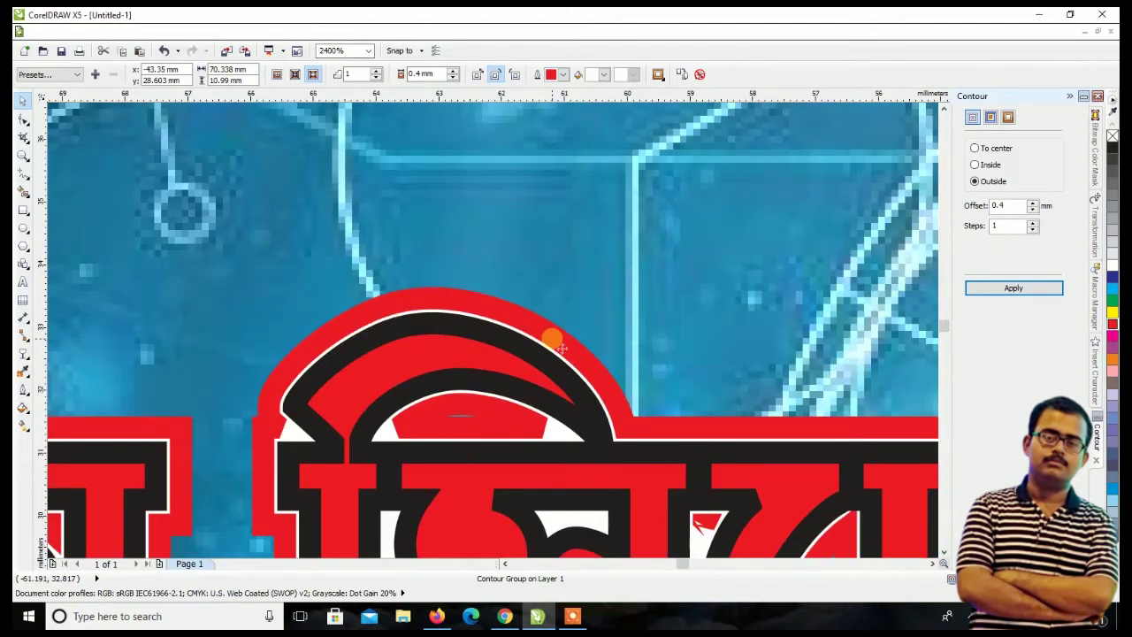
scroll(560, 348, down, 1)
scroll(559, 347, down, 2)
scroll(560, 347, down, 1)
scroll(560, 348, down, 1)
scroll(619, 345, up, 2)
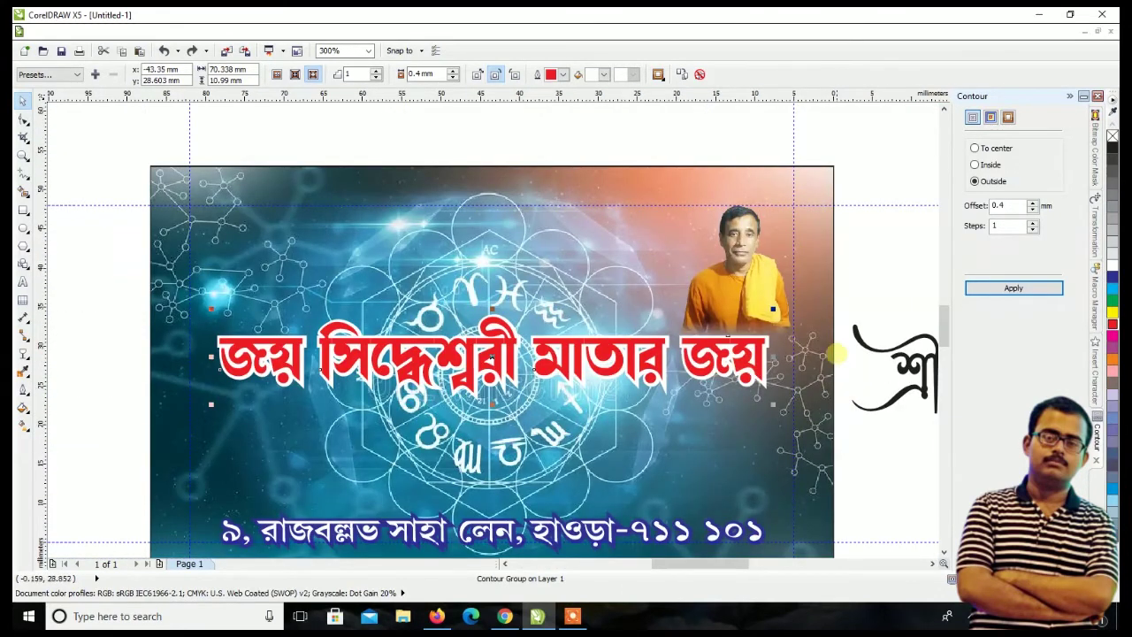
Drop a slightly offset copy of the heading, colour it black, and place it behind the red heading.
click(854, 358)
drag(610, 359, 617, 365)
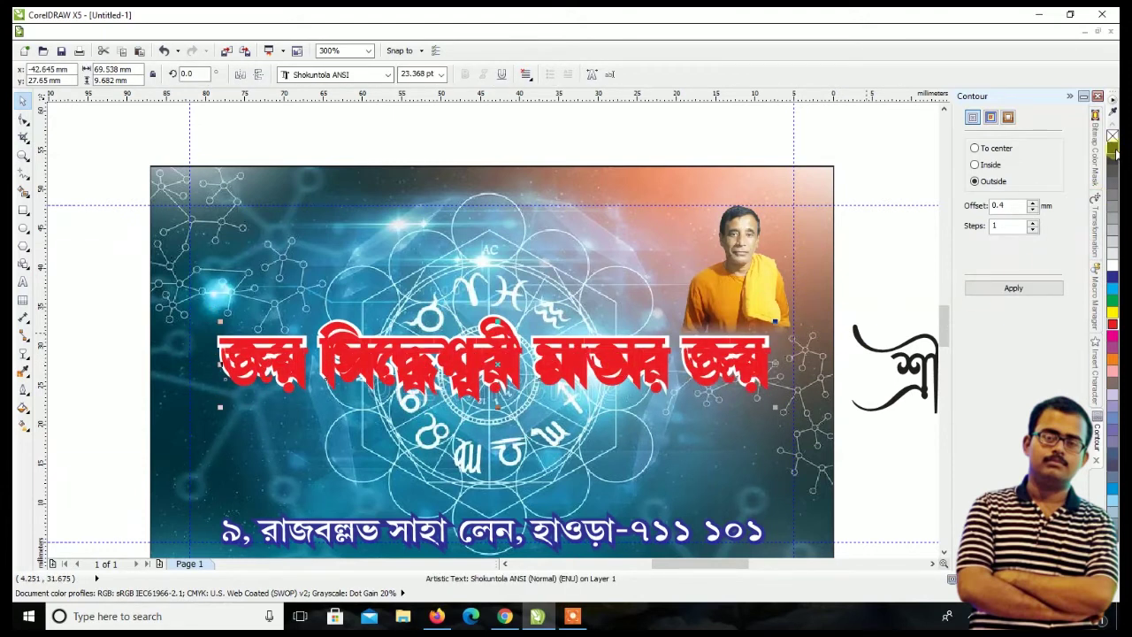
click(1113, 148)
key(Tab)
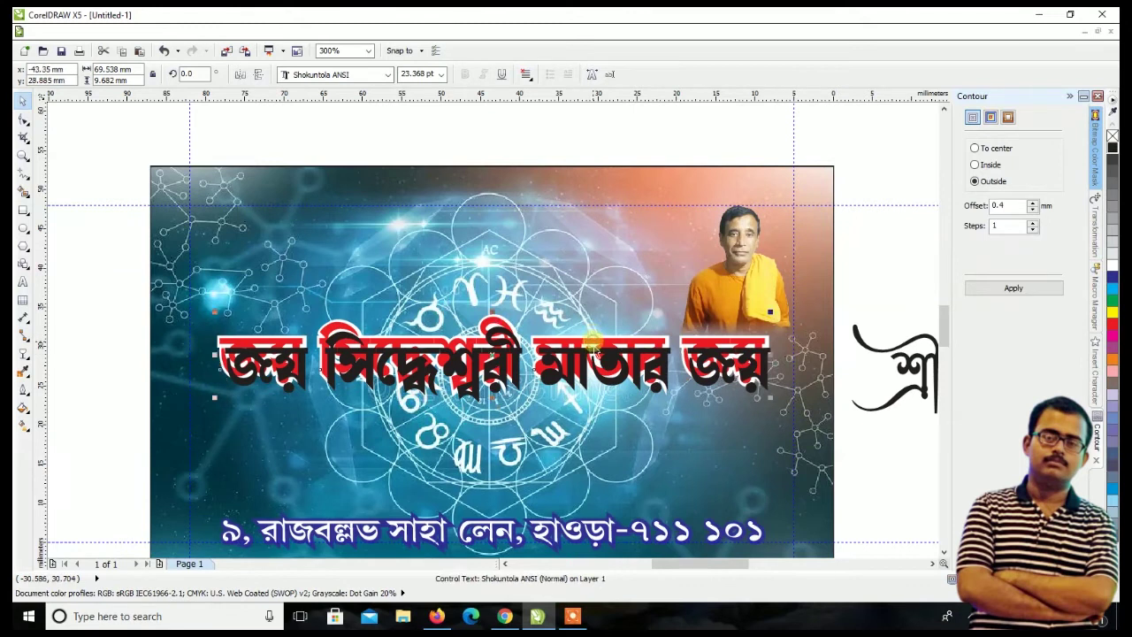
drag(602, 351, 604, 353)
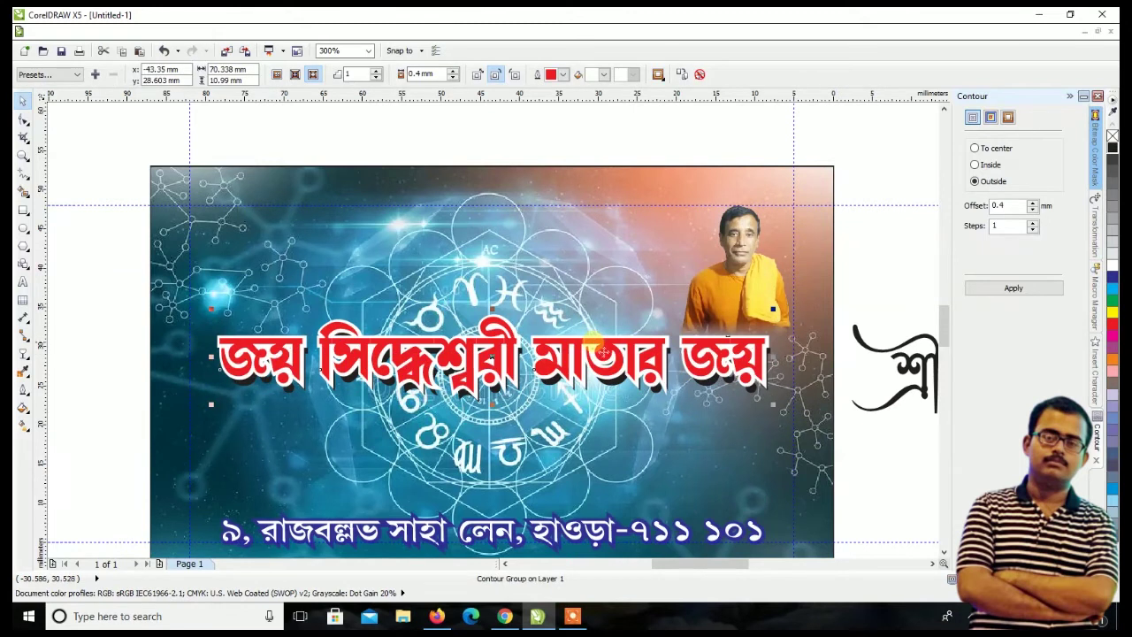
scroll(571, 385, down, 1)
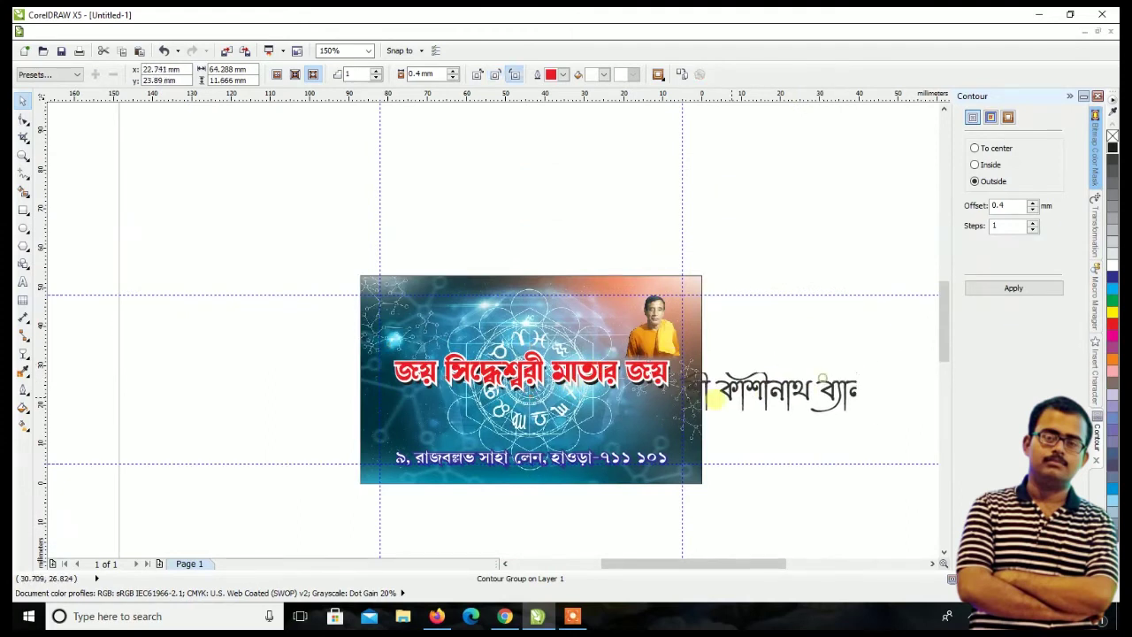
Bring the name text onto the card, shrink it to about half size, and place it beside the portrait.
drag(823, 378, 610, 390)
scroll(610, 387, up, 1)
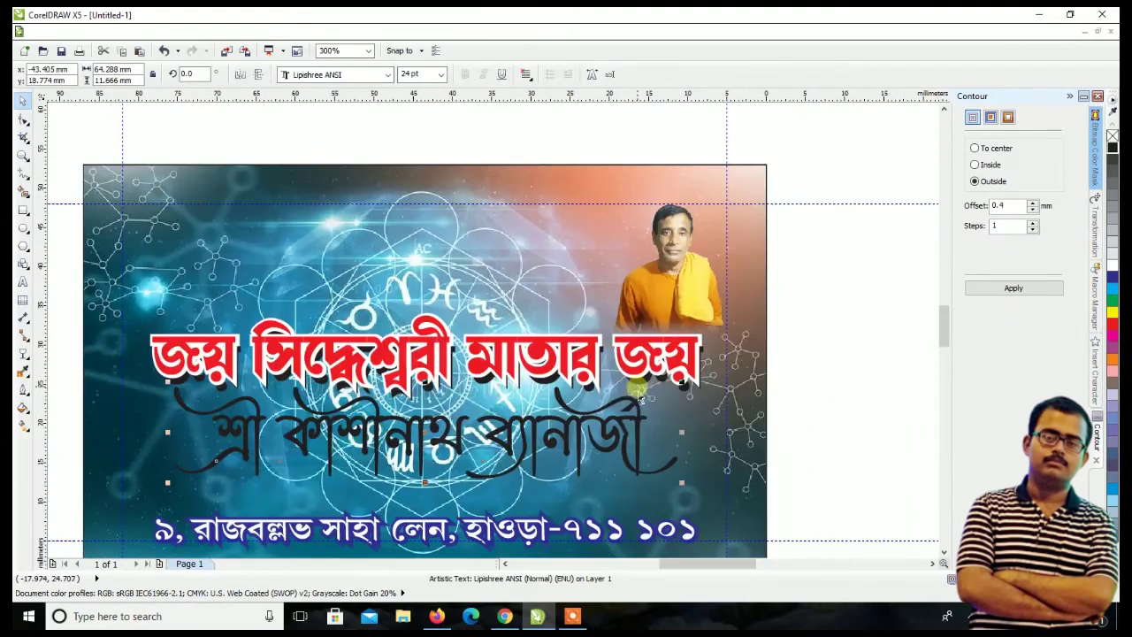
drag(679, 393, 619, 438)
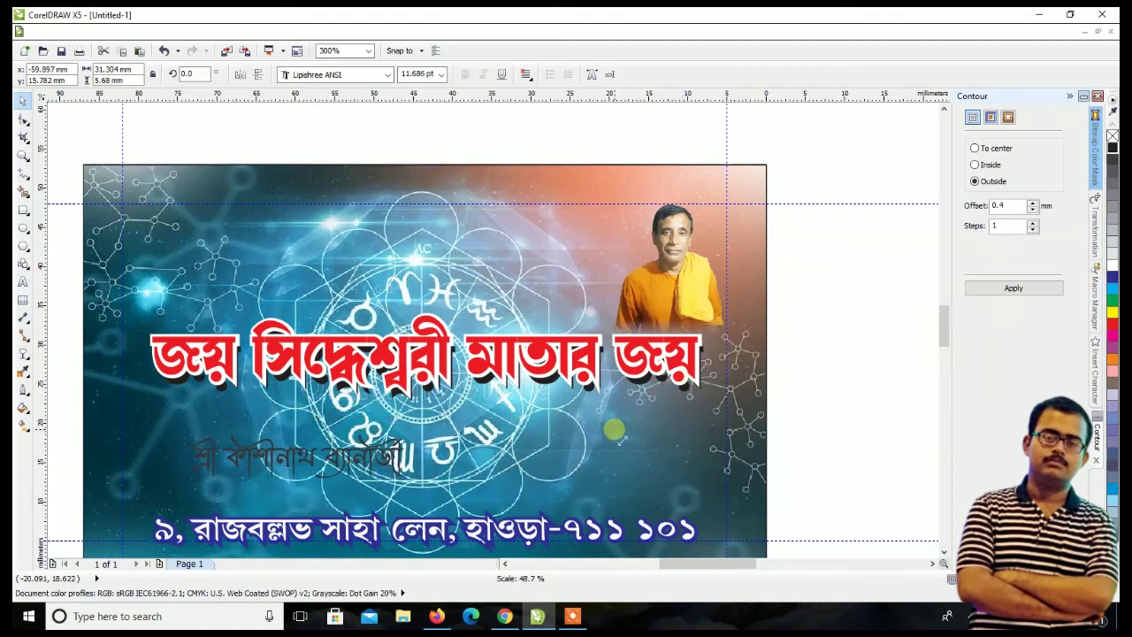
drag(376, 456, 591, 229)
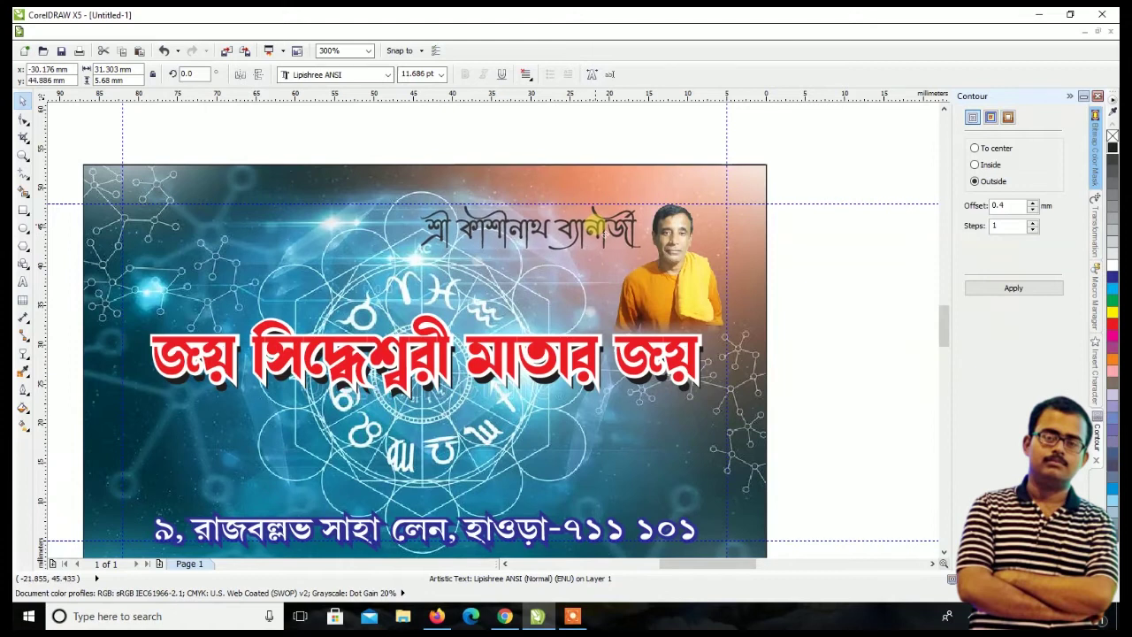
drag(591, 229, 599, 239)
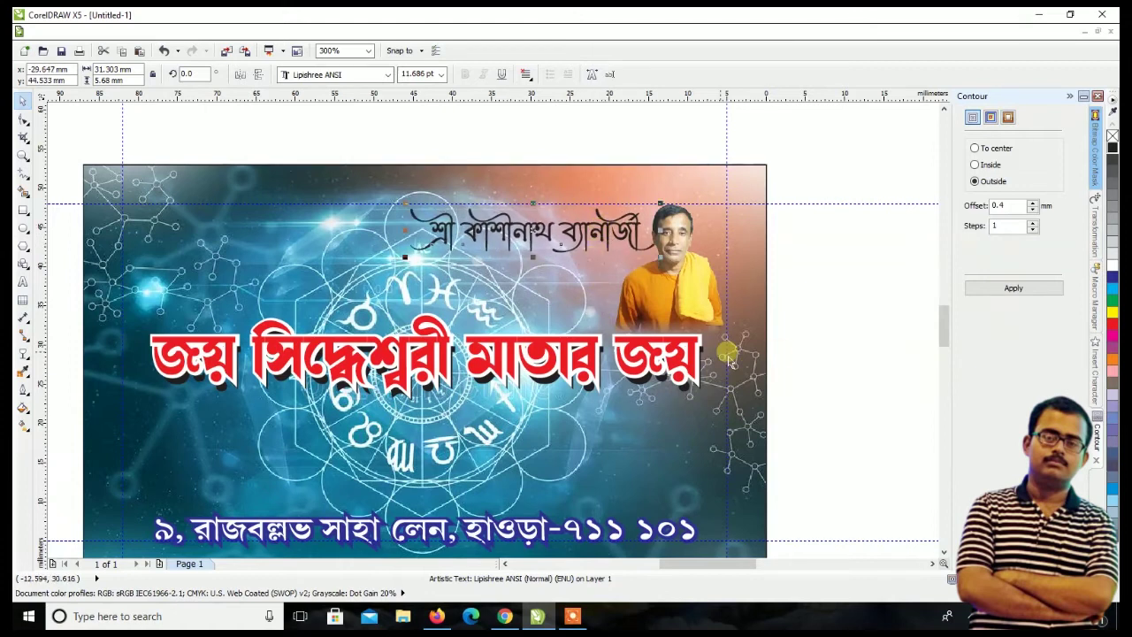
scroll(306, 361, down, 1)
scroll(306, 361, down, 1)
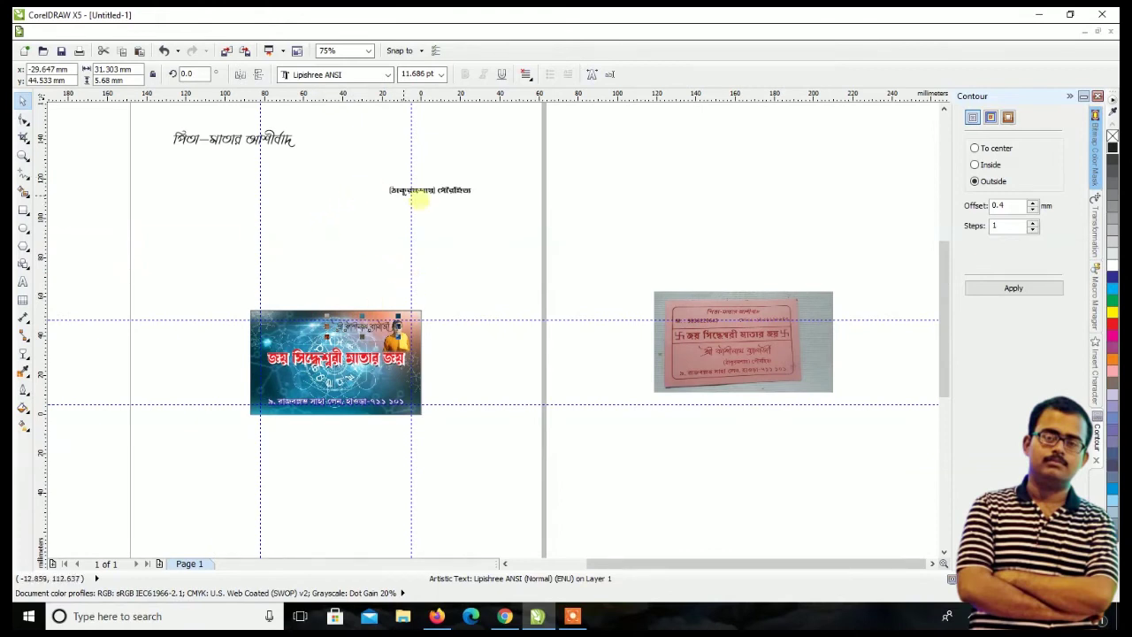
scroll(305, 381, up, 1)
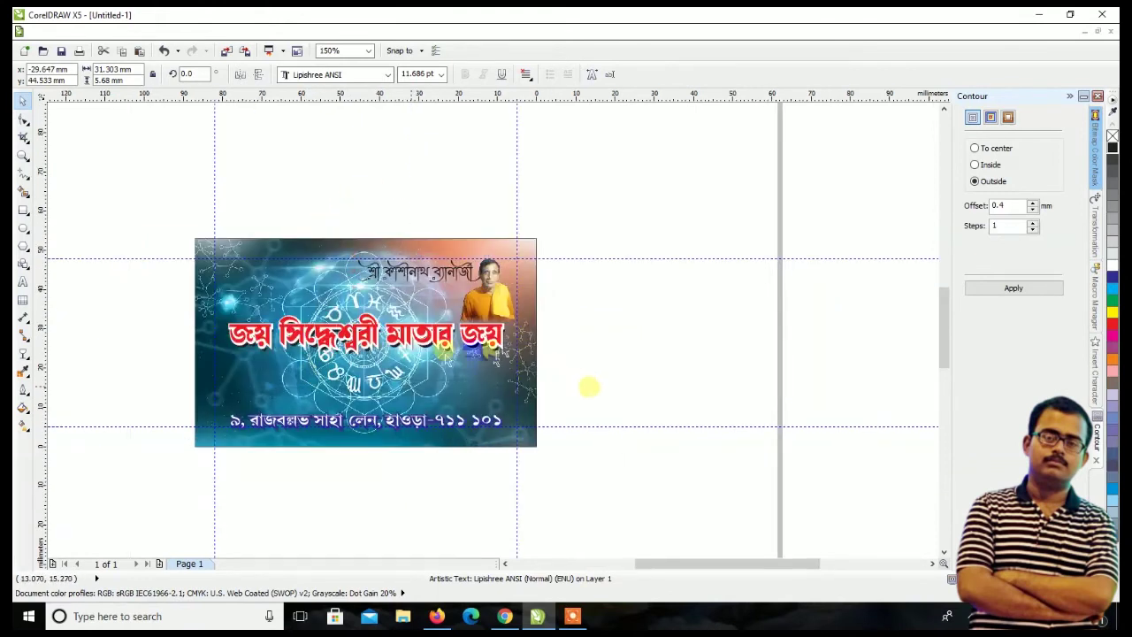
Stretch the shadowed heading taller and move it lower on the card.
drag(589, 386, 151, 292)
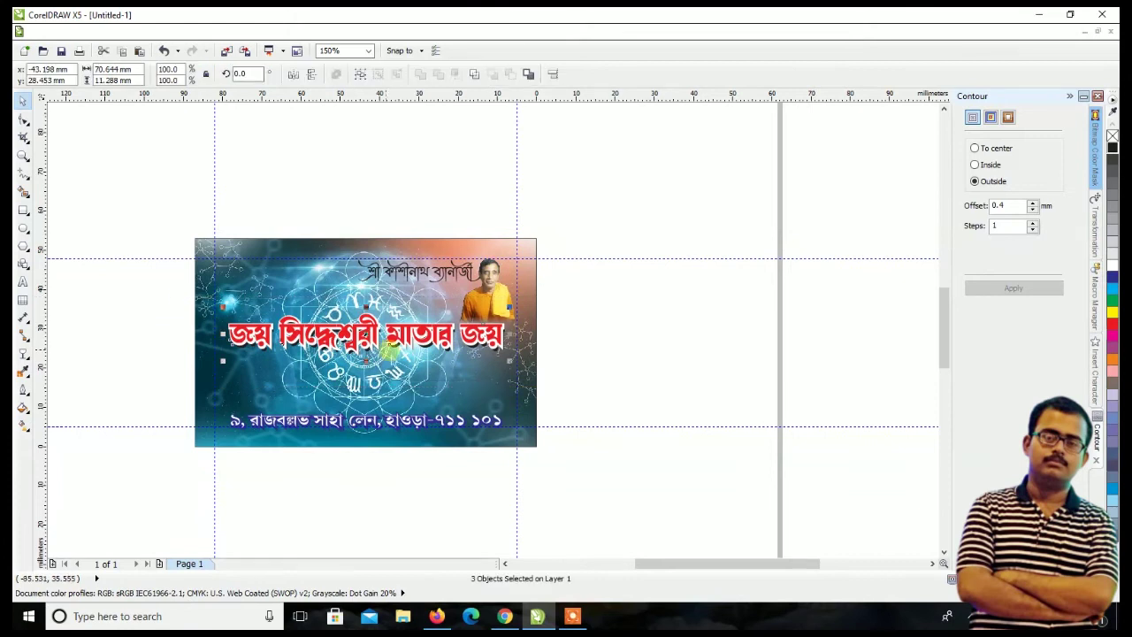
scroll(353, 352, up, 1)
drag(382, 371, 383, 380)
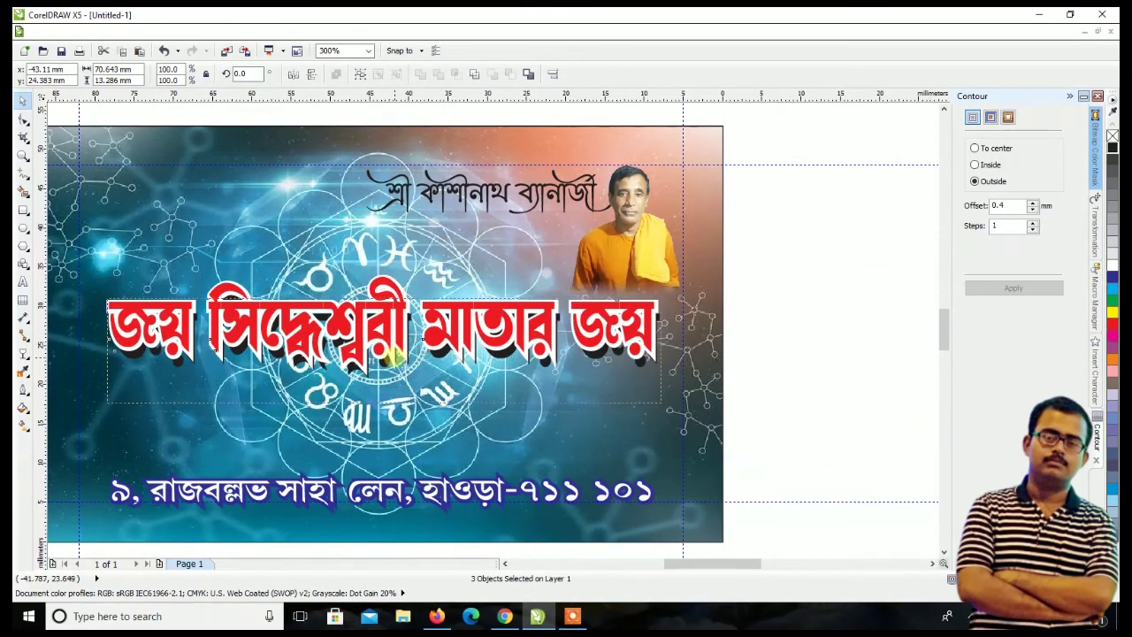
drag(394, 338, 391, 358)
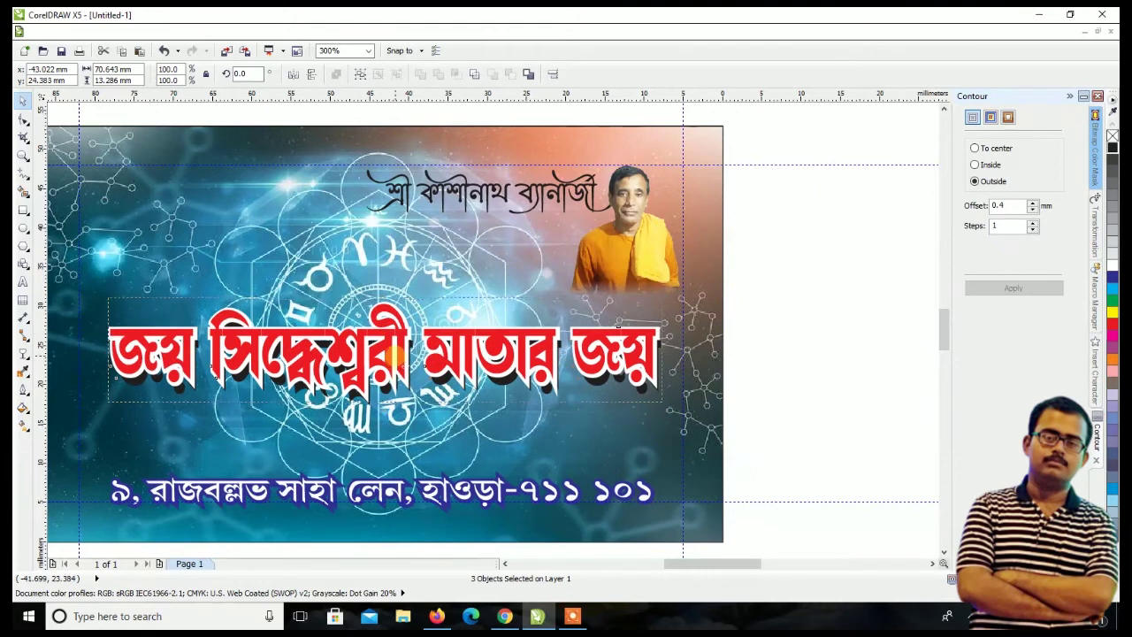
Nudge the portrait slightly lower and shift the name text slightly left.
click(634, 249)
drag(645, 265, 643, 269)
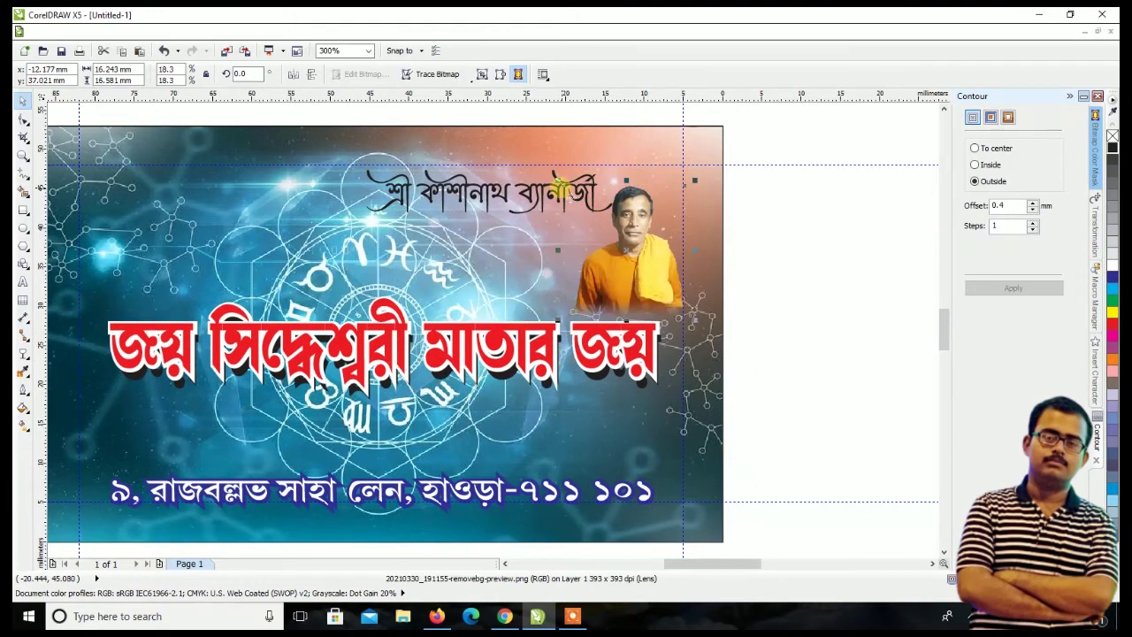
click(532, 196)
drag(524, 193, 525, 198)
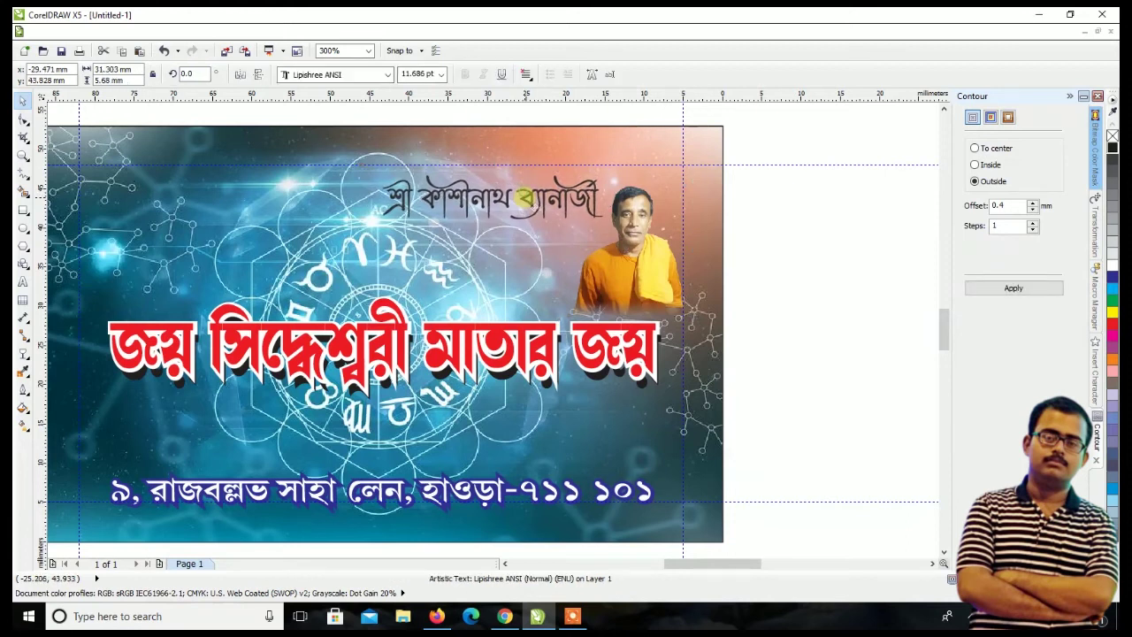
scroll(525, 198, down, 2)
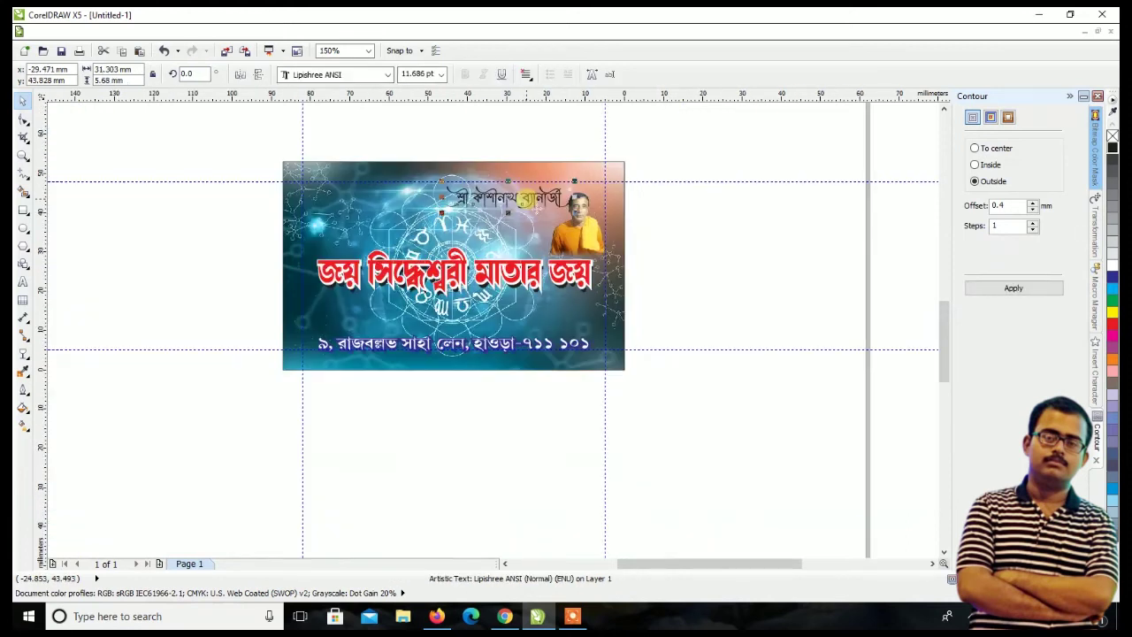
Draw a 53-point star over the card's upper left with the Star tool.
click(683, 272)
scroll(316, 179, up, 2)
scroll(178, 214, up, 2)
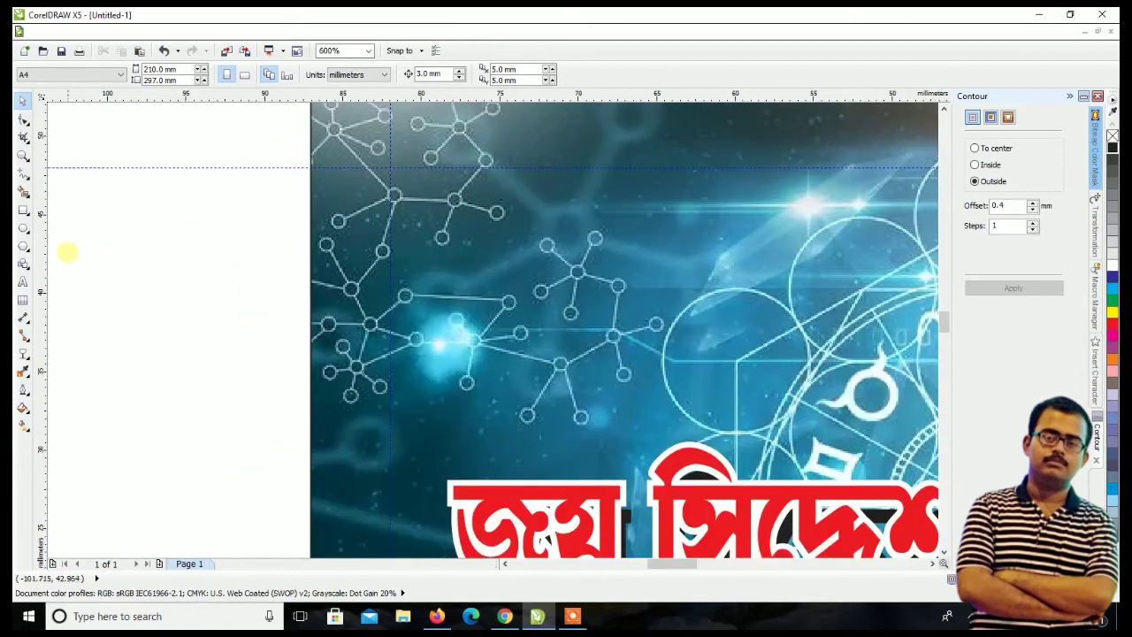
click(28, 250)
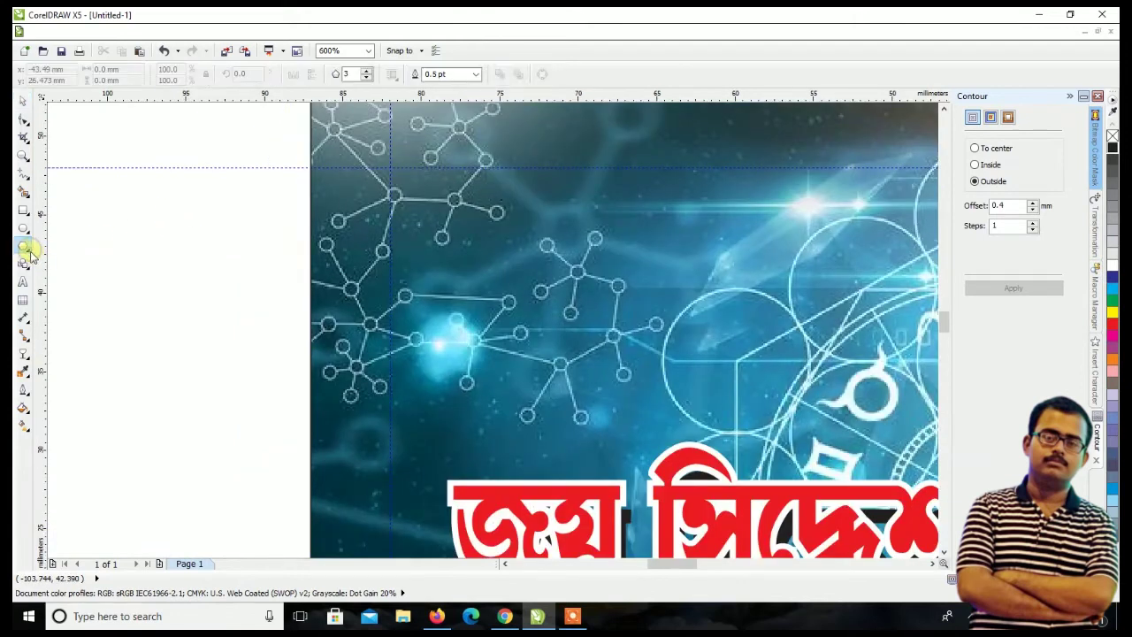
click(31, 259)
click(53, 259)
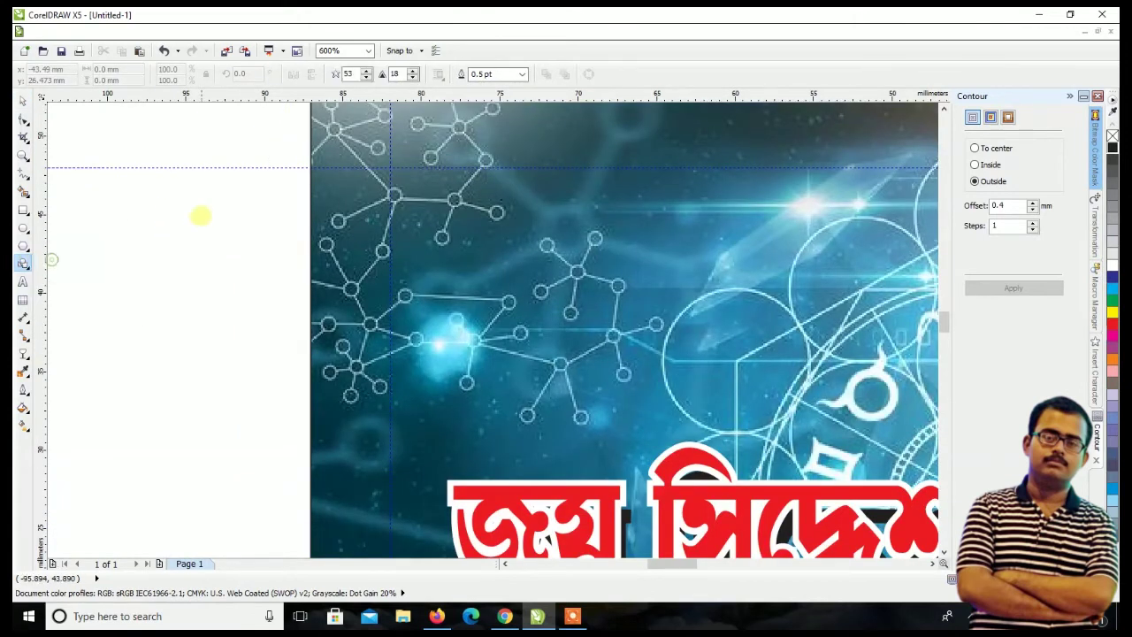
scroll(369, 187, down, 2)
drag(389, 175, 506, 329)
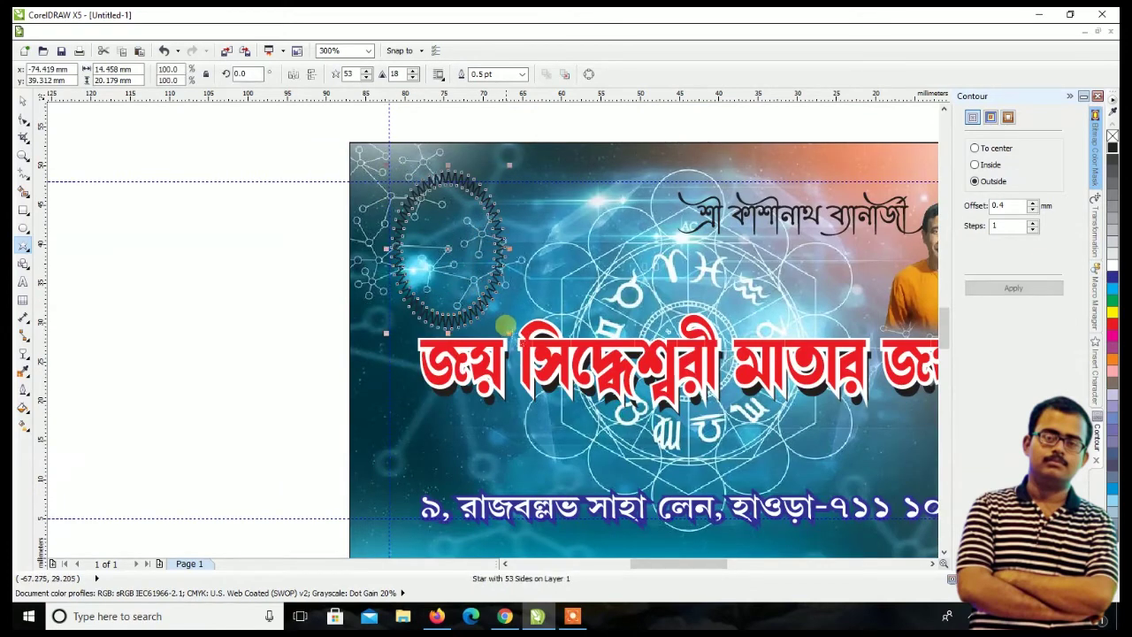
Move the star near the card's left edge and make its fill and outline yellow.
click(23, 100)
click(460, 210)
scroll(469, 220, up, 2)
drag(451, 219, 458, 234)
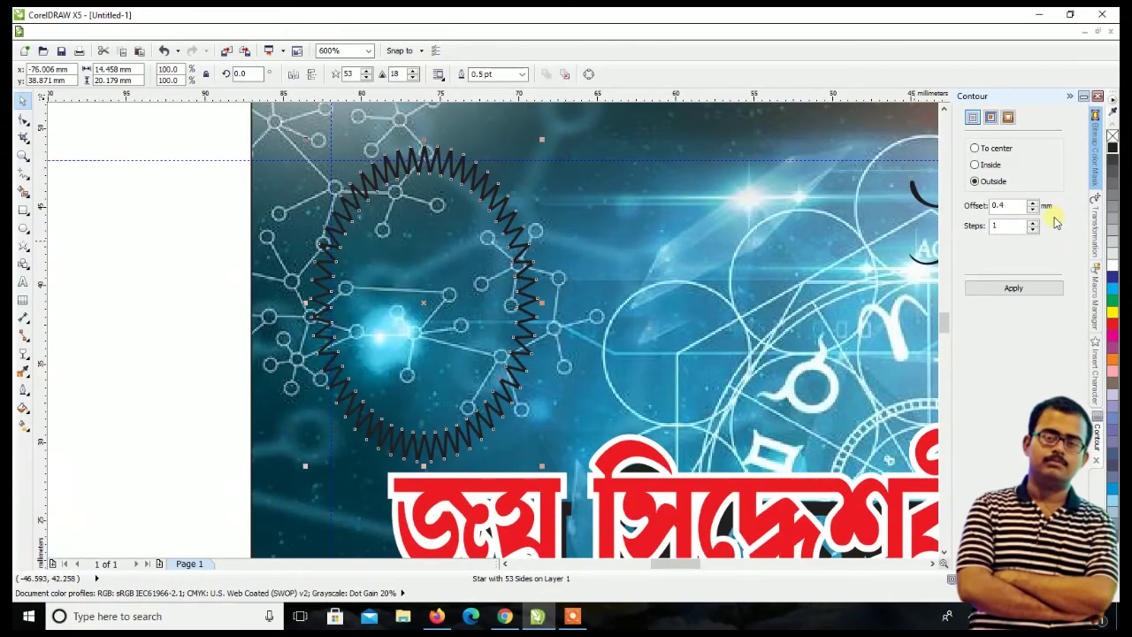
click(1113, 311)
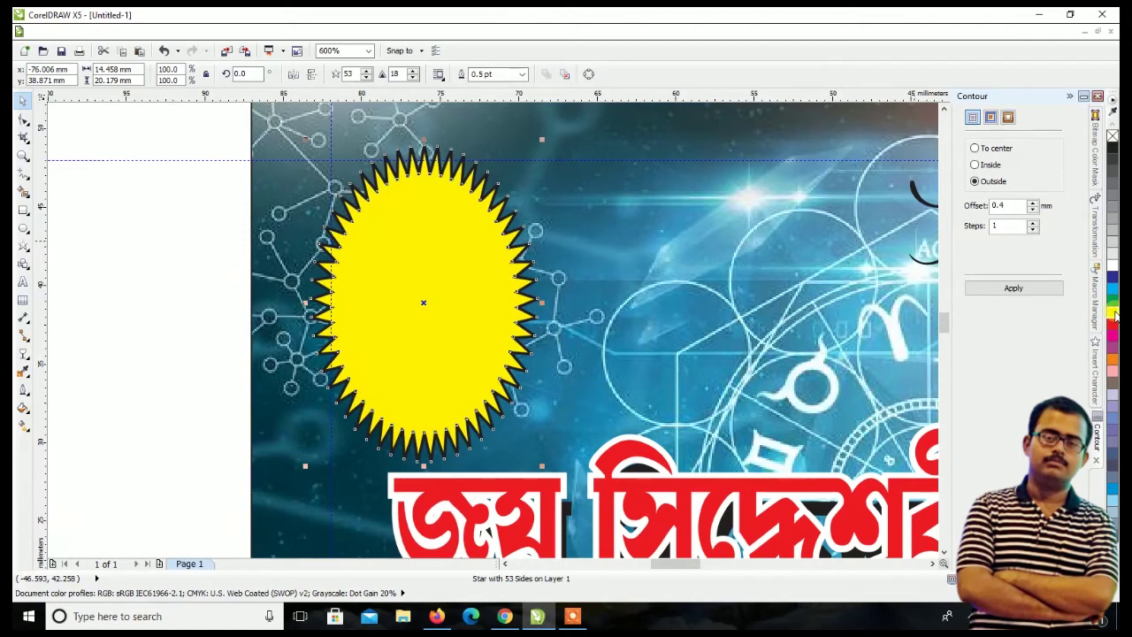
right_click(1114, 313)
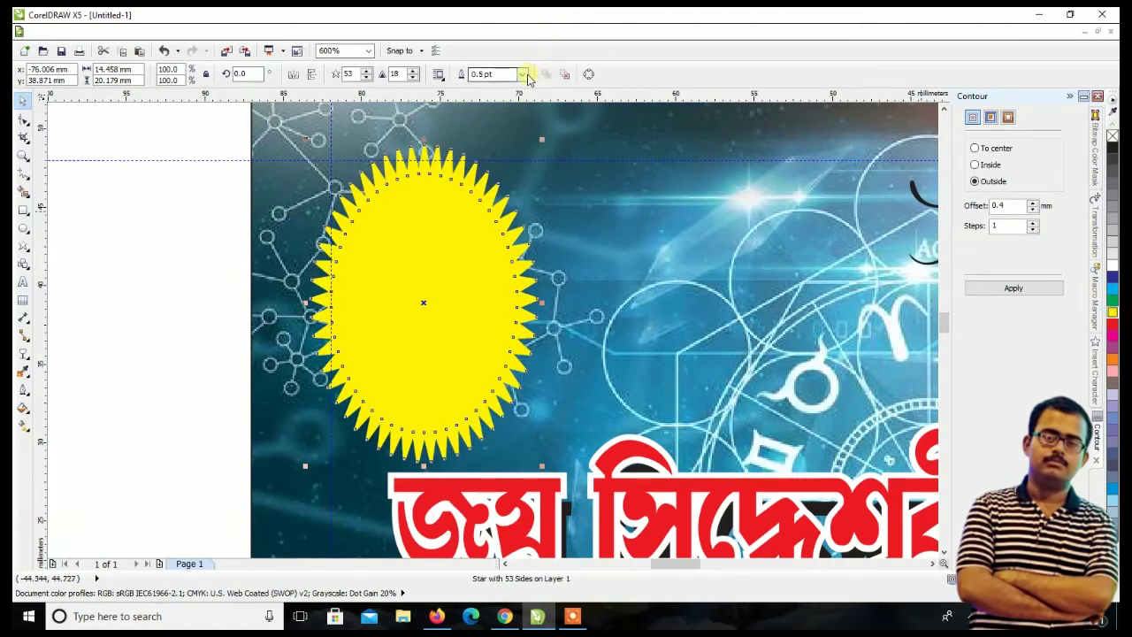
right_click(160, 215)
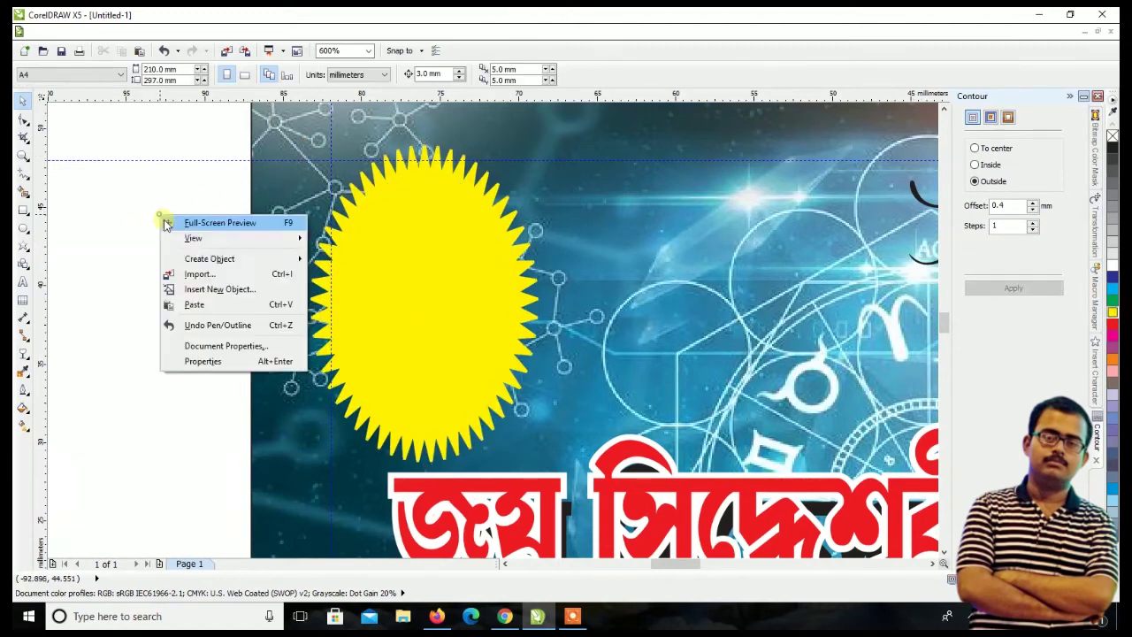
Import the deity photo 44bcdadaf82f48777b848cec245bf50d.jpg from Downloads and place it on the canvas.
click(187, 271)
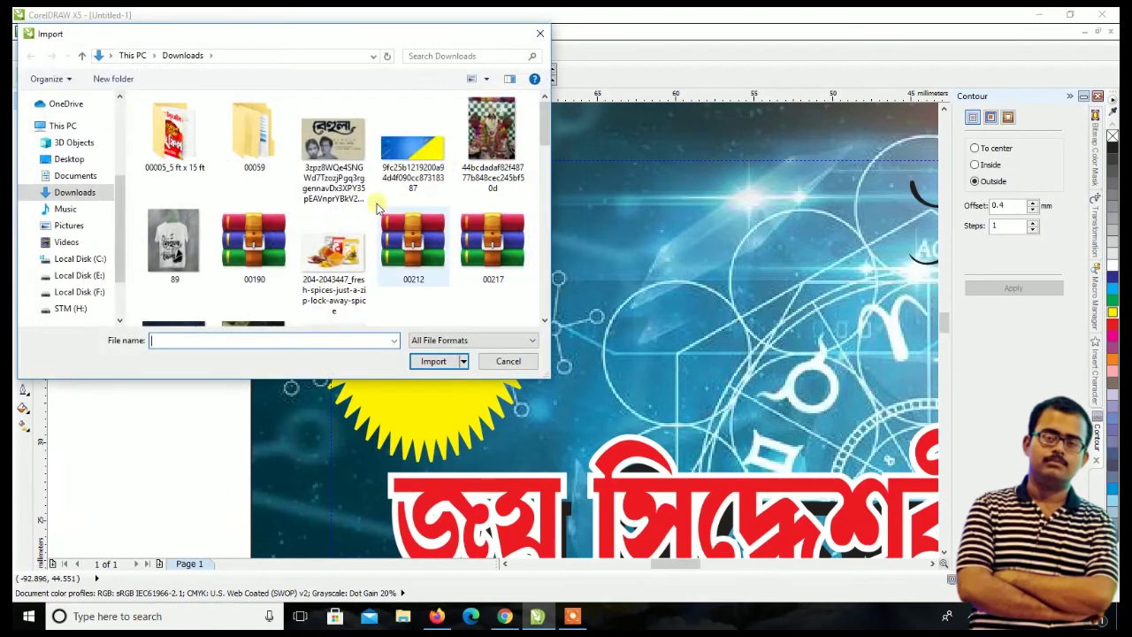
click(487, 142)
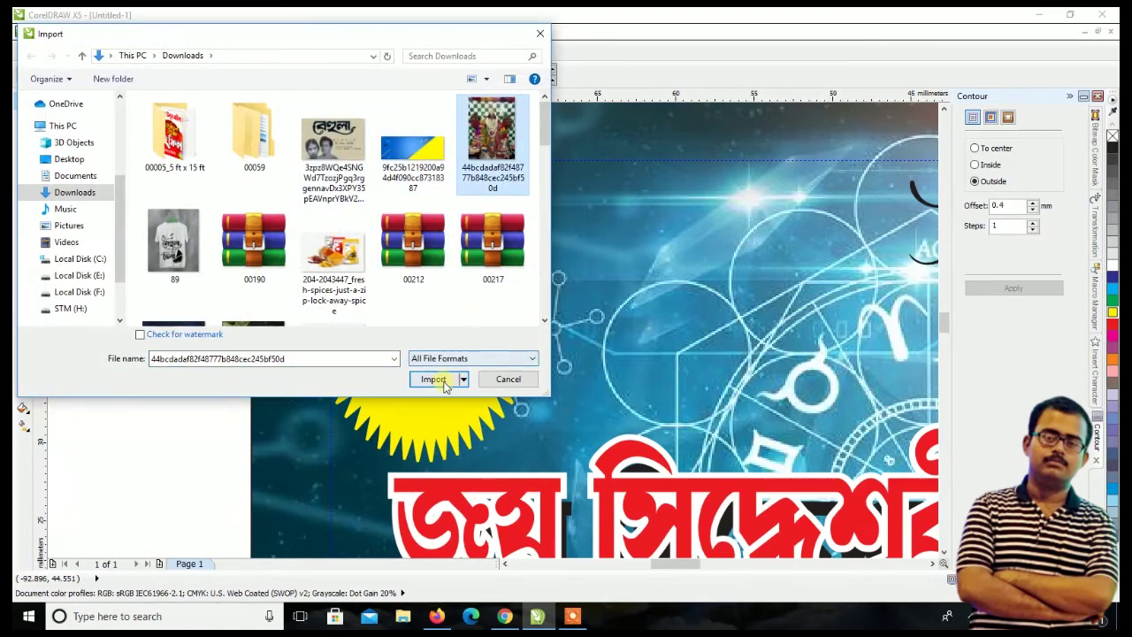
click(435, 379)
click(662, 219)
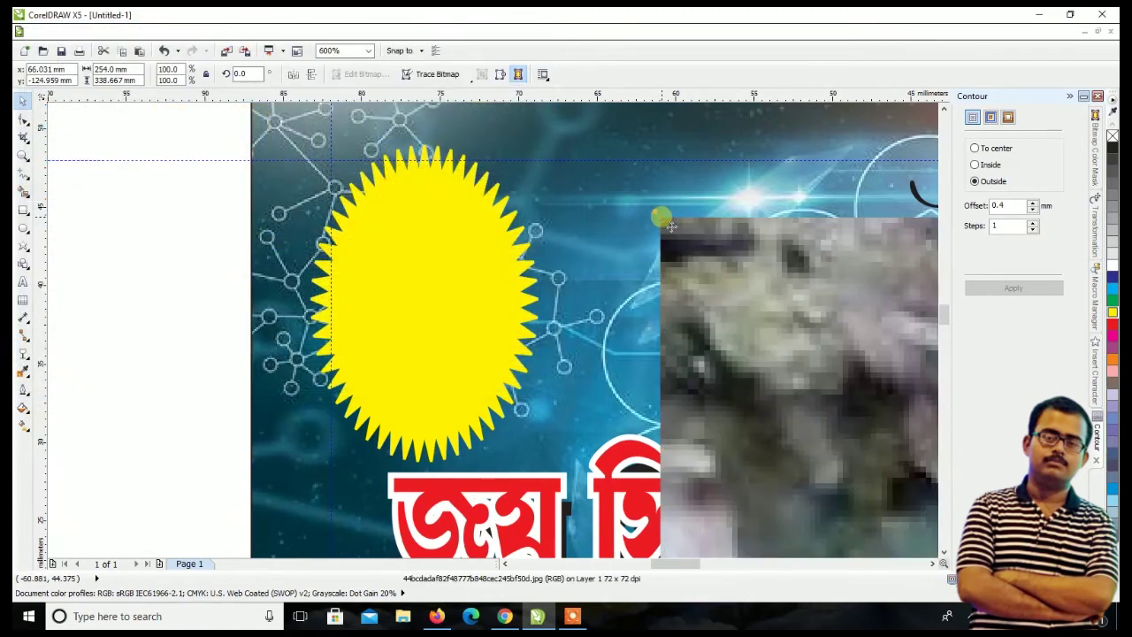
PowerClip the imported photo inside the yellow 53-sided star.
click(212, 32)
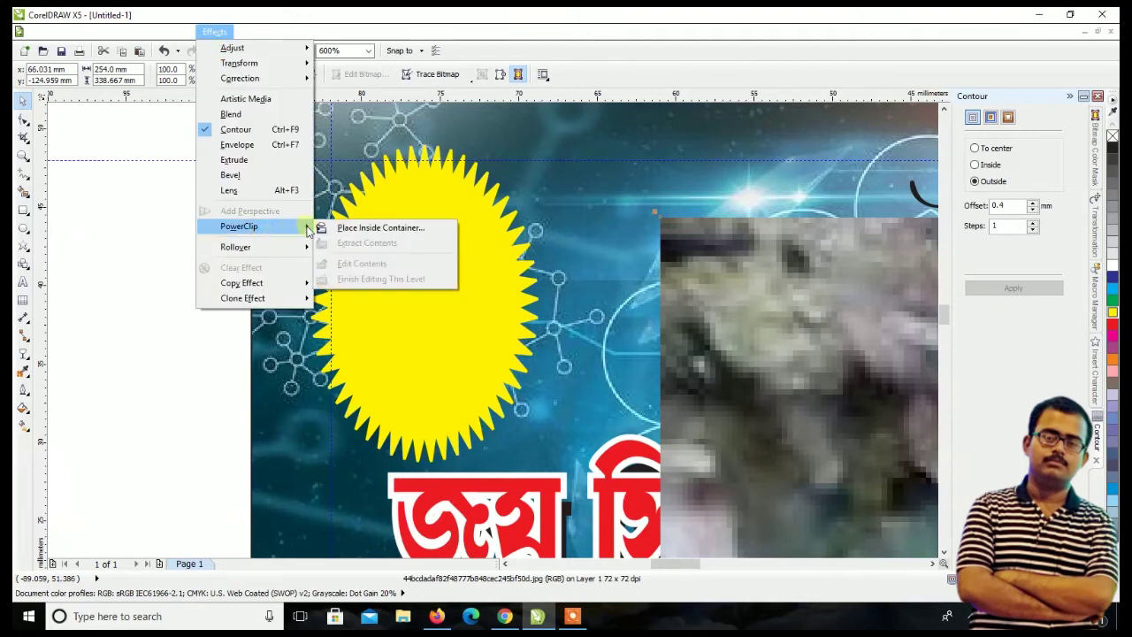
click(354, 227)
click(418, 252)
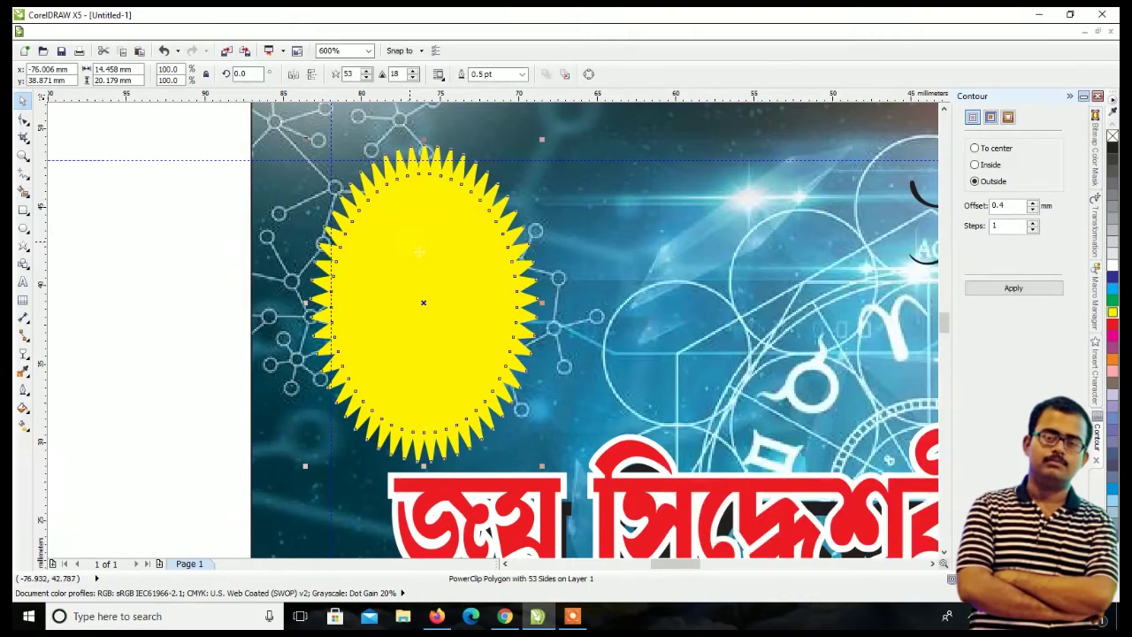
Inside the star's PowerClip, shrink the deity photo and move it toward the star.
ctrl+click(419, 252)
scroll(434, 233, down, 1)
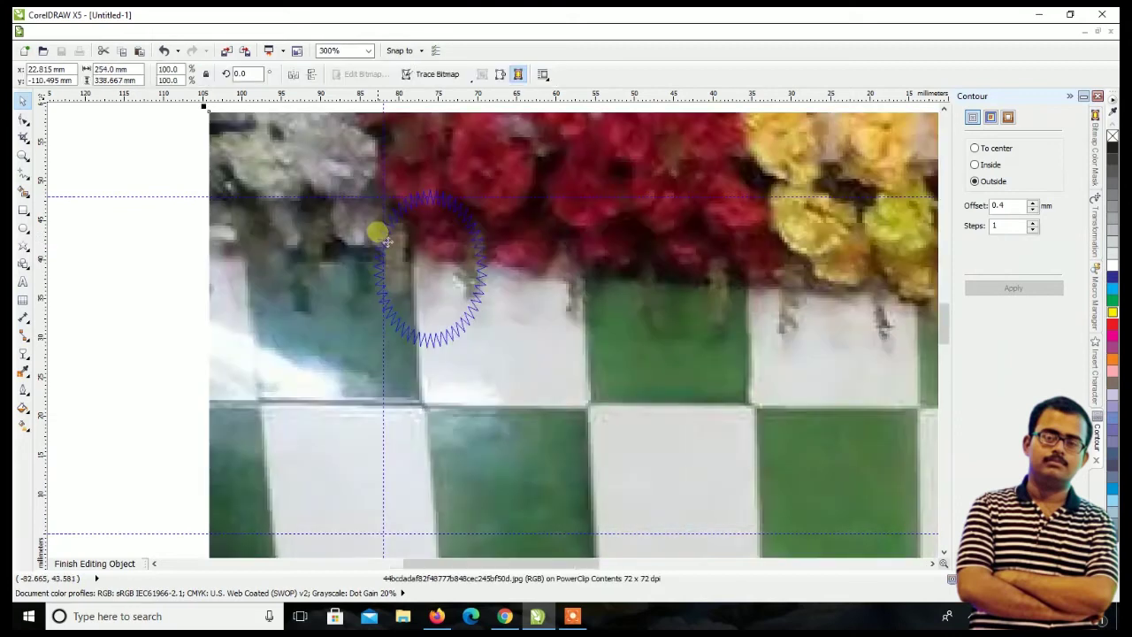
scroll(388, 242, down, 2)
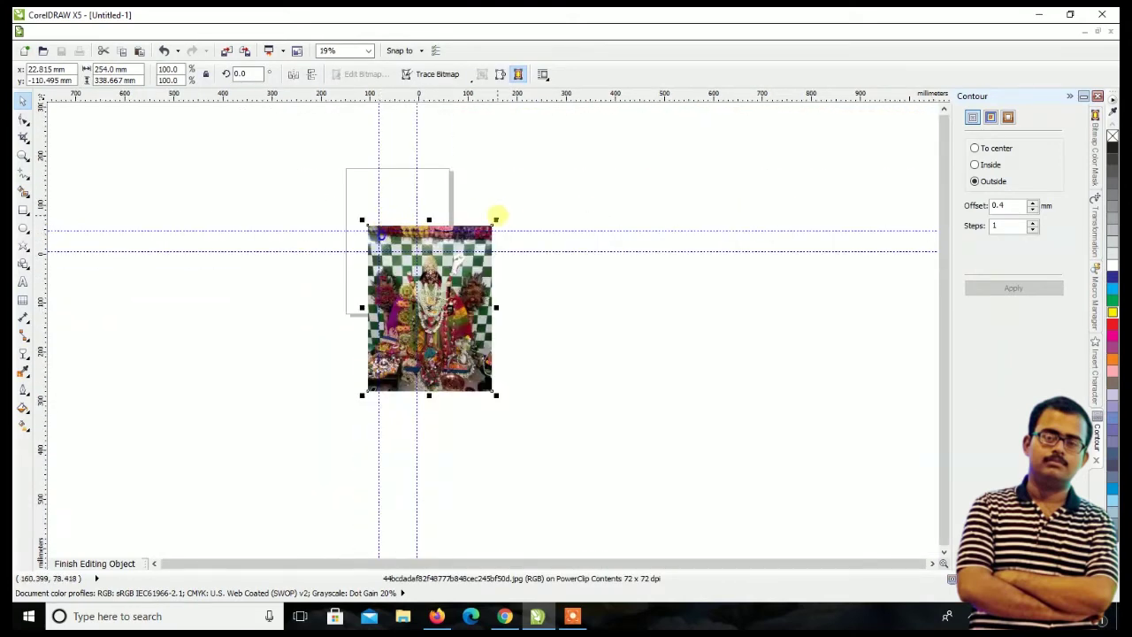
drag(492, 226, 451, 300)
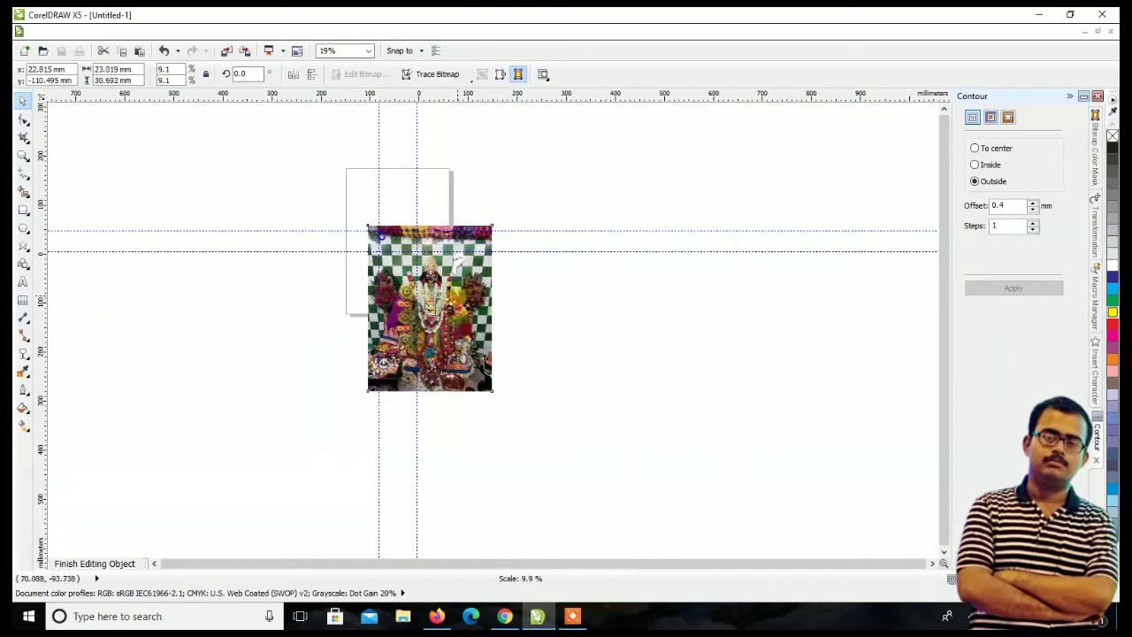
drag(429, 306, 379, 233)
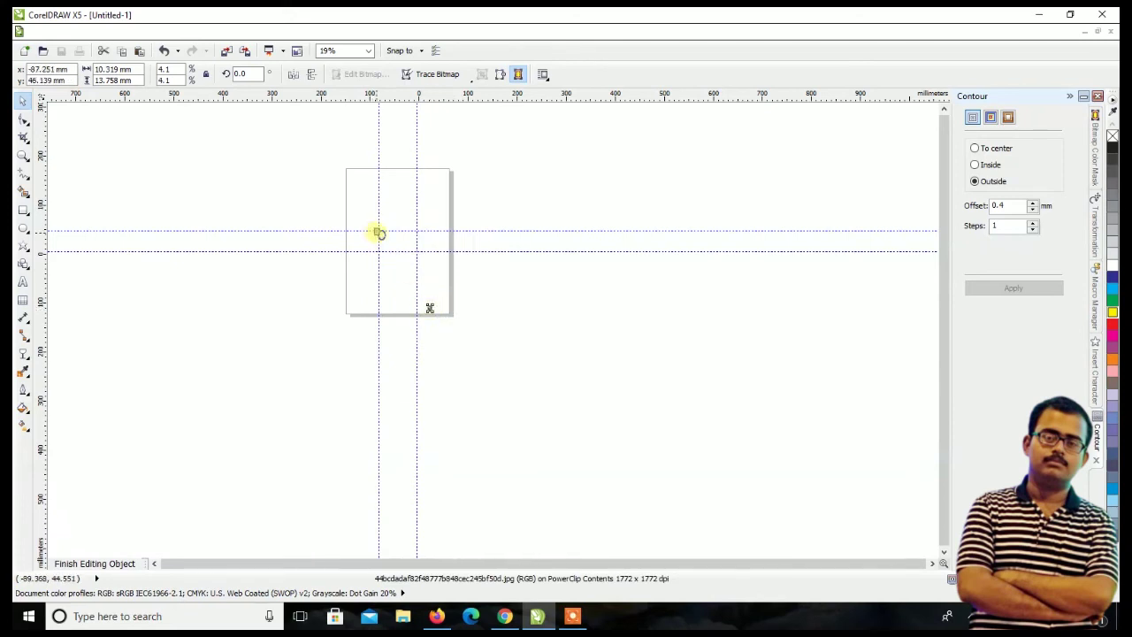
Enlarge and centre the photo to about 16.8 × 22.3 mm (6.6%), the deity inside the star.
scroll(380, 236, up, 3)
scroll(371, 227, up, 1)
scroll(369, 187, up, 1)
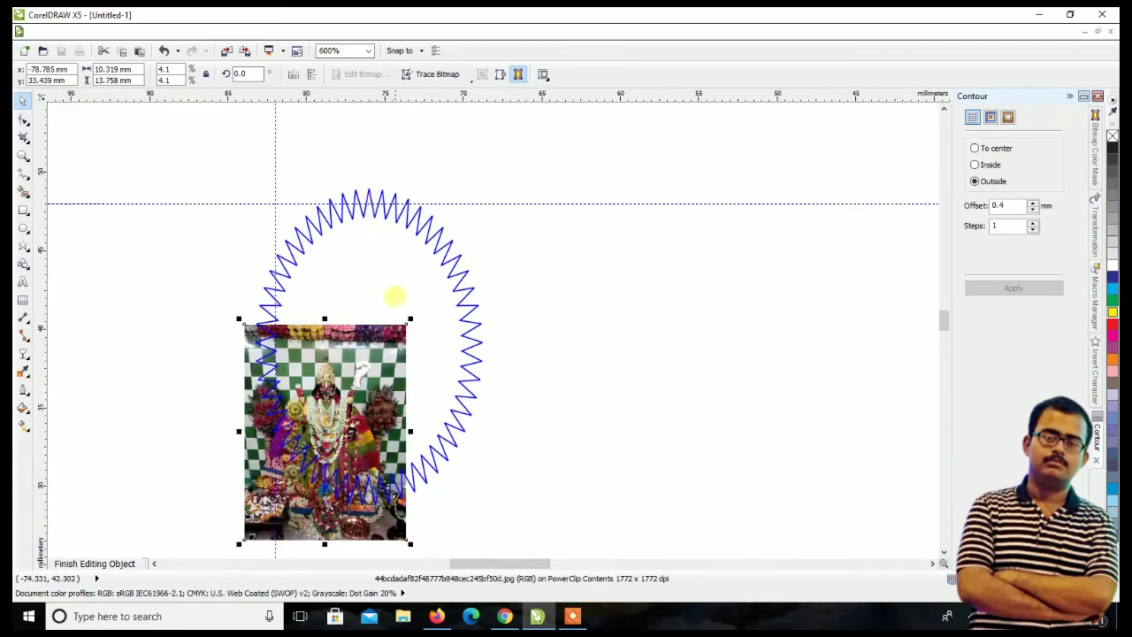
drag(410, 319, 461, 252)
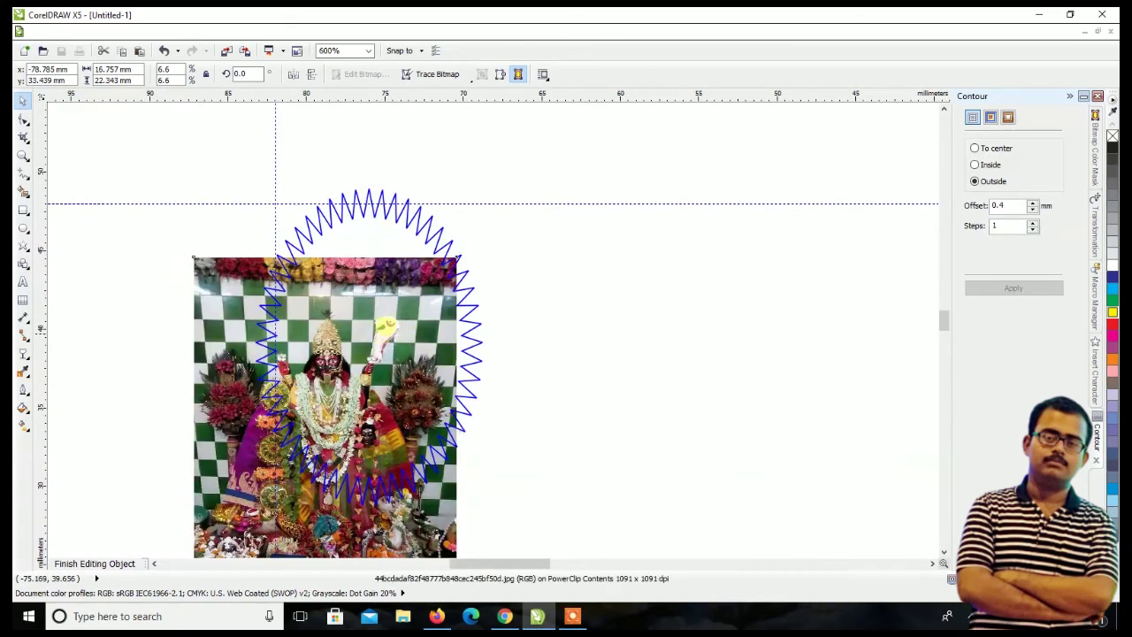
mouse_move(381, 332)
mouse_down()
mouse_move(434, 254)
mouse_move(391, 269)
mouse_up()
scroll(410, 268, up, 1)
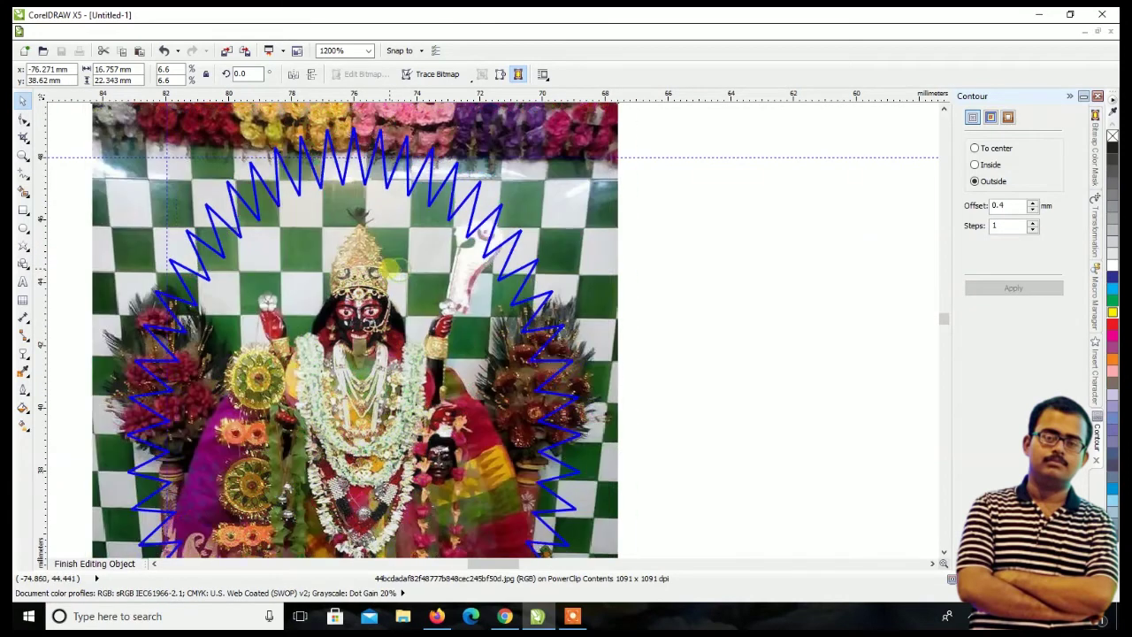
drag(400, 273, 407, 230)
scroll(406, 230, down, 1)
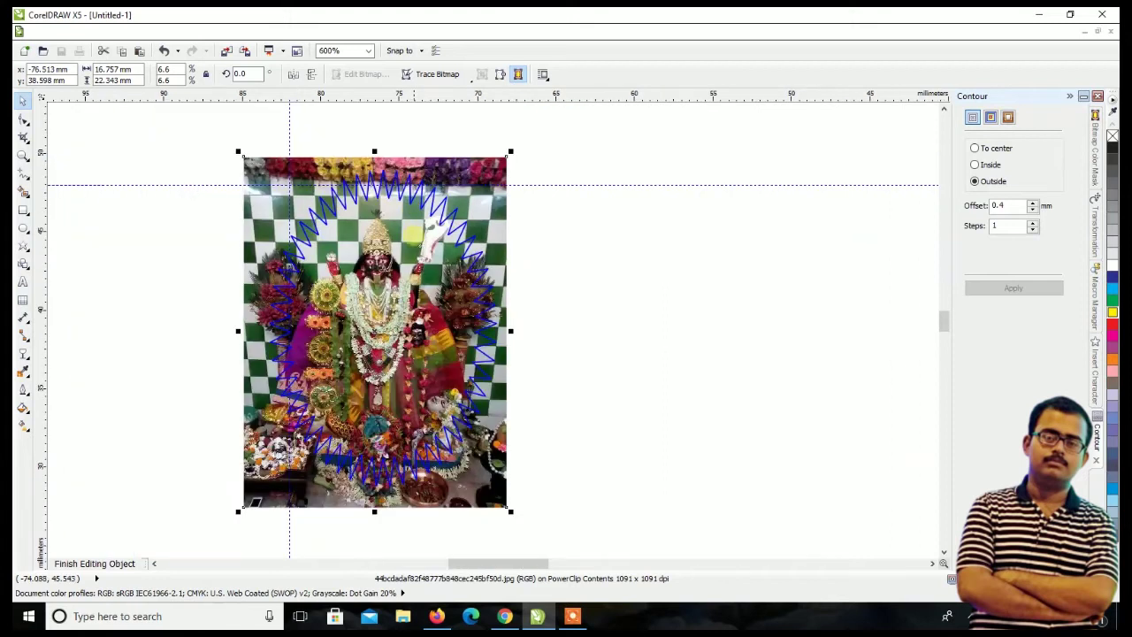
click(215, 32)
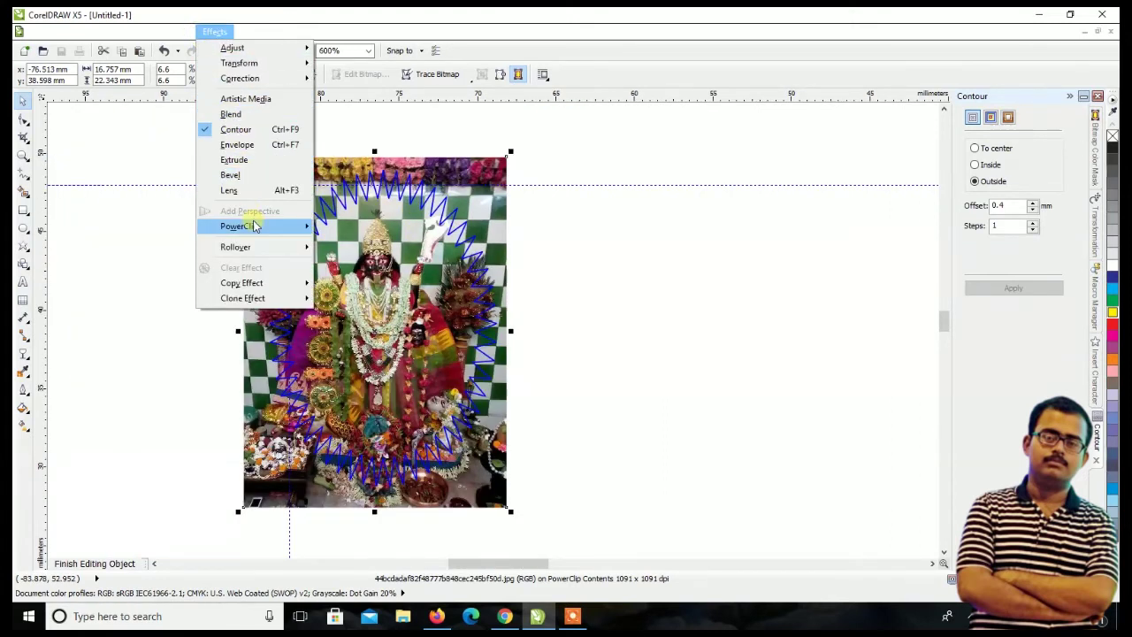
mouse_move(252, 48)
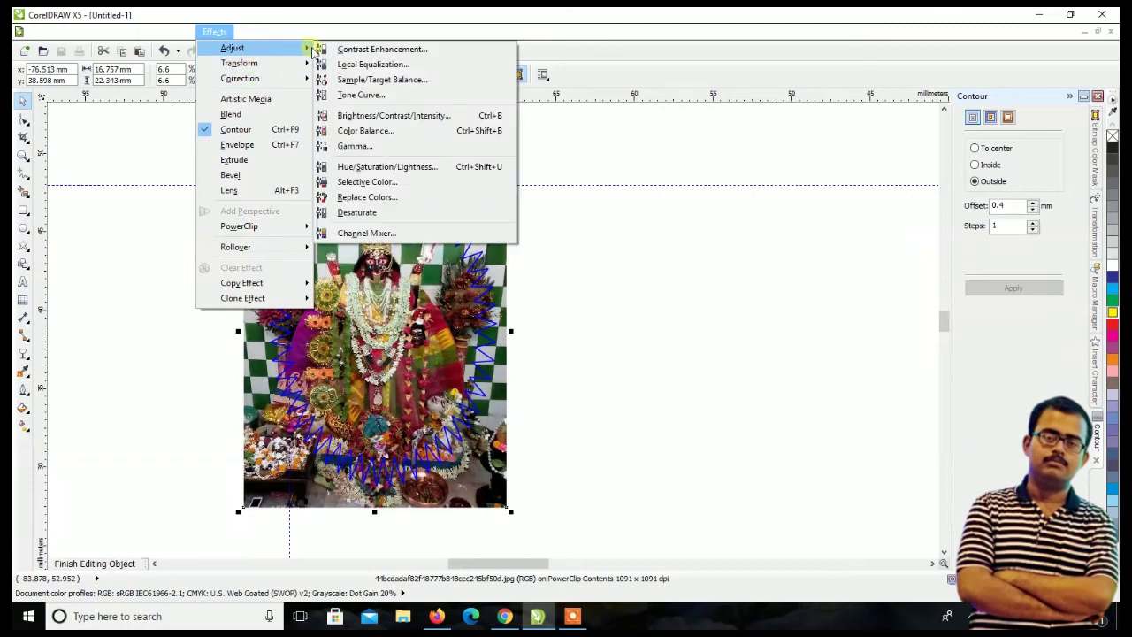
Brighten the clipped deity photo by bowing its Tone Curve upward, previewing before applying.
click(367, 93)
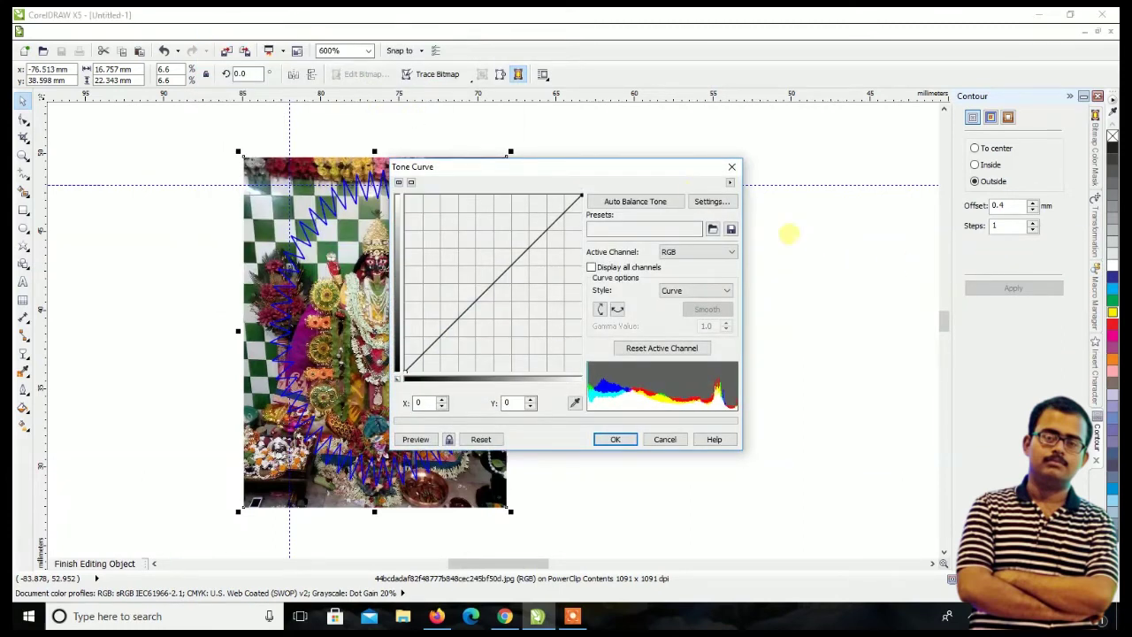
drag(620, 170, 819, 211)
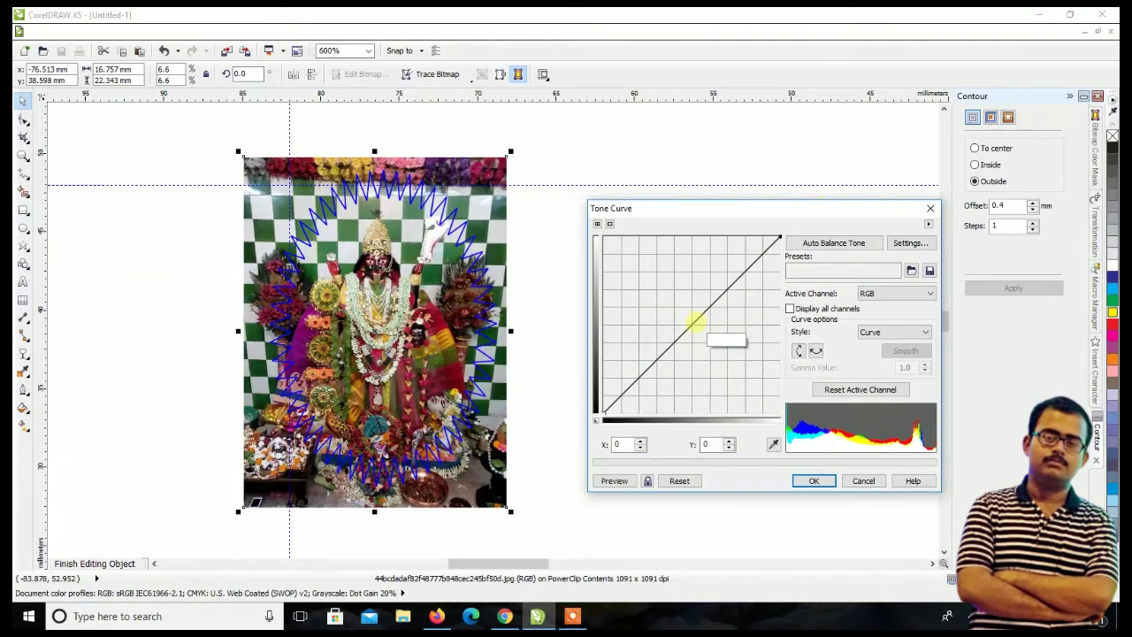
drag(694, 320, 683, 313)
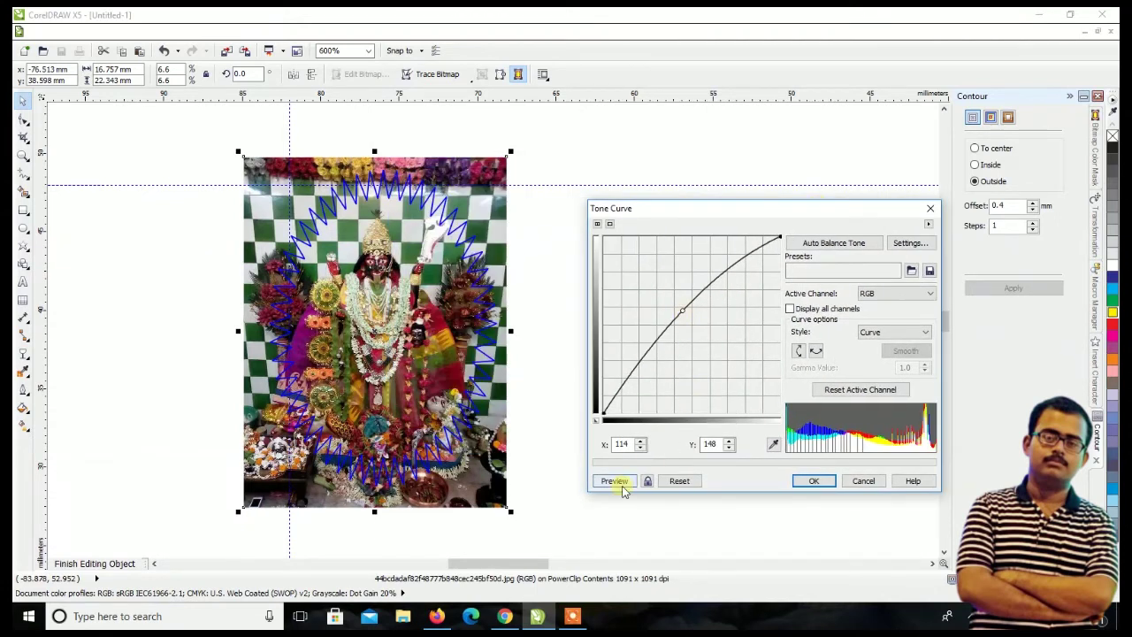
click(615, 480)
drag(682, 310, 669, 301)
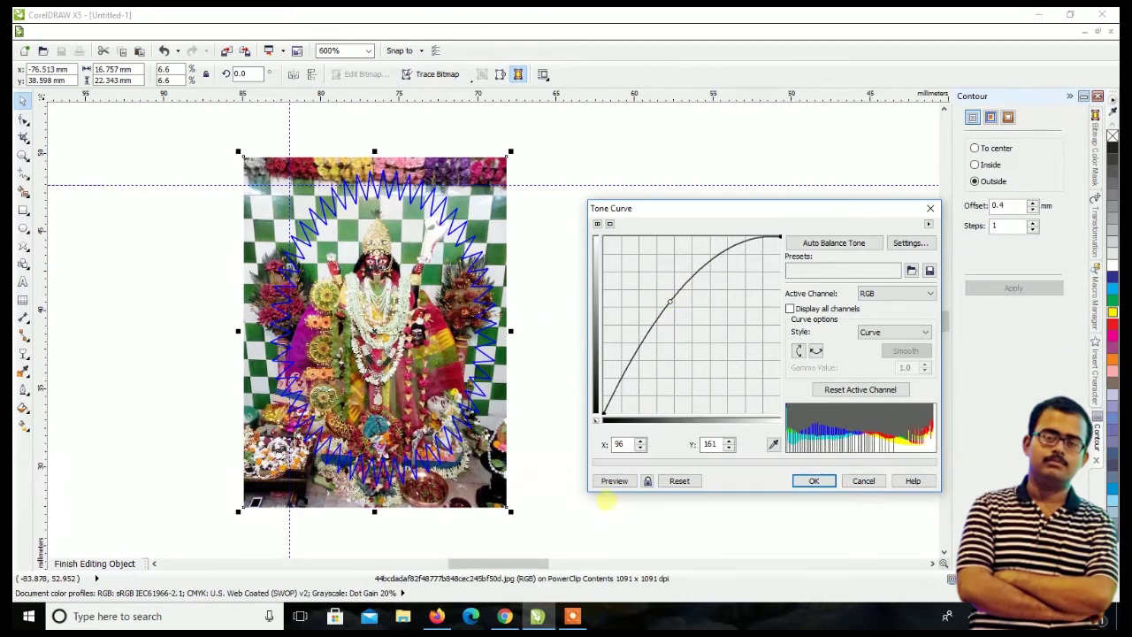
click(618, 482)
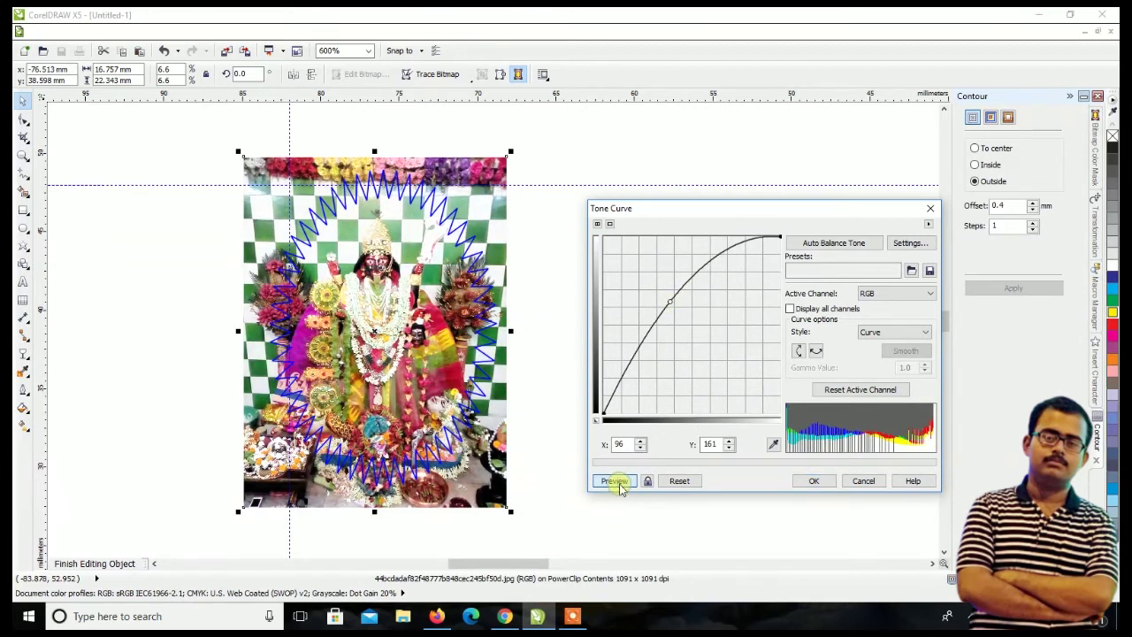
click(831, 481)
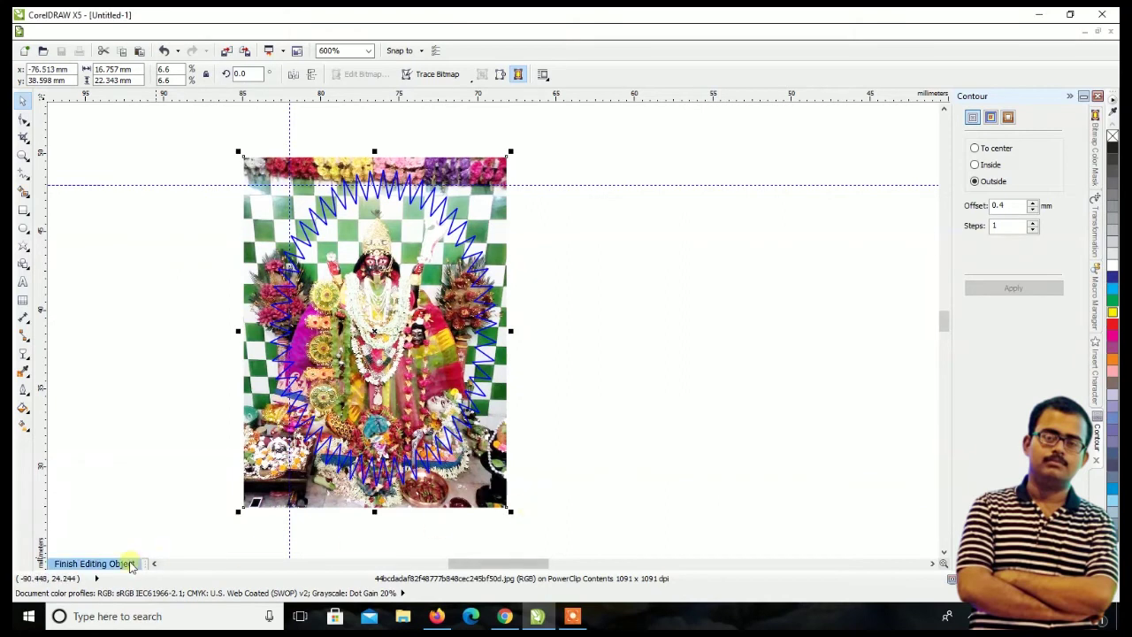
Finish editing the star's contents and move the zodiac background picture off the card.
click(128, 564)
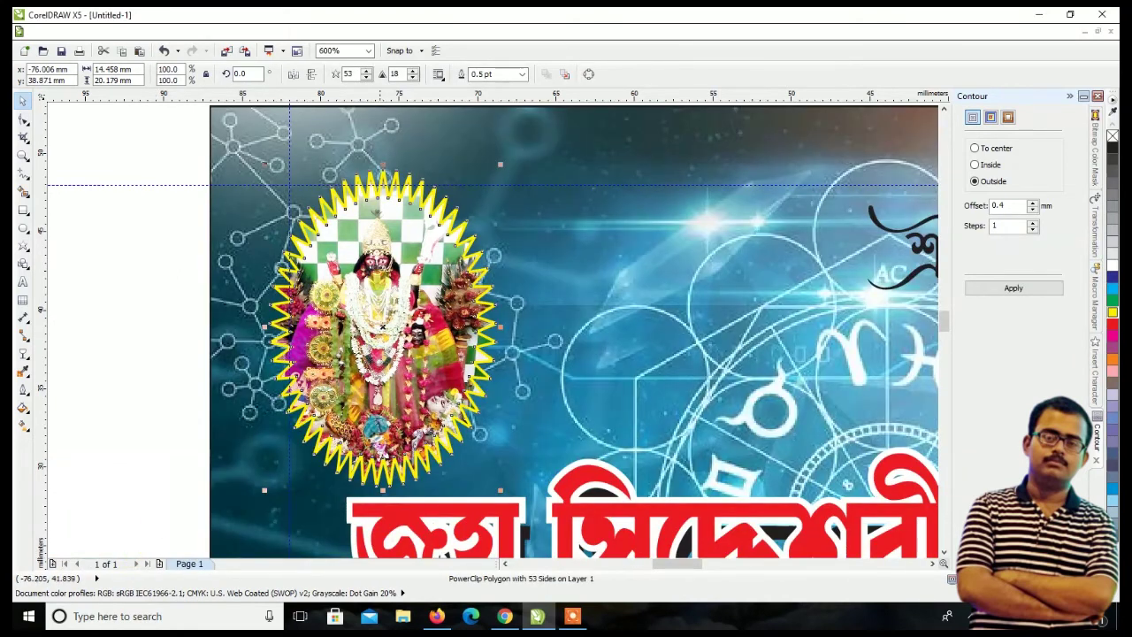
scroll(378, 279, up, 2)
scroll(380, 291, down, 3)
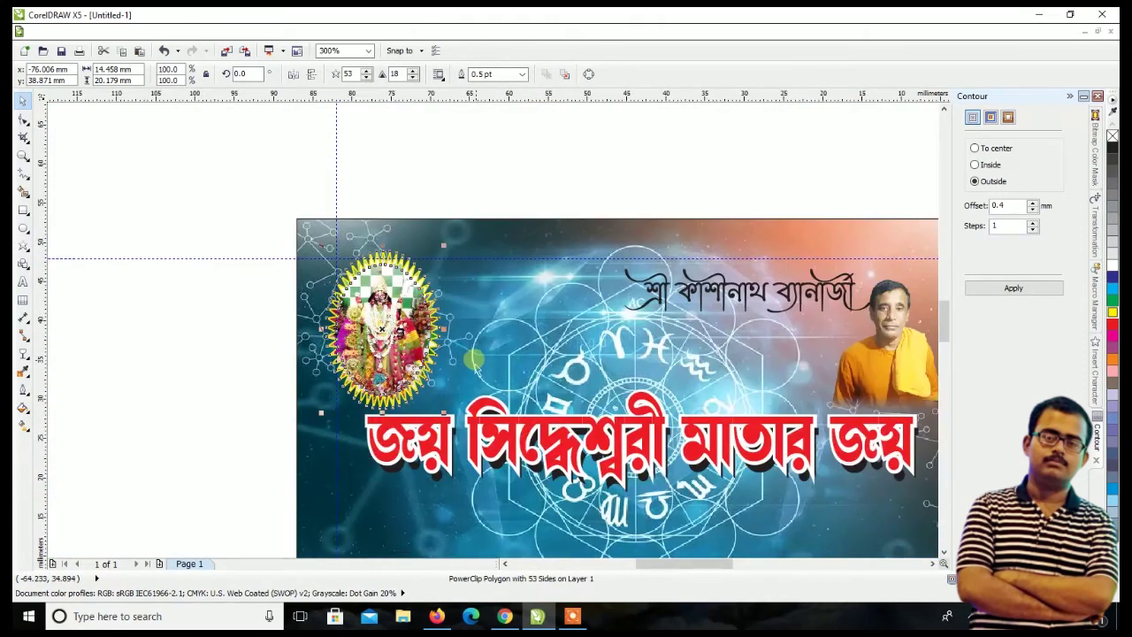
scroll(474, 357, down, 1)
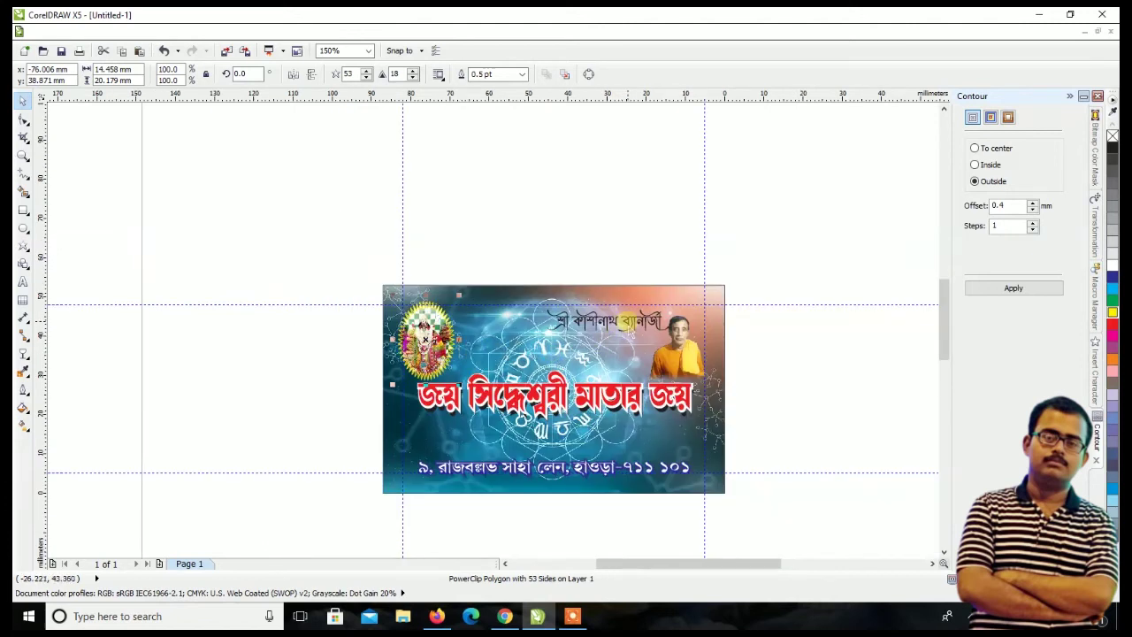
click(625, 322)
click(625, 292)
drag(625, 292, 285, 381)
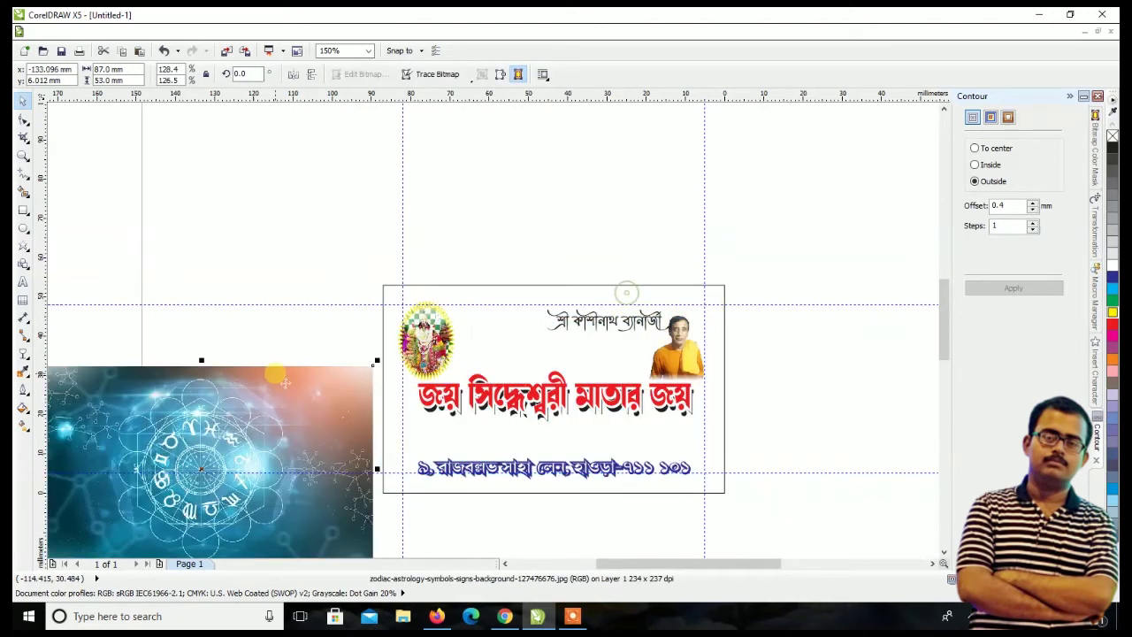
Place the (ঠাকুরমশায়) পৌরহিত্য subtitle on the card under the name.
scroll(480, 422, down, 2)
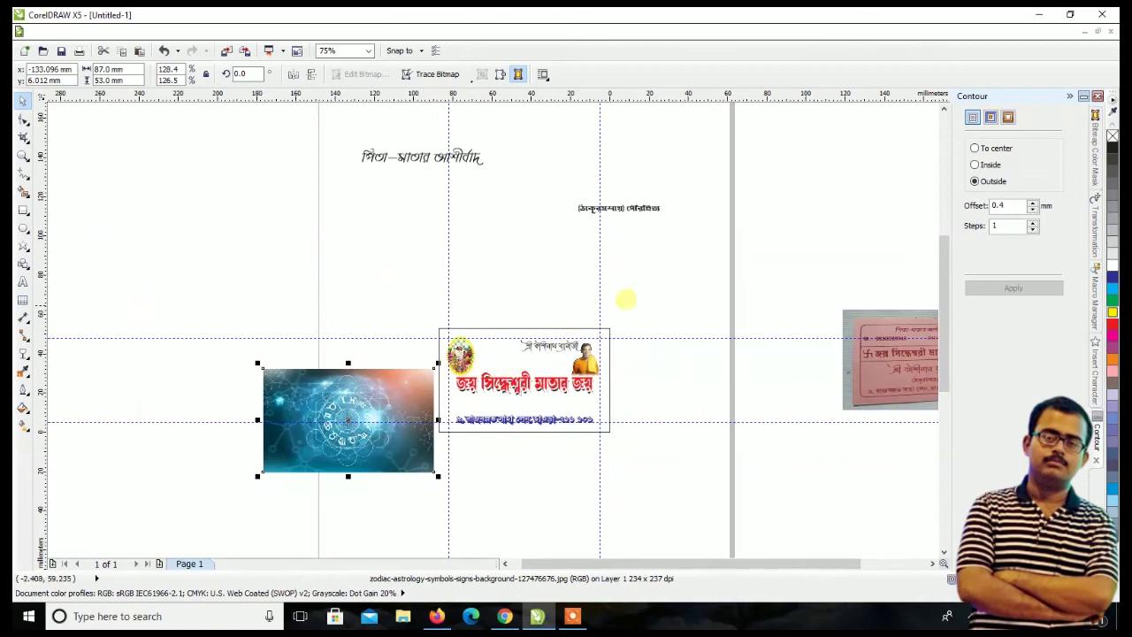
drag(643, 208, 635, 362)
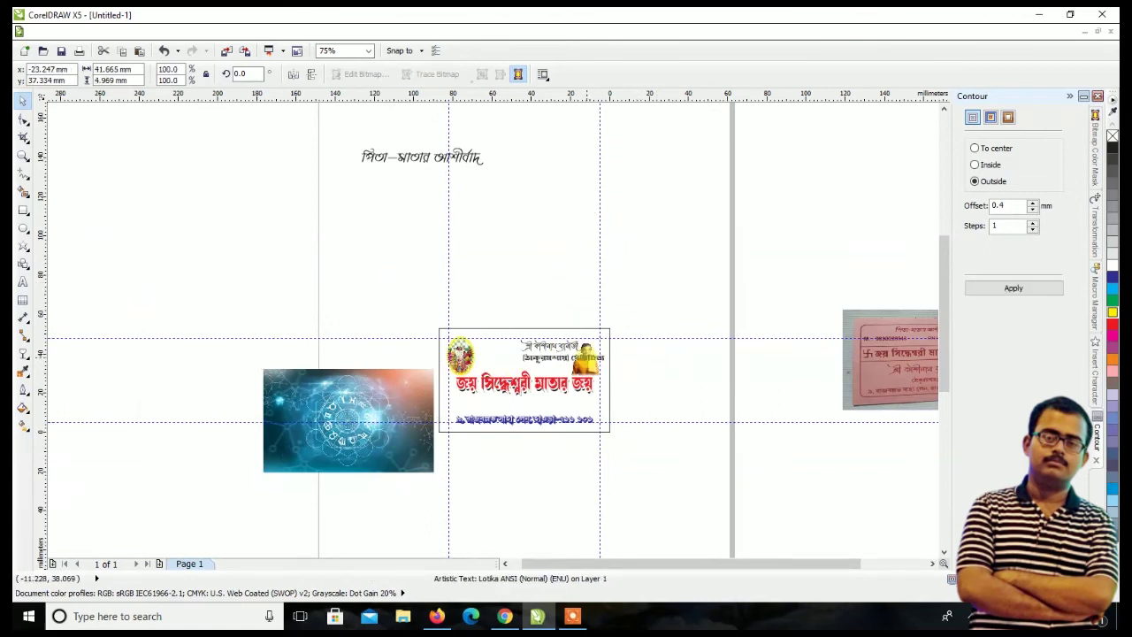
drag(636, 363, 583, 359)
scroll(575, 358, up, 4)
scroll(559, 352, up, 2)
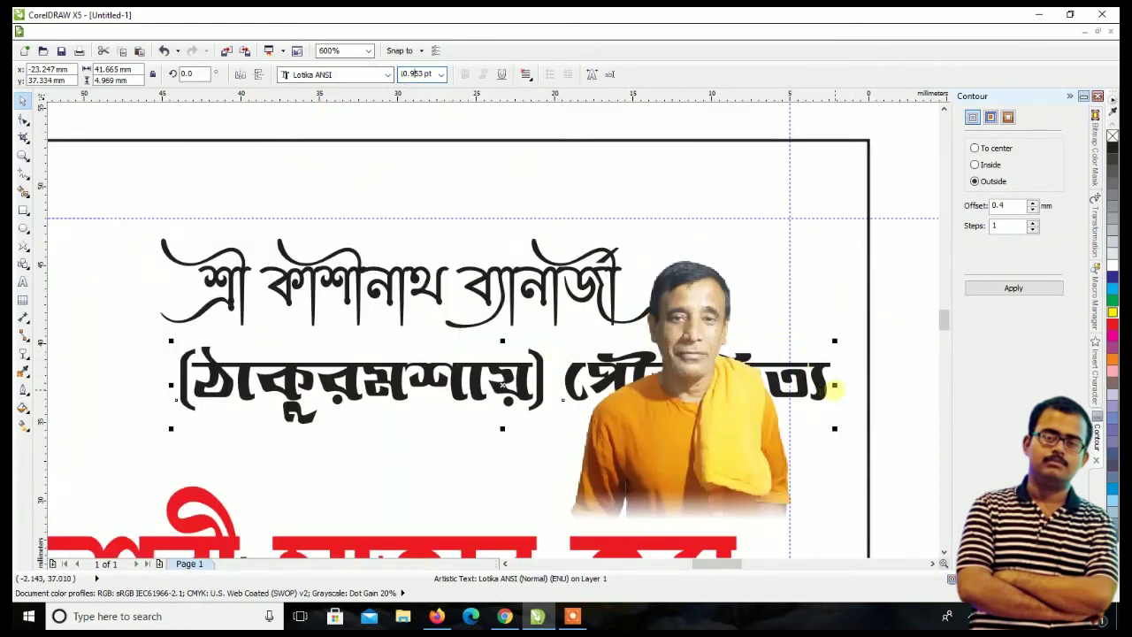
Narrow the subtitle and change its font from Monalisha ANSI to Urboshi.
shift+drag(834, 384, 688, 385)
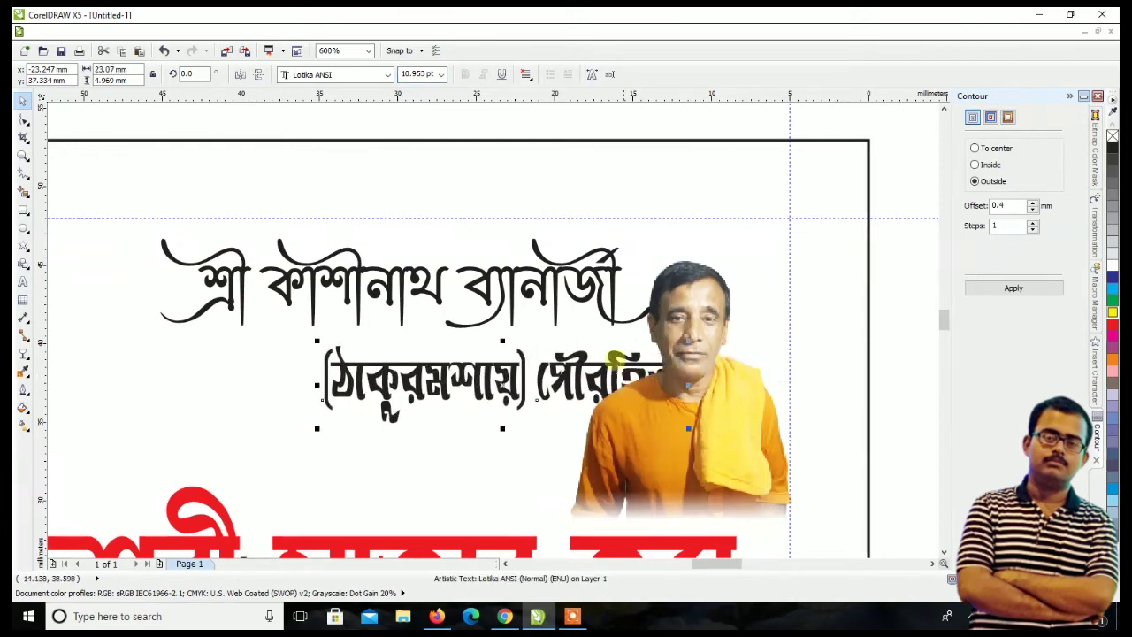
scroll(452, 358, up, 2)
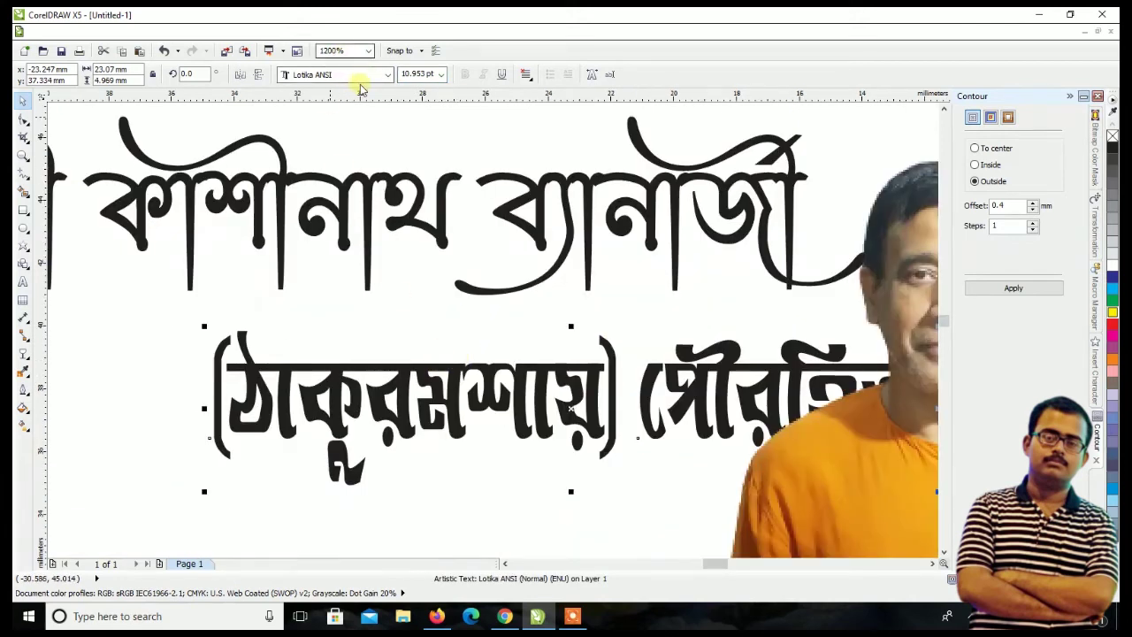
click(388, 76)
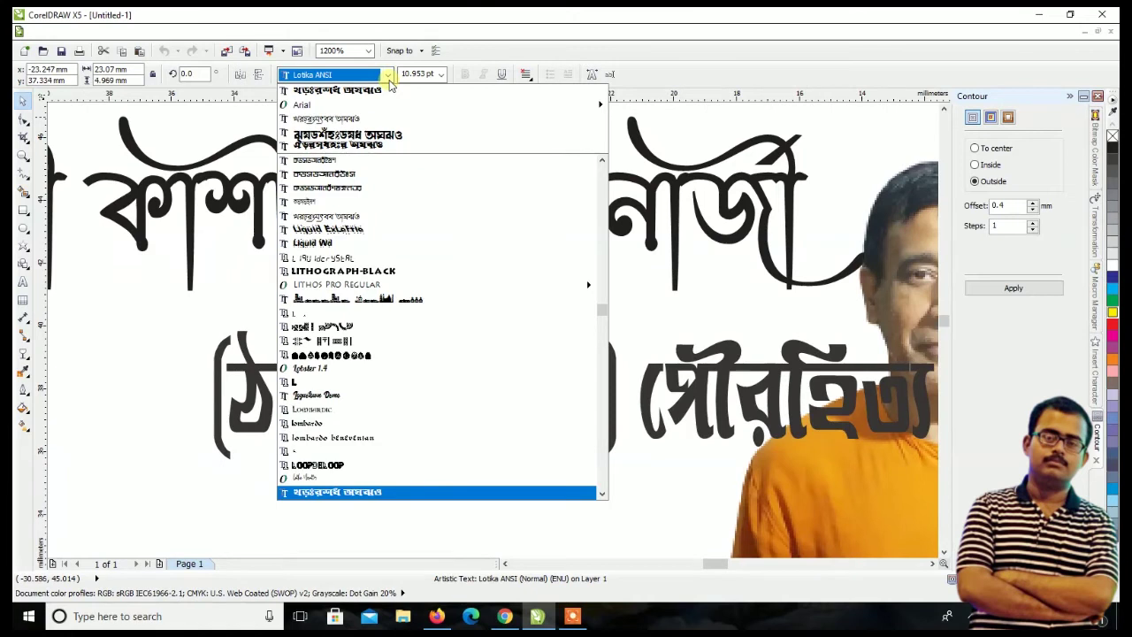
text(Mon)
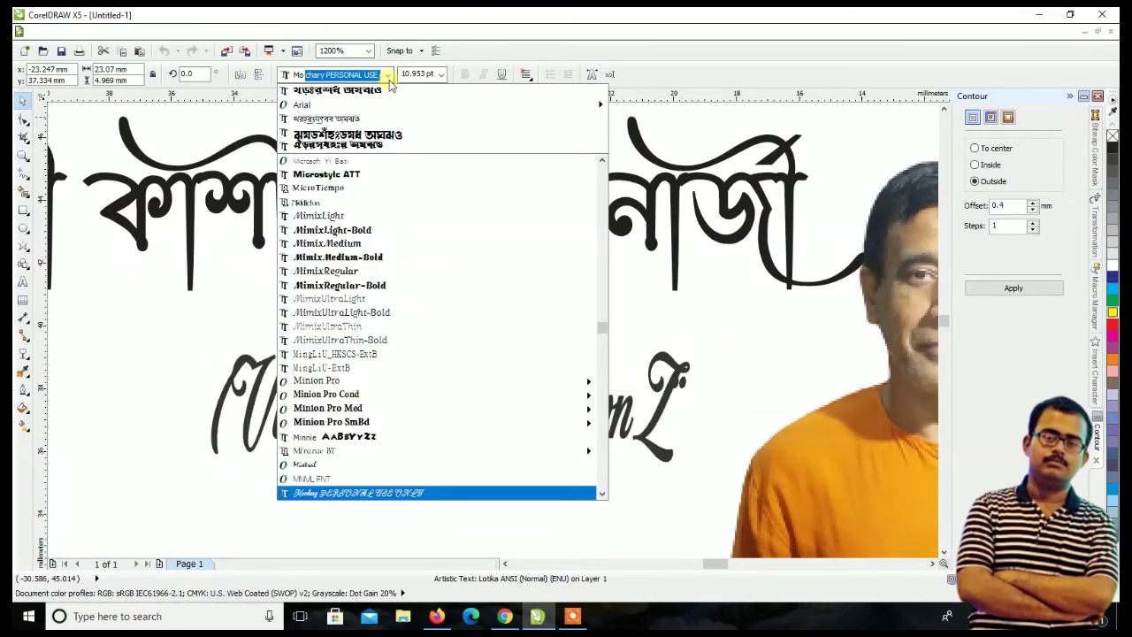
text(a)
key(Return)
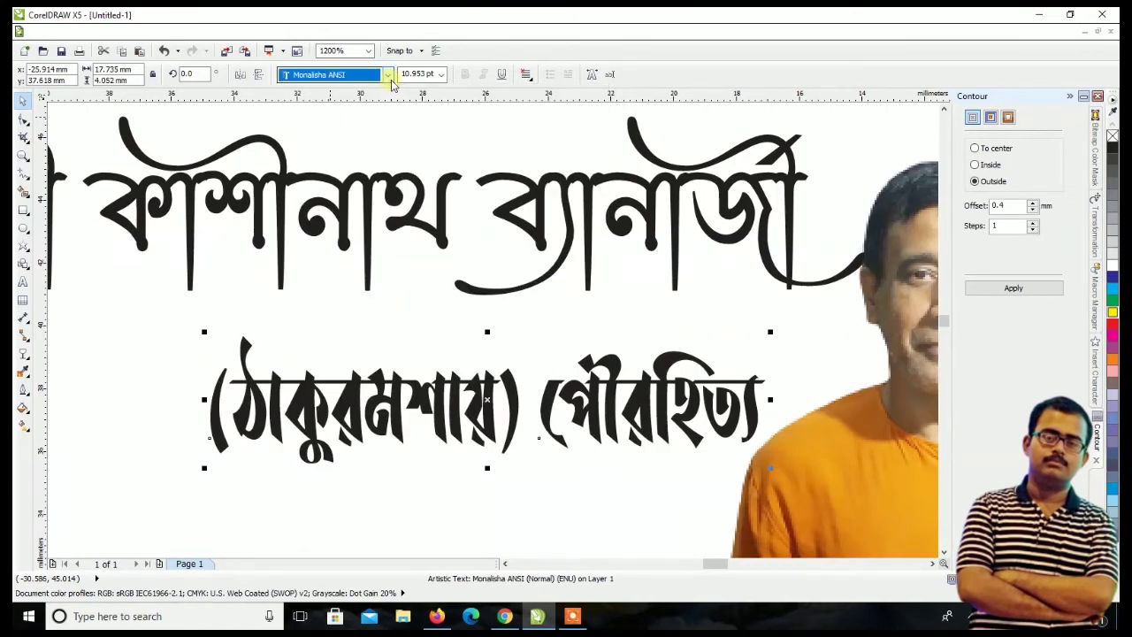
click(390, 78)
key(Down)
key(Down)
key(Down)
key(Down)
key(Down)
key(Down)
key(Down)
key(Down)
key(Down)
key(Down)
key(Down)
key(Down)
key(Down)
key(Down)
key(Down)
key(Down)
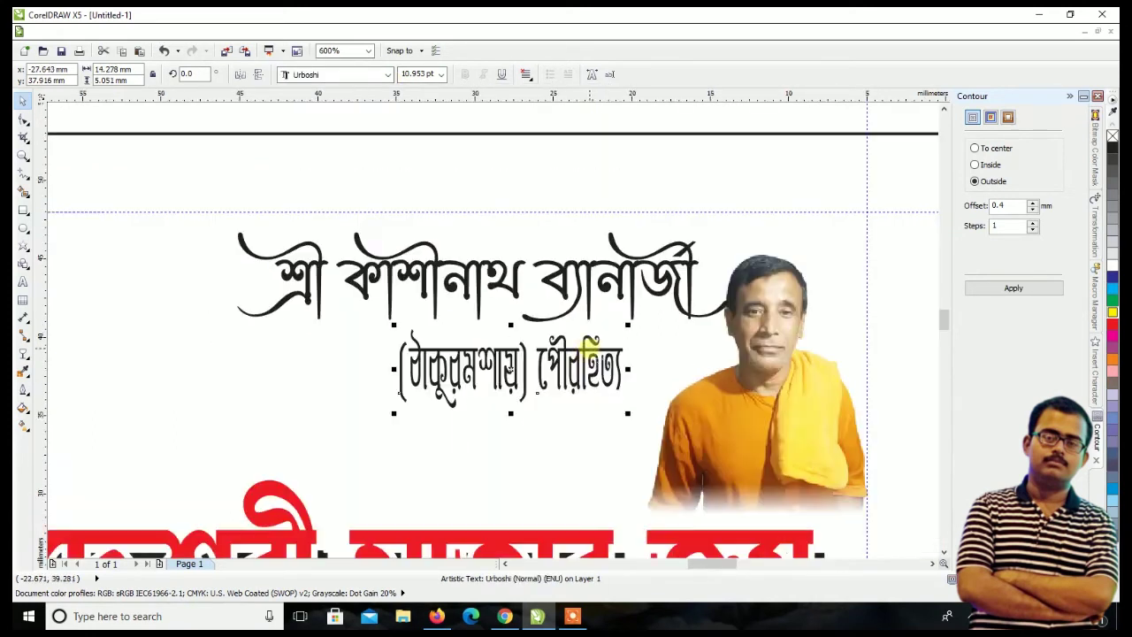
Re-enter the subtitle text with the Text tool, then return to the Pick tool.
click(28, 284)
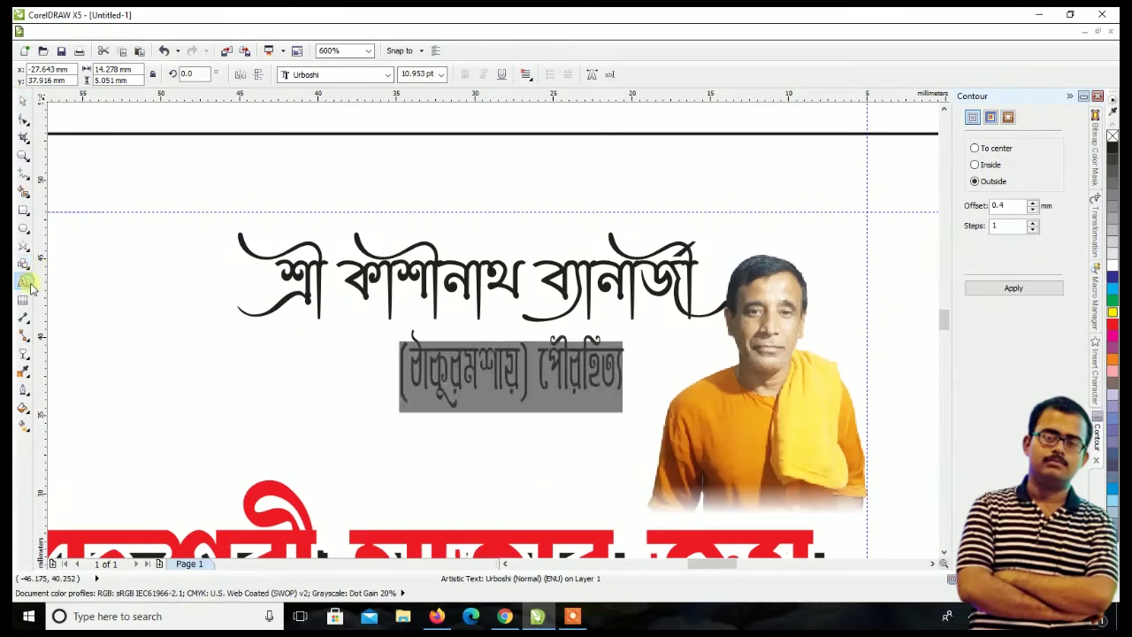
key(Delete)
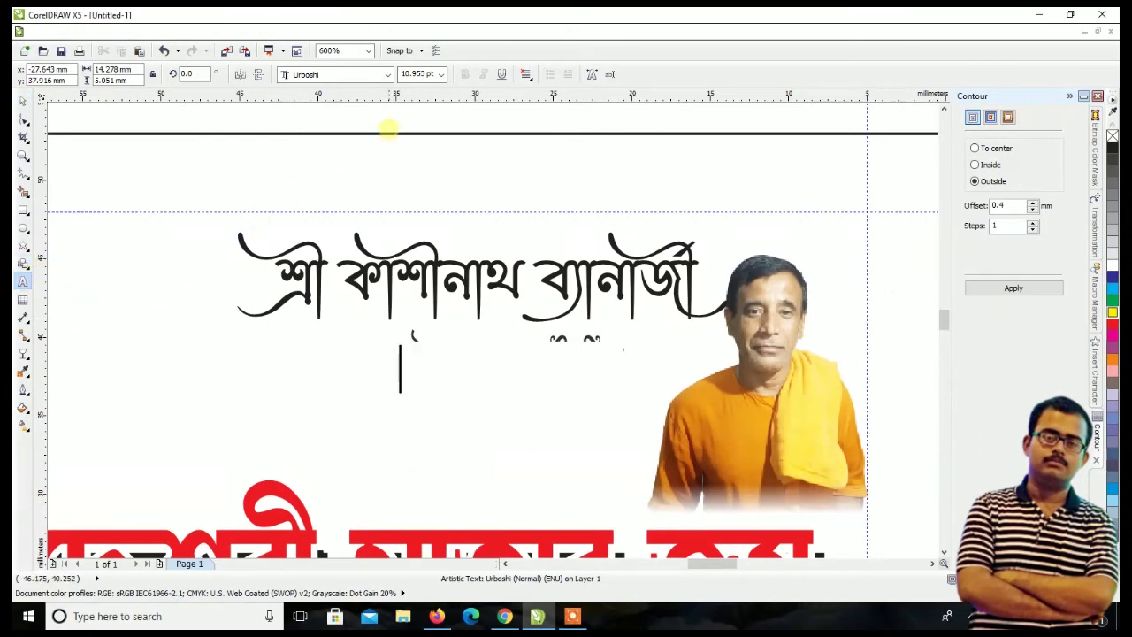
click(391, 123)
key(ctrl+v)
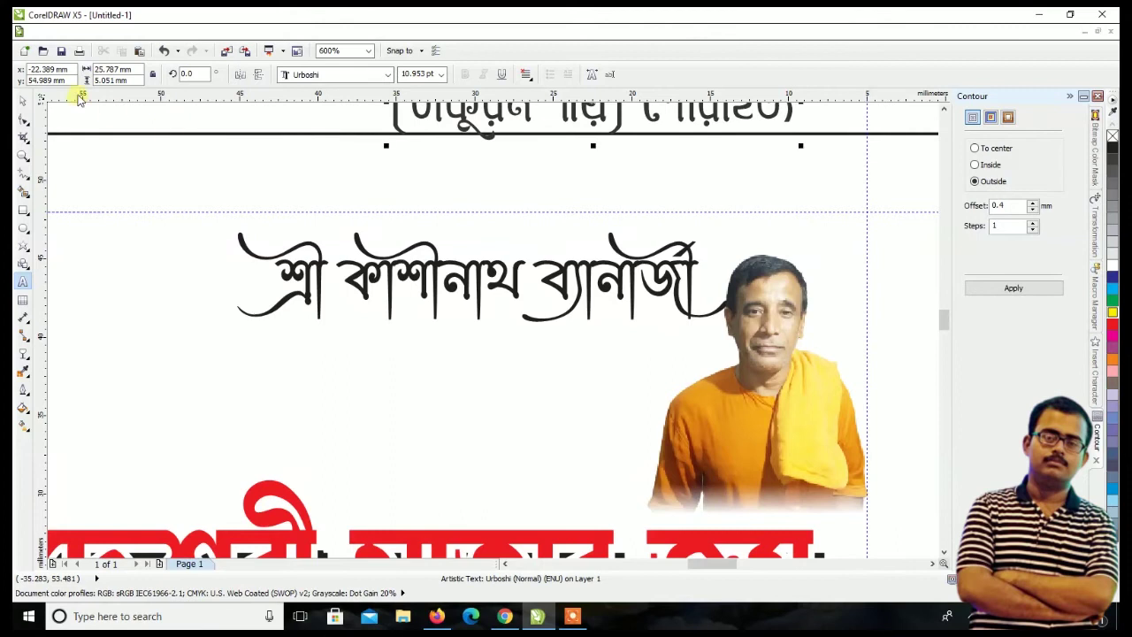
click(24, 105)
click(574, 285)
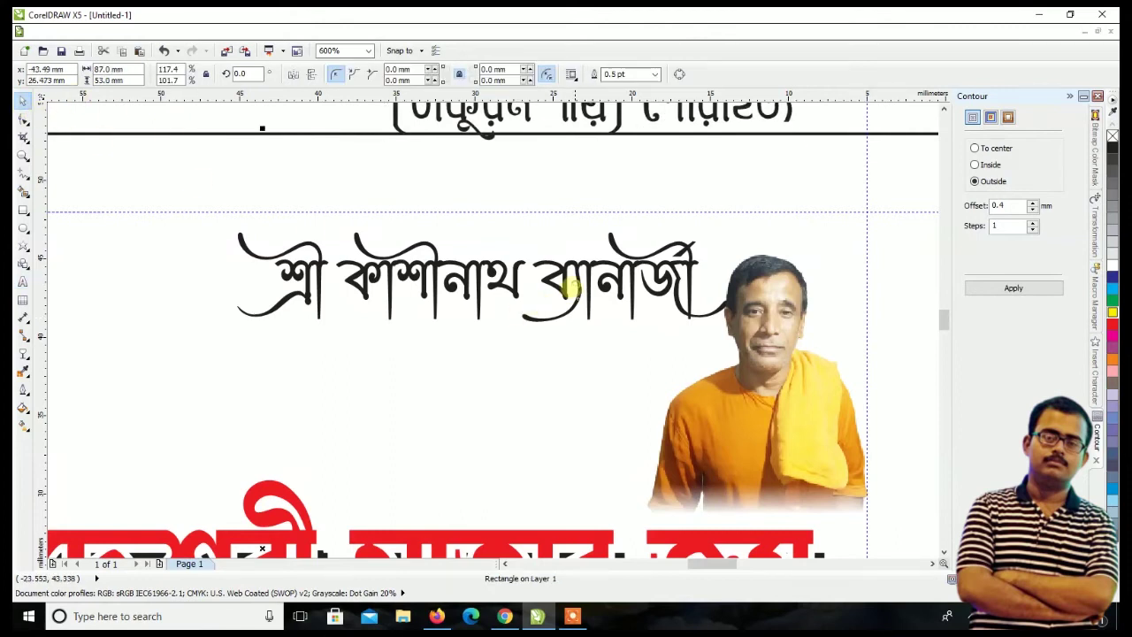
Enlarge the name text slightly and nudge it a little left.
scroll(566, 290, down, 2)
scroll(518, 285, up, 1)
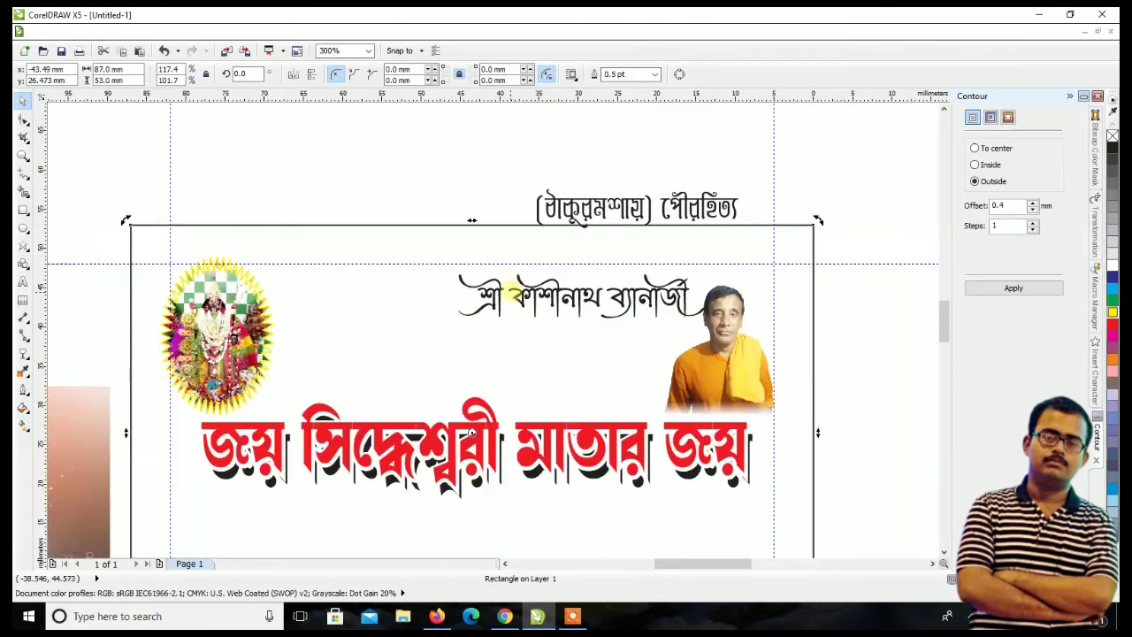
click(513, 296)
drag(453, 268, 420, 262)
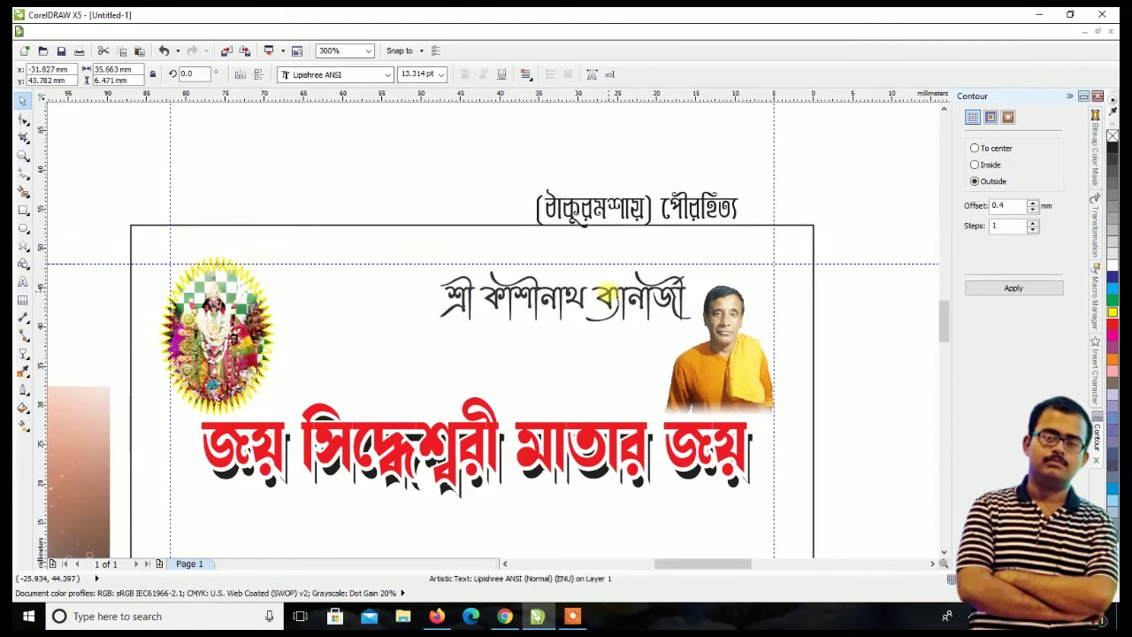
drag(608, 290, 604, 290)
Move the (ঠাকুরমশায়) পৌরহিত্য subtitle directly beneath the name, beside the portrait.
mouse_move(648, 220)
mouse_down()
mouse_move(596, 348)
mouse_move(587, 340)
mouse_up()
click(846, 309)
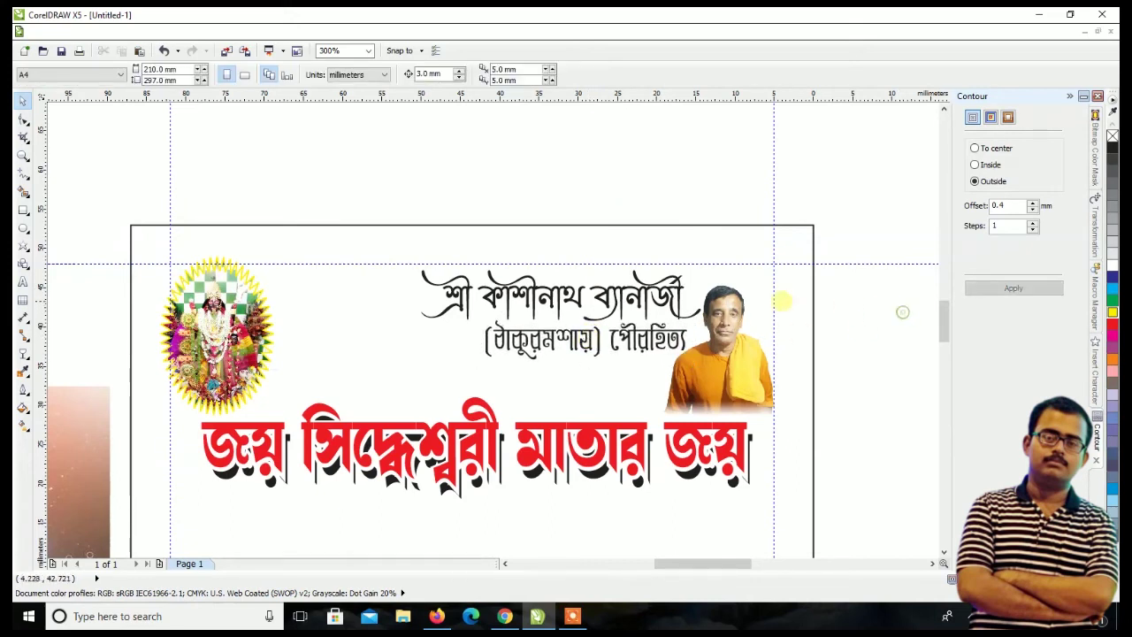
scroll(611, 299, down, 2)
scroll(556, 409, up, 2)
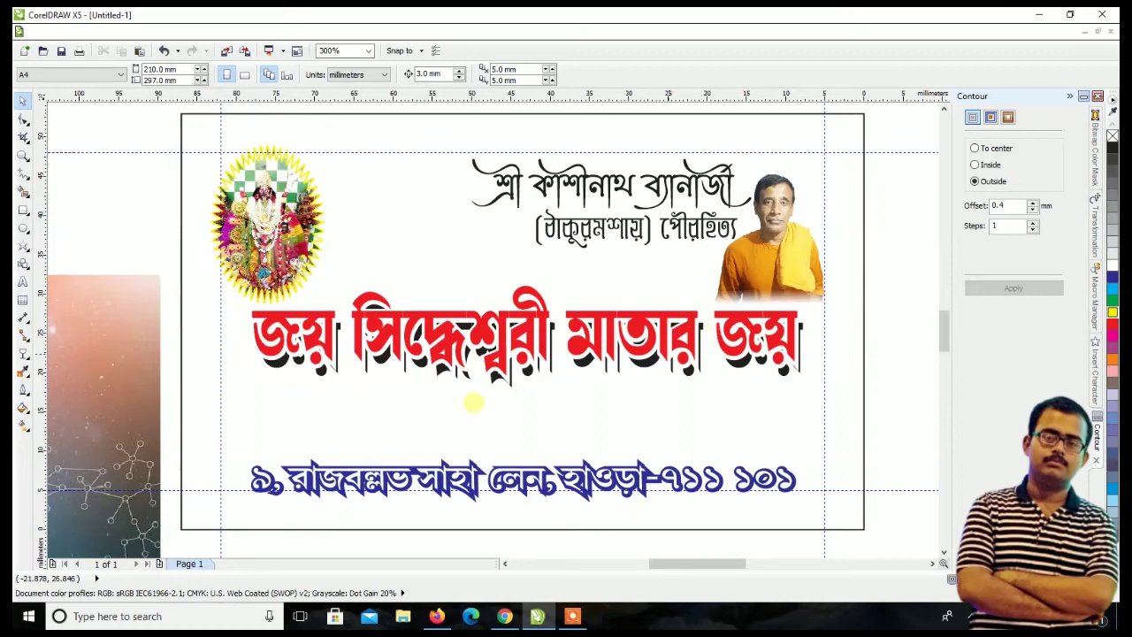
click(26, 281)
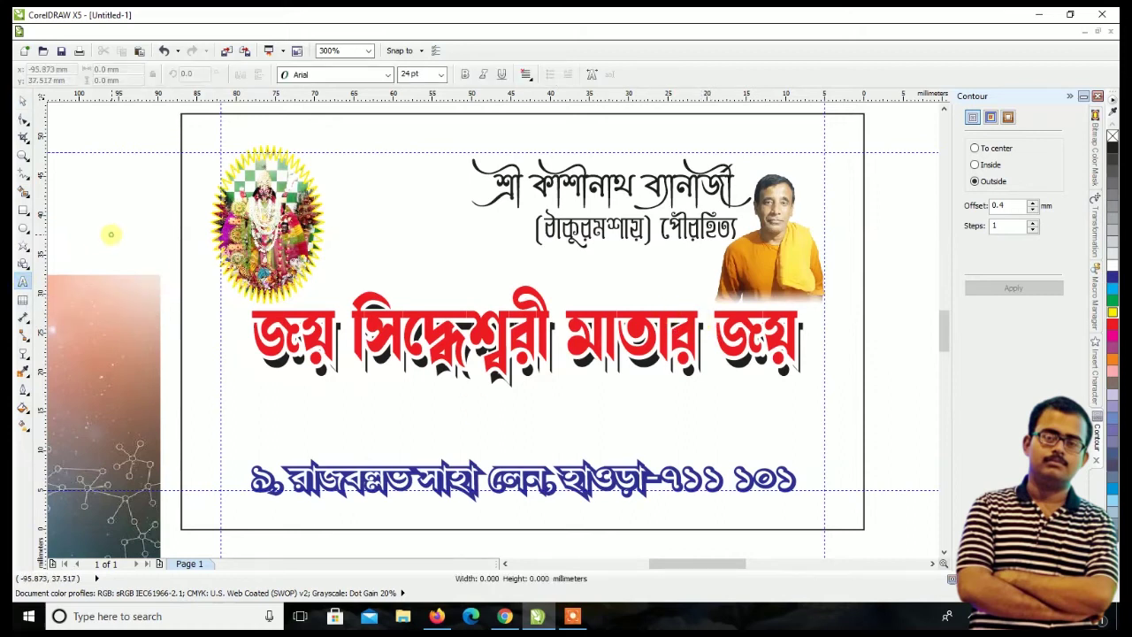
click(111, 232)
scroll(301, 350, down, 3)
scroll(302, 350, down, 2)
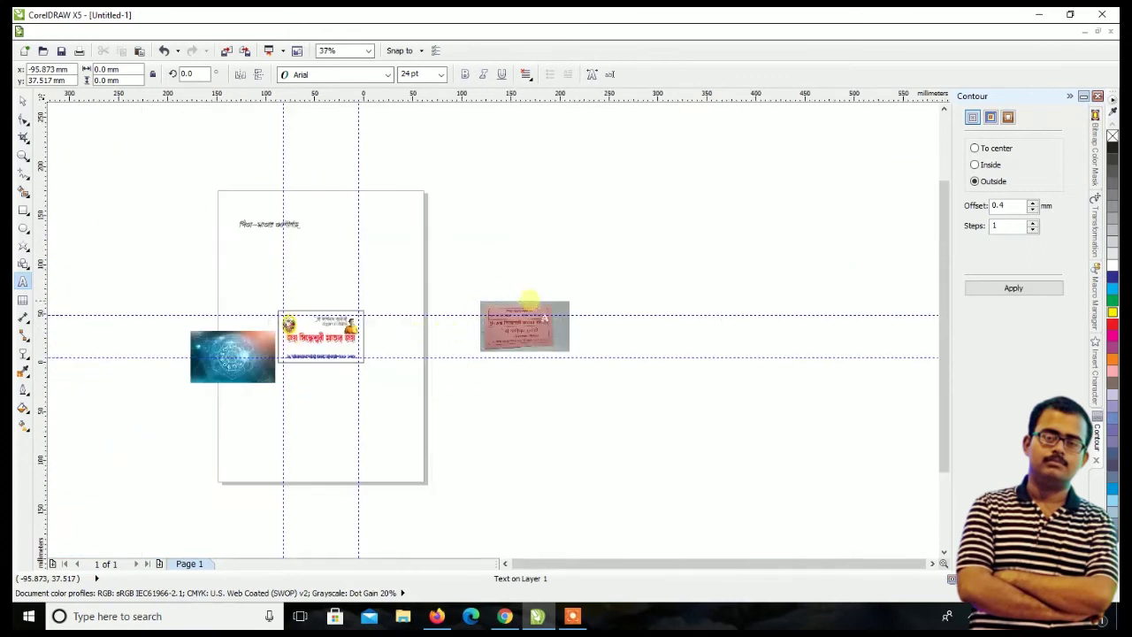
scroll(529, 300, up, 3)
scroll(488, 306, down, 2)
scroll(430, 227, up, 1)
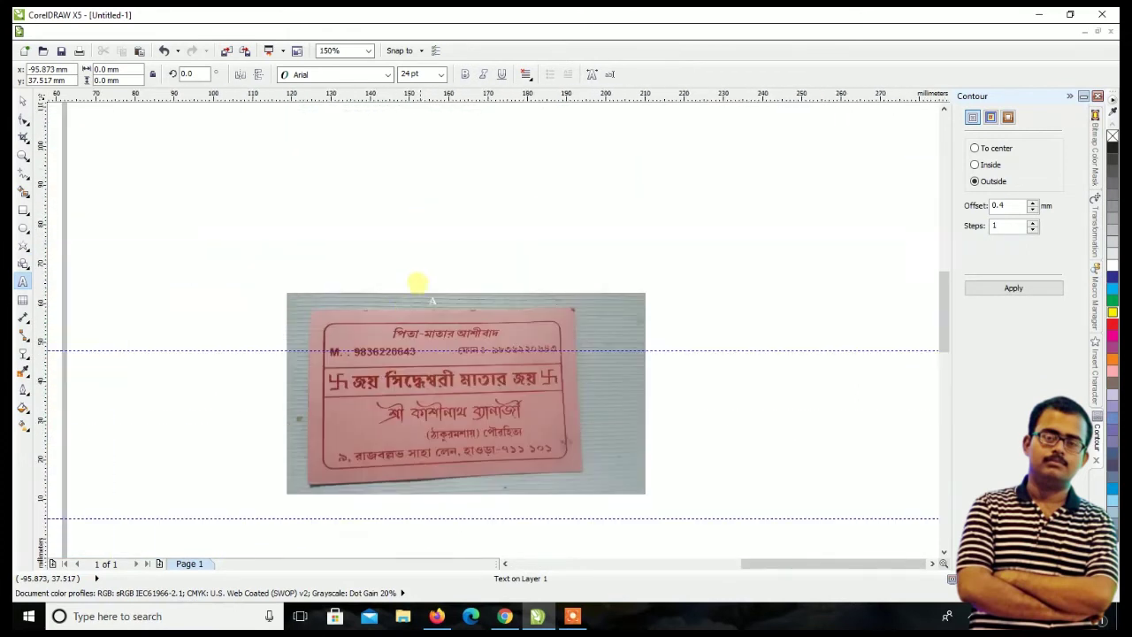
scroll(379, 336, up, 1)
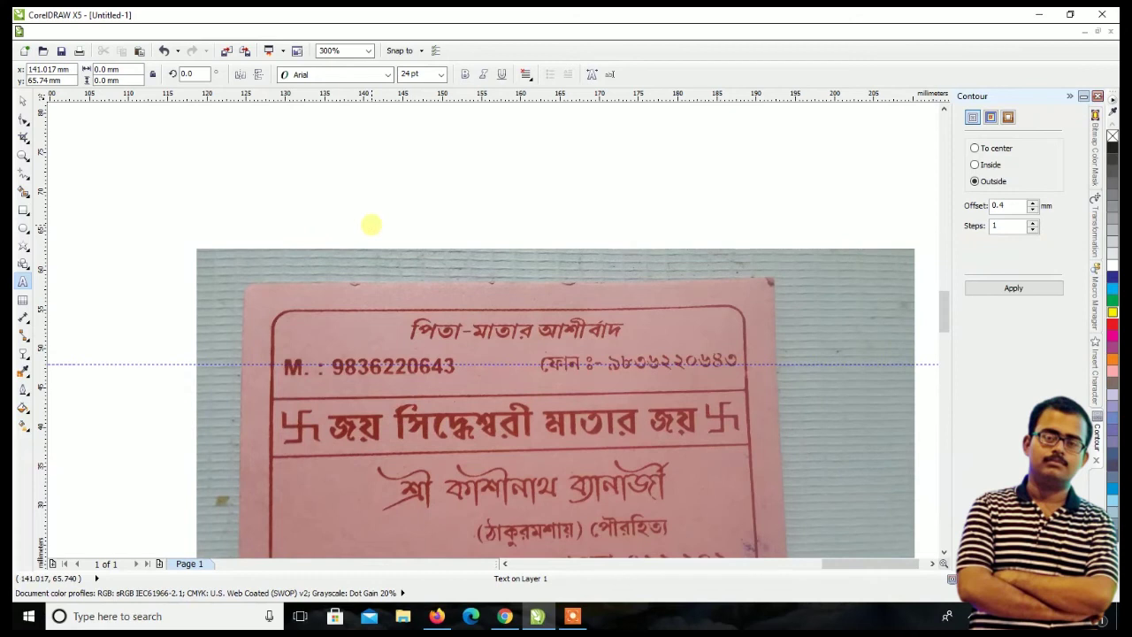
click(370, 224)
text(Mob.: )
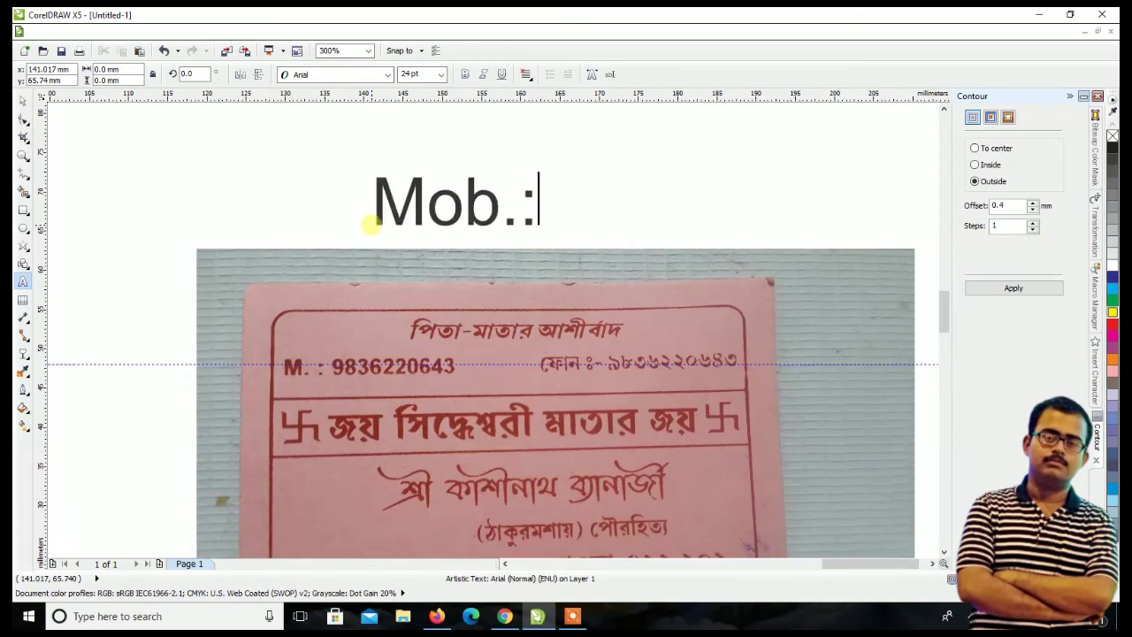
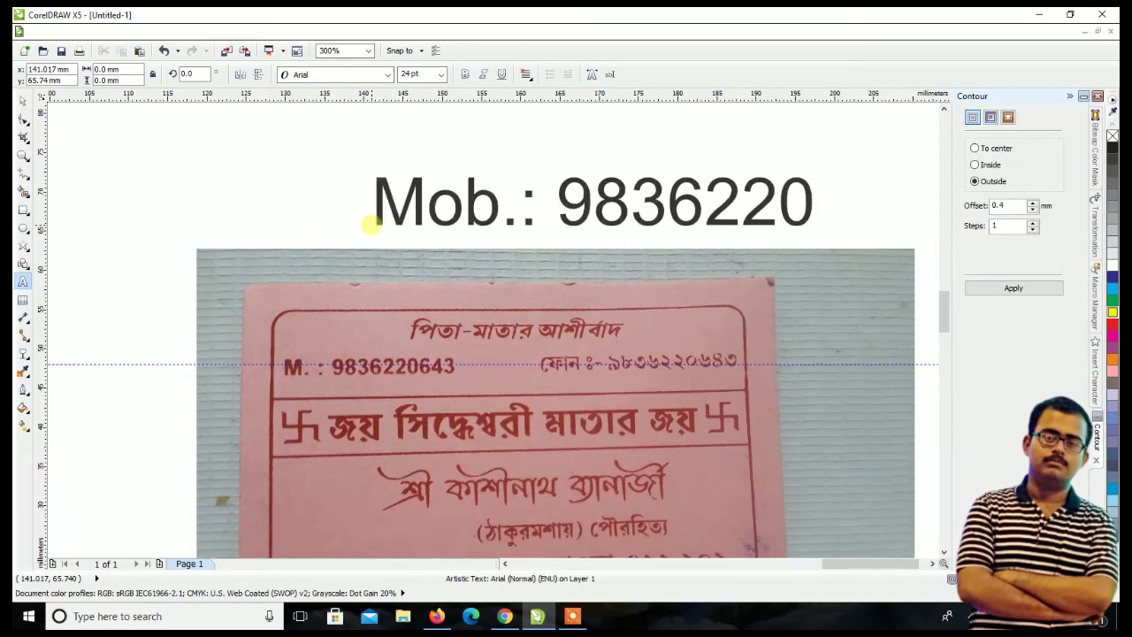
key(ctrl+space)
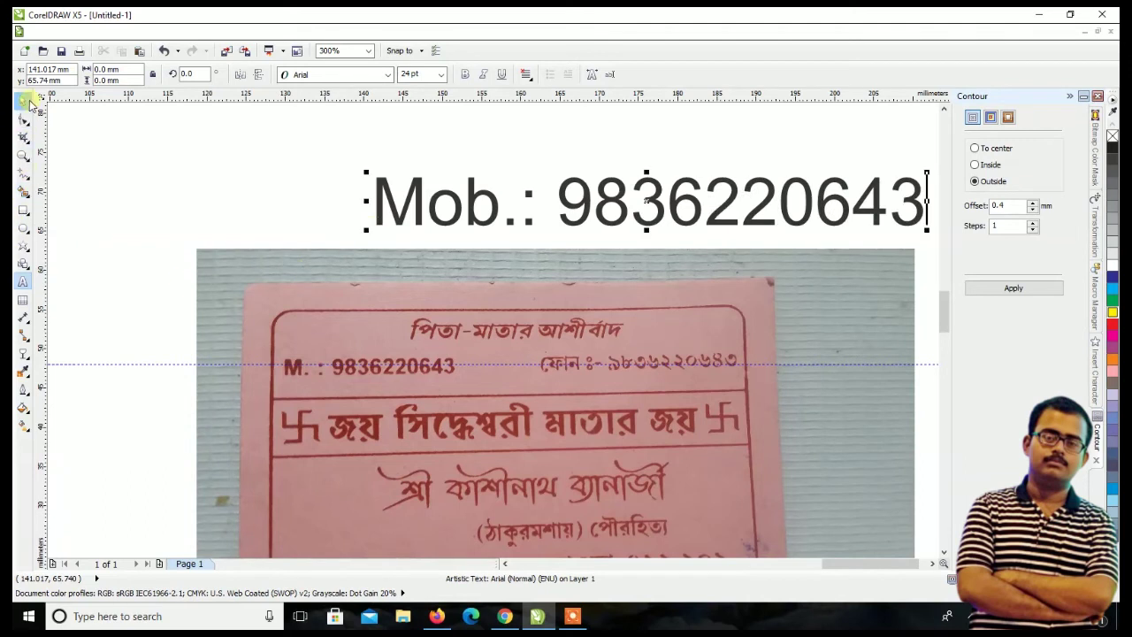
Set the mobile number to Arial Narrow at 9 pt.
click(389, 74)
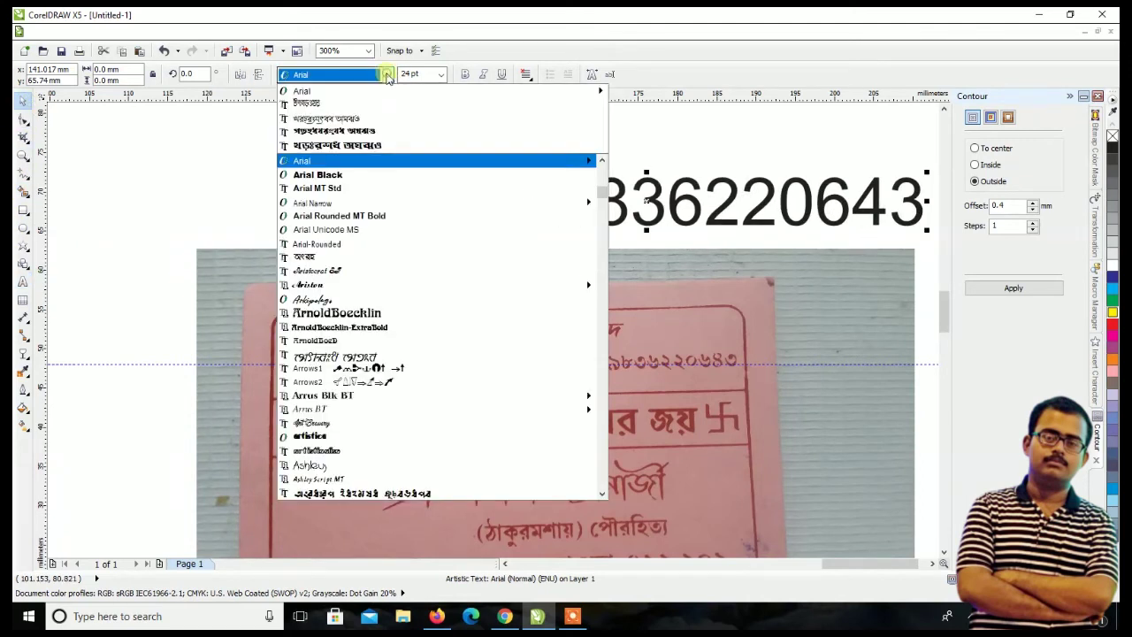
click(344, 202)
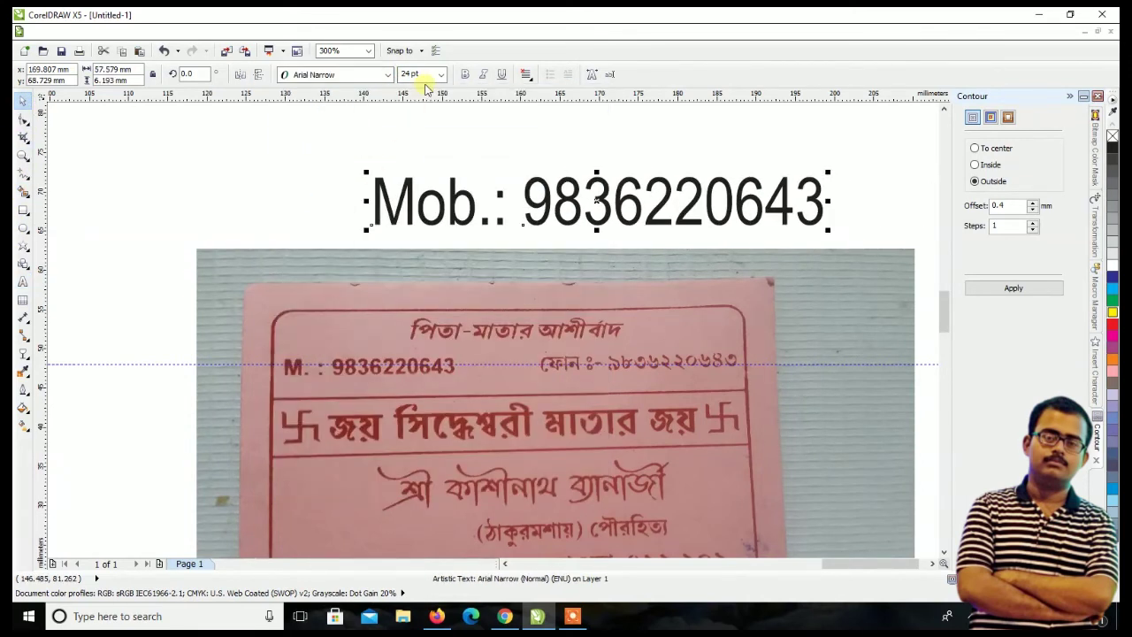
text(9)
key(Return)
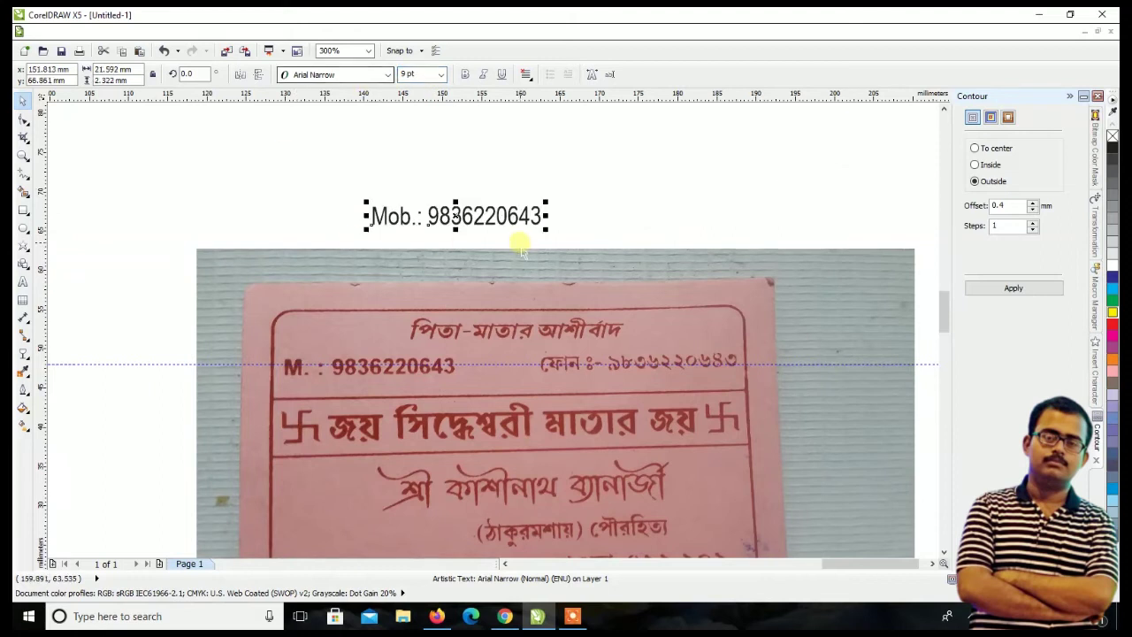
Move the mobile number onto the card, just under the subtitle line.
scroll(522, 239, down, 3)
drag(522, 235, 168, 303)
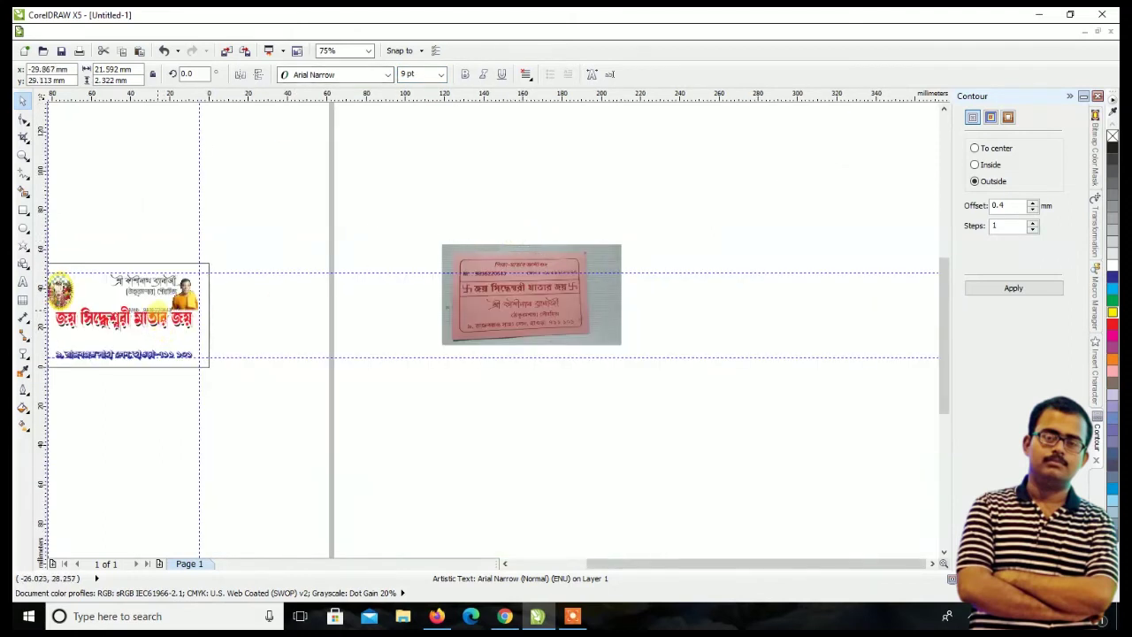
scroll(132, 296, up, 3)
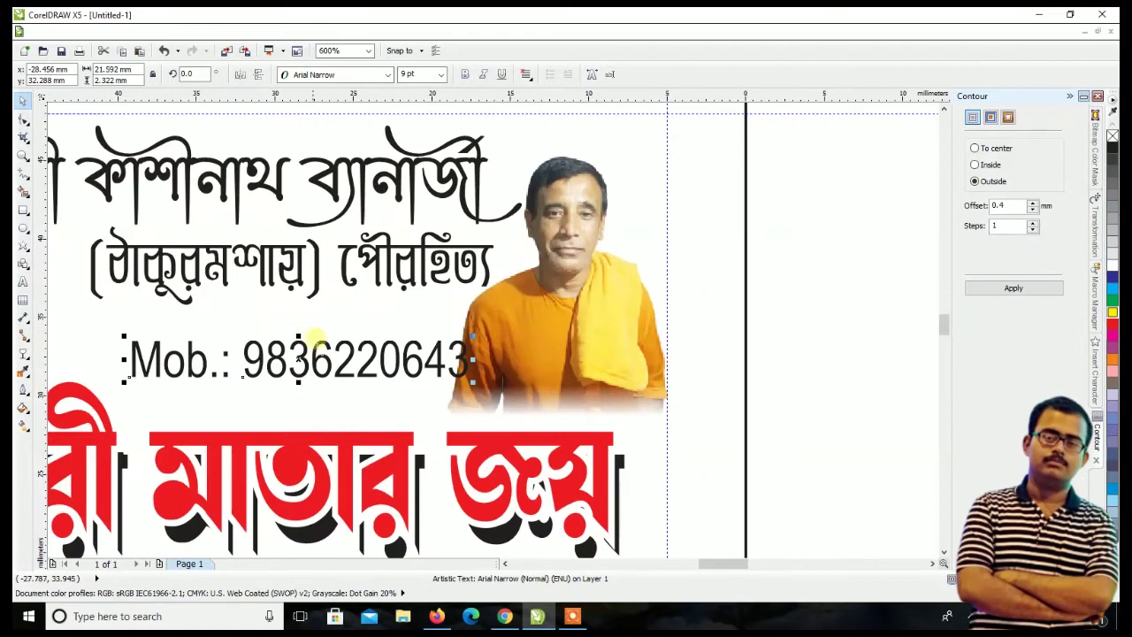
drag(344, 346, 328, 324)
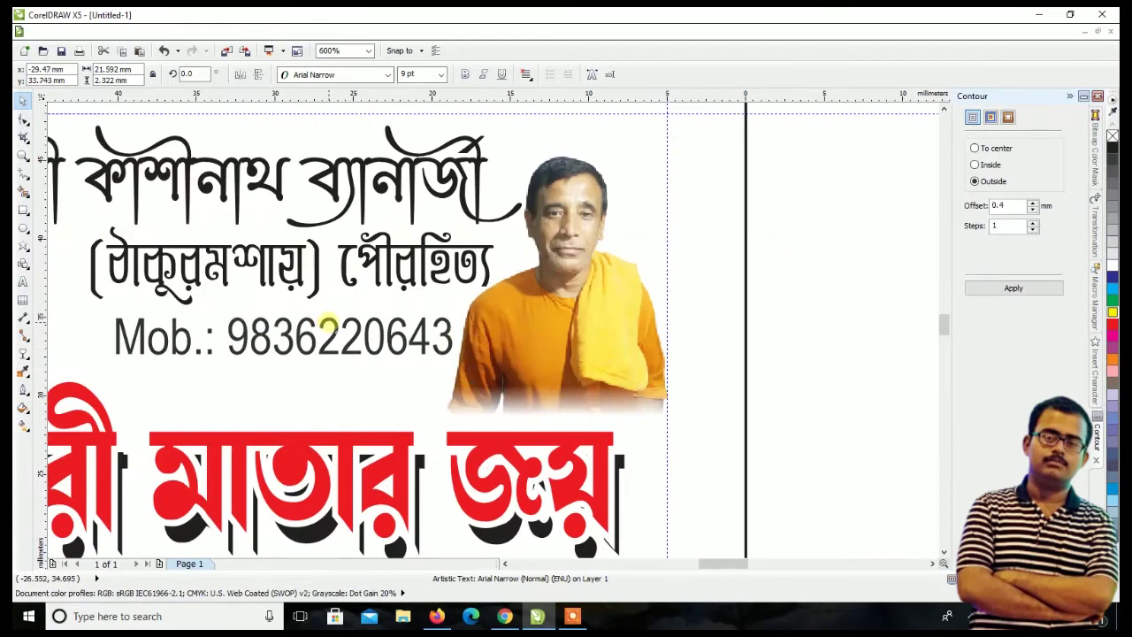
drag(328, 324, 330, 333)
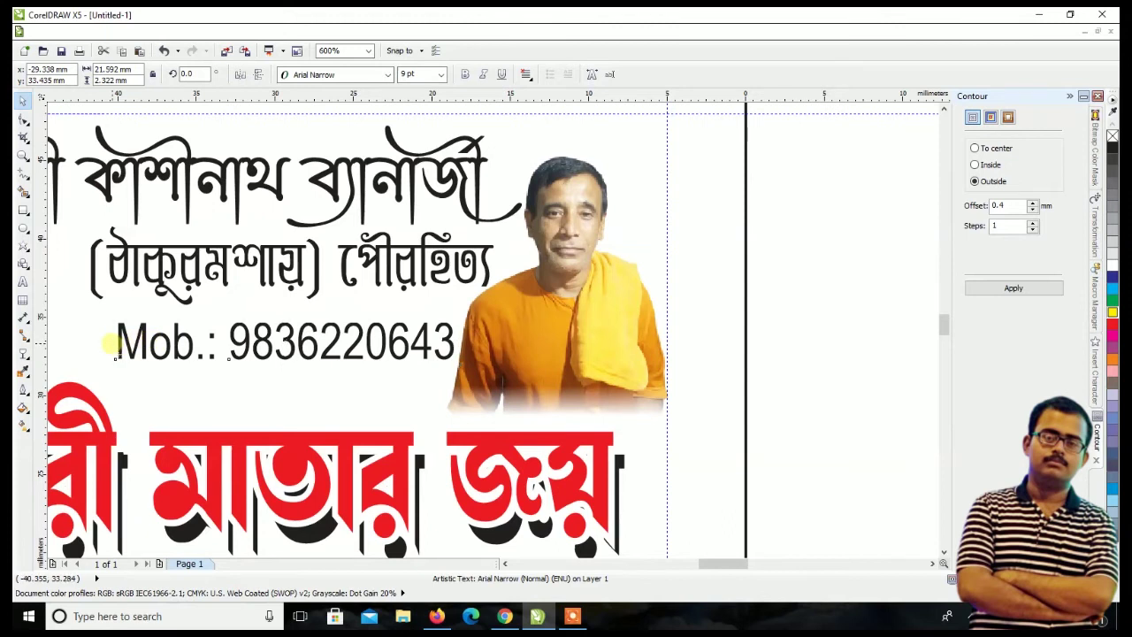
scroll(460, 325, down, 3)
click(555, 352)
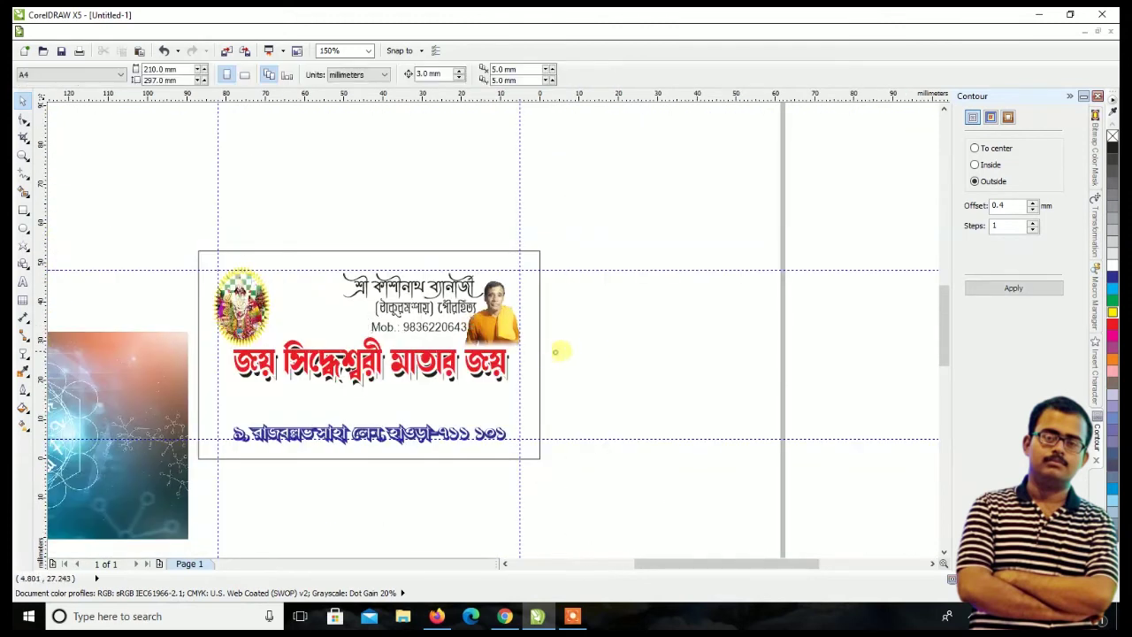
Scale the round deity badge up slightly, to about 106%.
scroll(327, 389, up, 2)
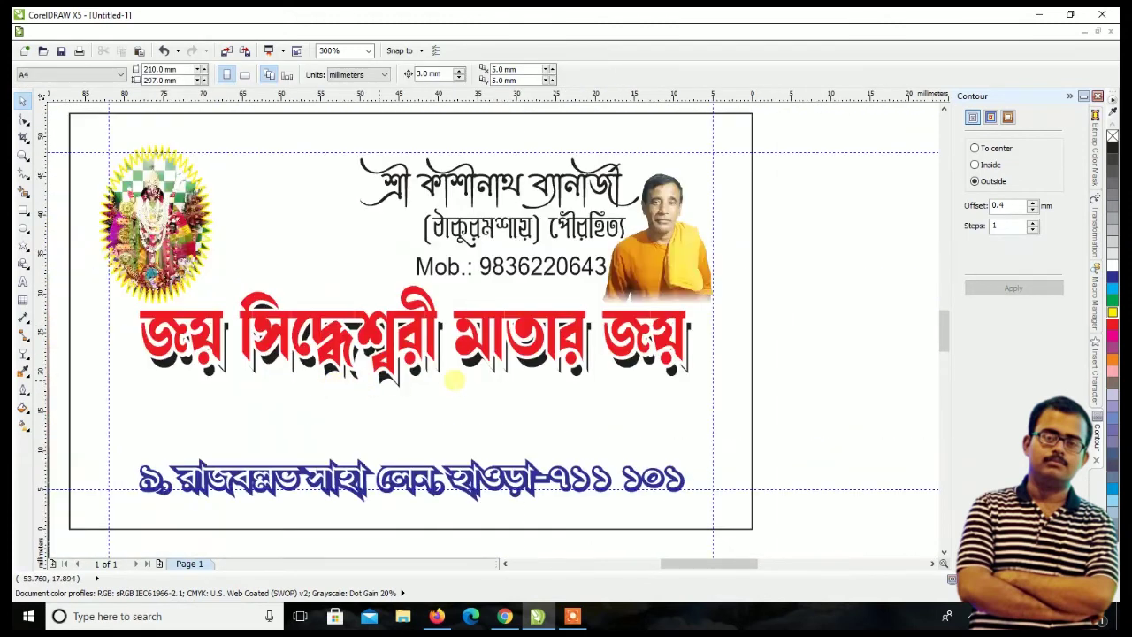
mouse_move(799, 280)
mouse_down()
mouse_move(221, 392)
mouse_move(413, 332)
mouse_up()
click(878, 217)
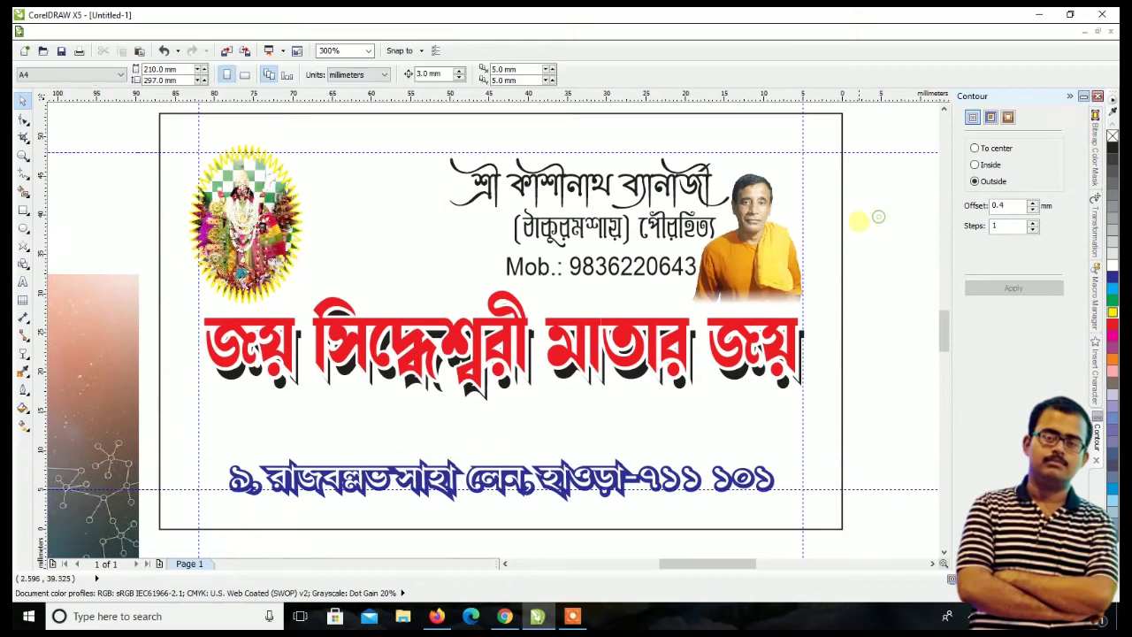
click(274, 262)
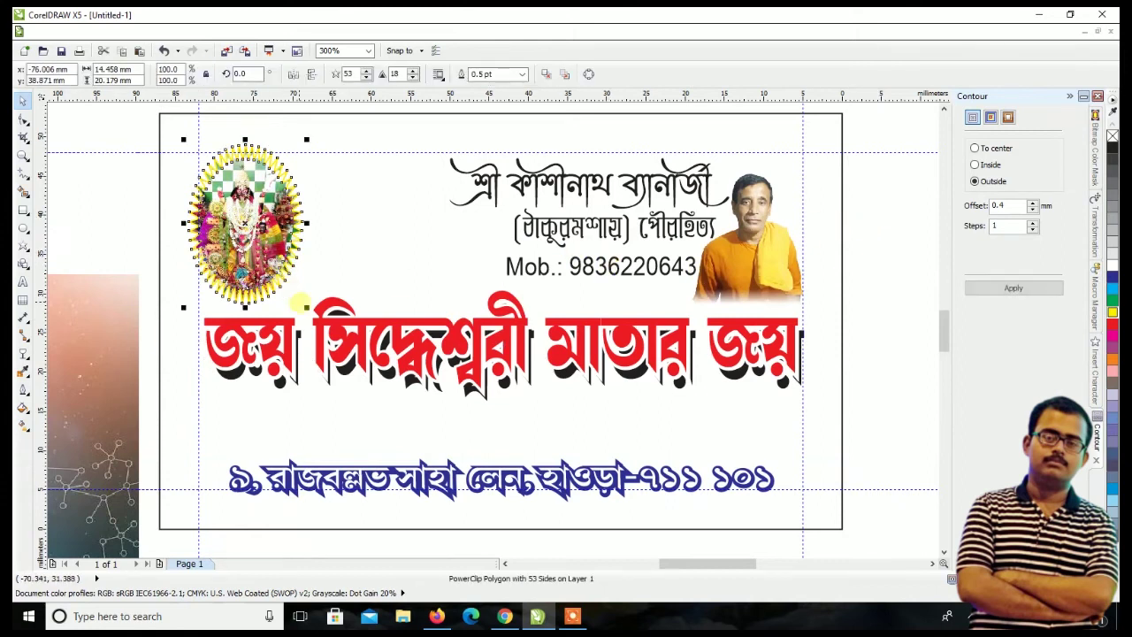
drag(306, 307, 314, 317)
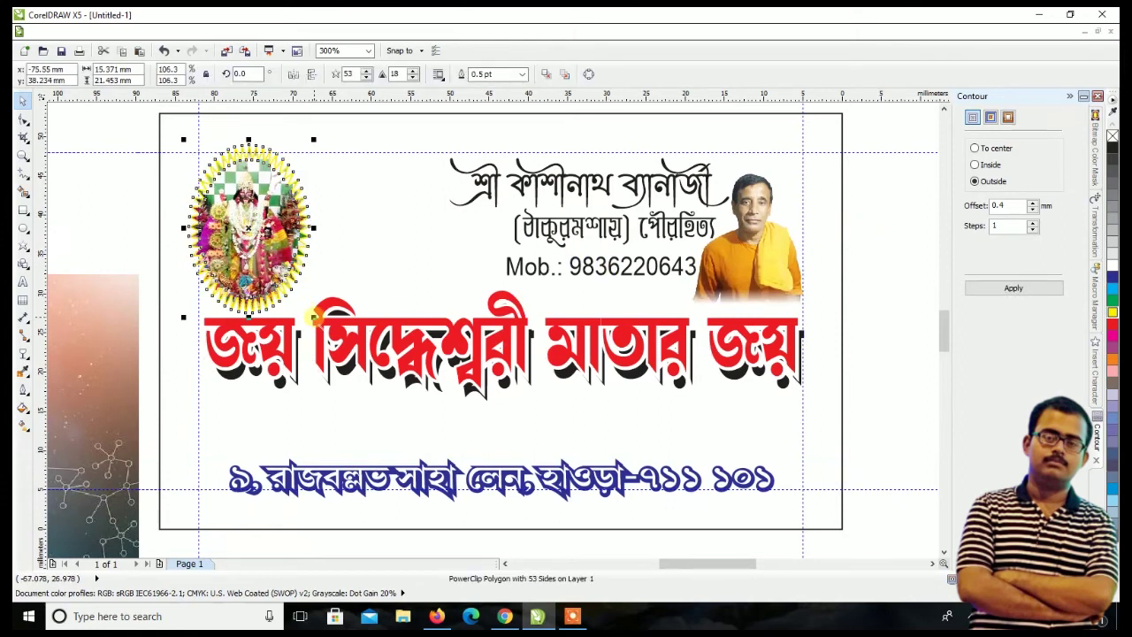
scroll(229, 221, up, 2)
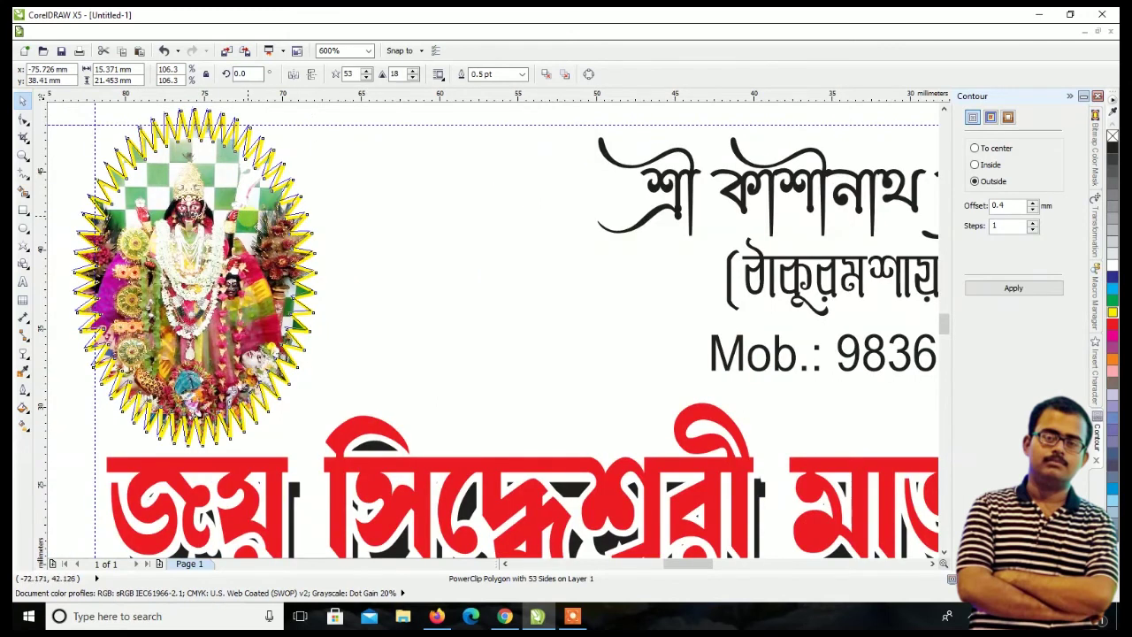
scroll(247, 226, down, 2)
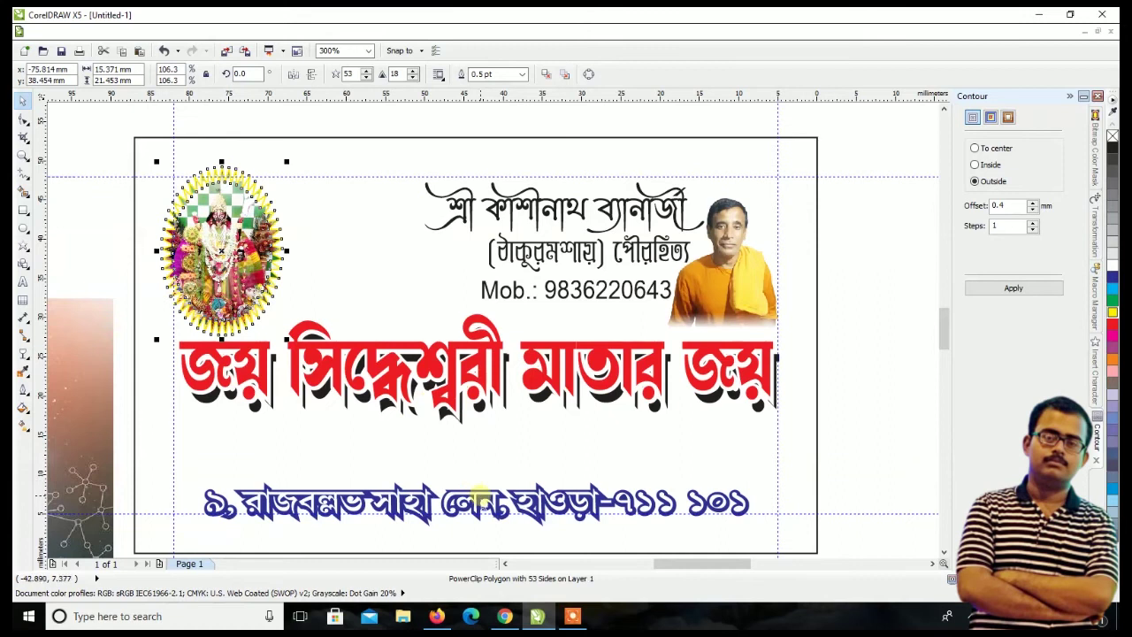
Move the Bengali blessing line just above the card's top edge, then select the name lines.
click(488, 501)
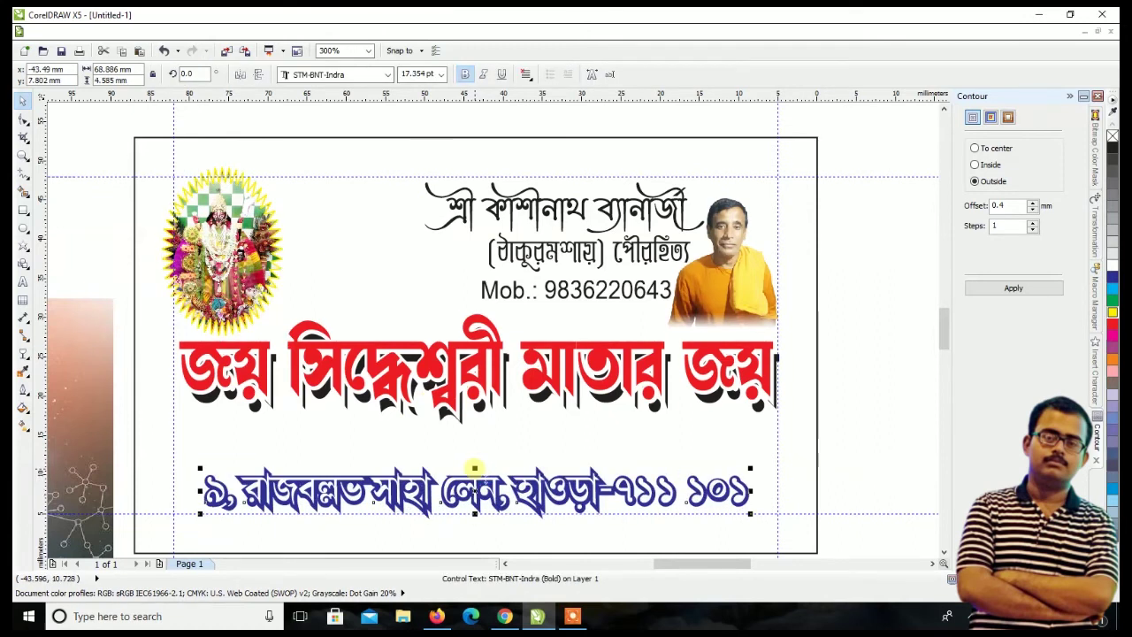
scroll(475, 470, down, 4)
click(637, 449)
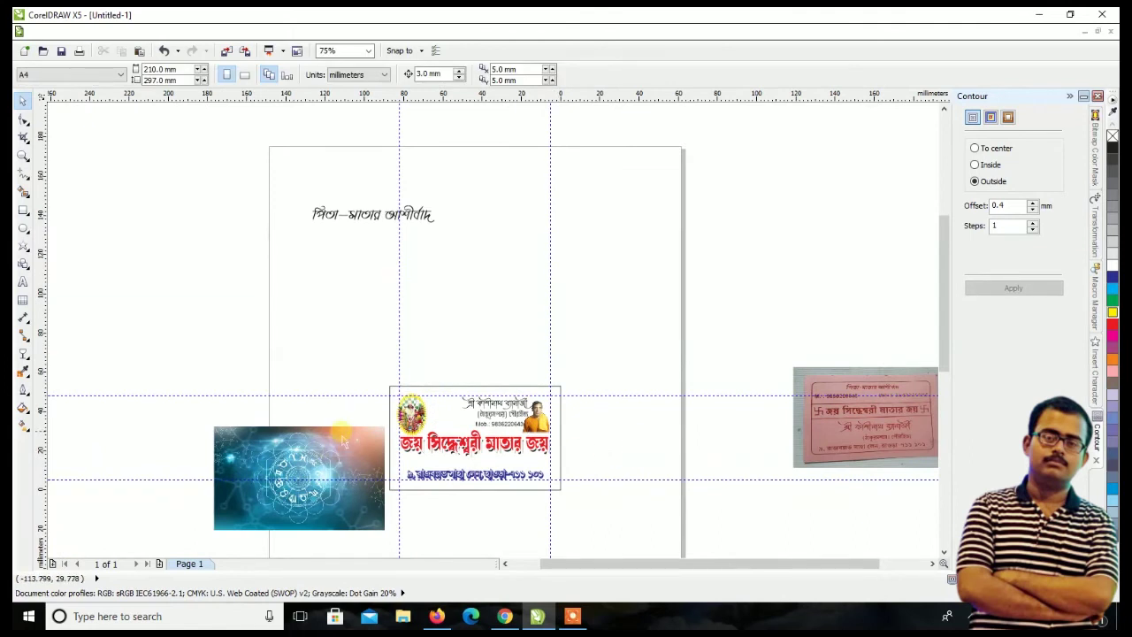
scroll(531, 447, up, 2)
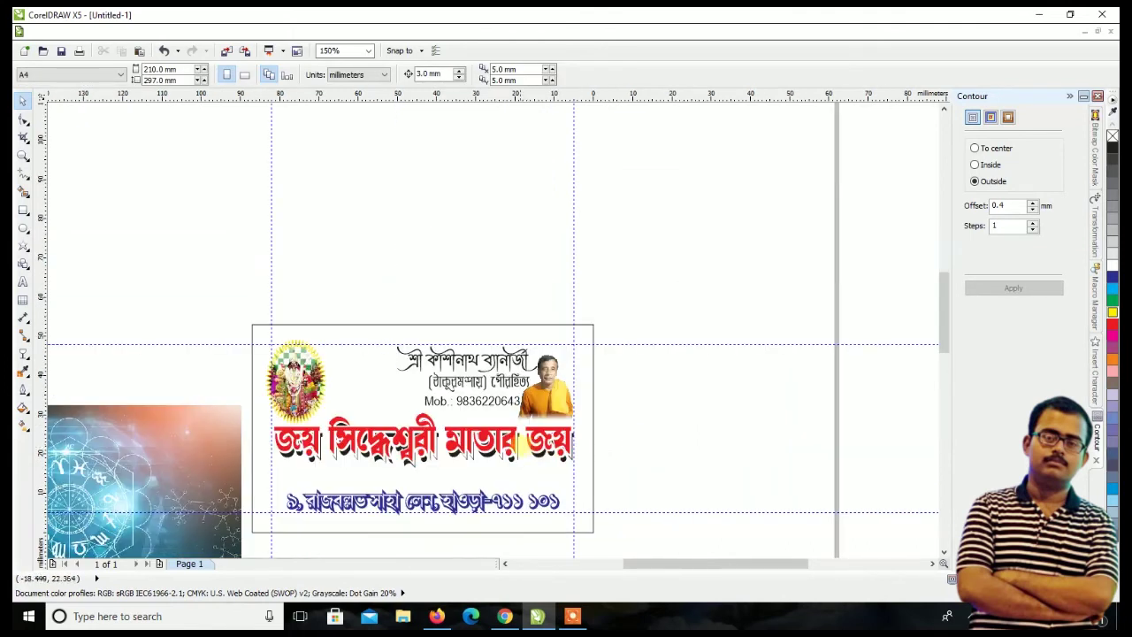
scroll(382, 332, down, 2)
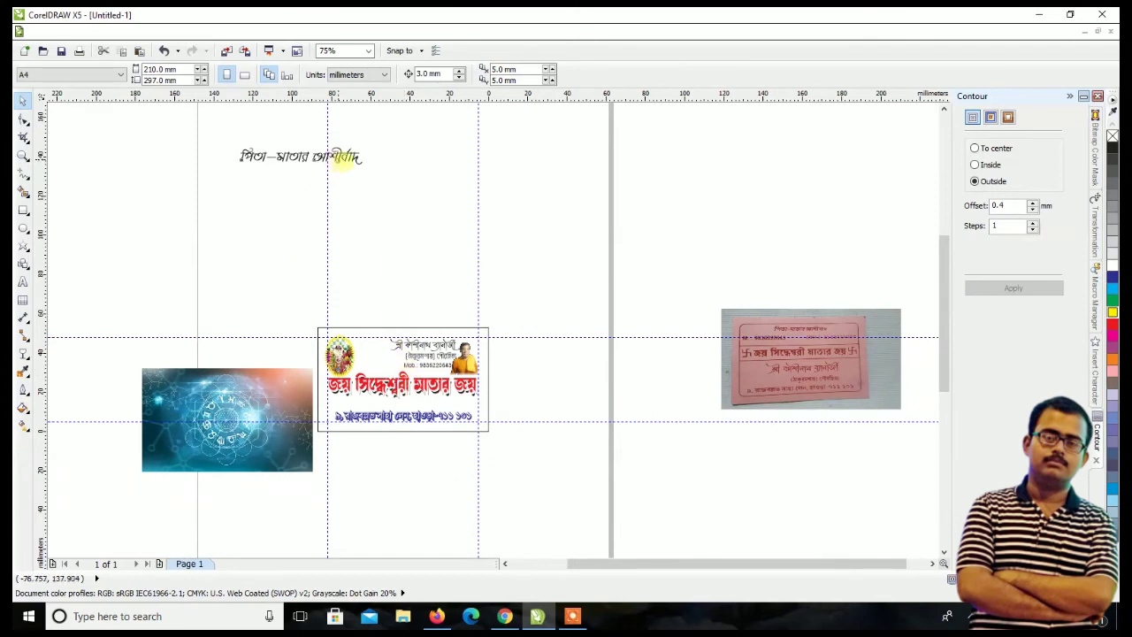
drag(340, 156, 442, 312)
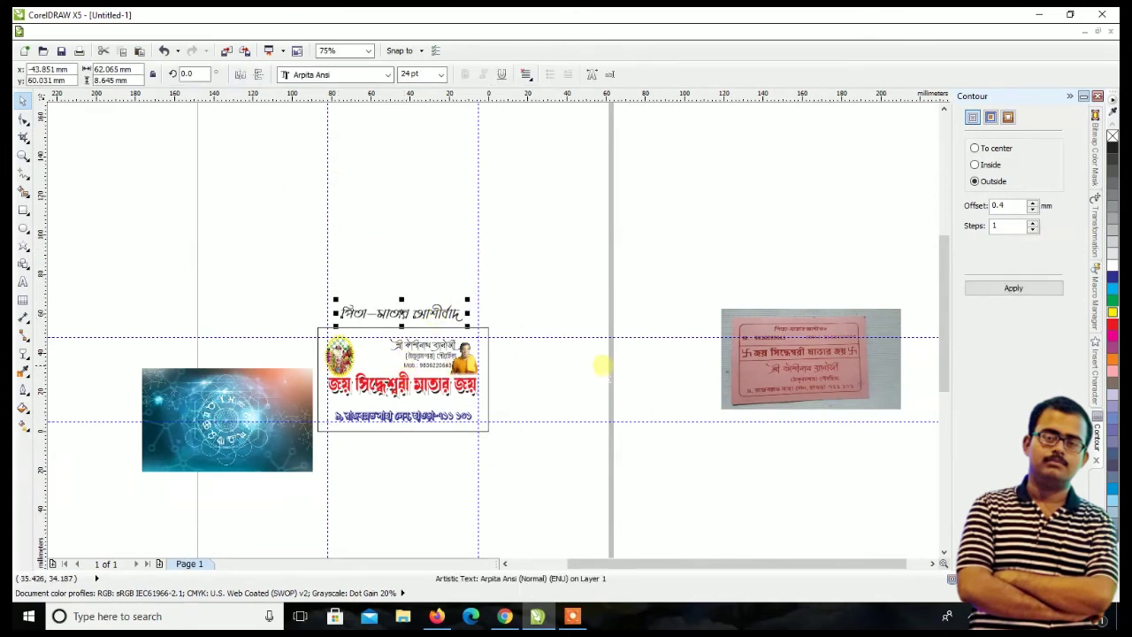
scroll(859, 316, up, 2)
scroll(859, 316, down, 2)
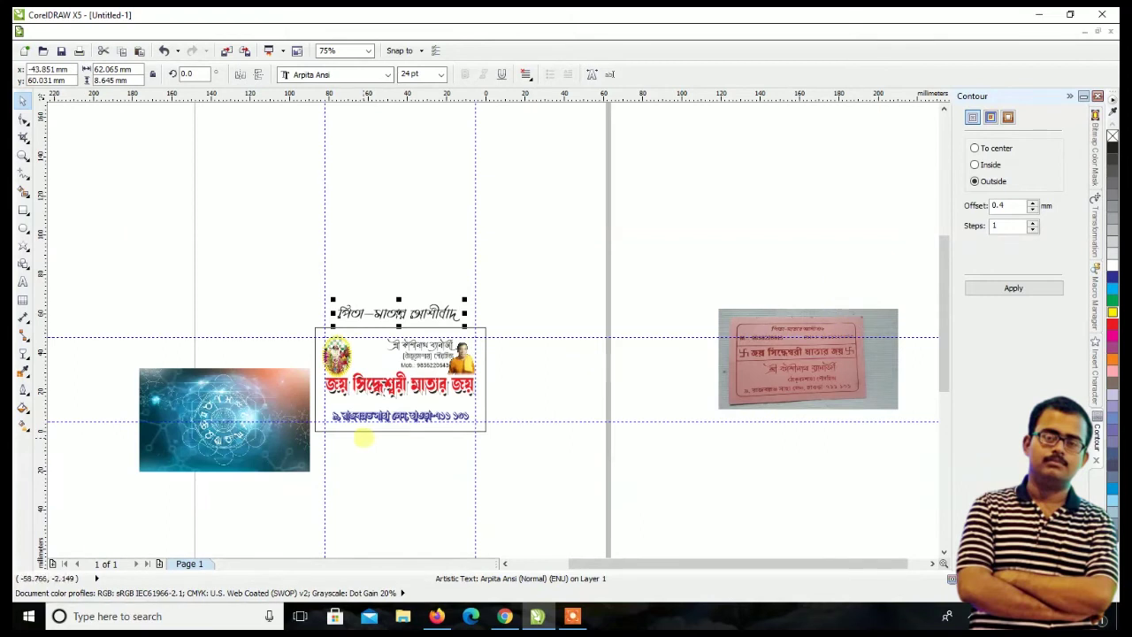
scroll(364, 403, up, 2)
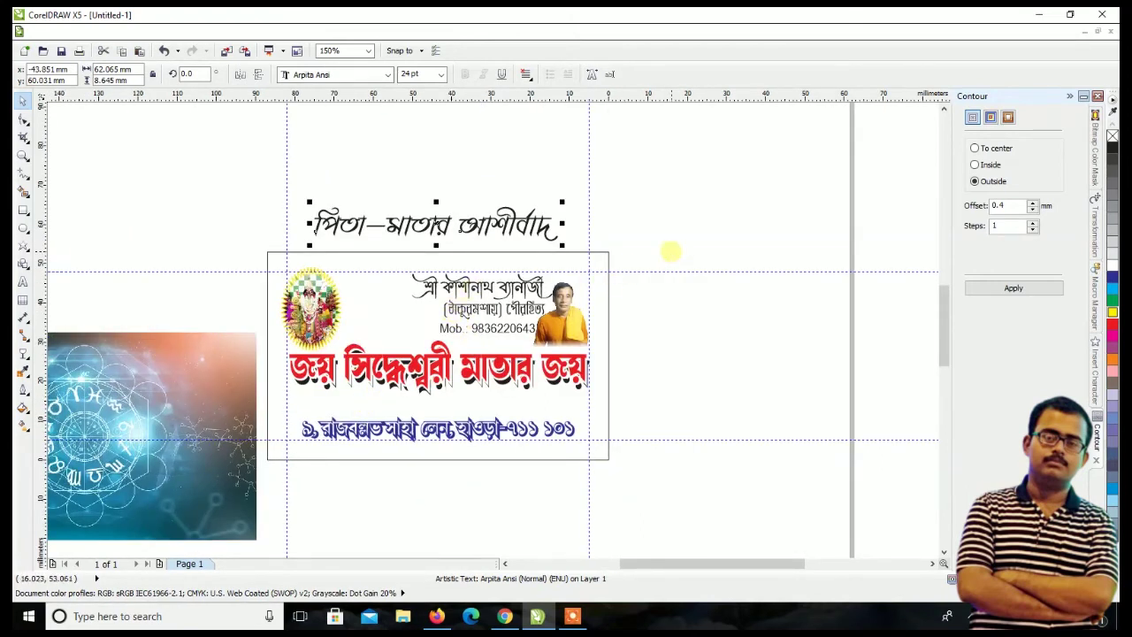
drag(671, 252, 403, 354)
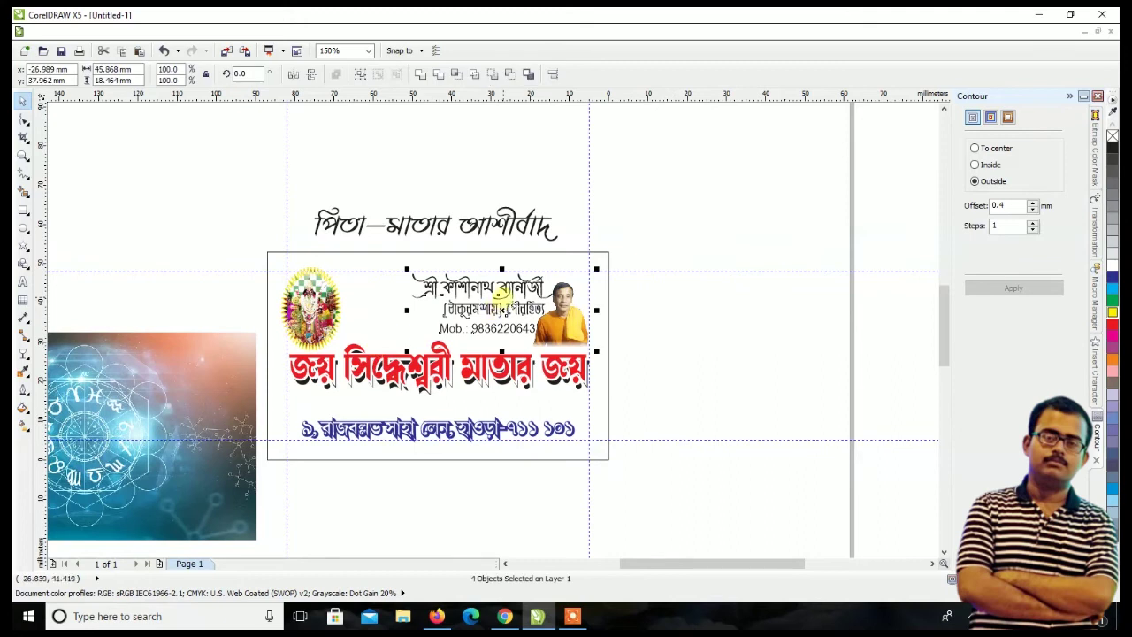
Move the name block and portrait off the card to the right, and the goddess badge to the left.
drag(501, 293, 713, 320)
key(ctrl+z)
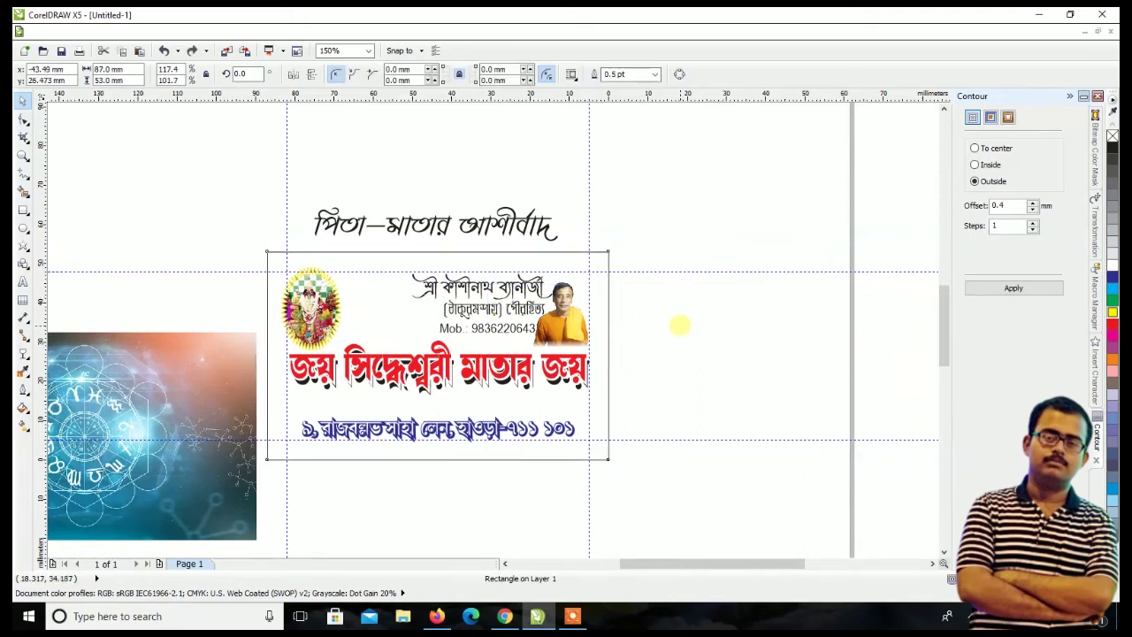
click(679, 326)
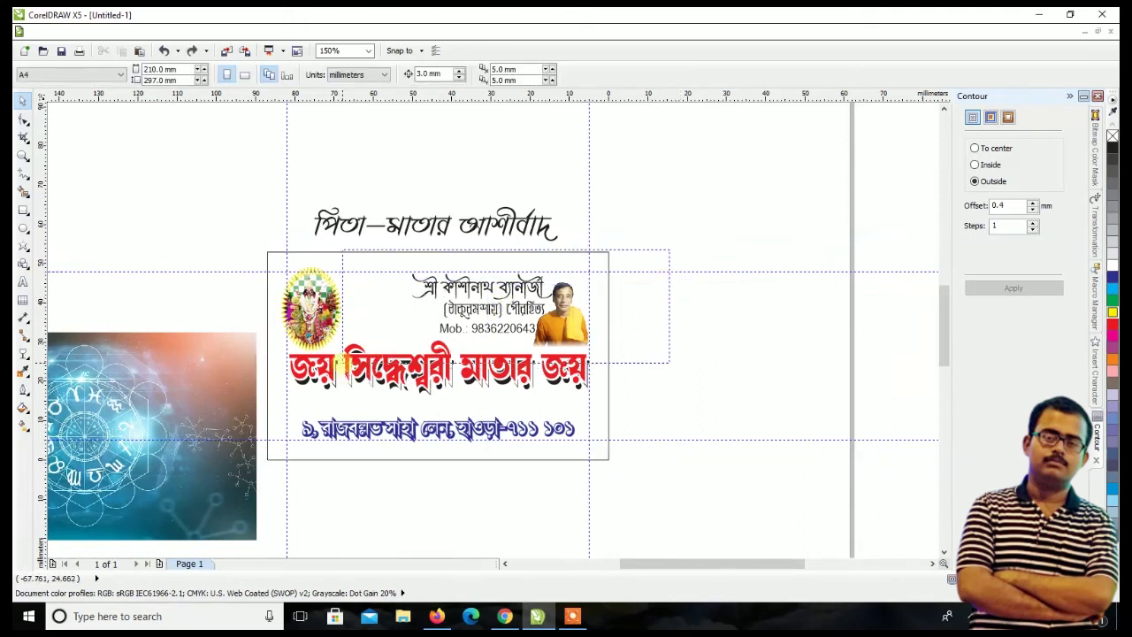
drag(668, 251, 403, 354)
drag(498, 310, 716, 371)
drag(292, 305, 171, 292)
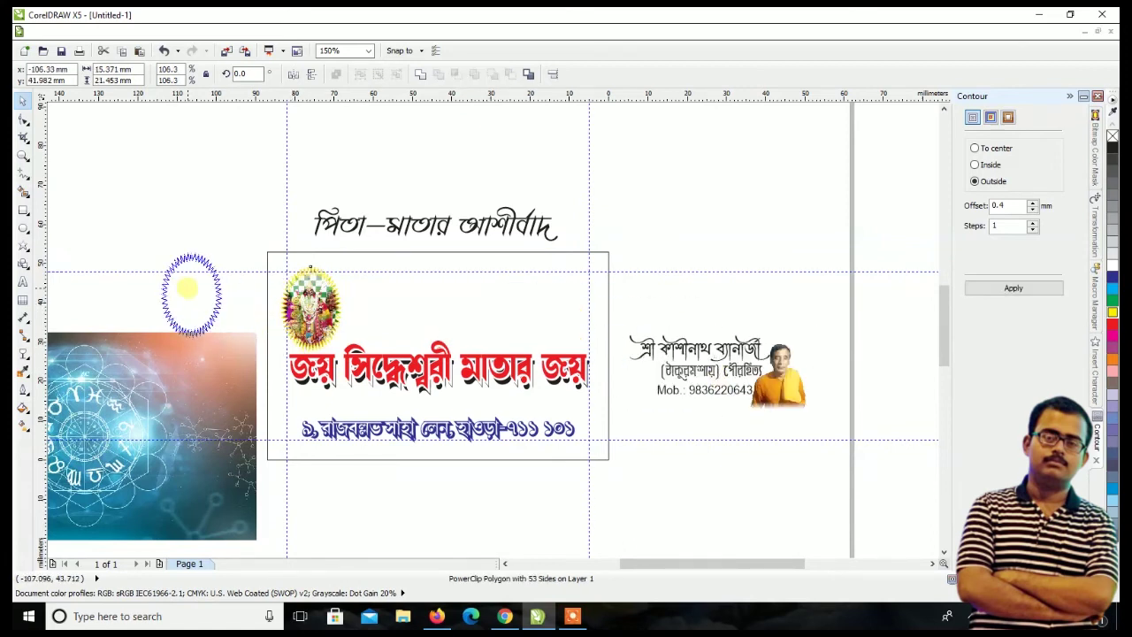
Fit the zodiac image into the card, nudge the text lines up, and bring the blessing line to the top.
click(248, 386)
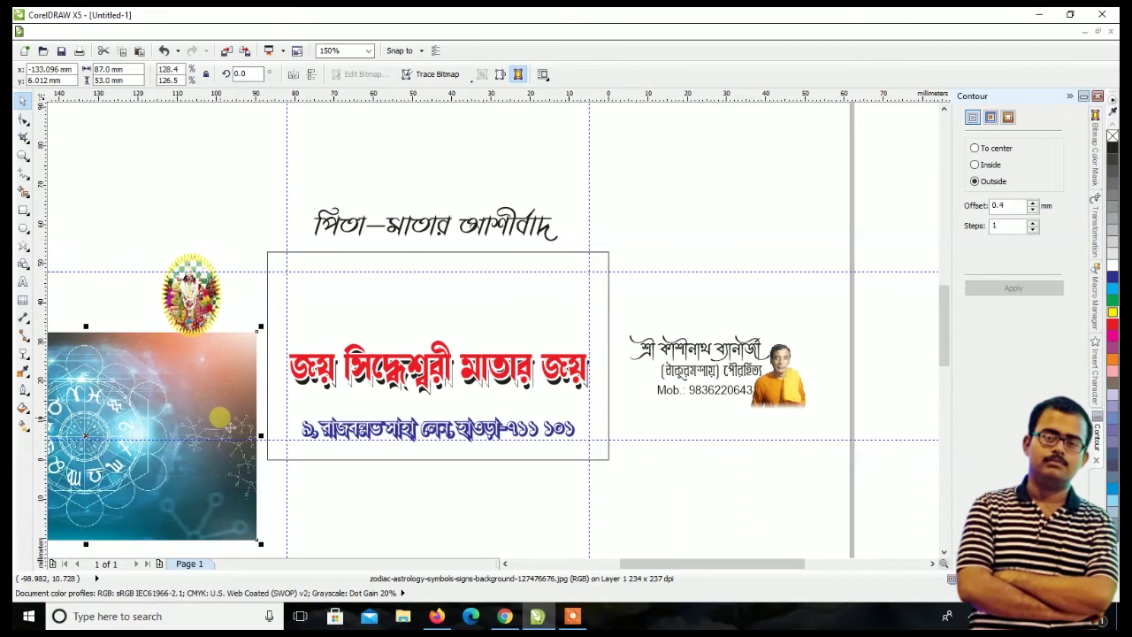
key(ctrl+z)
drag(643, 312, 227, 412)
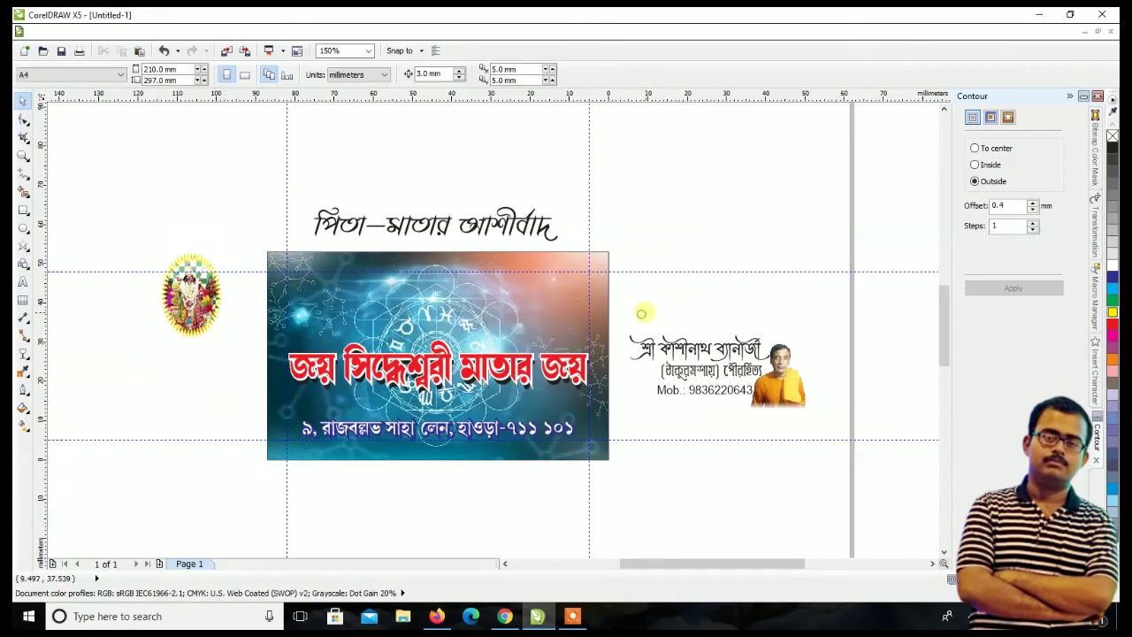
scroll(493, 342, up, 1)
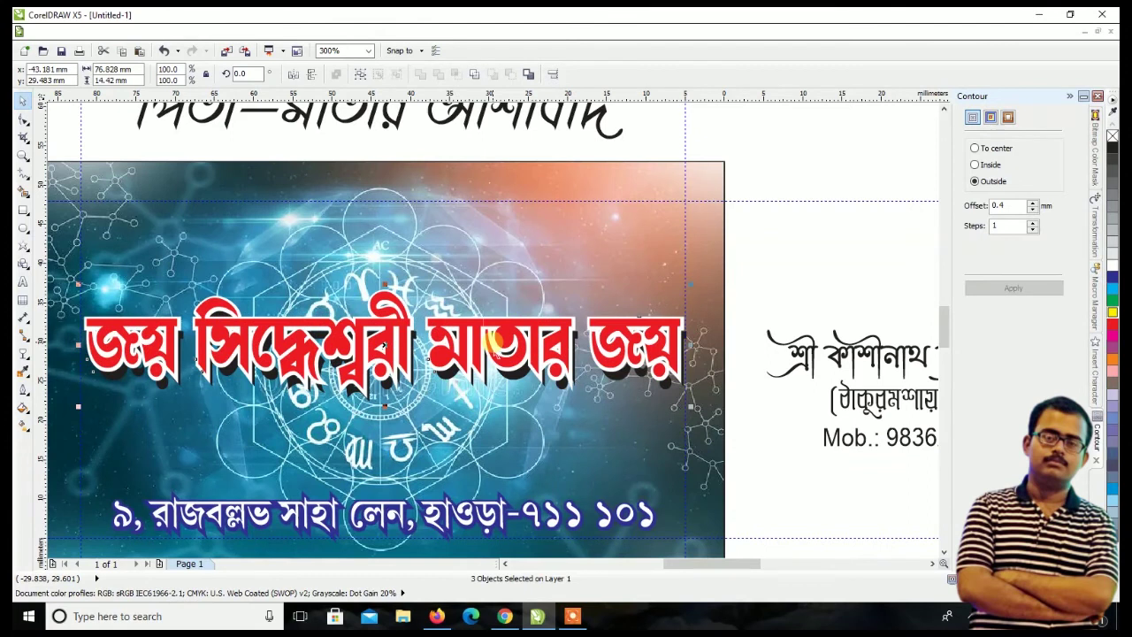
key(Up)
key(Up)
key(Up)
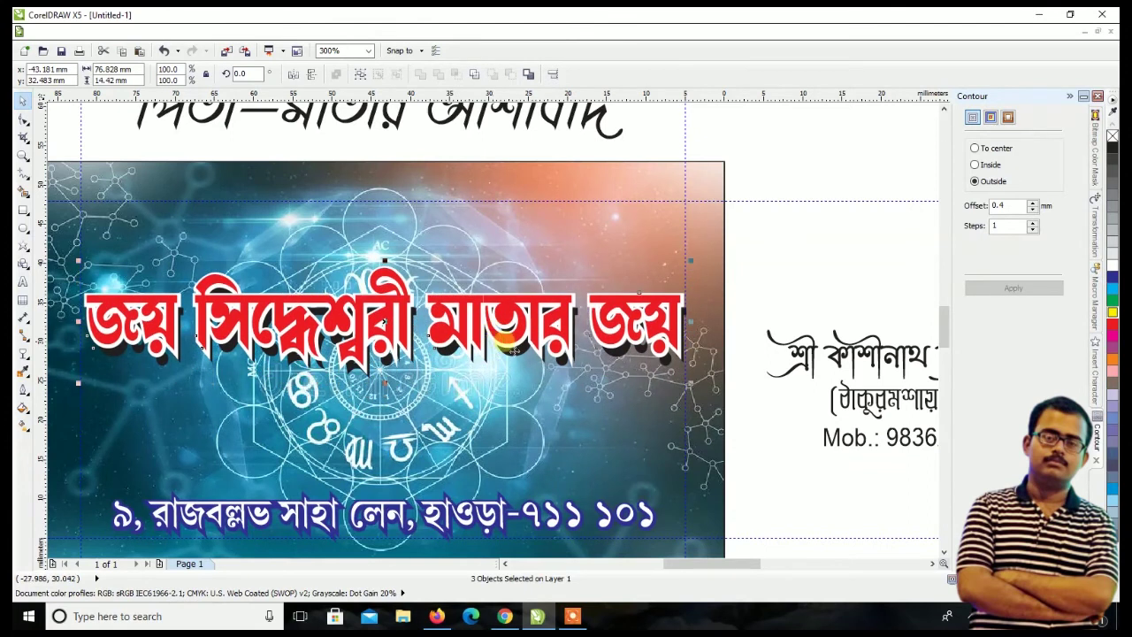
scroll(511, 346, down, 1)
drag(478, 221, 488, 288)
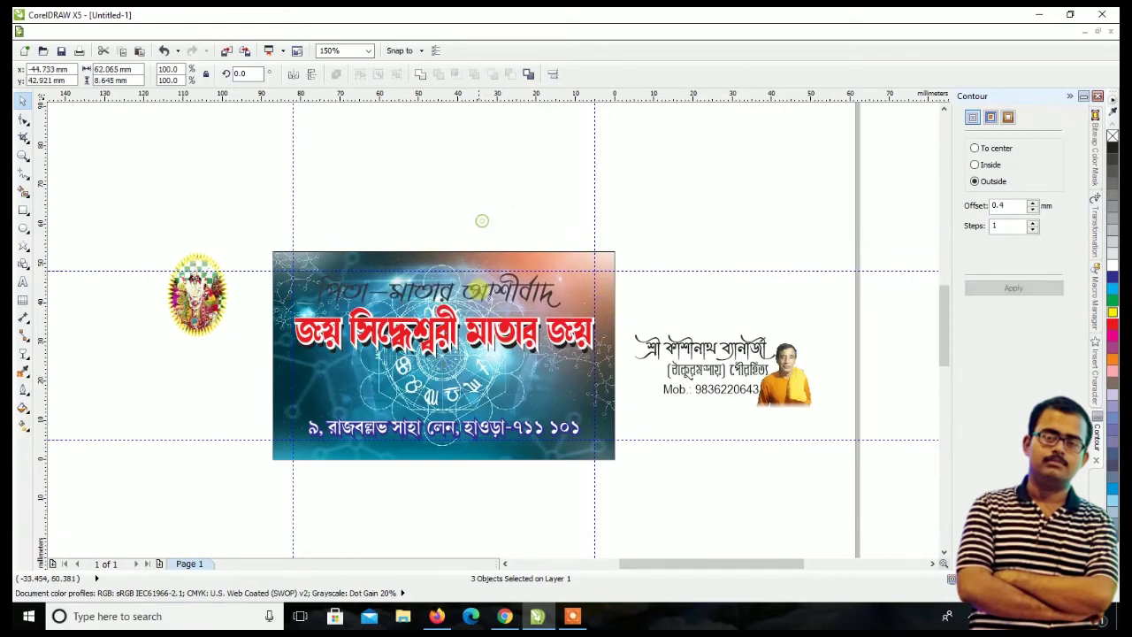
Fill the blessing line white and give it a 0.4 mm blue outside contour.
scroll(416, 281, up, 1)
scroll(415, 270, up, 2)
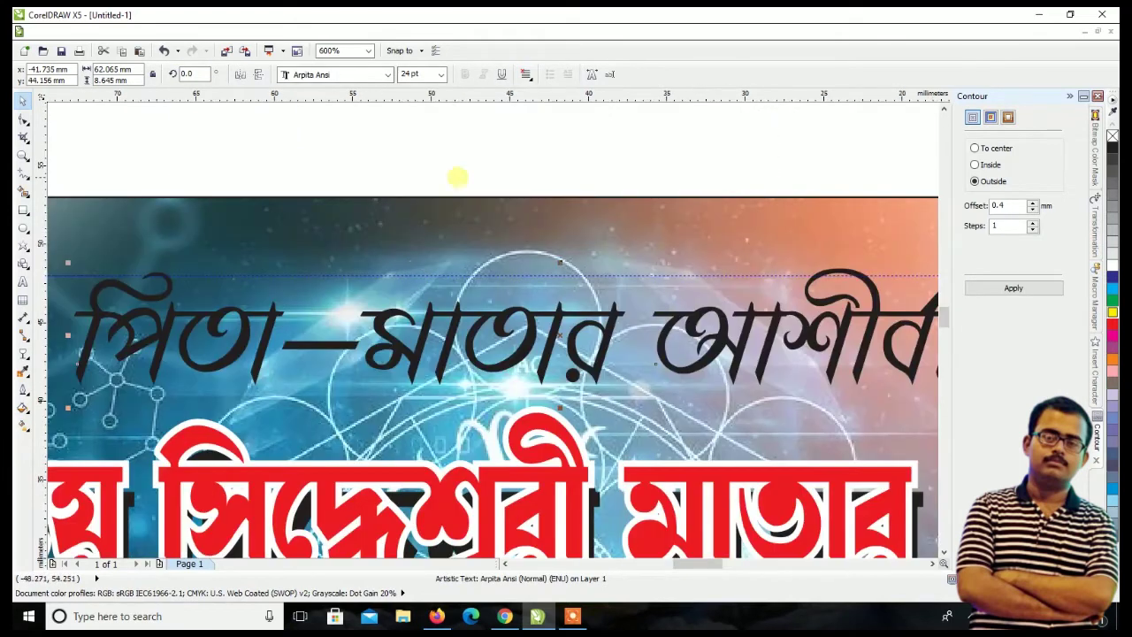
click(1111, 271)
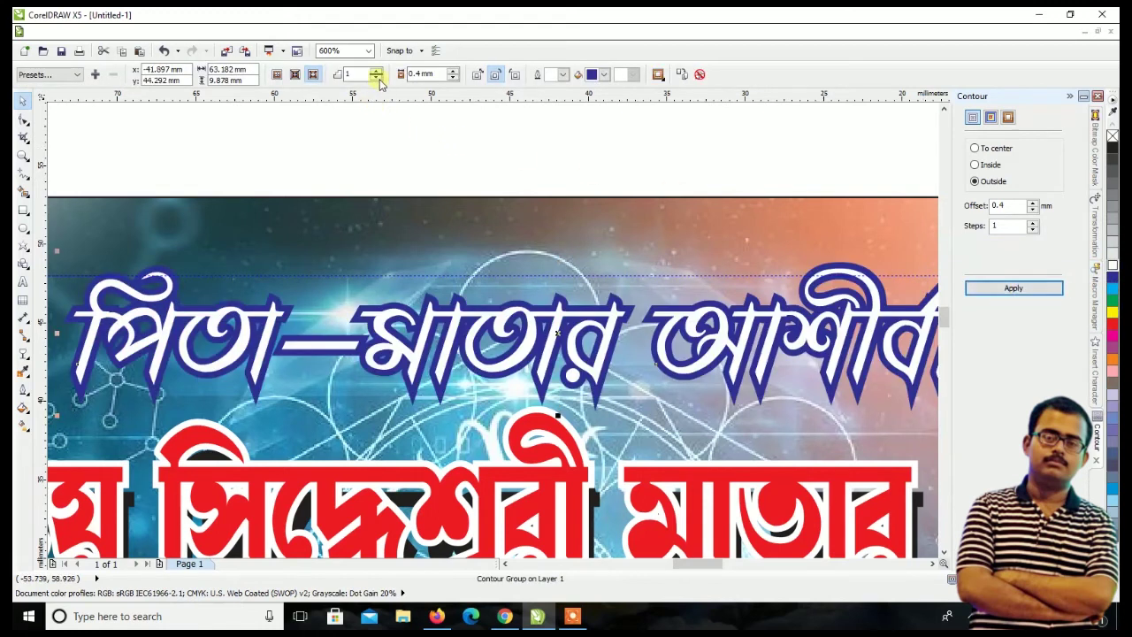
click(463, 110)
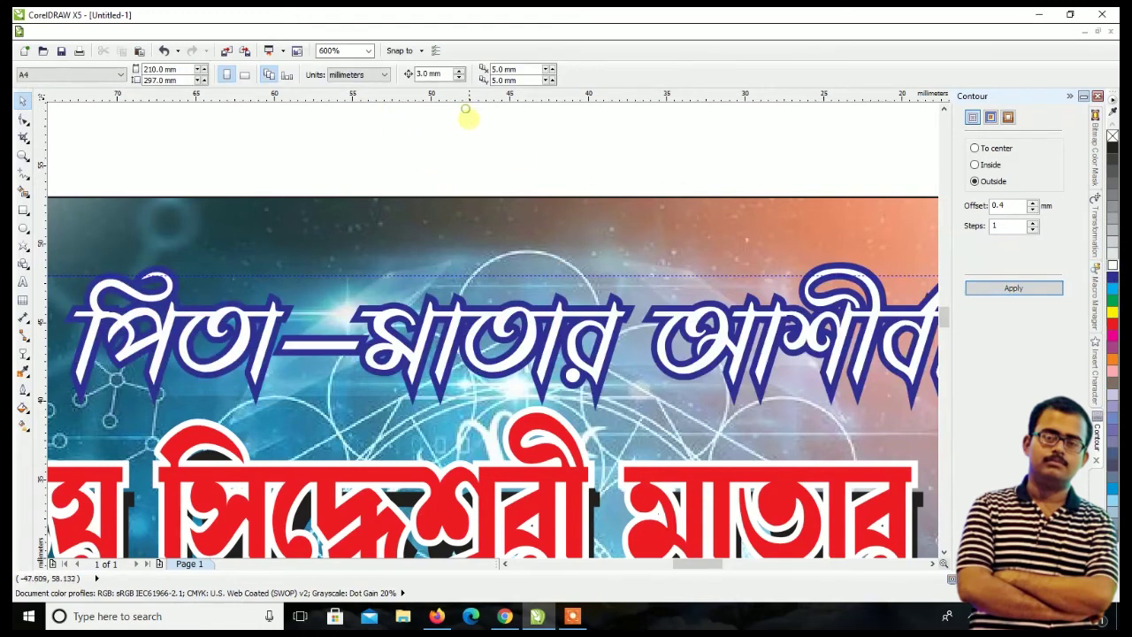
click(455, 311)
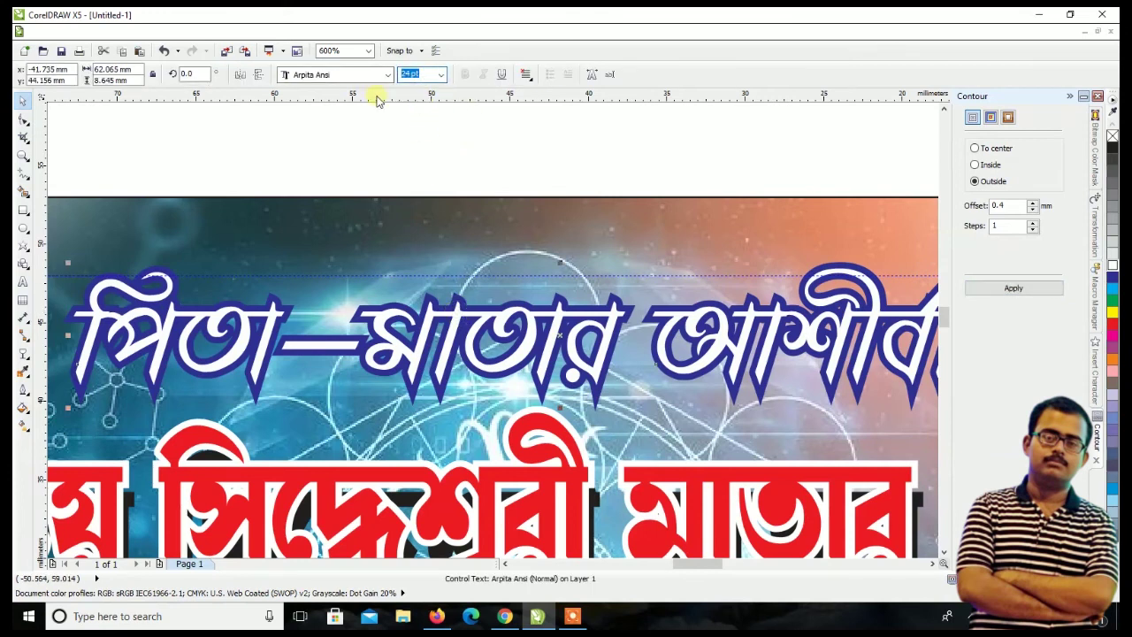
text(14)
Set the blessing line to 14 pt, centre it above the red title, then select the title.
key(Return)
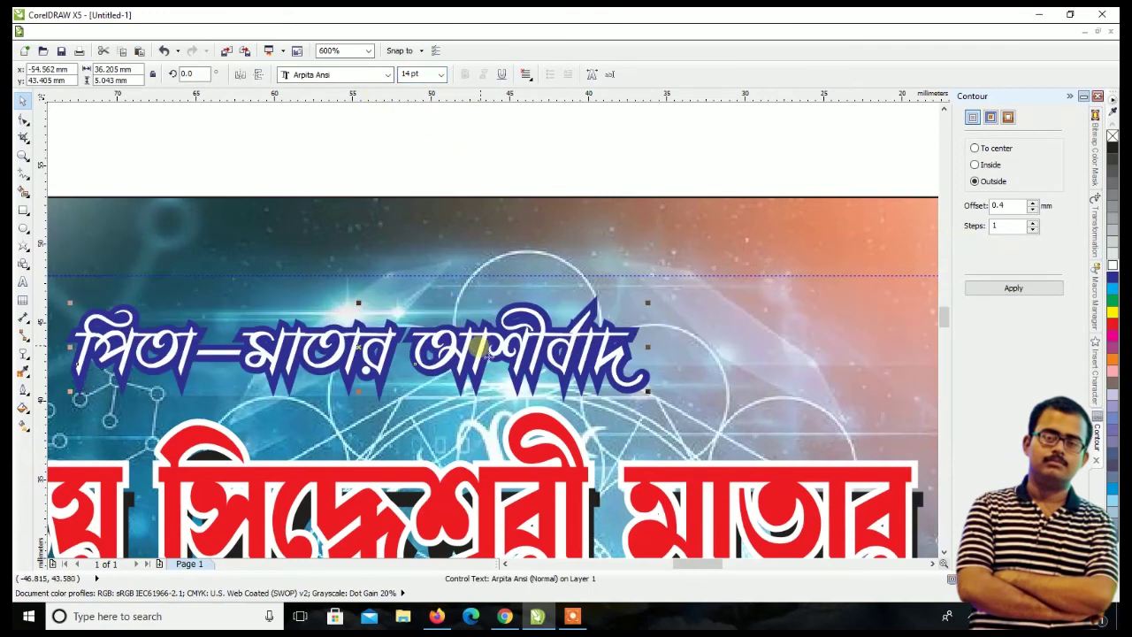
drag(452, 344, 586, 306)
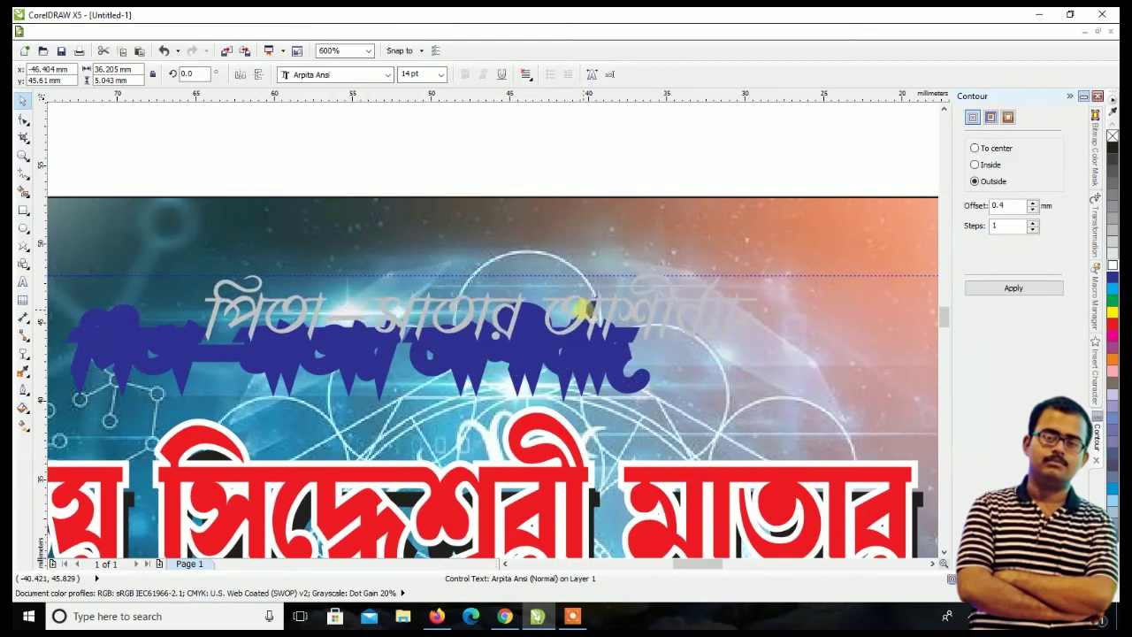
scroll(575, 300, down, 2)
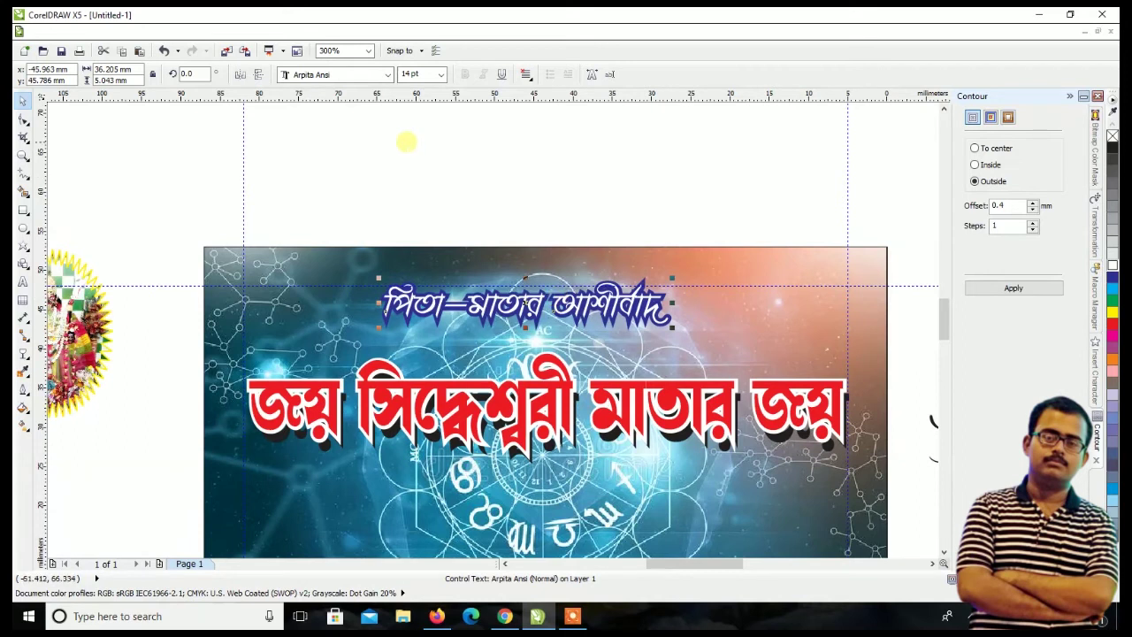
click(566, 372)
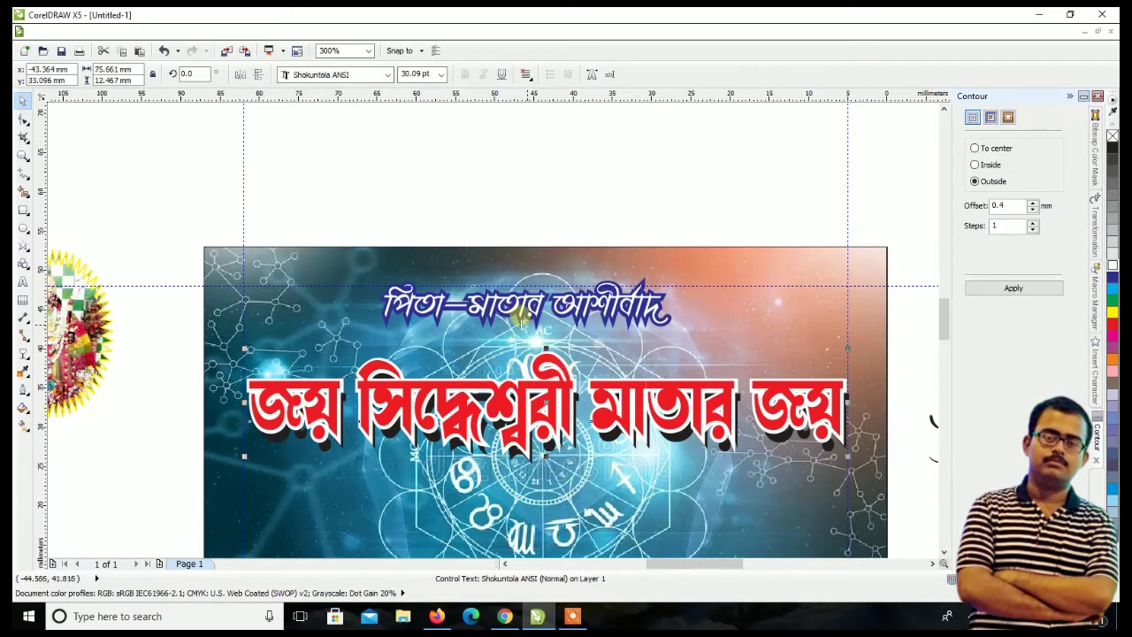
scroll(525, 324, down, 2)
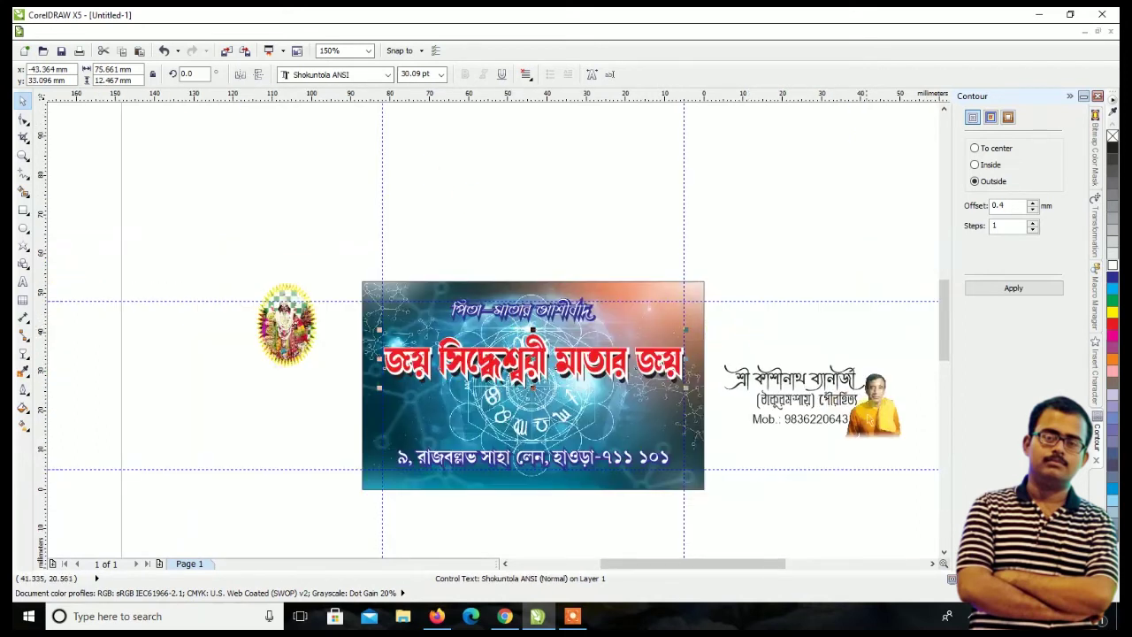
Place the portrait in the card's lower right and enlarge it slightly.
drag(865, 407, 644, 407)
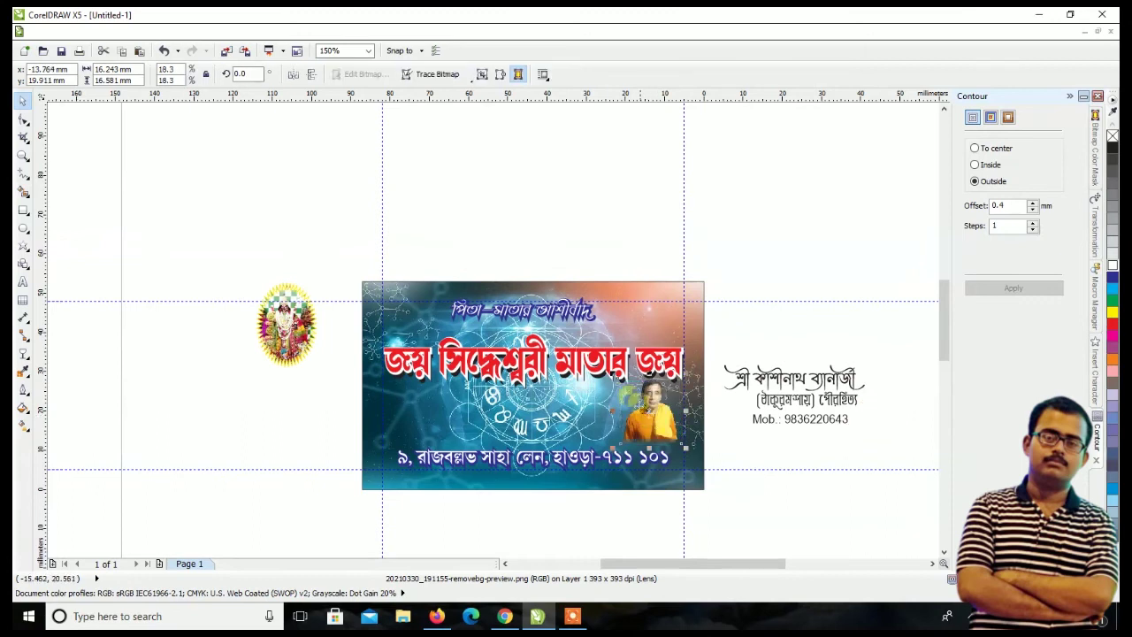
scroll(617, 385, up, 2)
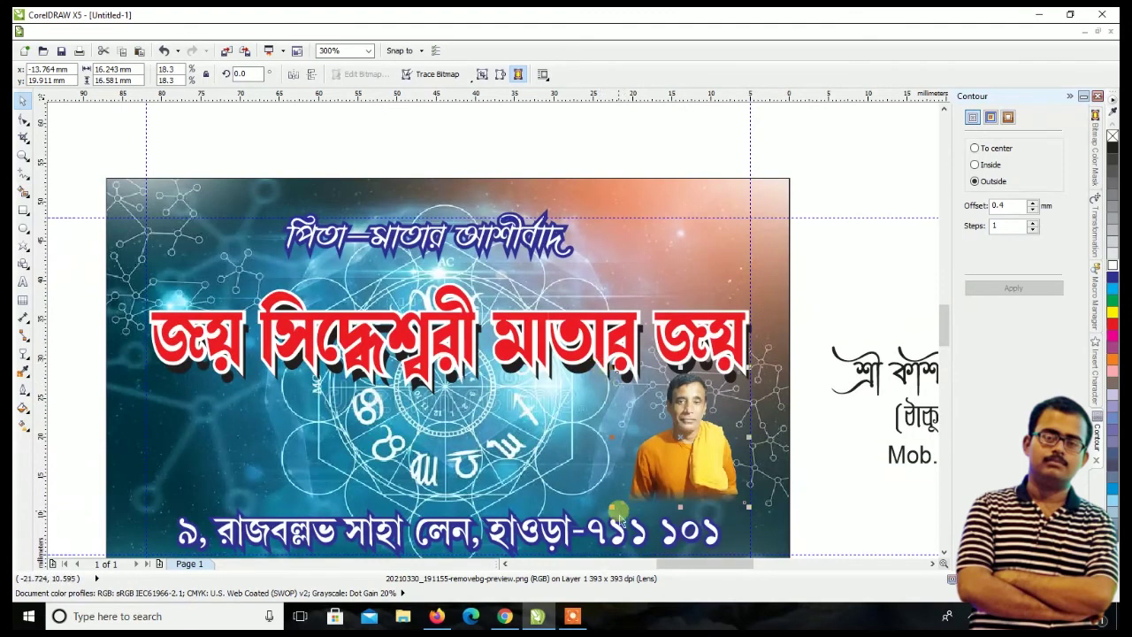
drag(613, 506, 621, 500)
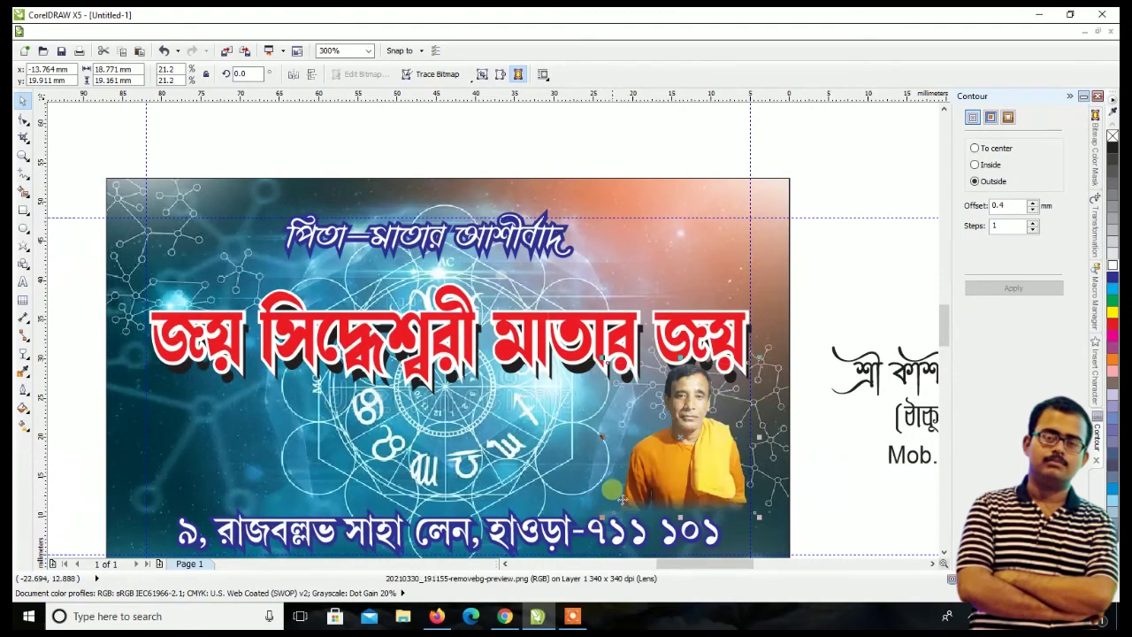
mouse_move(603, 357)
mouse_down()
mouse_move(593, 359)
mouse_move(608, 384)
mouse_up()
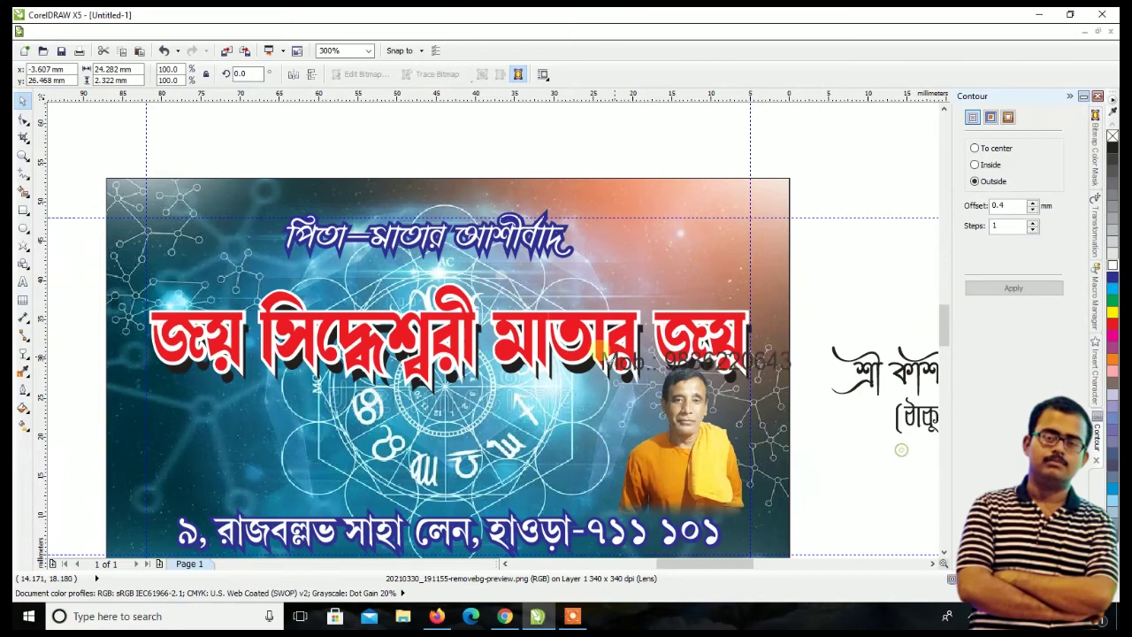
Move the mobile number above the red title, make it bold yellow, and add an outside contour.
drag(898, 452, 566, 276)
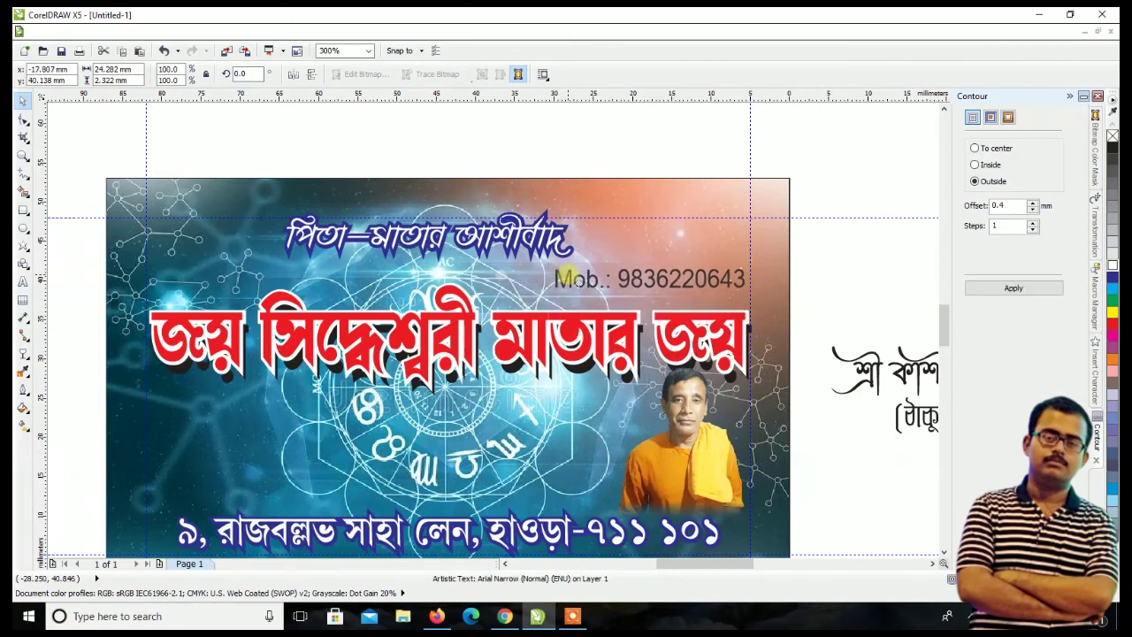
click(1113, 312)
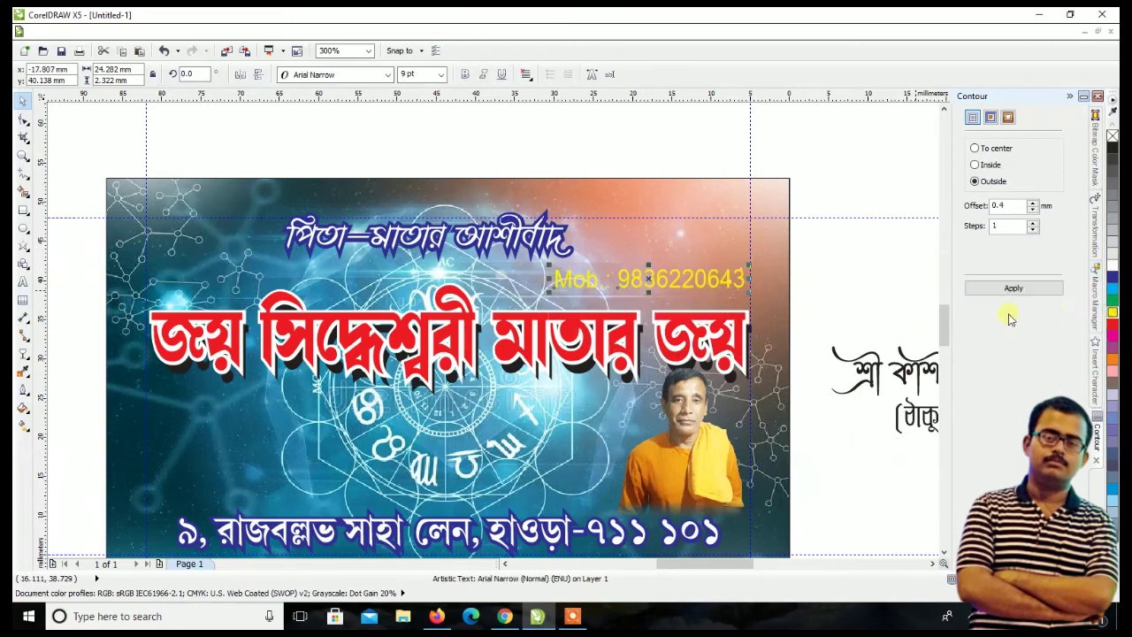
click(465, 75)
click(984, 289)
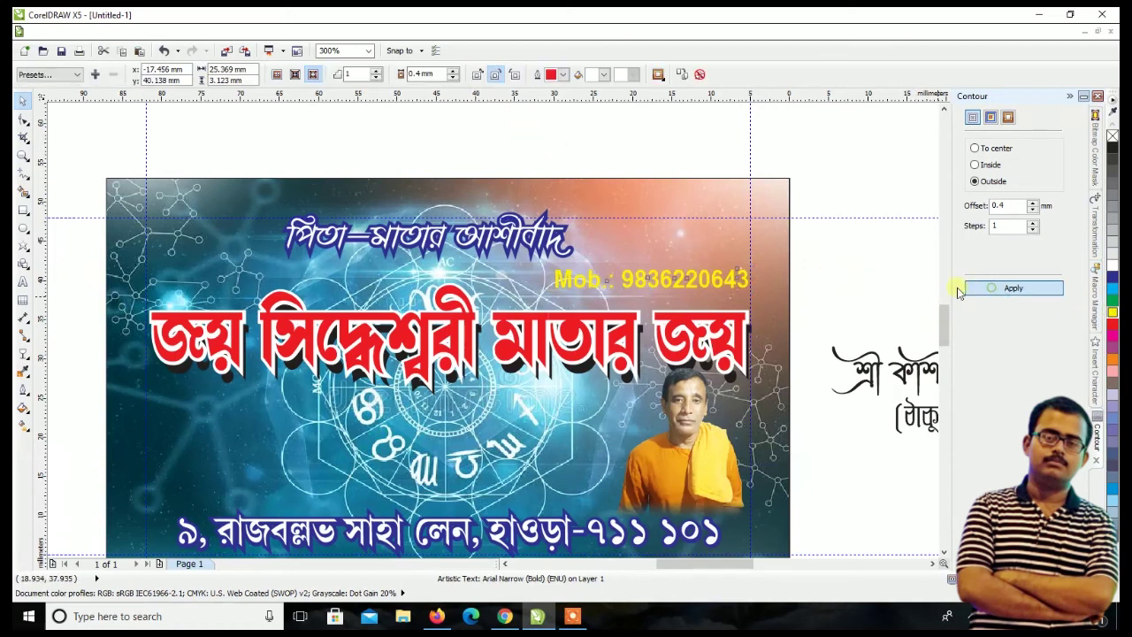
Open the full colour picker for the mobile number's contour and switch it to the CMYK model.
click(604, 75)
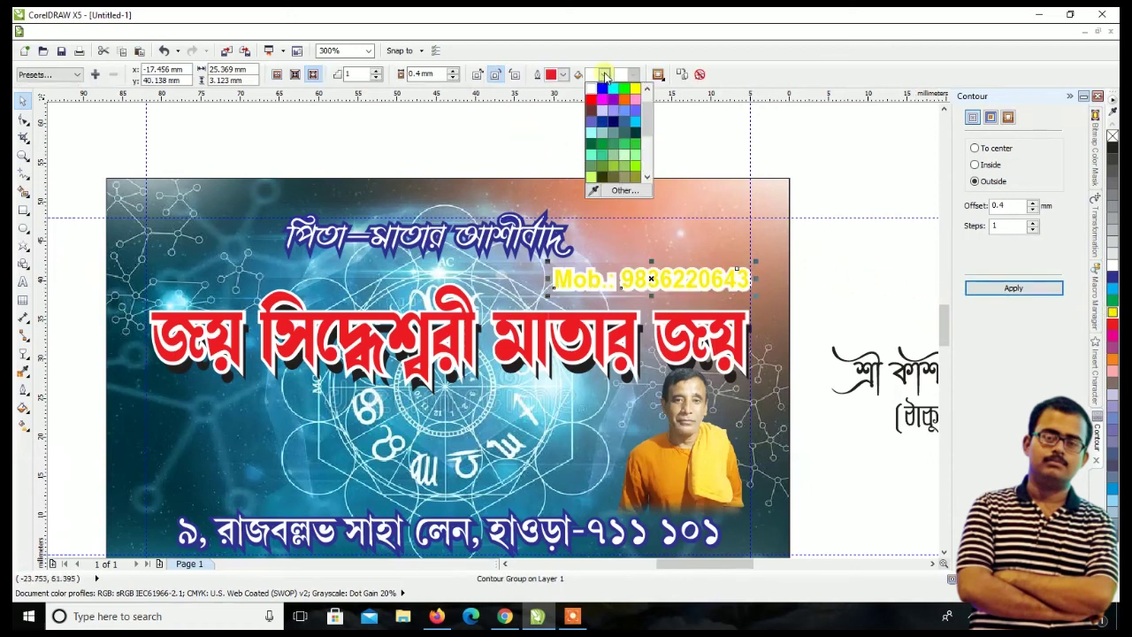
click(611, 98)
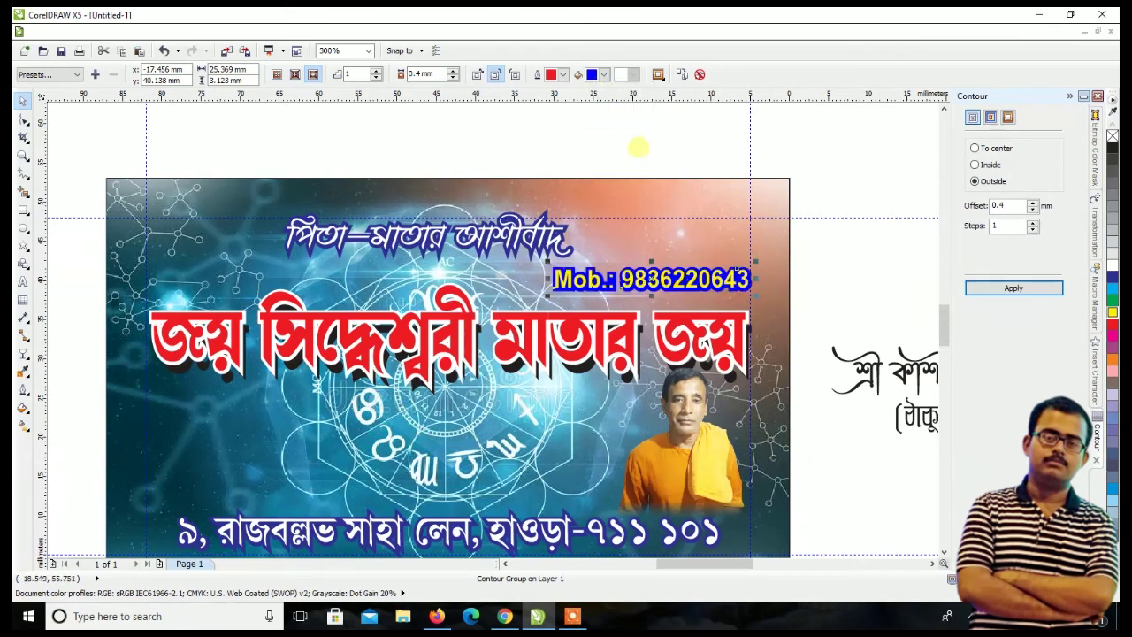
click(604, 74)
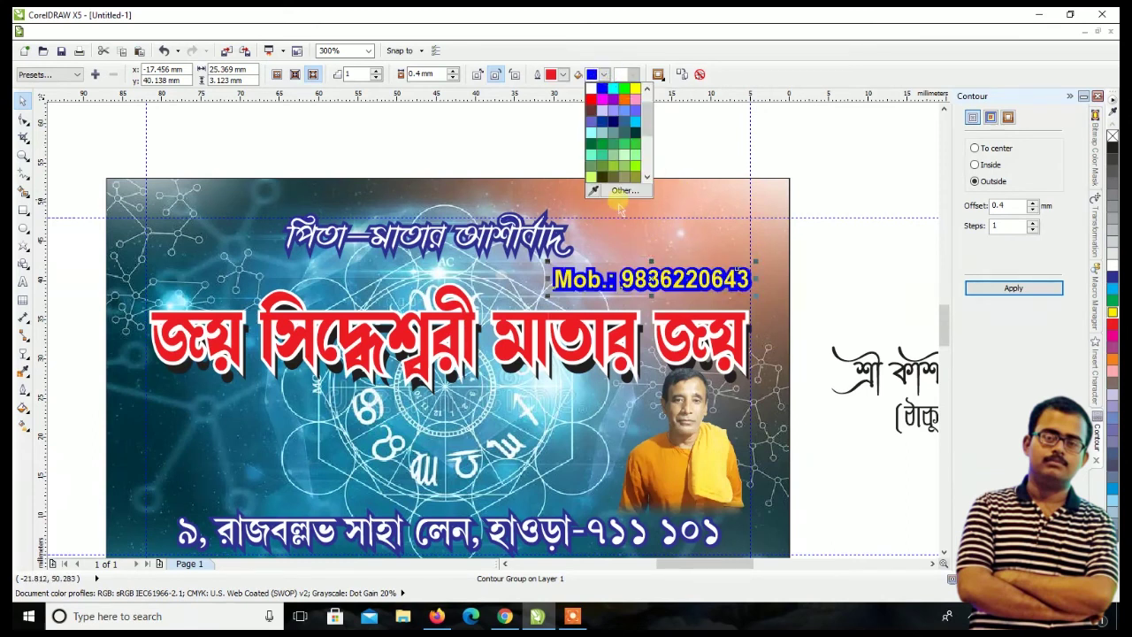
click(614, 187)
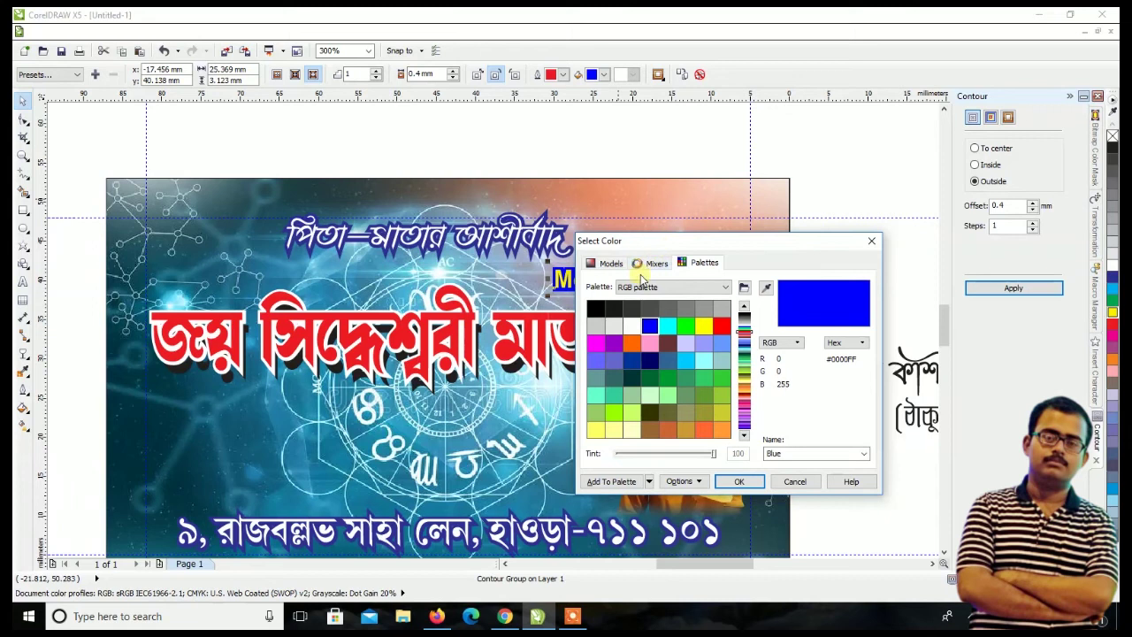
click(643, 288)
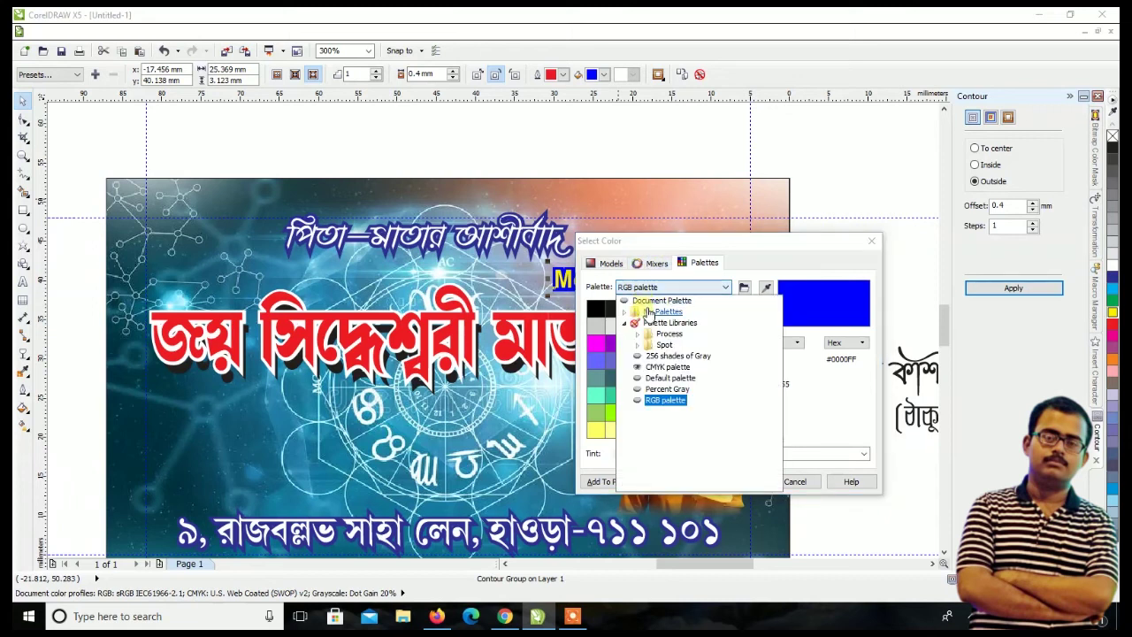
click(610, 263)
click(639, 288)
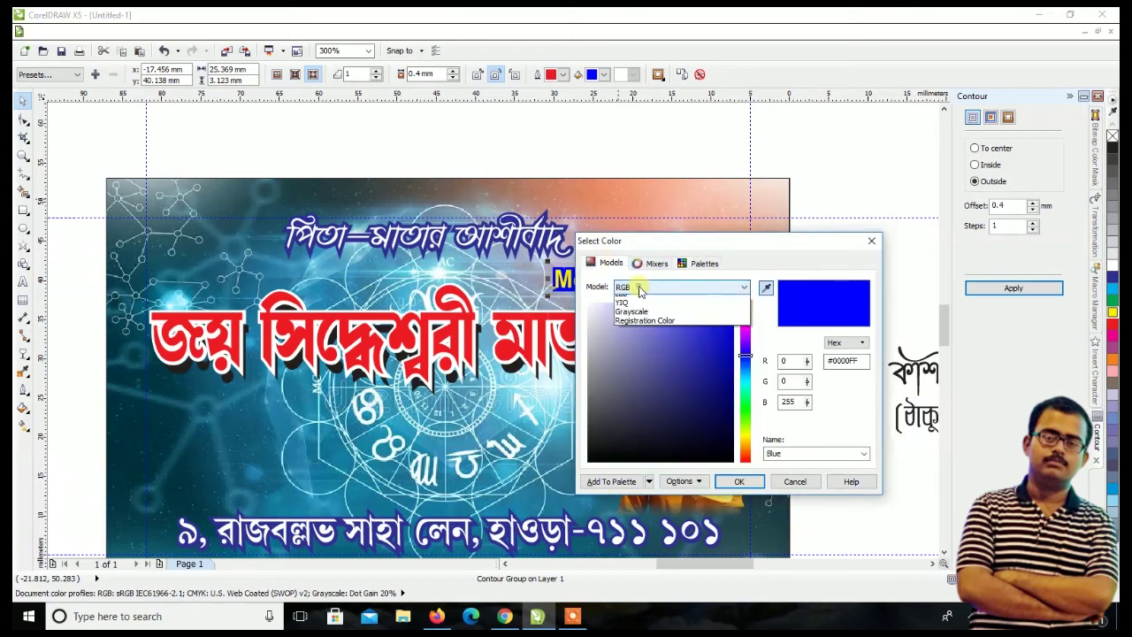
click(634, 309)
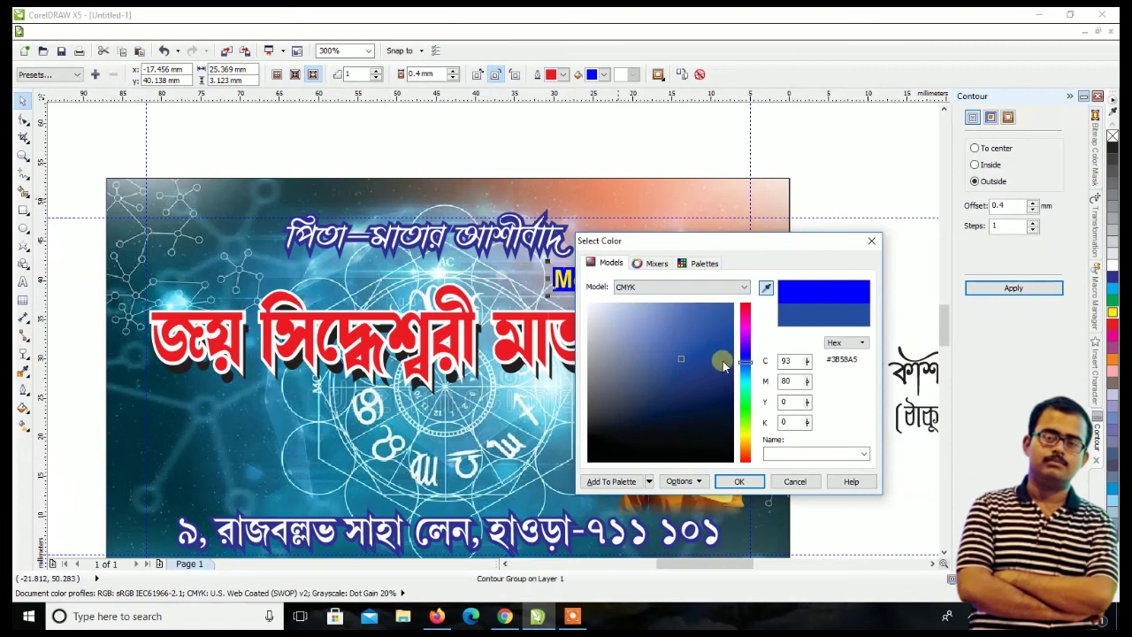
Set the contour colour to C100 M100 Y0 K0 and confirm.
click(791, 382)
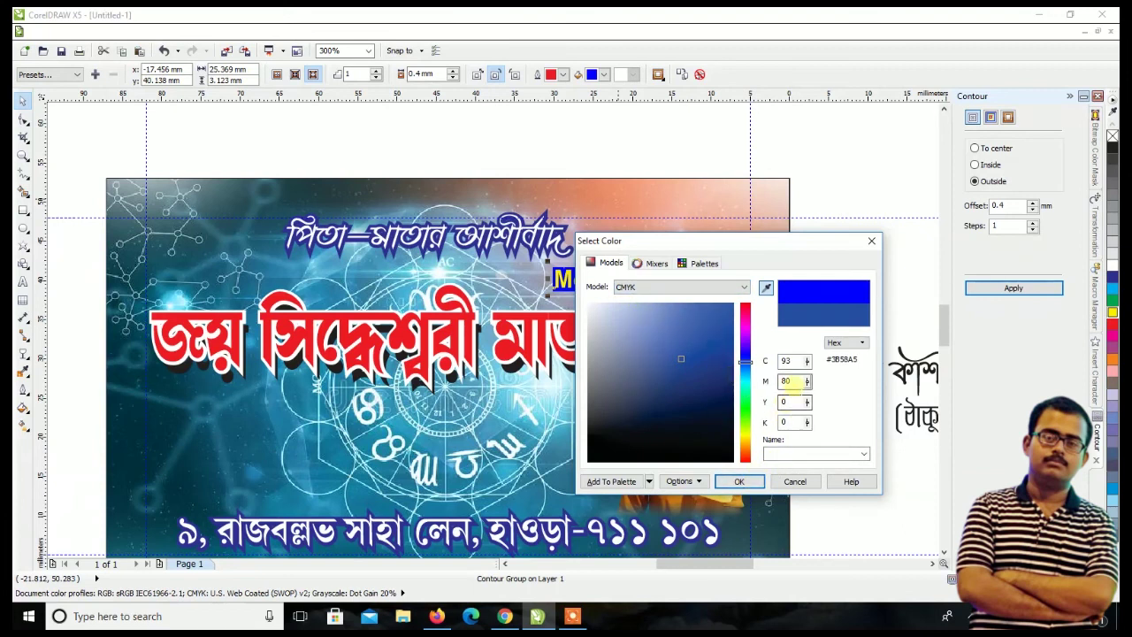
text(0)
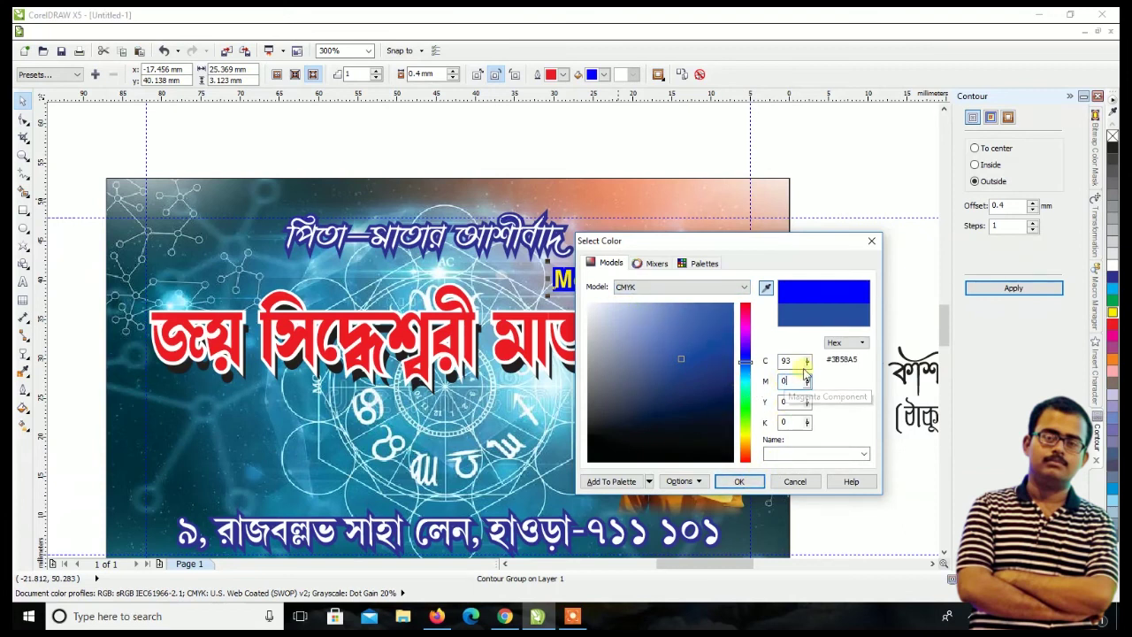
text(100)
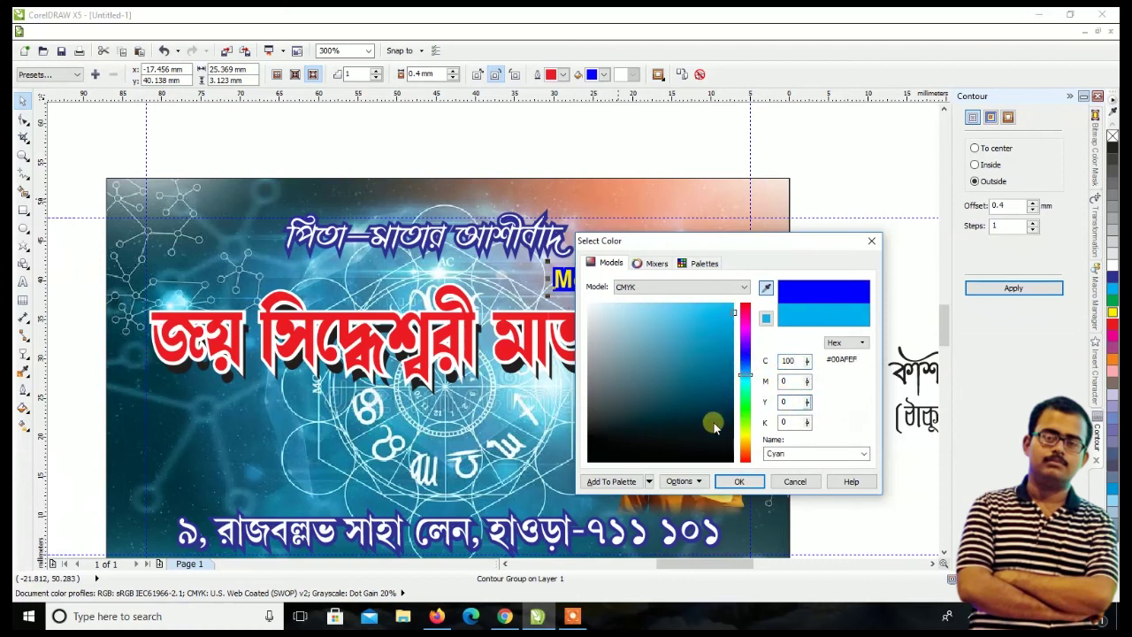
click(713, 430)
click(746, 358)
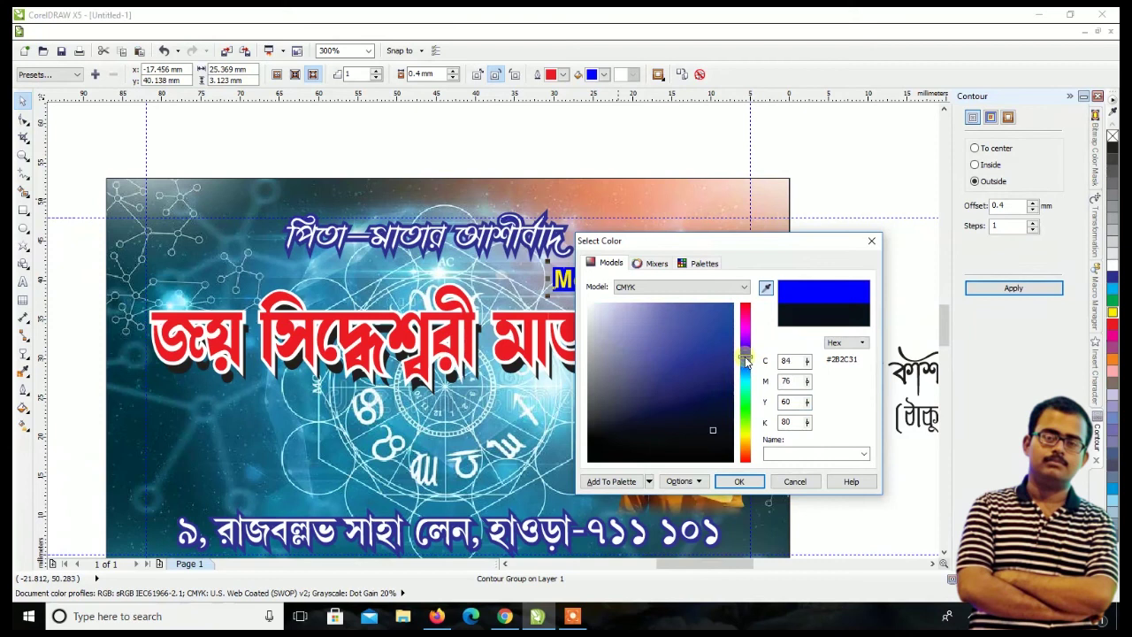
double_click(783, 381)
double_click(794, 361)
text(100)
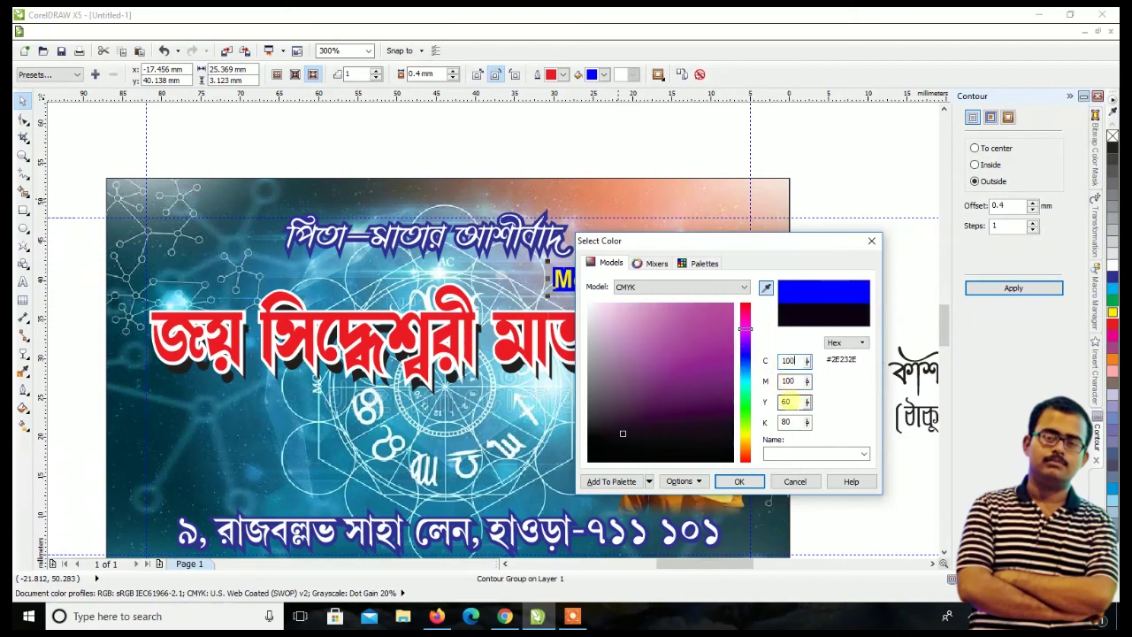
double_click(786, 401)
text(0)
double_click(790, 423)
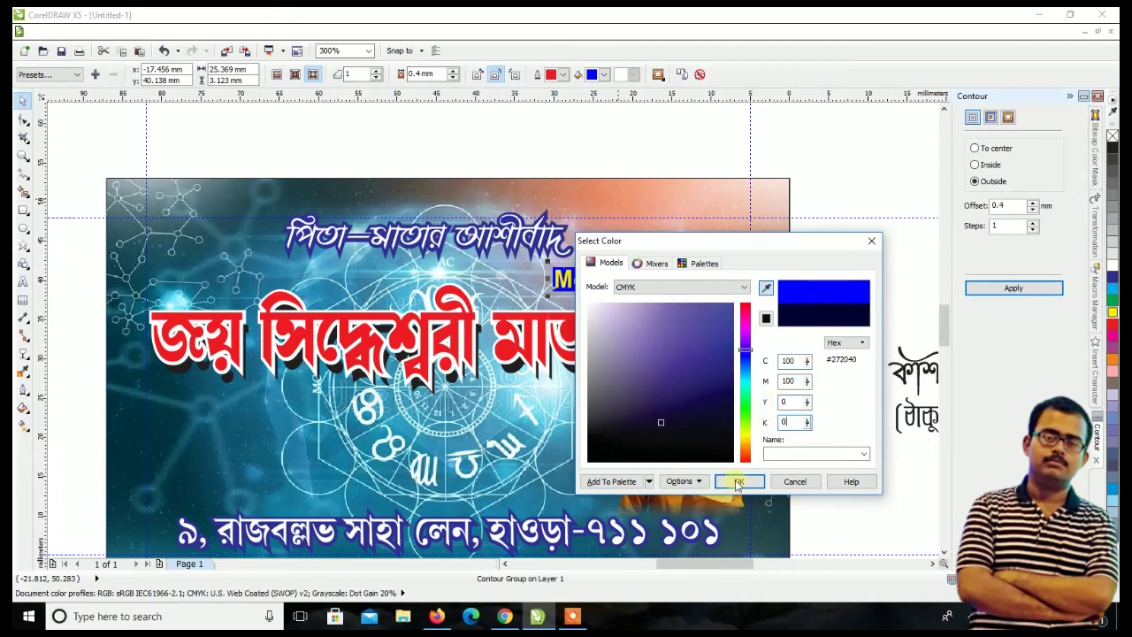
click(736, 482)
scroll(622, 288, up, 4)
scroll(623, 287, down, 3)
scroll(619, 285, down, 1)
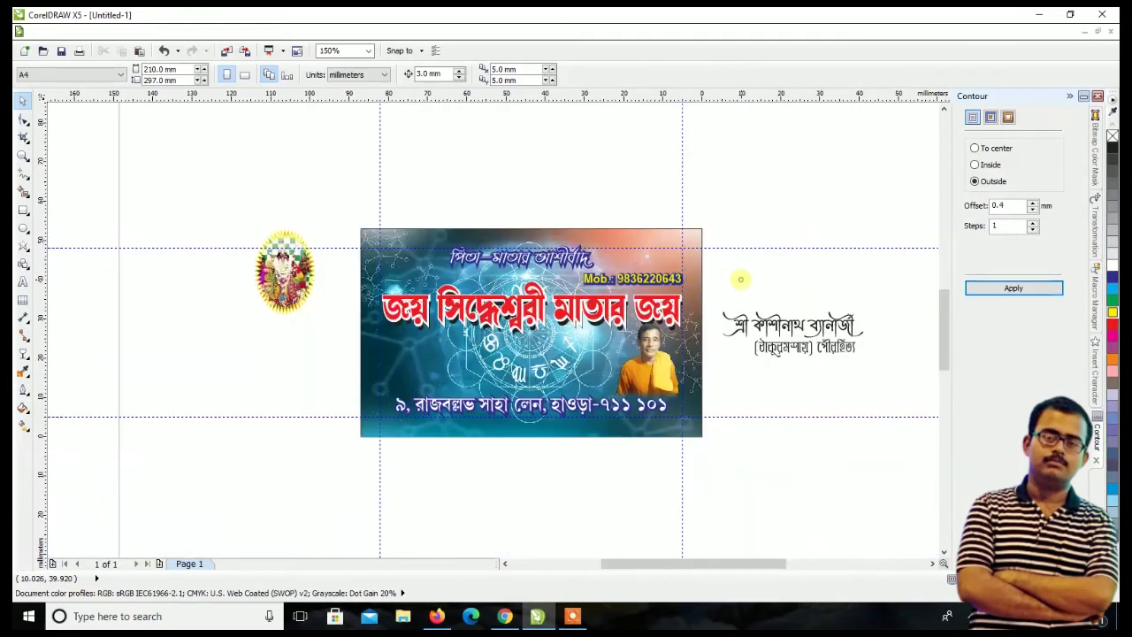
Move the oval deity badge onto the card's left side.
click(321, 304)
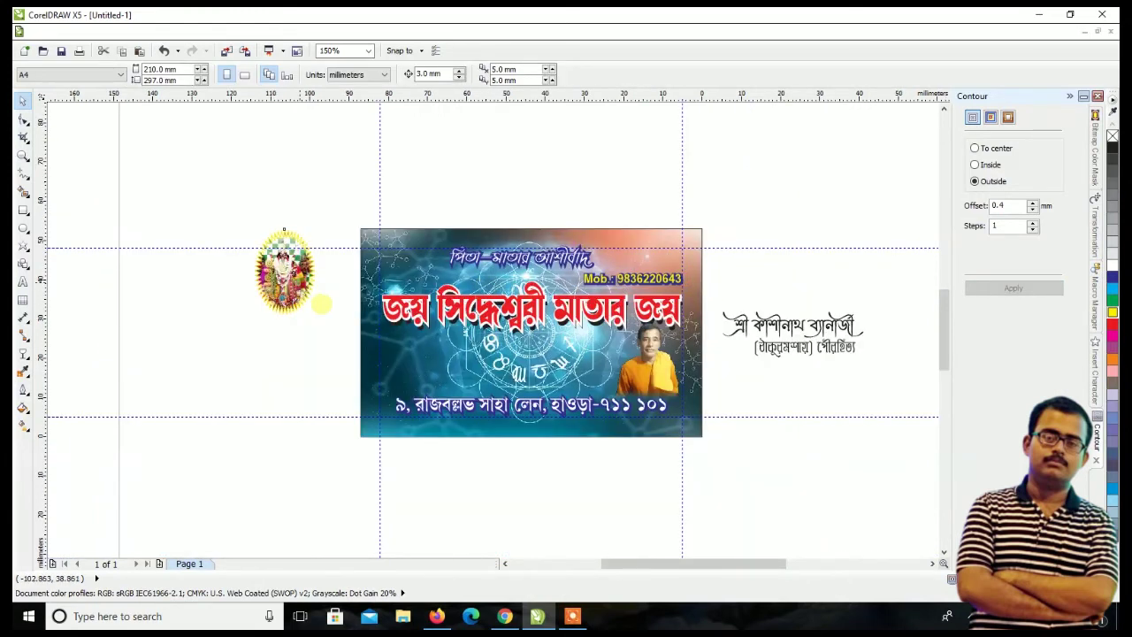
drag(321, 304, 438, 386)
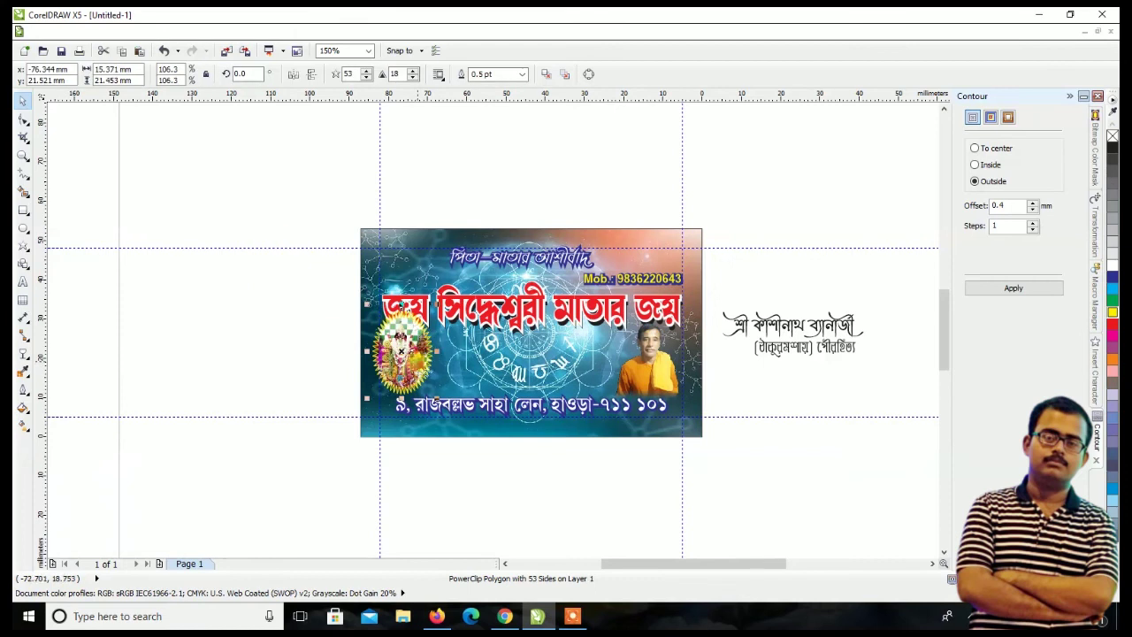
scroll(445, 306, up, 2)
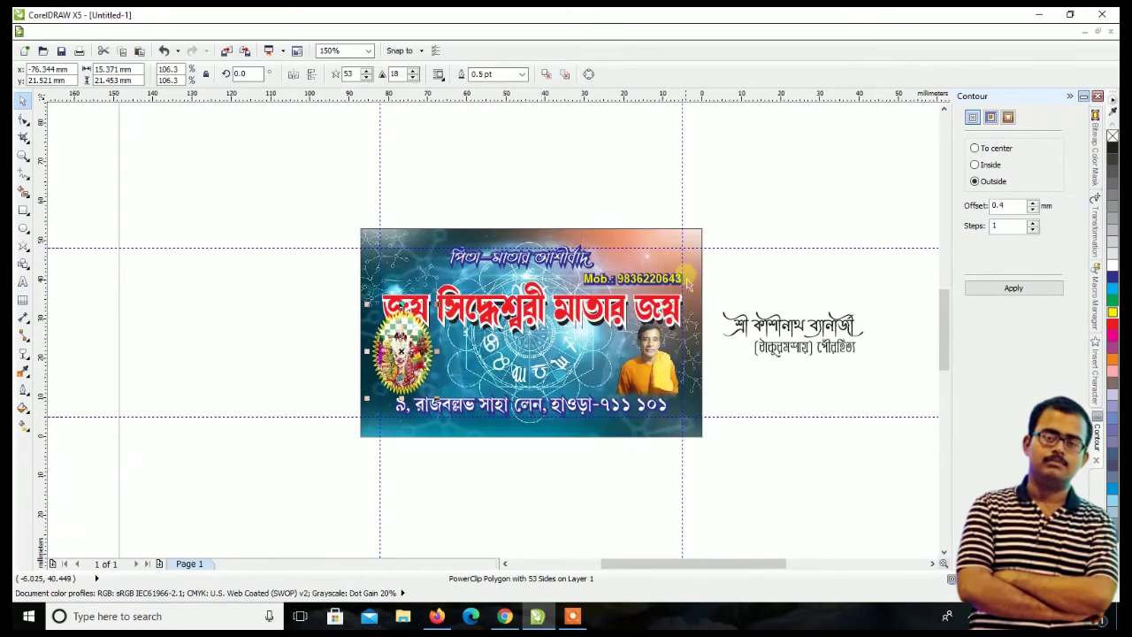
click(728, 261)
Stretch the mobile number text wider toward the left.
scroll(590, 265, up, 1)
click(614, 301)
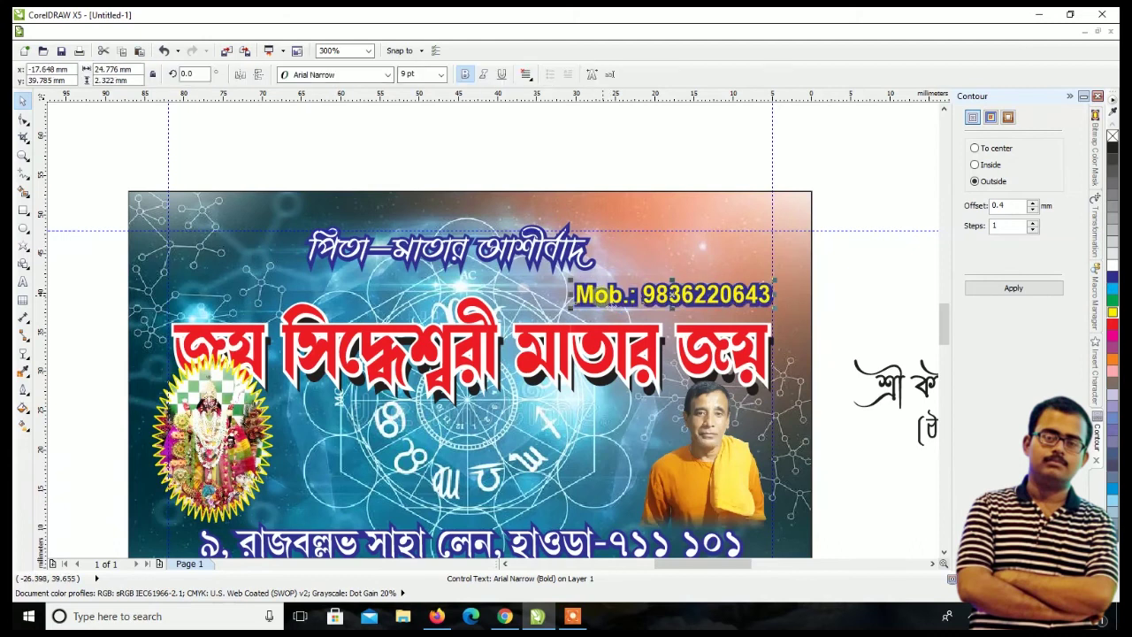
drag(567, 298, 534, 297)
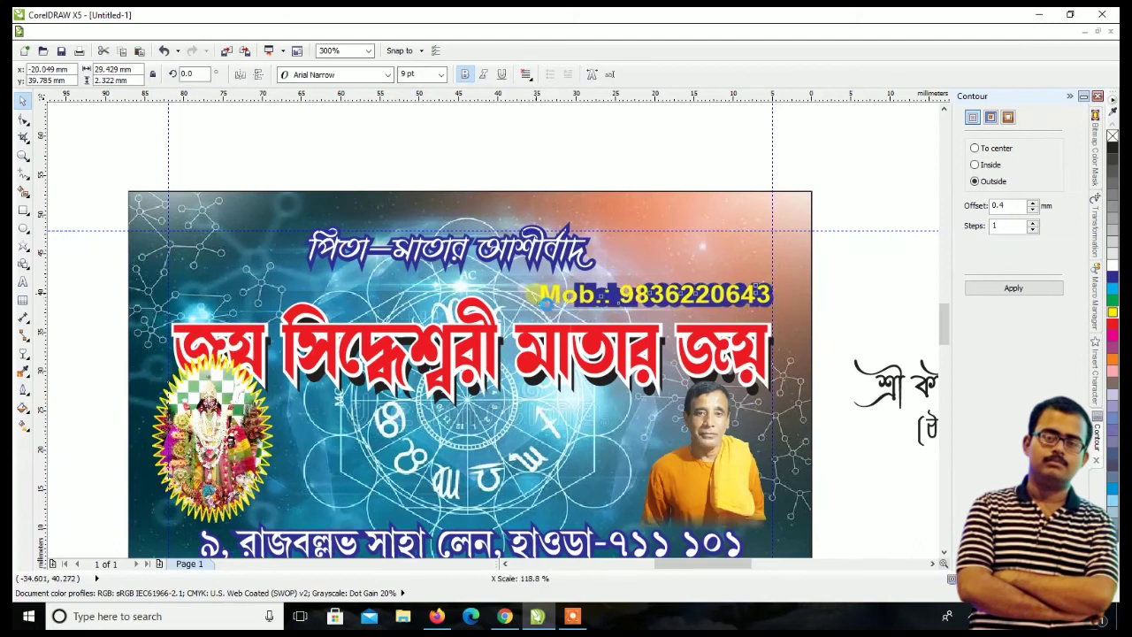
Reduce the mobile number's contour offset from 0.4 mm to 0.2 mm.
scroll(677, 288, up, 2)
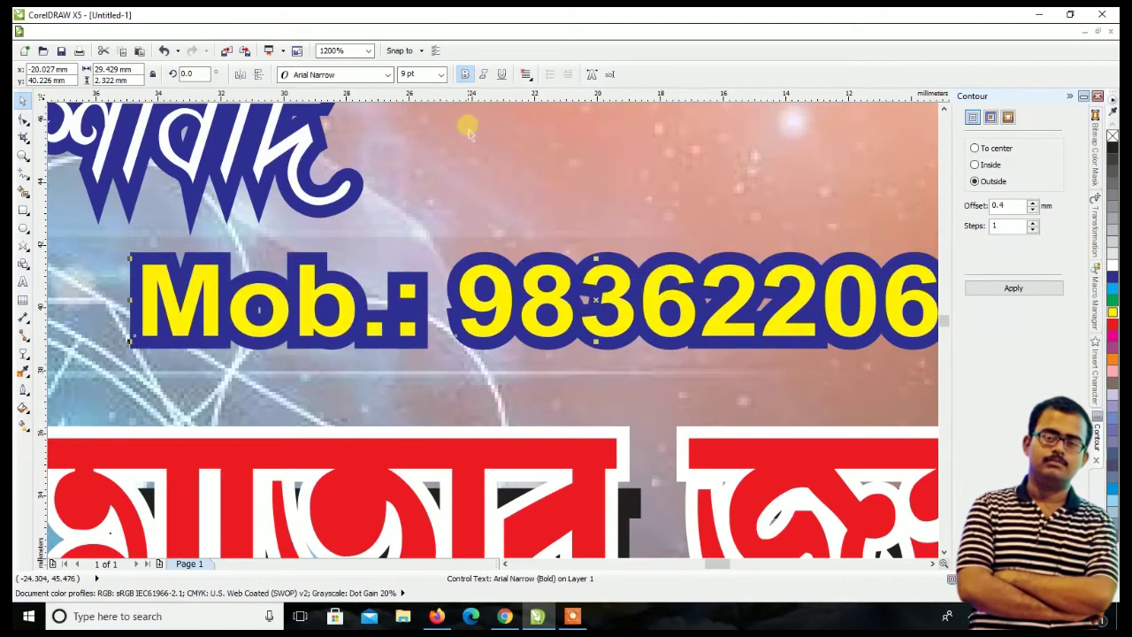
click(422, 288)
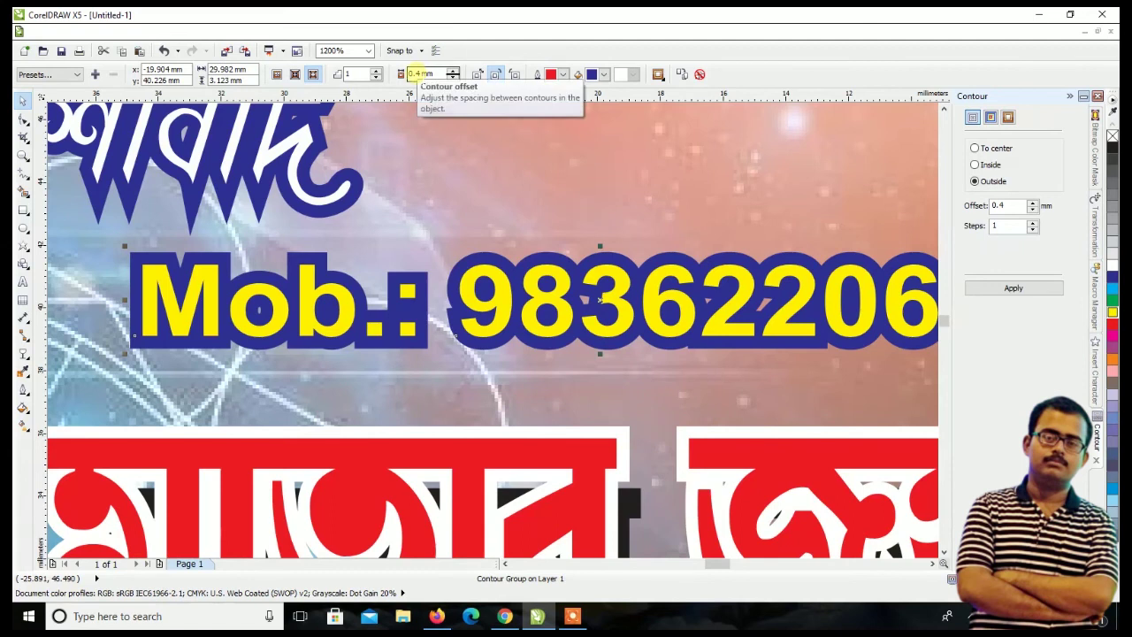
text(2)
key(Return)
scroll(423, 165, down, 4)
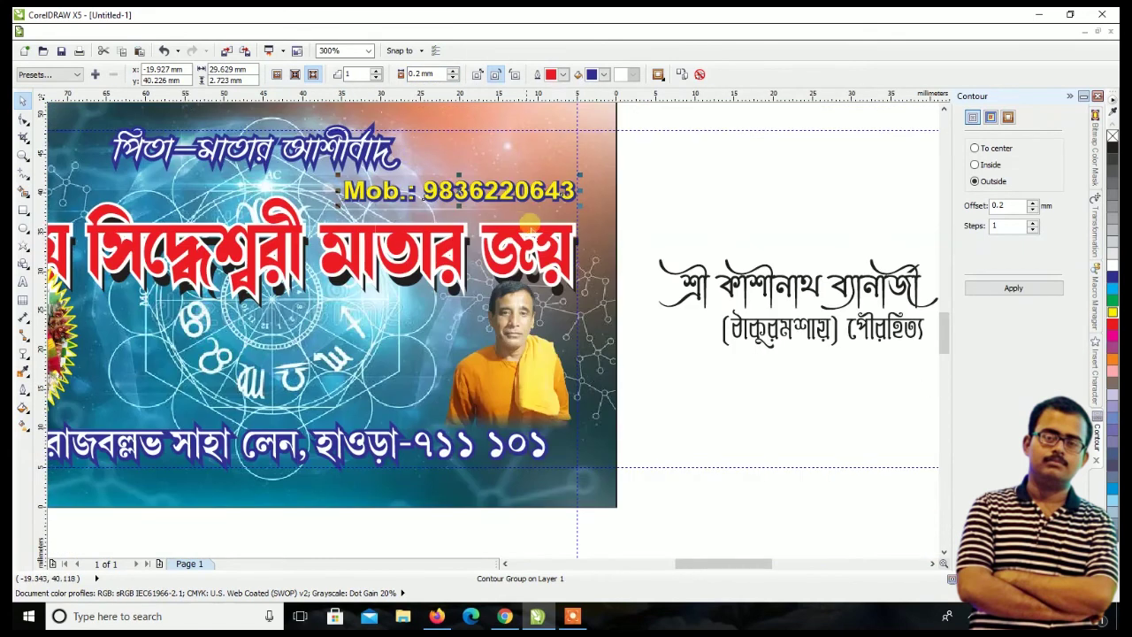
scroll(557, 220, down, 1)
scroll(358, 237, up, 2)
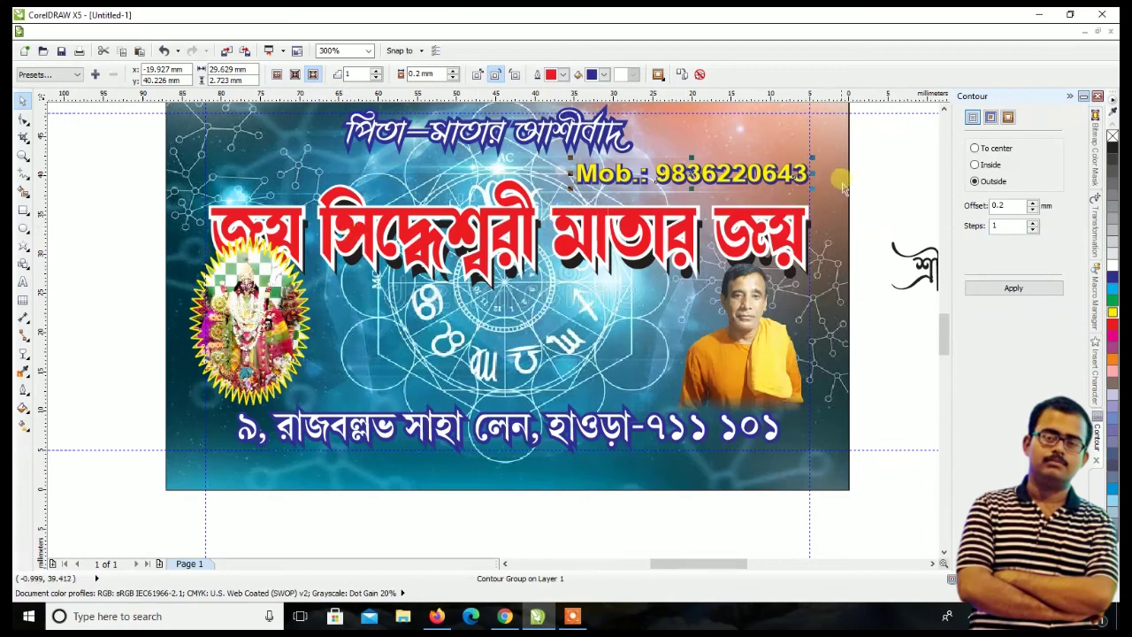
mouse_move(898, 187)
mouse_down()
mouse_move(314, 314)
mouse_move(155, 298)
mouse_up()
Raise the red title text group slightly.
click(484, 241)
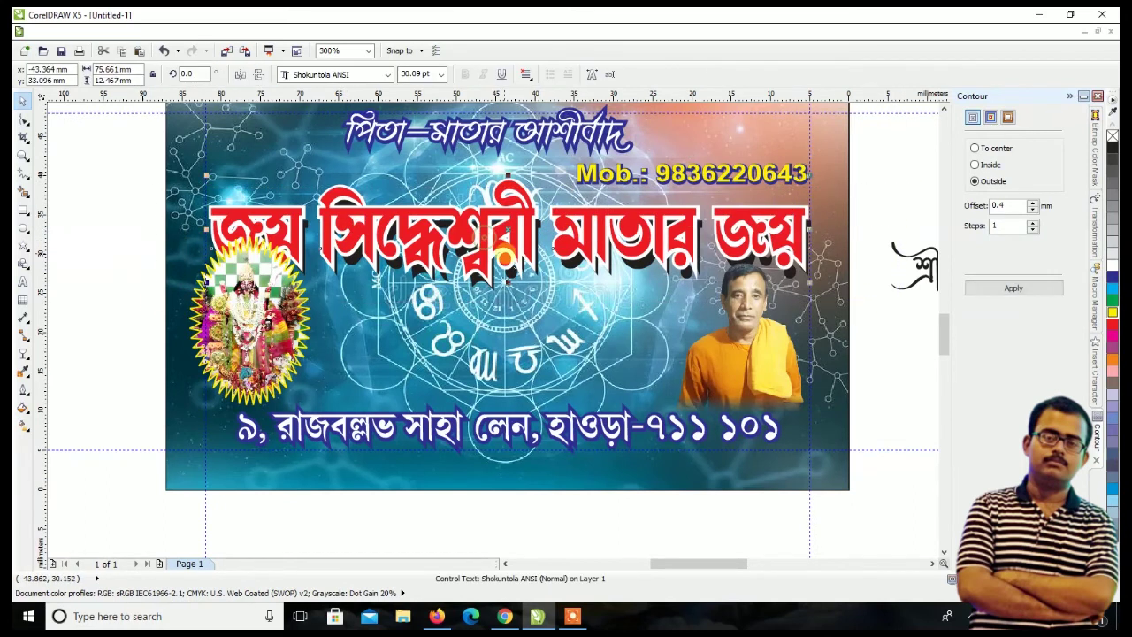
scroll(486, 248, up, 3)
scroll(521, 336, down, 3)
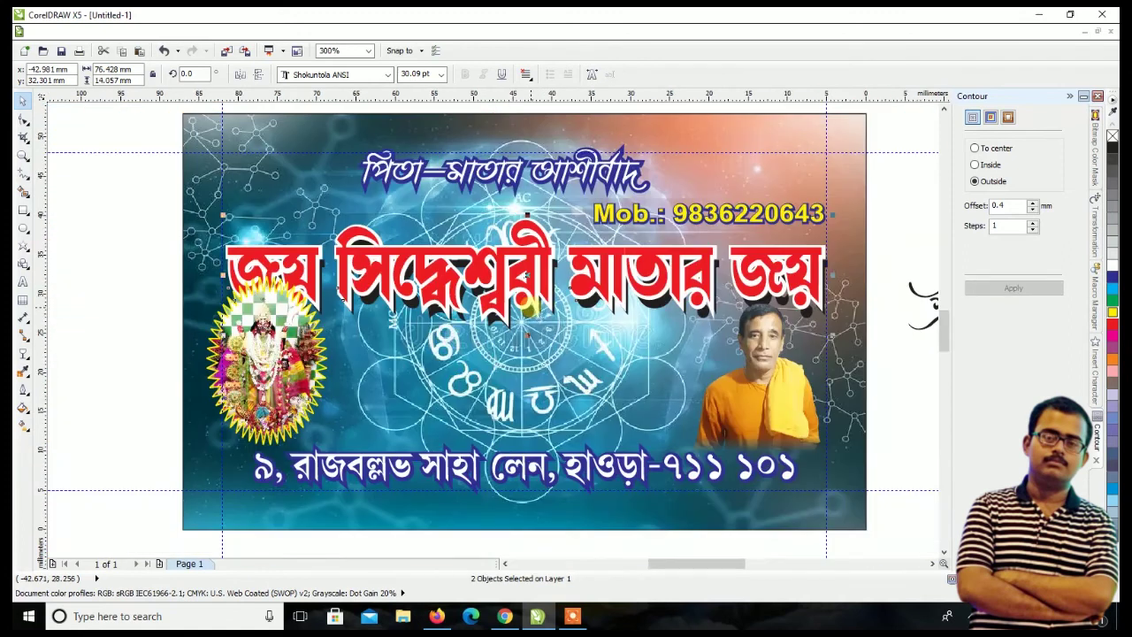
drag(527, 276, 527, 264)
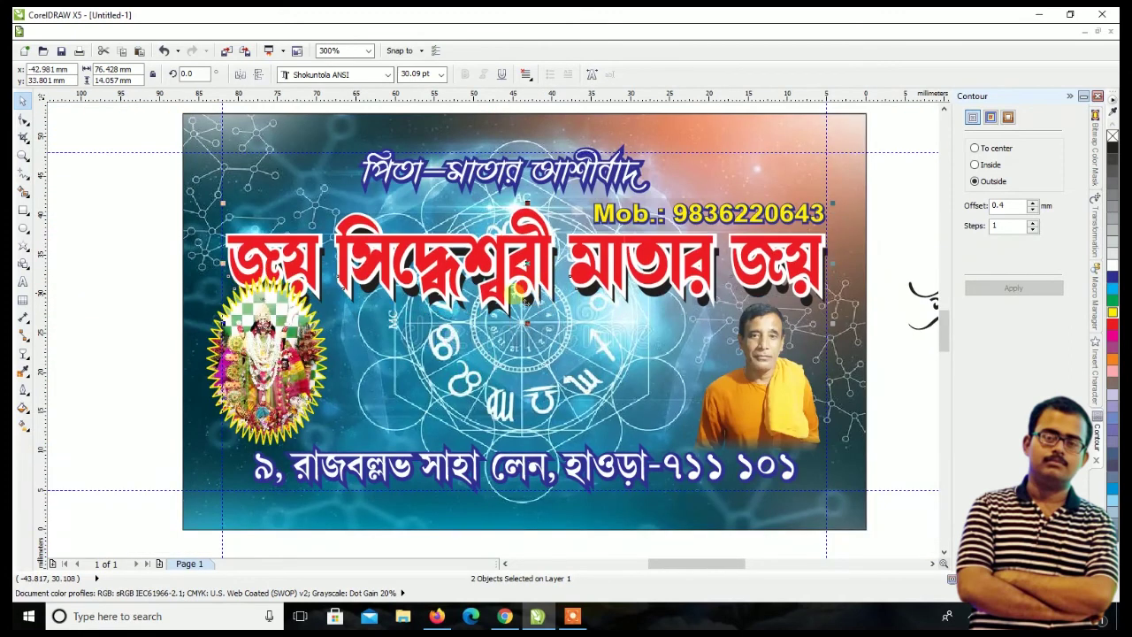
Shrink the oval deity badge to about 98.8%, roughly 14.3 mm wide.
click(297, 311)
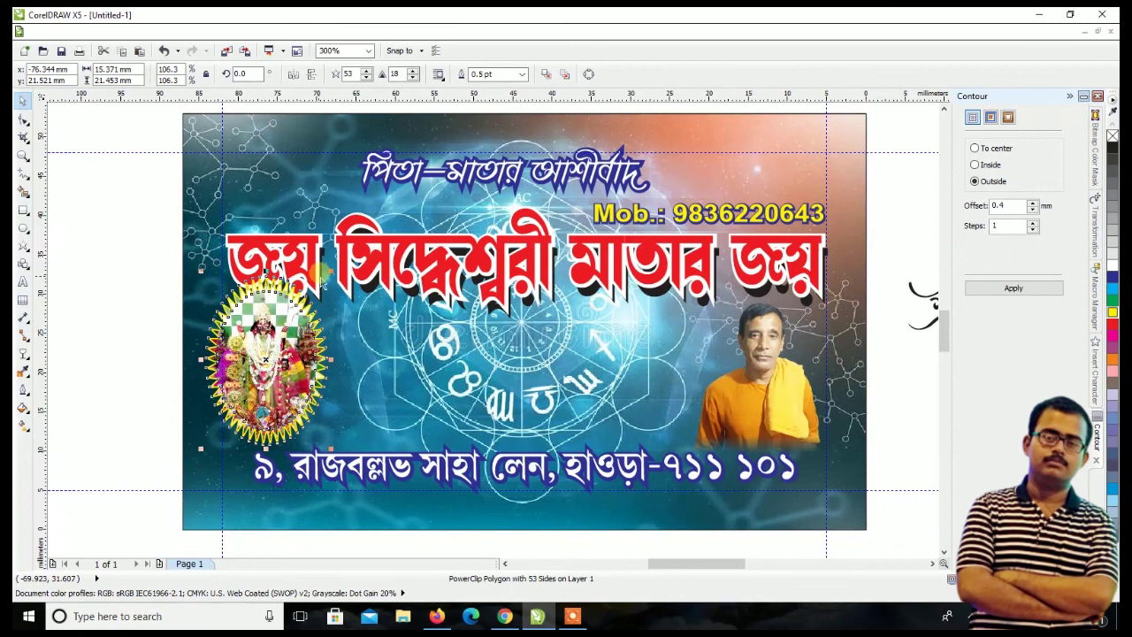
drag(331, 273, 323, 285)
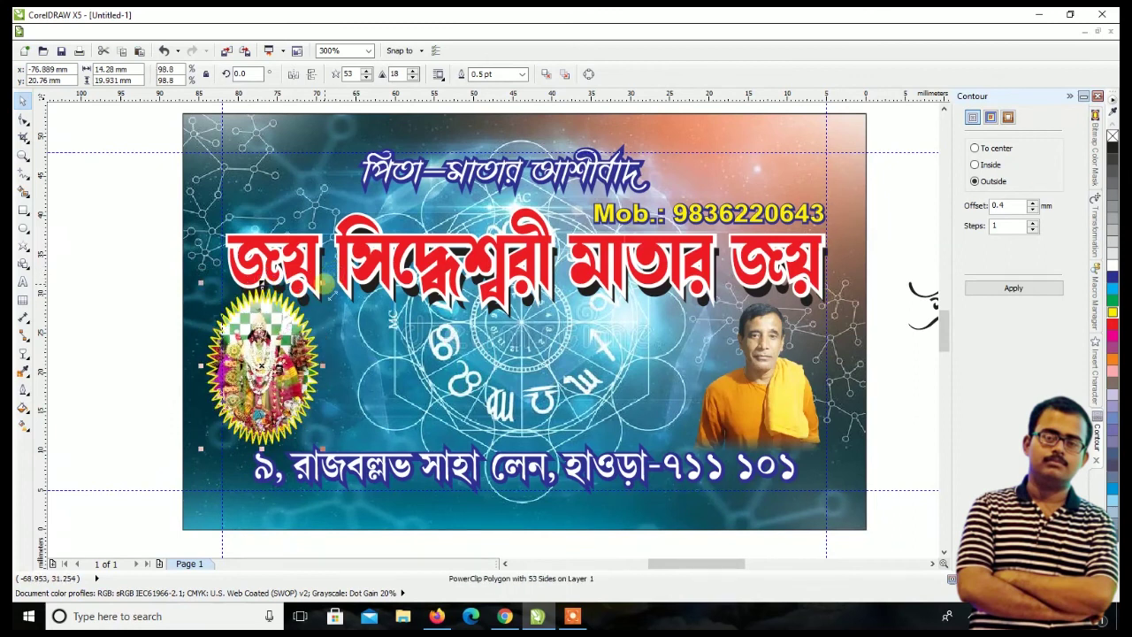
scroll(331, 292, down, 2)
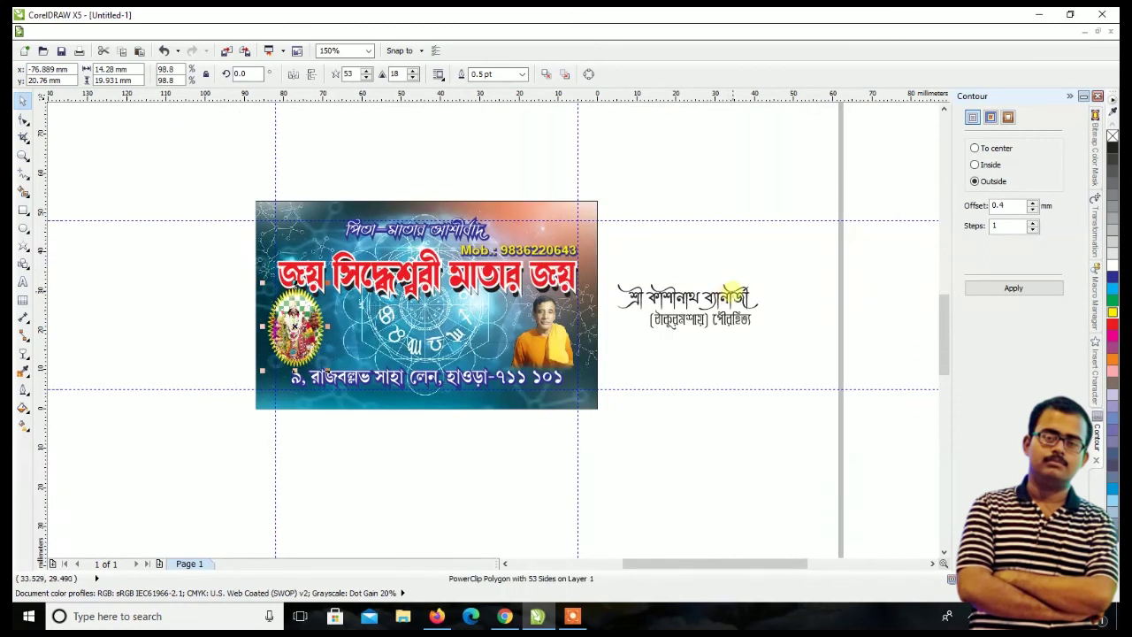
Move the name text to the card's centre and enlarge it to about 14 pt.
drag(720, 295, 459, 318)
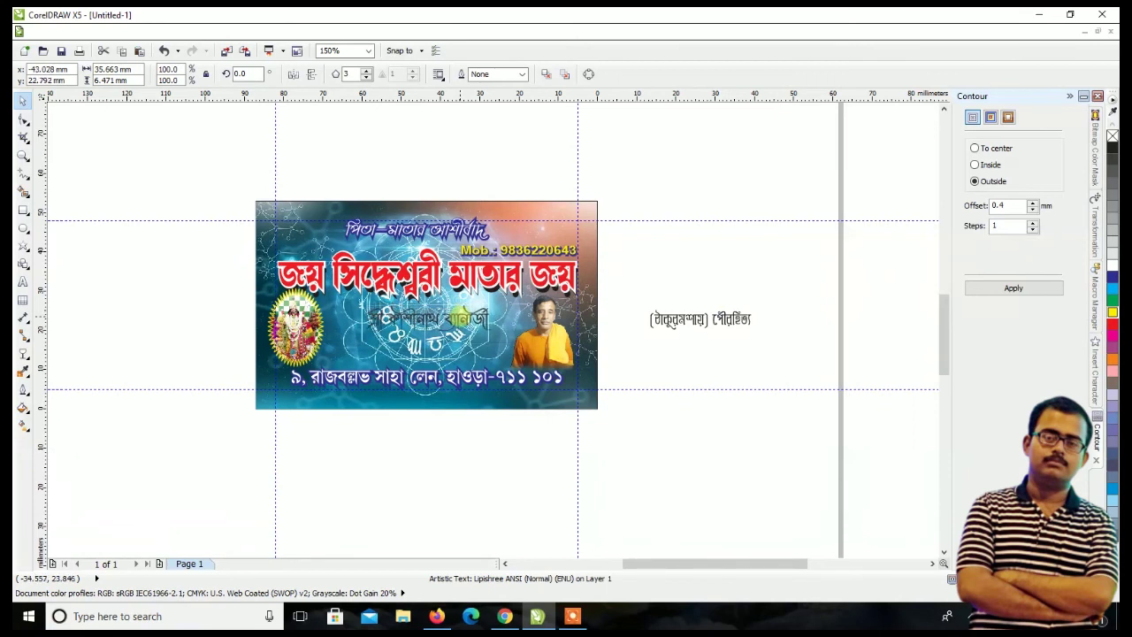
scroll(456, 317, up, 4)
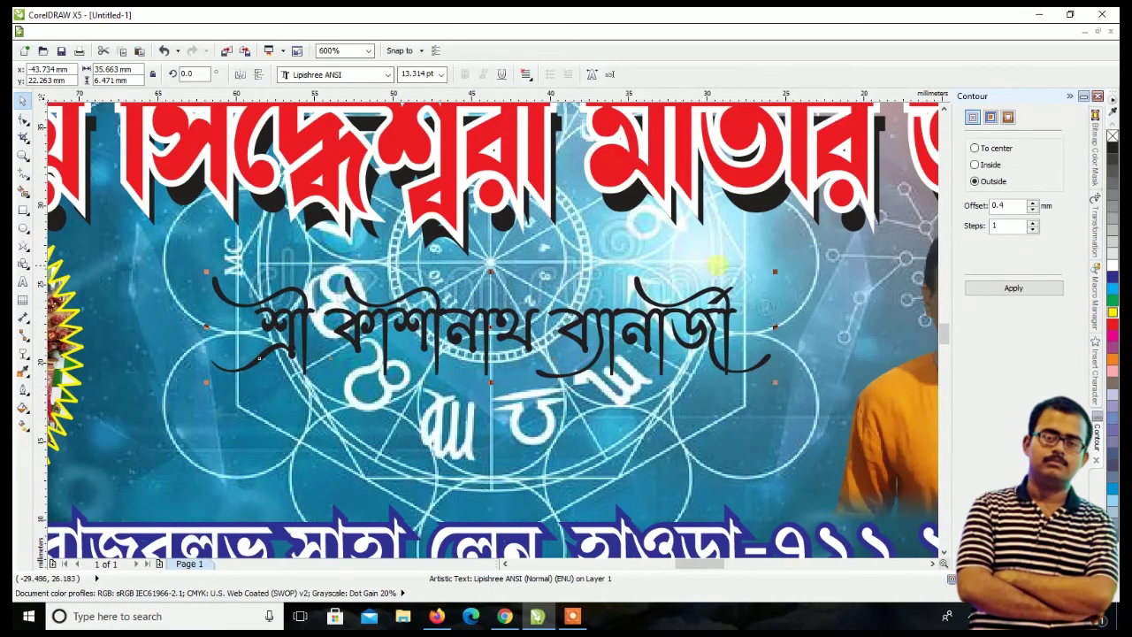
drag(776, 275, 790, 267)
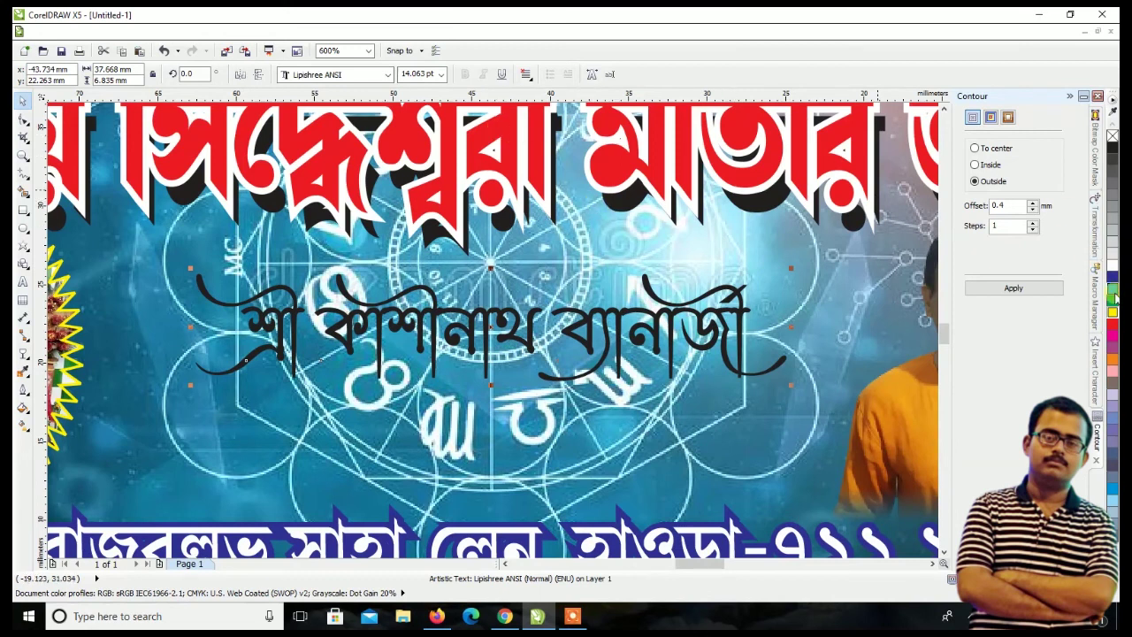
Fill the name white and give it a 0.4 mm blue outside contour.
click(1113, 548)
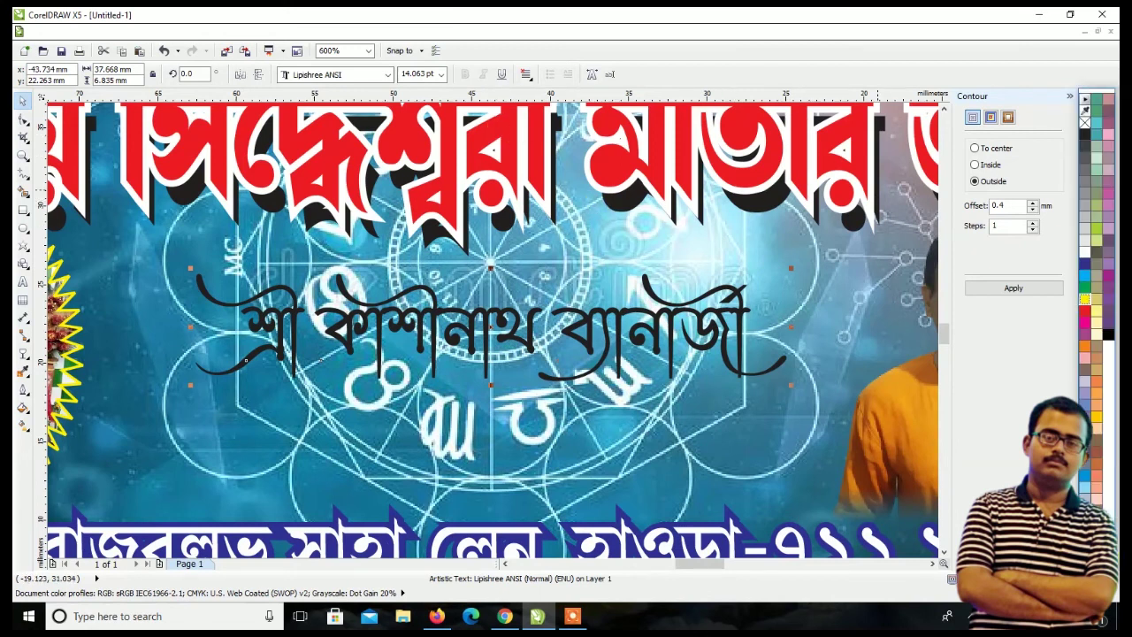
click(1086, 256)
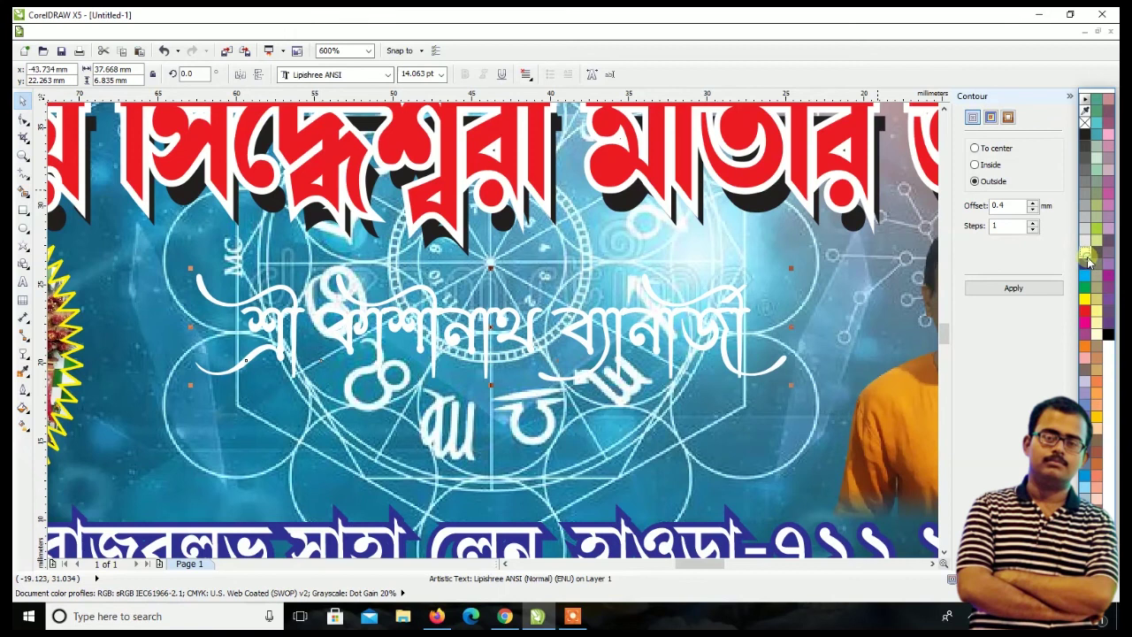
click(1031, 290)
key(F3)
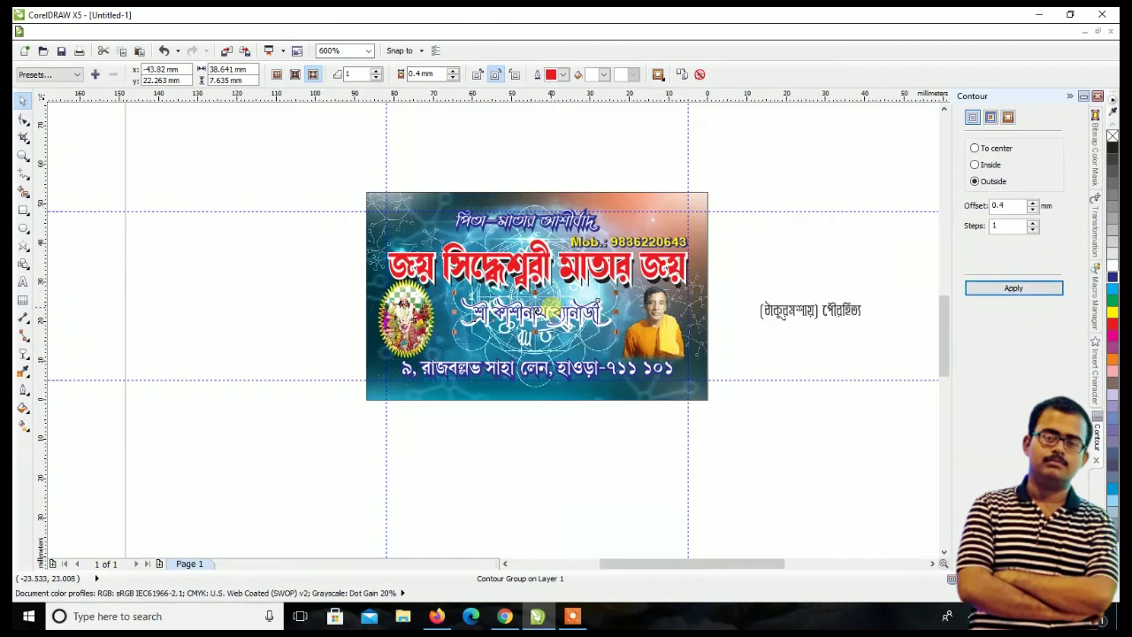
click(812, 312)
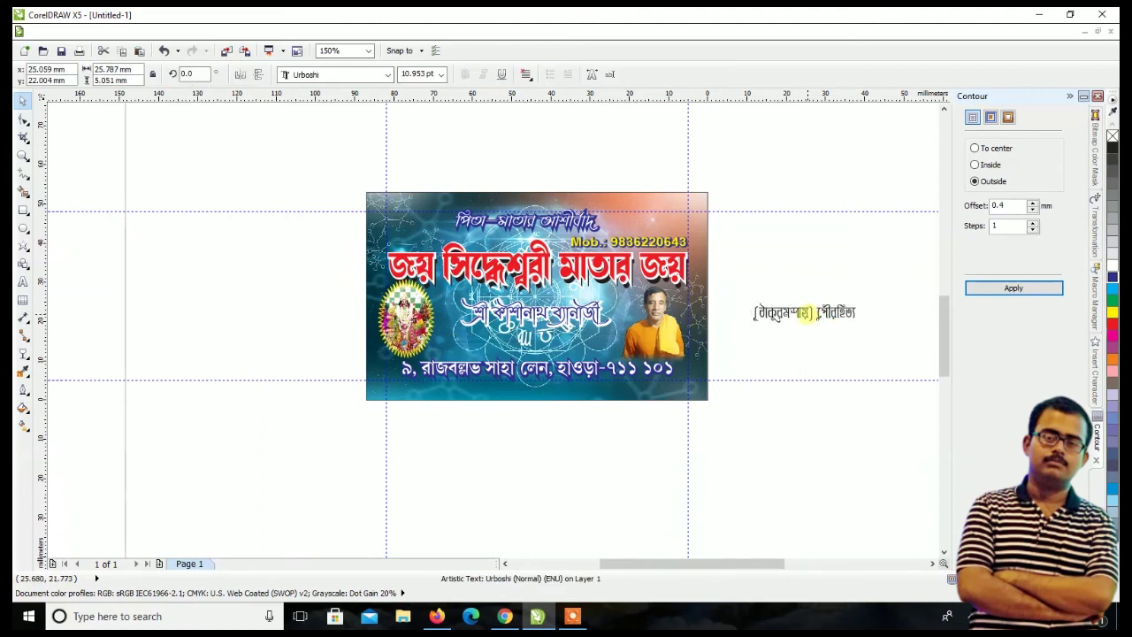
Move the subtitle below the name, giving it a white contour and green text.
drag(812, 312, 540, 341)
scroll(545, 337, up, 2)
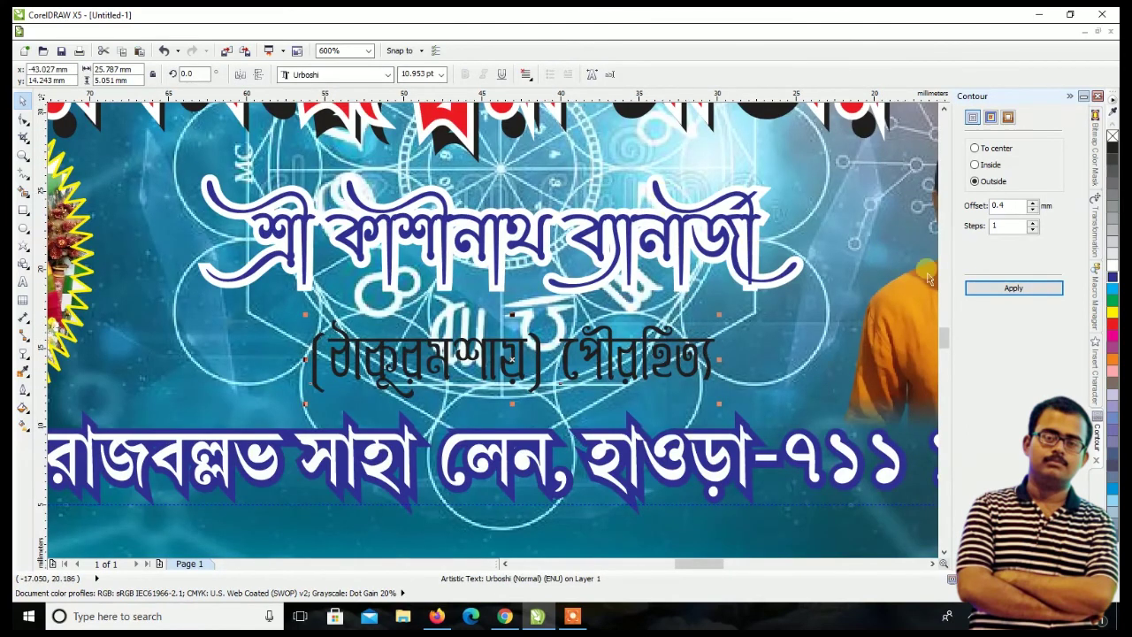
click(1008, 288)
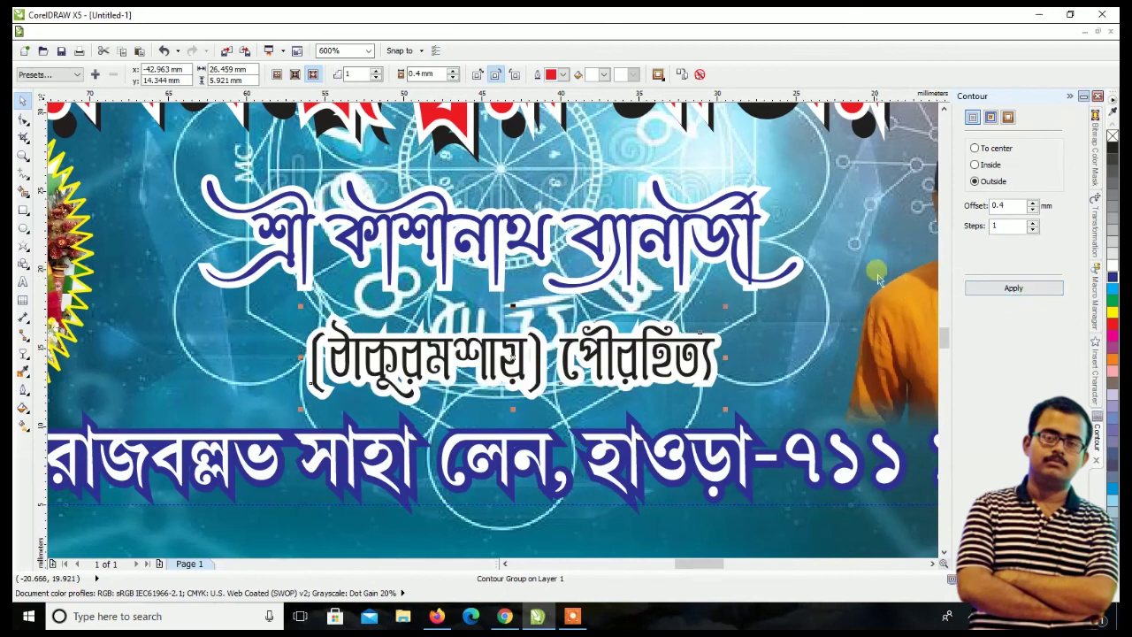
click(1112, 301)
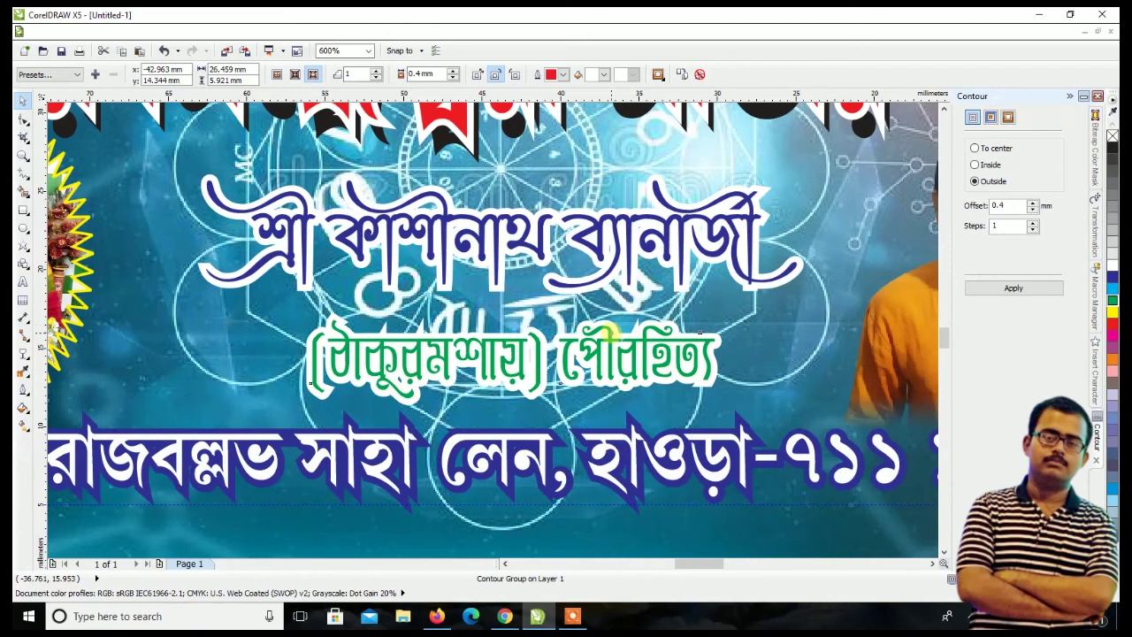
drag(611, 332, 668, 317)
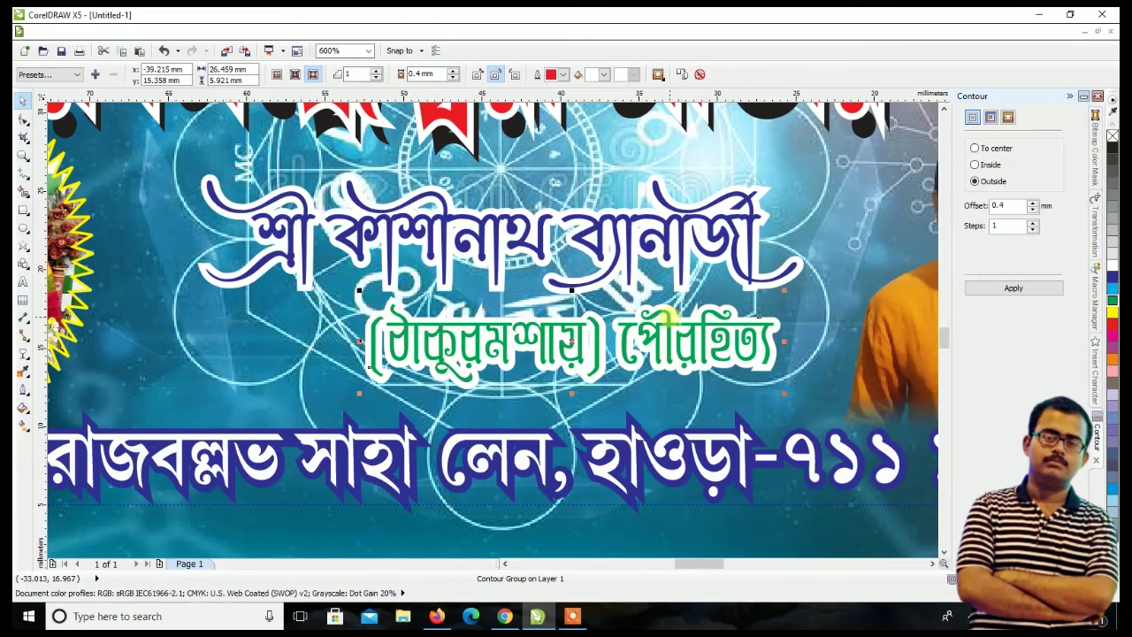
Zoom out to see the whole card with nothing selected.
scroll(641, 314, down, 5)
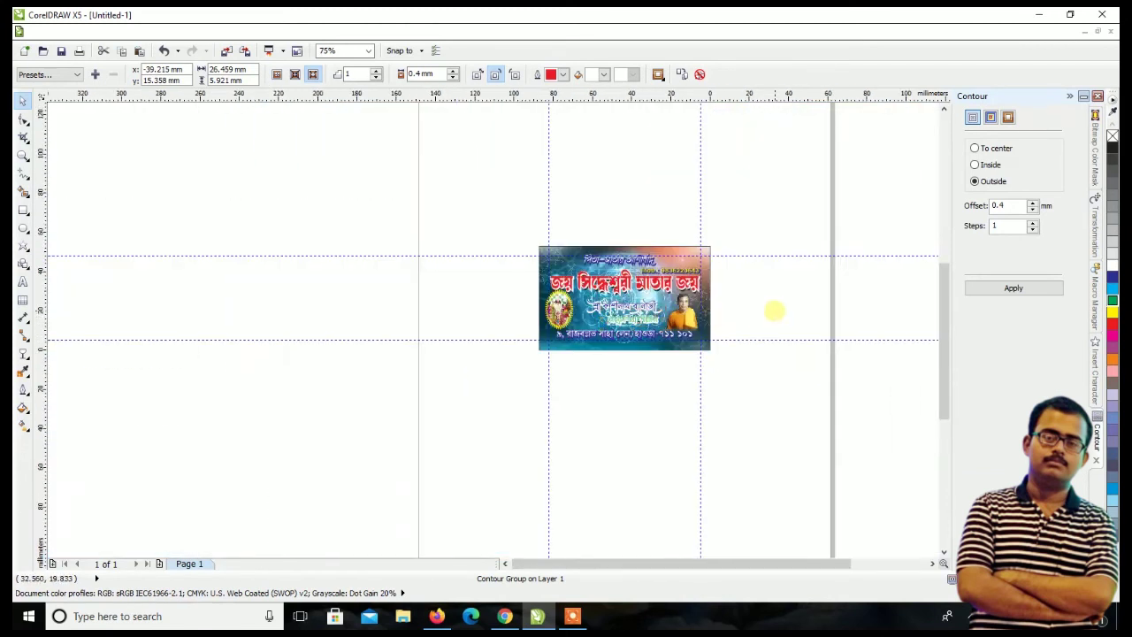
click(774, 311)
scroll(721, 289, up, 2)
scroll(686, 271, down, 1)
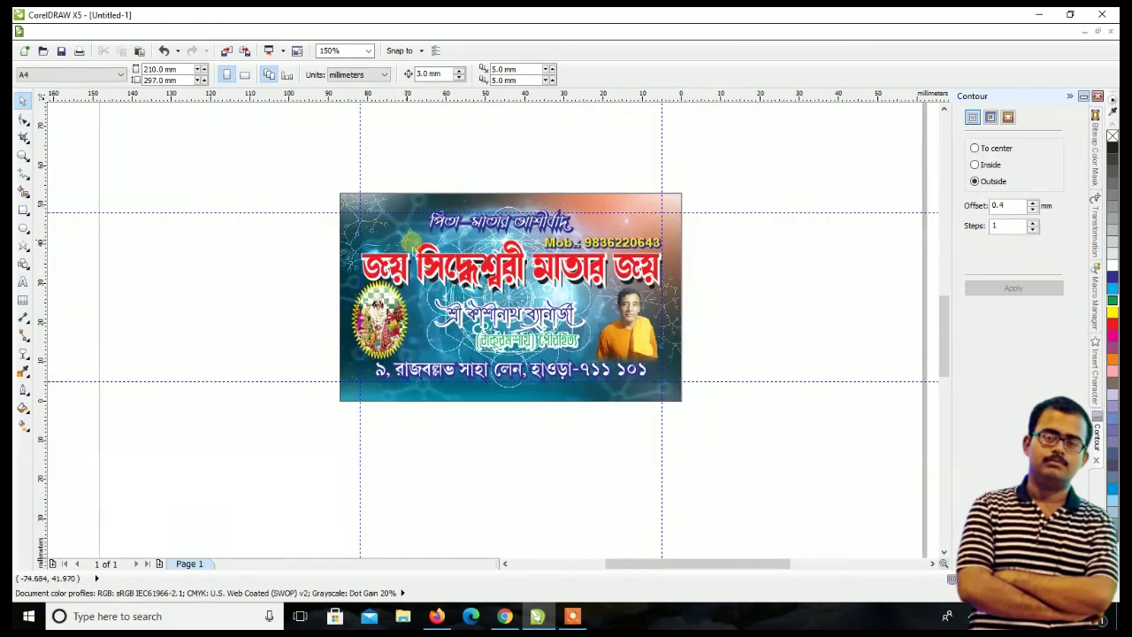
Zoom to fill the view with the card, then set the address to 12 pt and stretch it wider.
click(23, 152)
drag(336, 189, 681, 399)
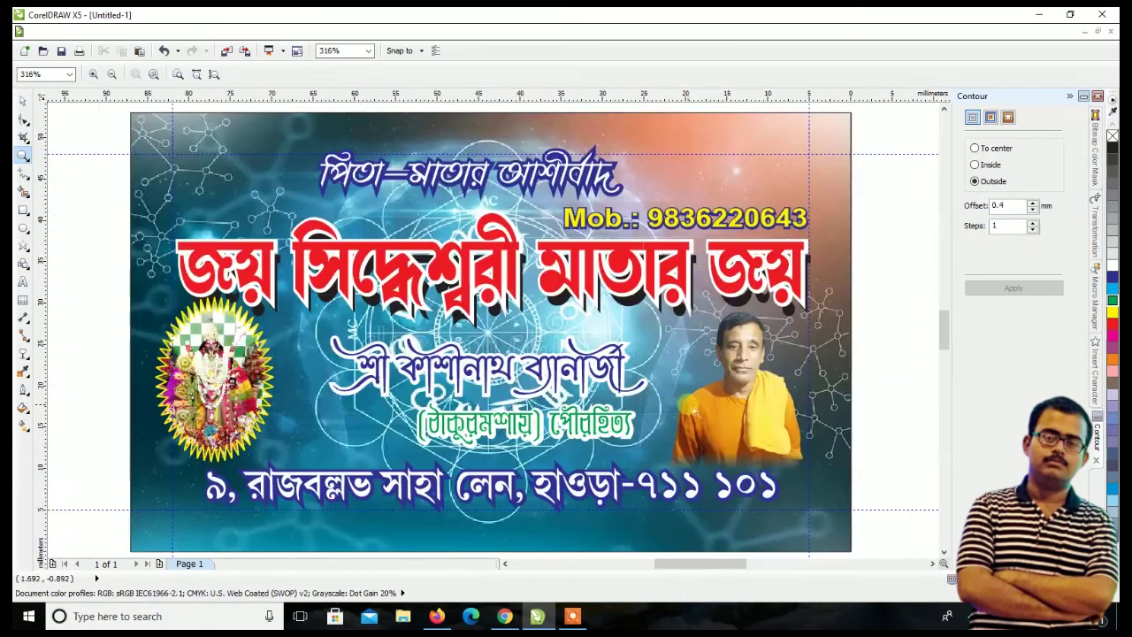
click(23, 101)
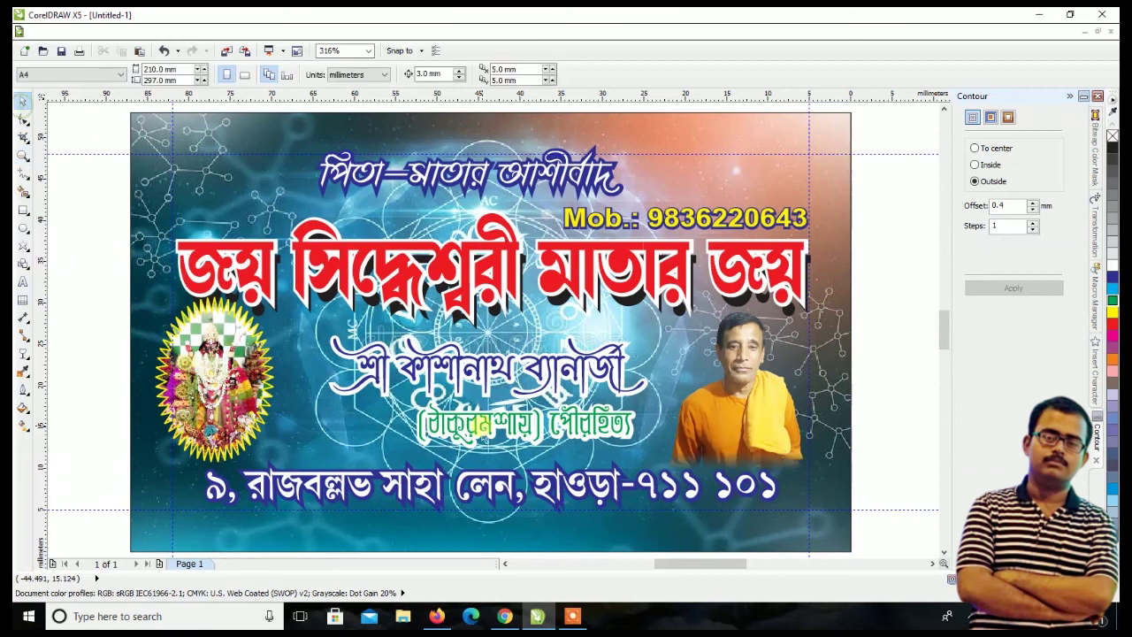
click(485, 478)
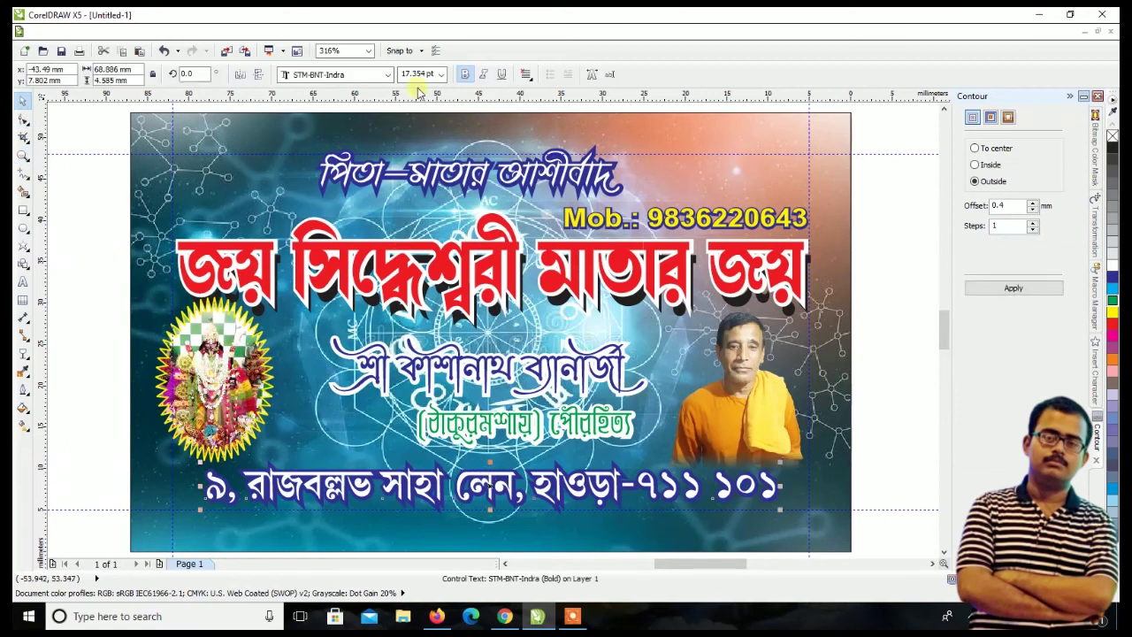
text(12)
key(Return)
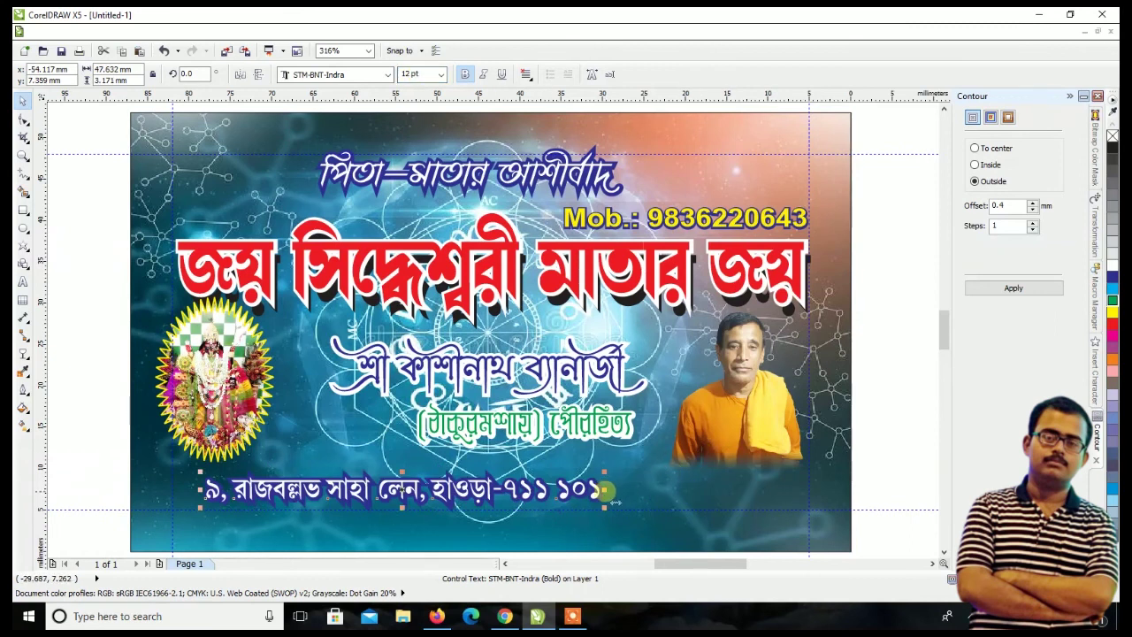
drag(612, 498, 650, 482)
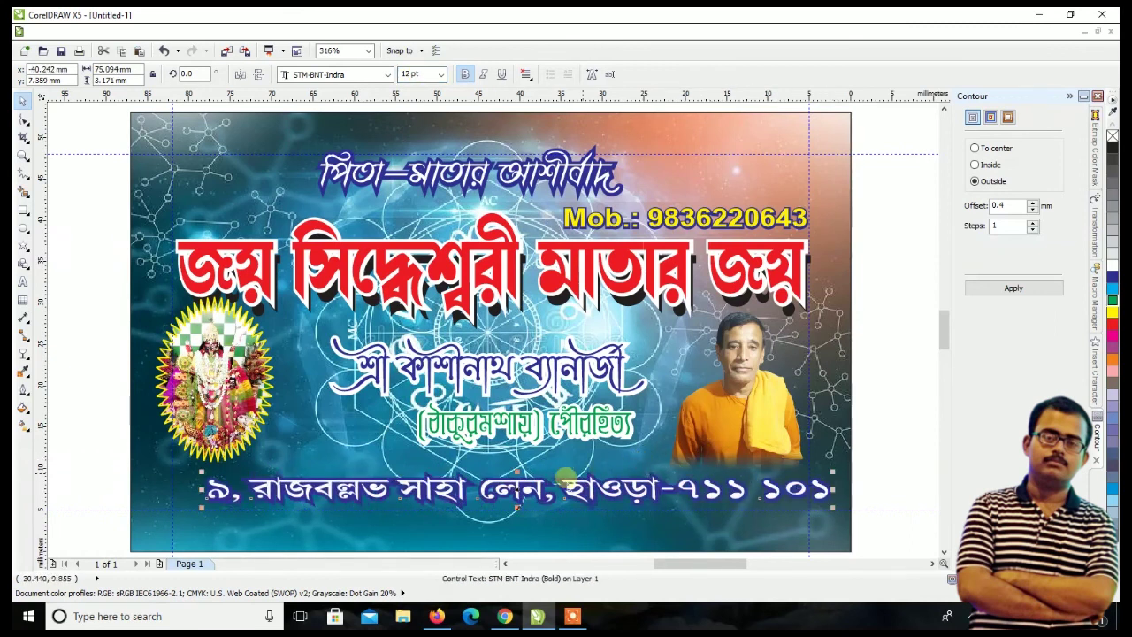
drag(561, 482, 538, 488)
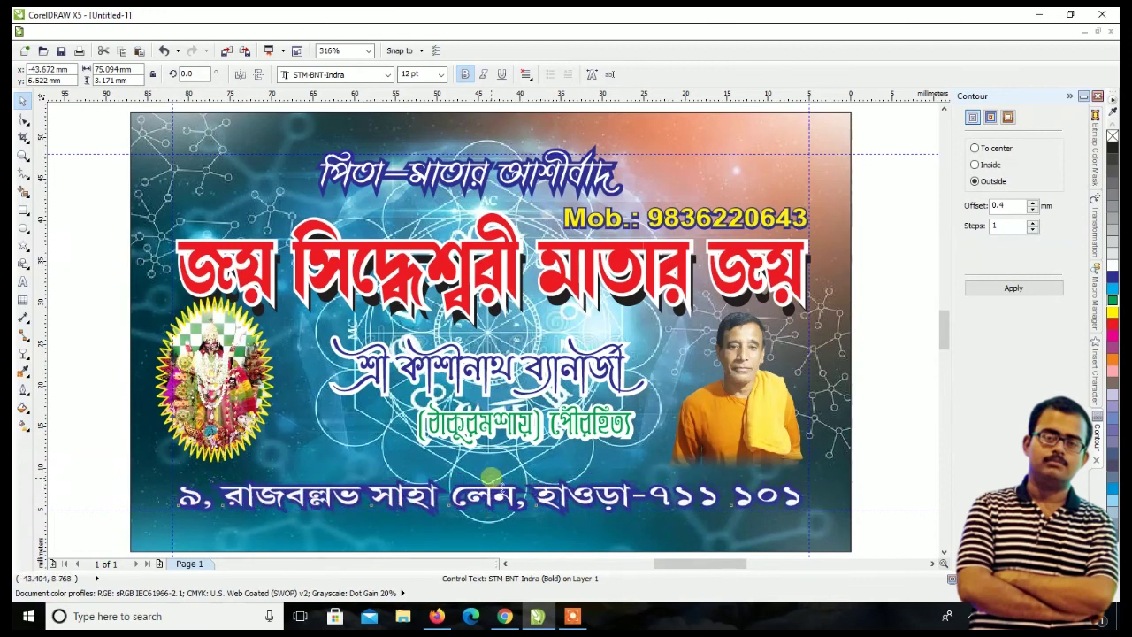
Enlarge the deity badge slightly and recolour the subtitle magenta.
click(190, 390)
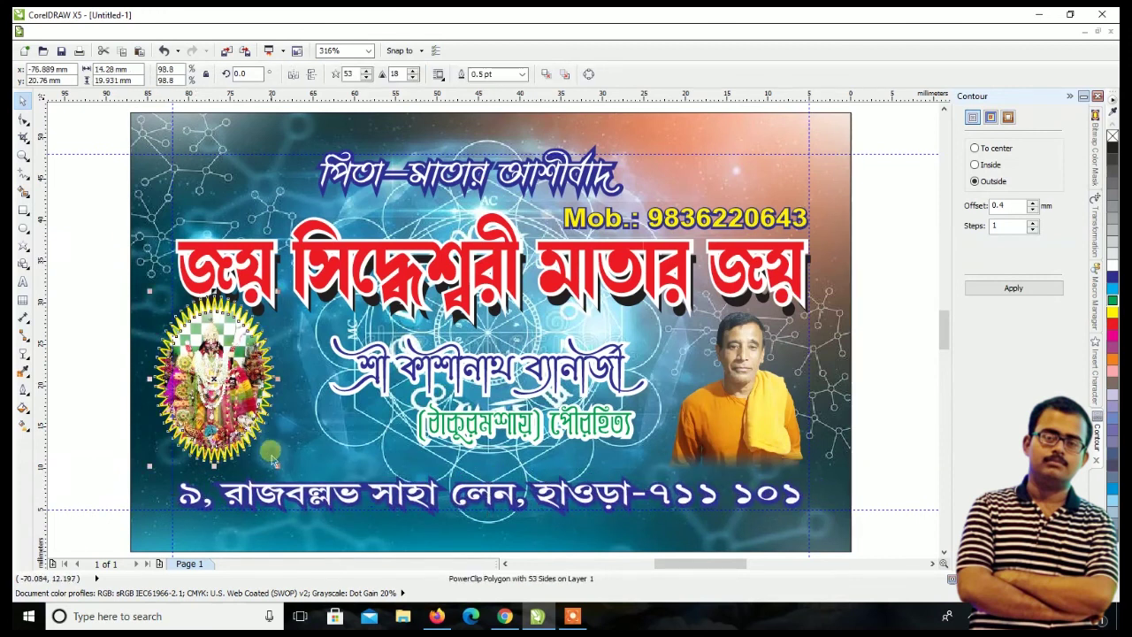
drag(277, 466, 292, 483)
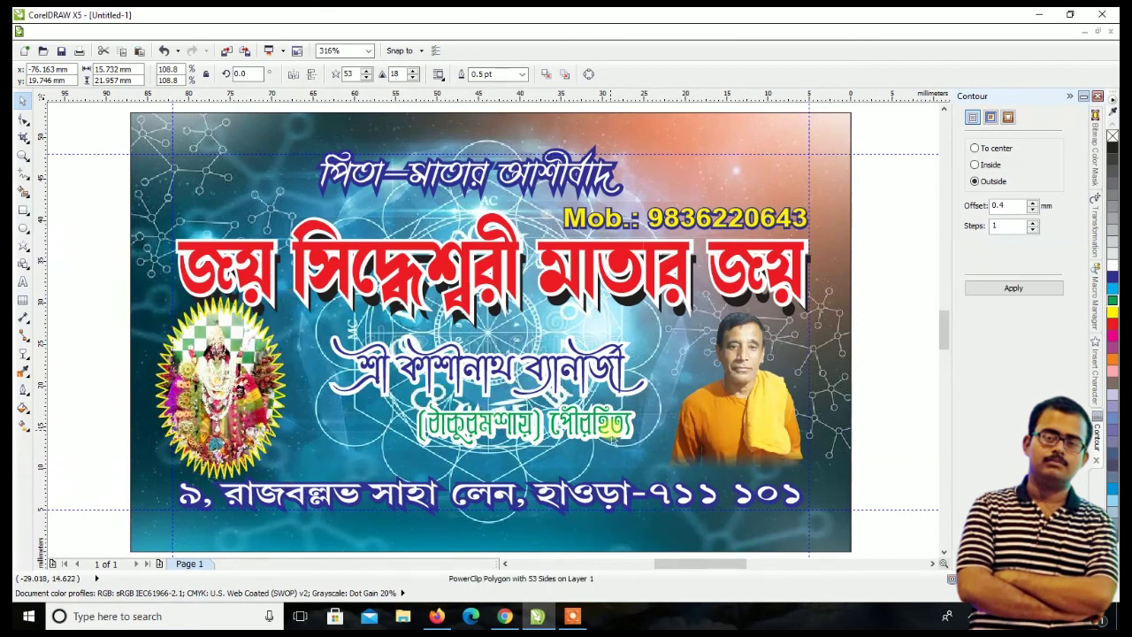
click(614, 429)
click(1113, 324)
click(1113, 336)
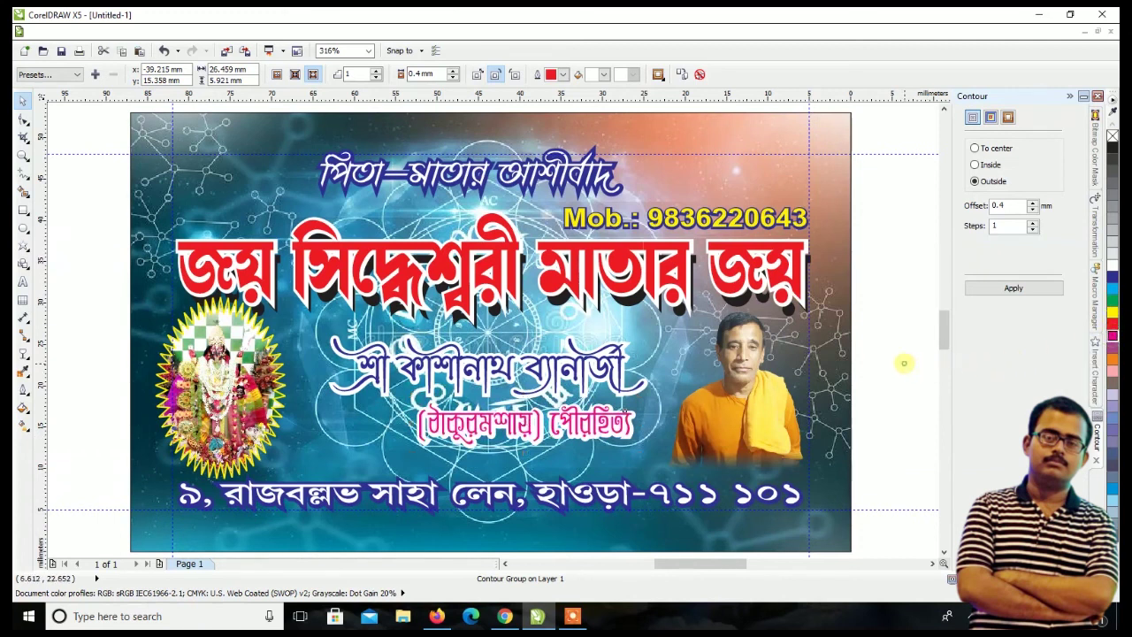
Enlarge the portrait photo to 24% scale and nudge it slightly left and down.
click(751, 398)
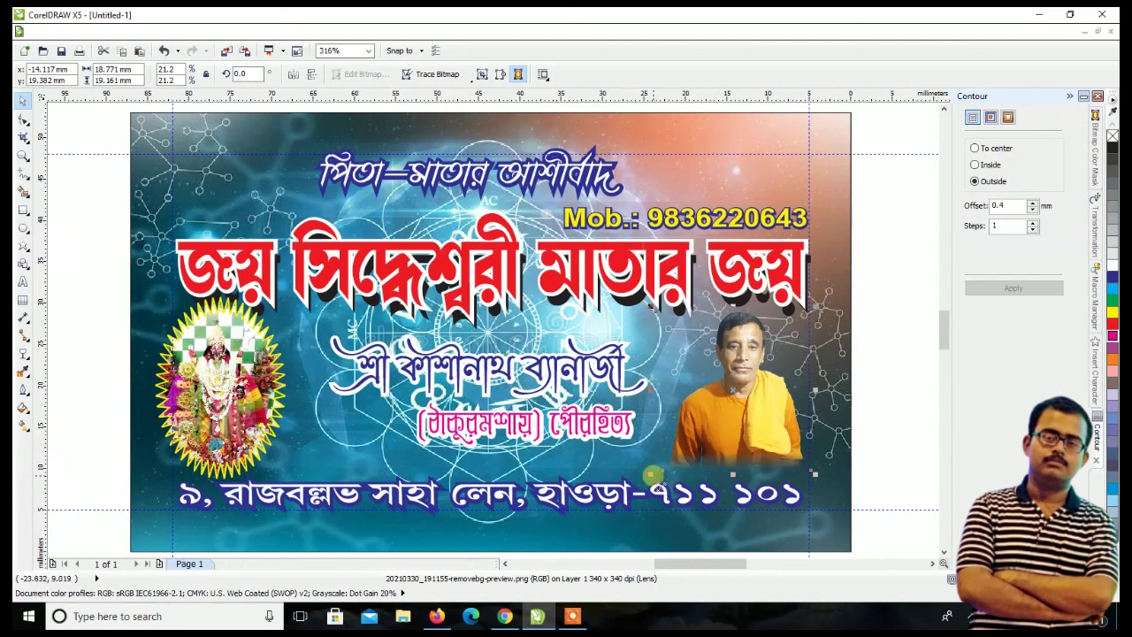
drag(652, 475, 635, 488)
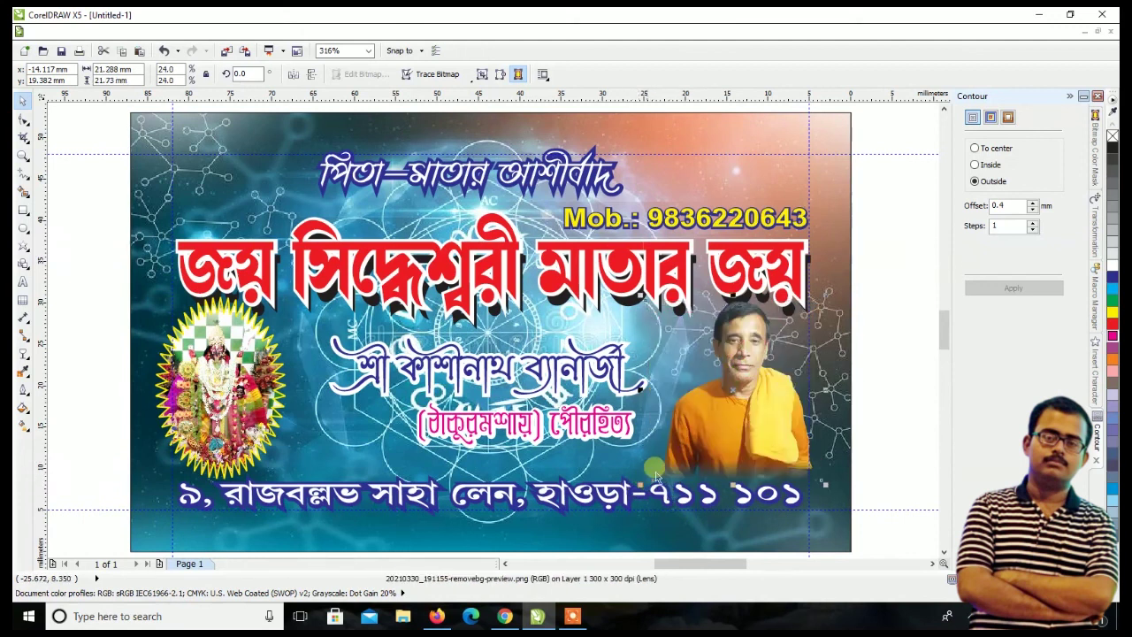
drag(745, 427, 740, 433)
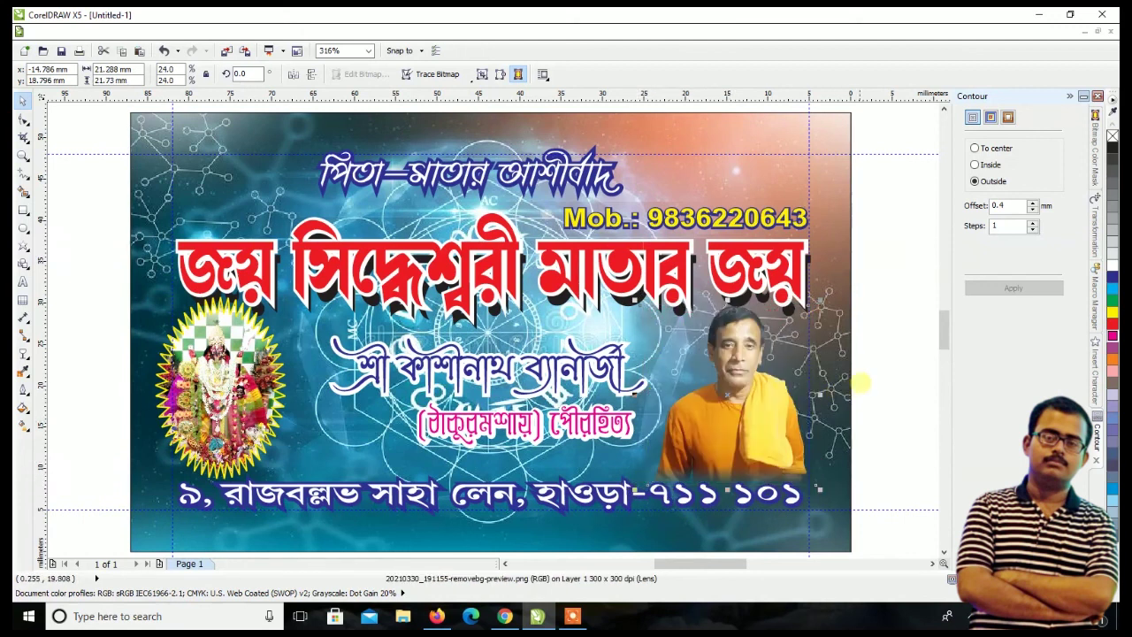
click(884, 366)
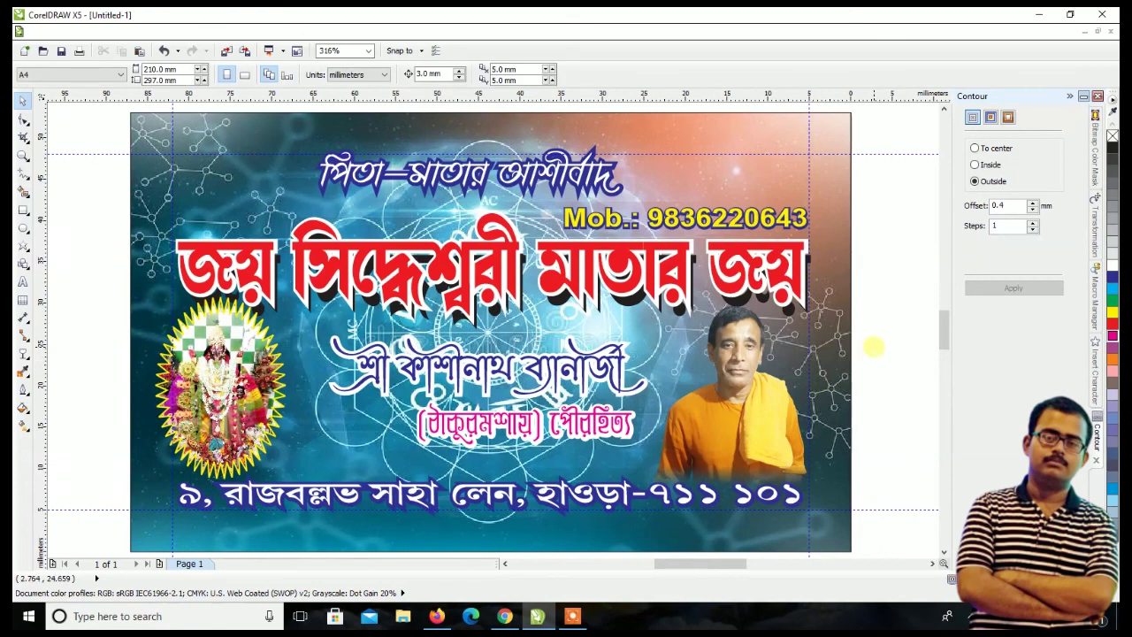
scroll(459, 358, up, 3)
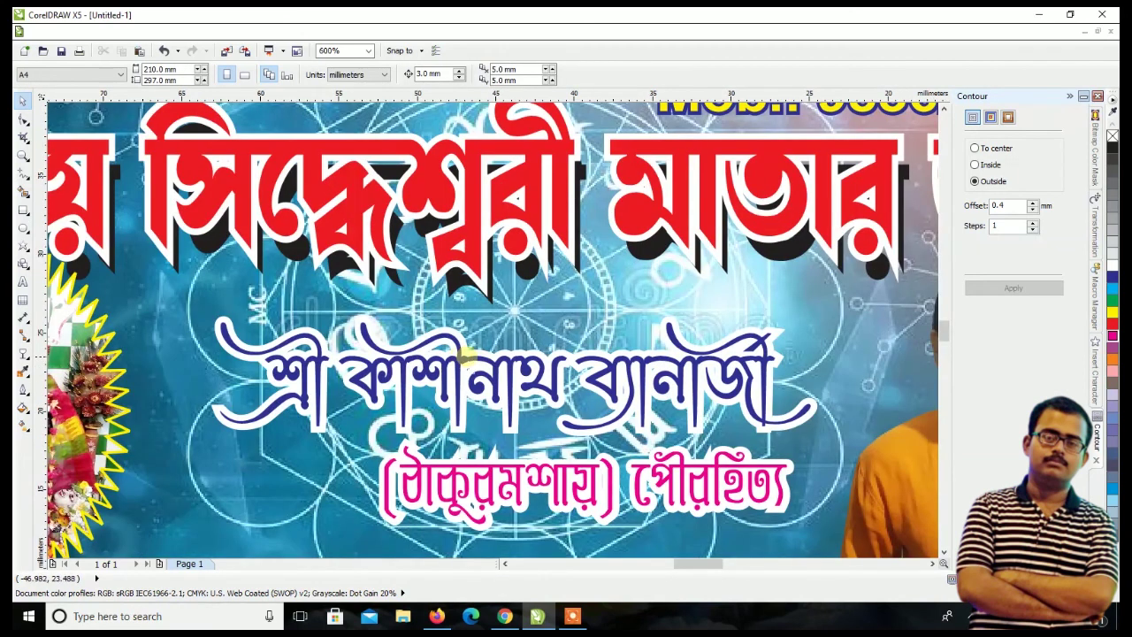
Shift the blue name text slightly within its contour outline.
click(478, 353)
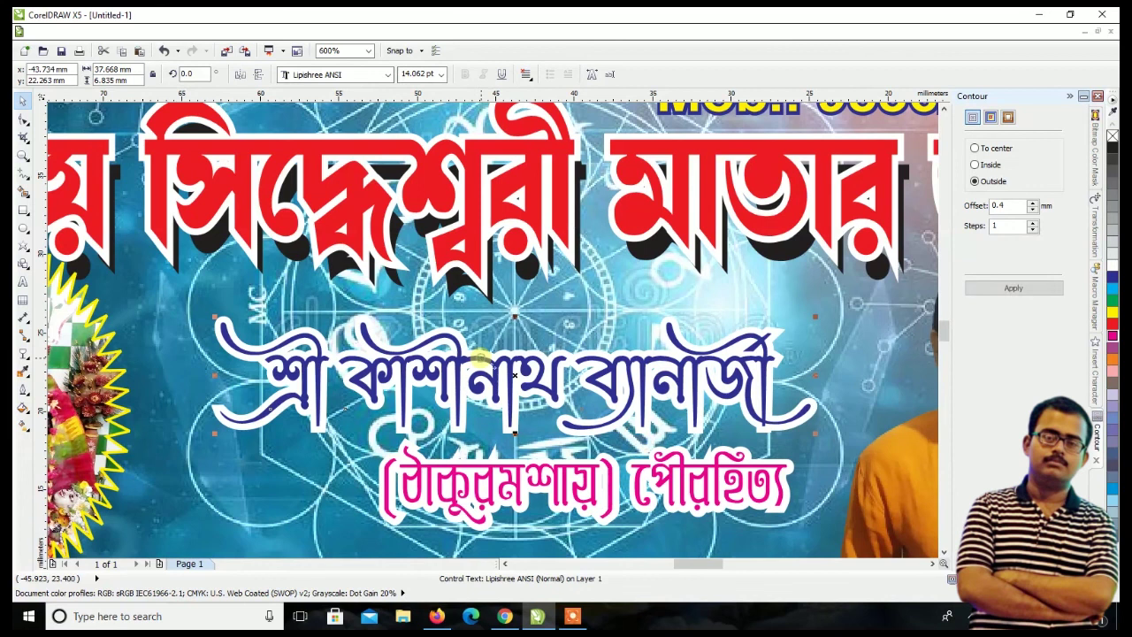
scroll(483, 358, up, 2)
drag(493, 370, 508, 386)
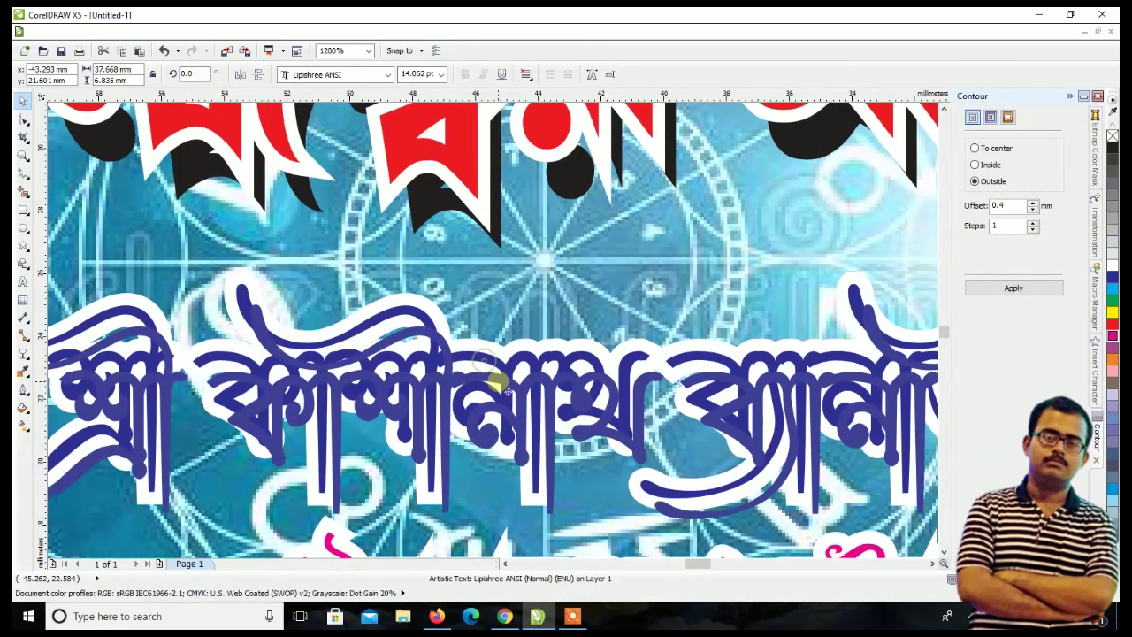
click(1112, 145)
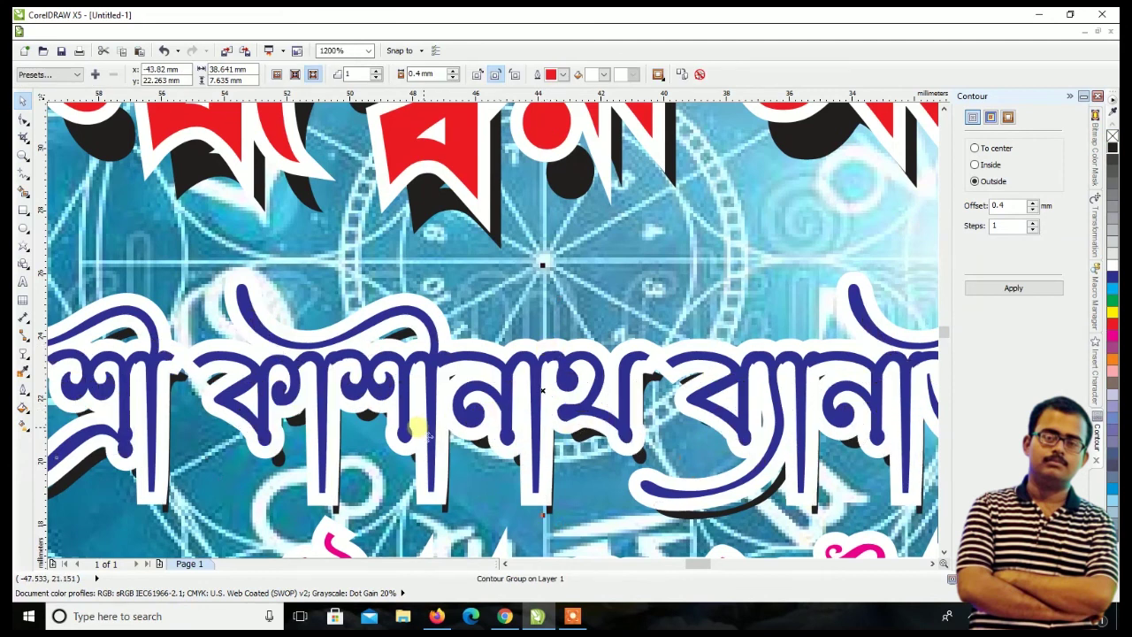
scroll(463, 366, down, 1)
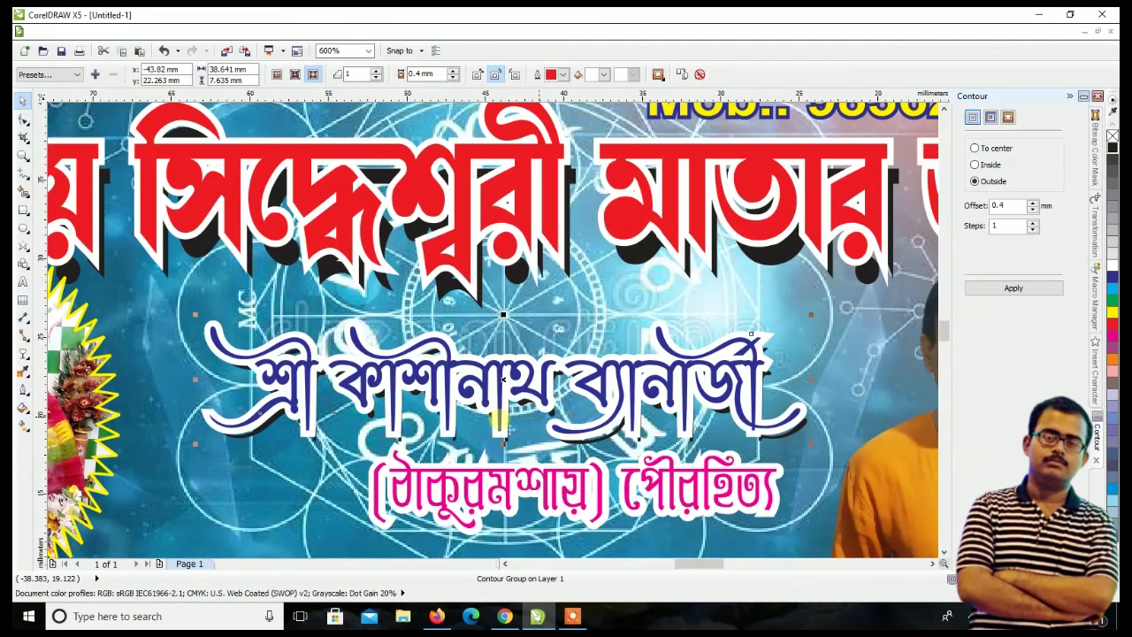
scroll(501, 417, up, 1)
click(549, 392)
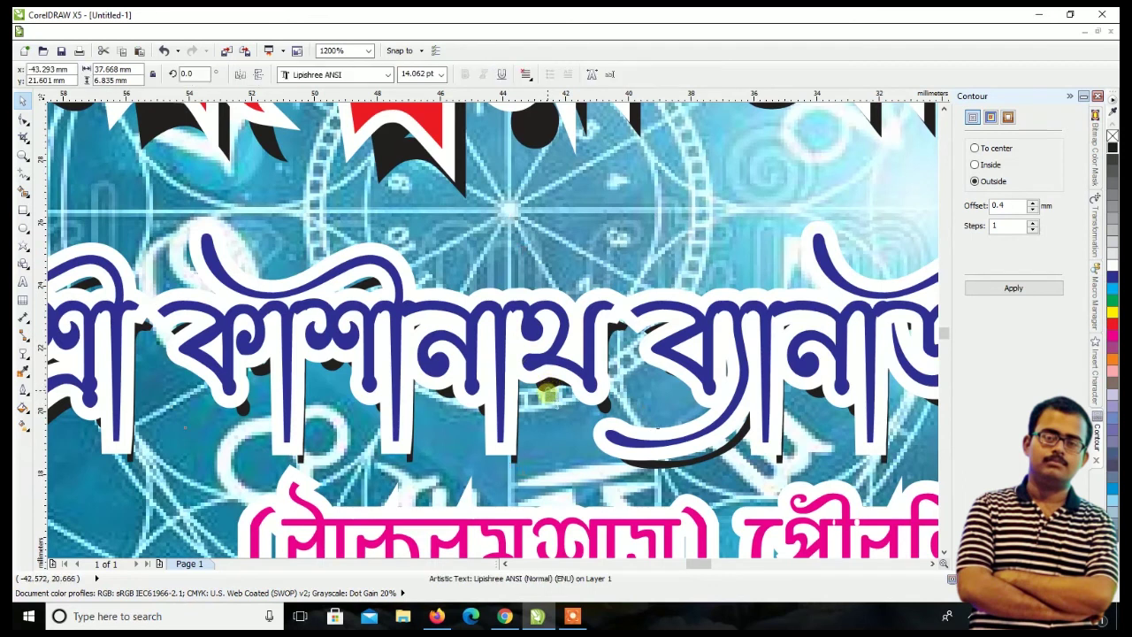
scroll(547, 393, down, 1)
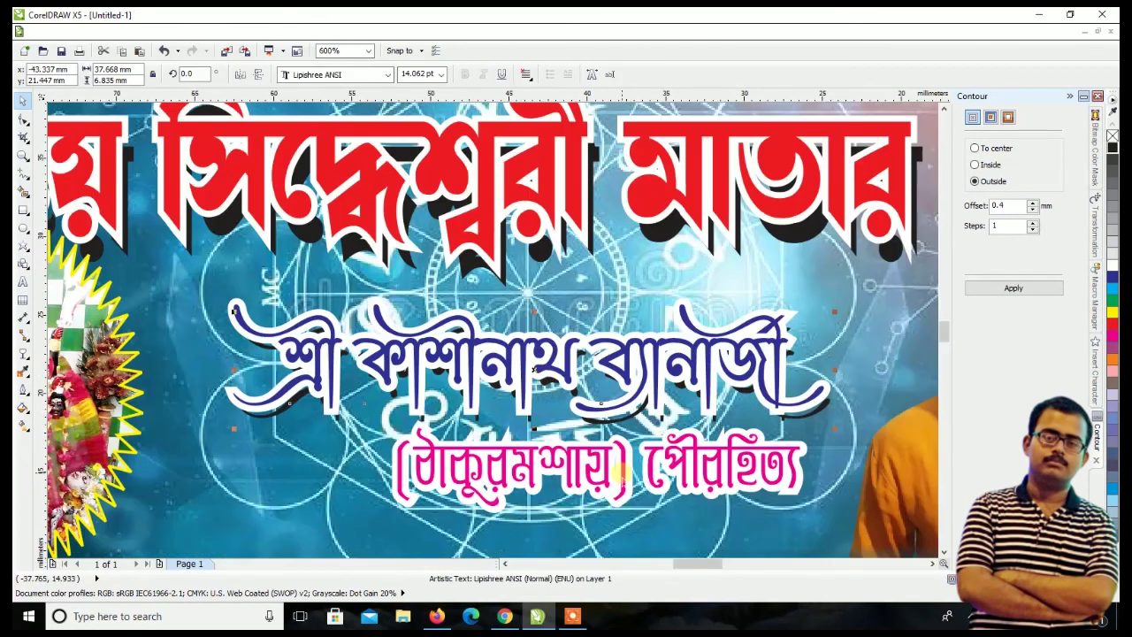
Give the subtitle a 0.25 mm yellow contour and nudge it slightly right and down.
click(612, 461)
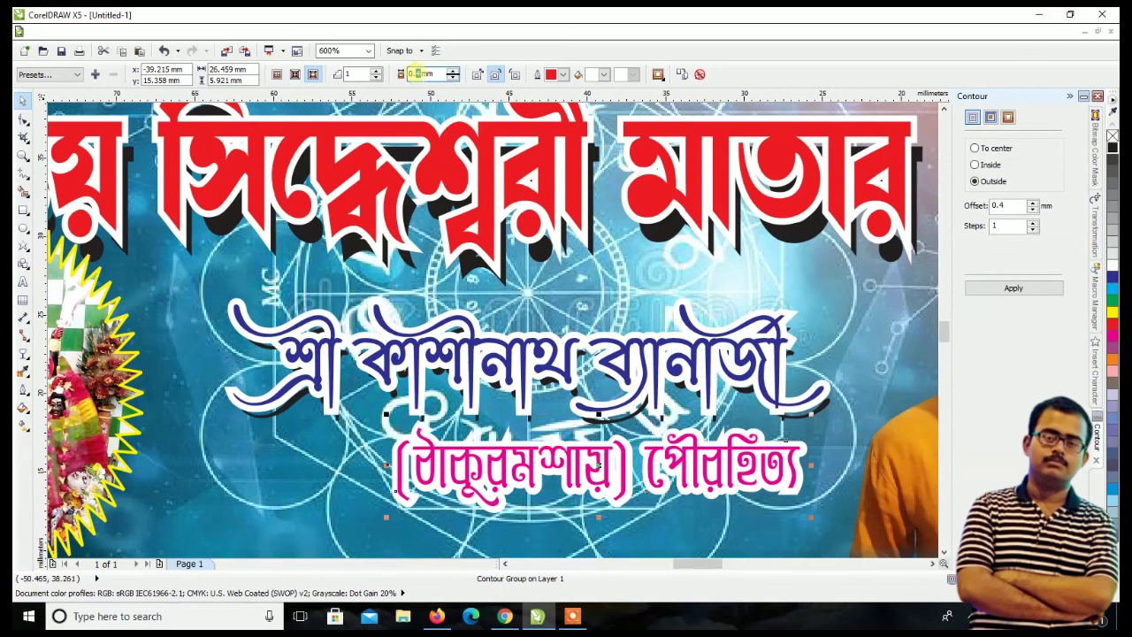
text(0.25)
key(Return)
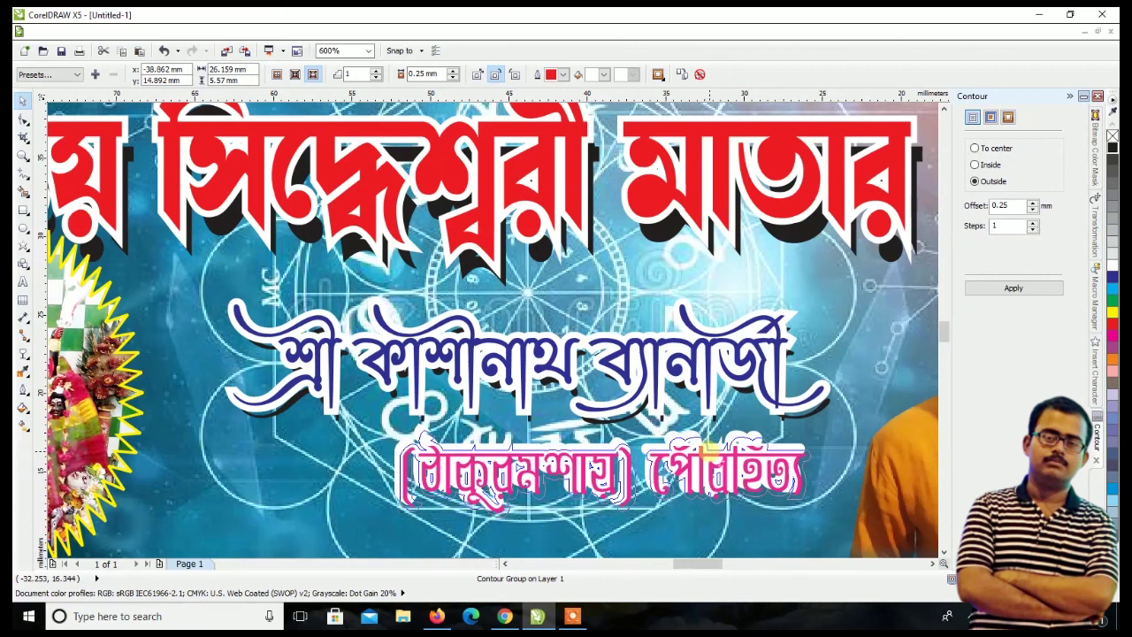
drag(702, 440, 709, 446)
click(602, 77)
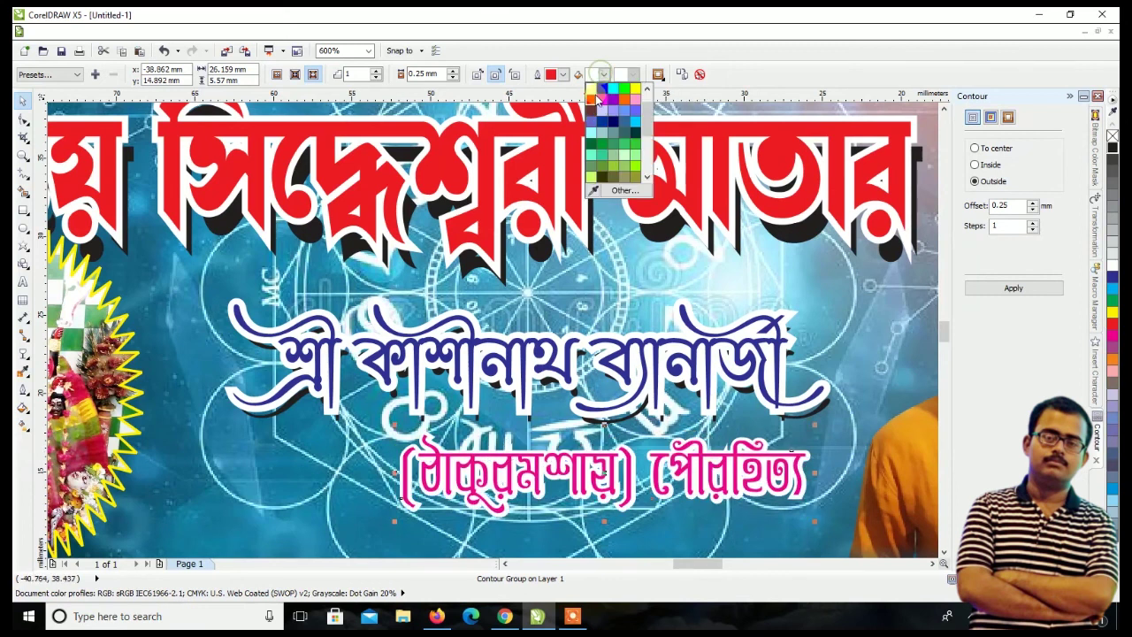
click(634, 91)
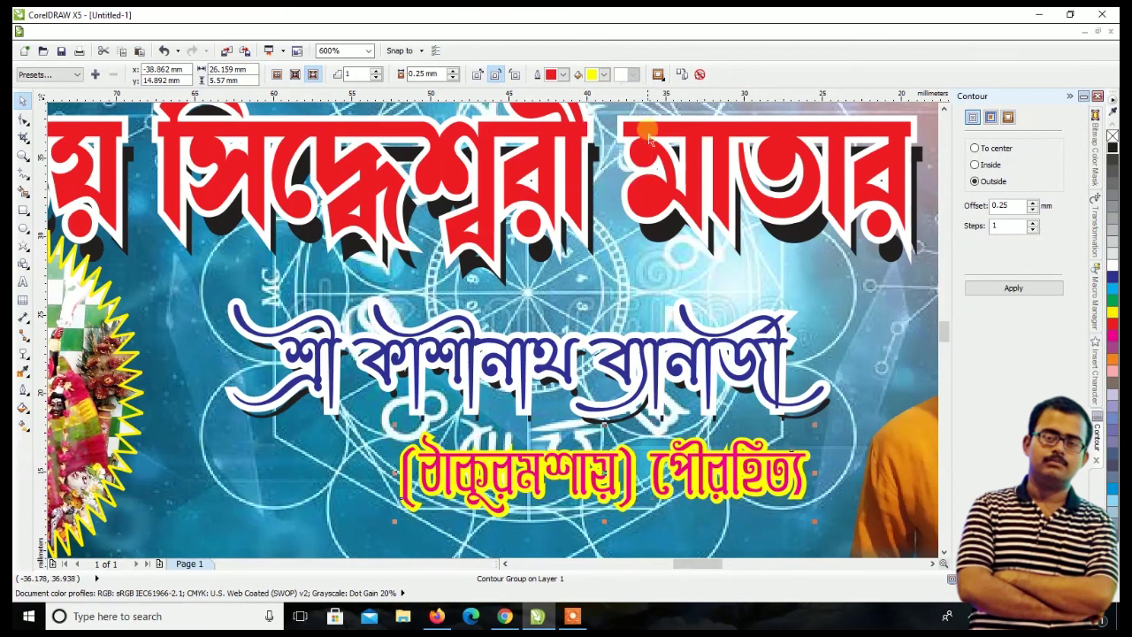
scroll(468, 318, down, 2)
click(868, 331)
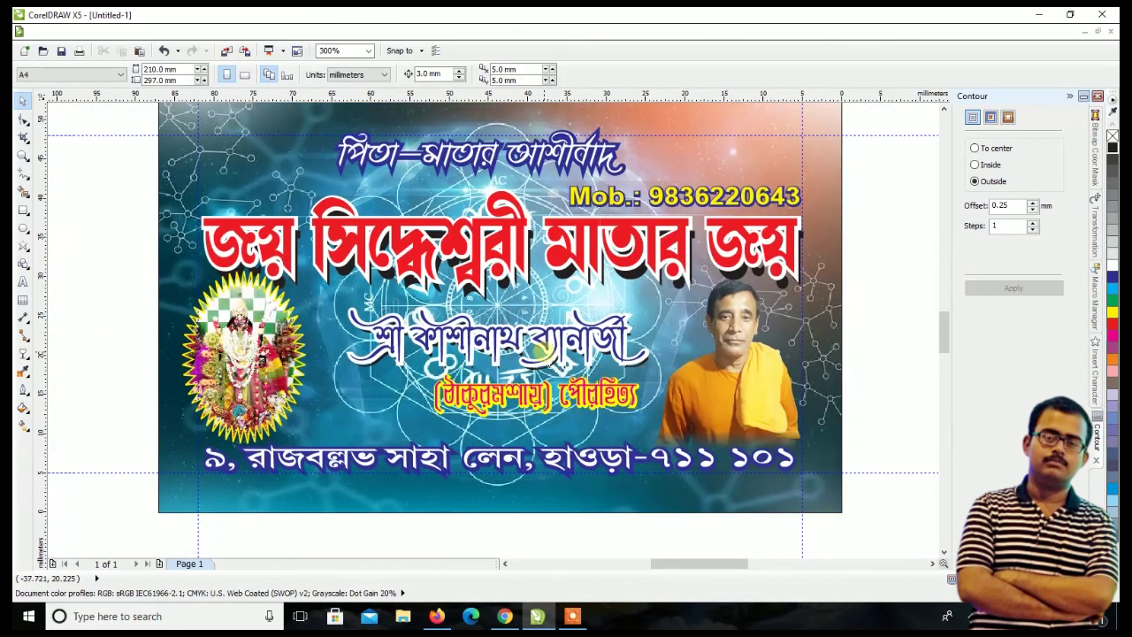